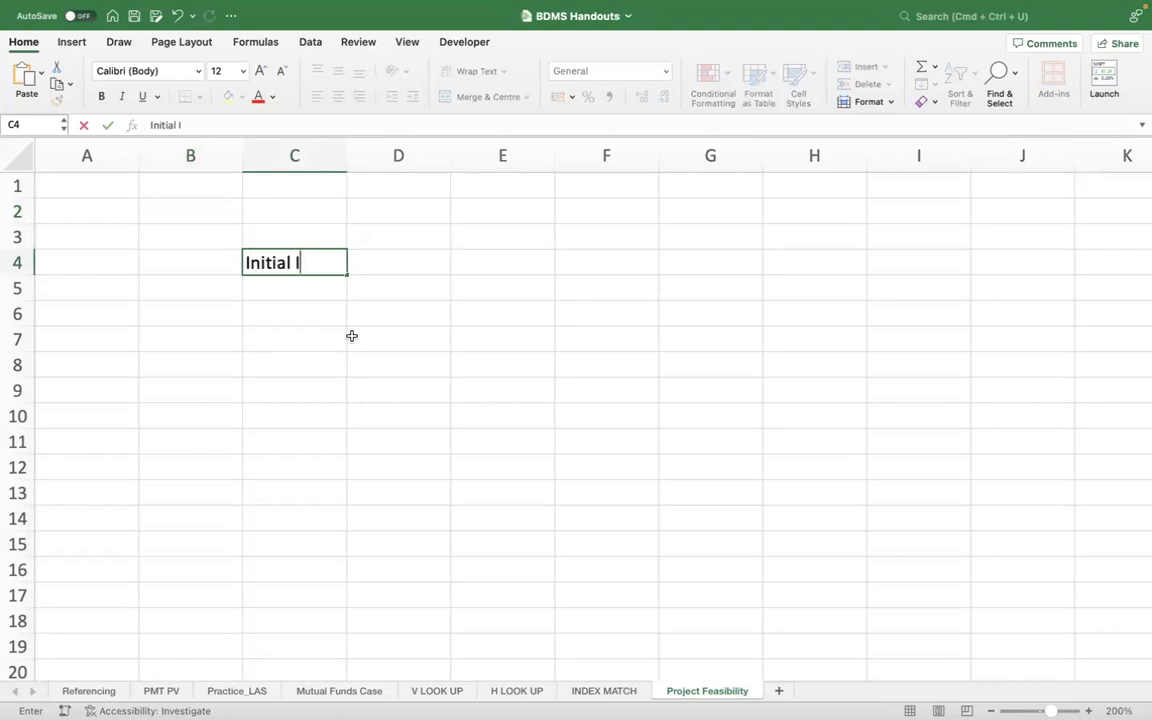
Complete the label "Initial Investment =" in C4, with 1000 in E4 and the unit "INR Crores" in F4.
{"action": "type", "text": "nt "}
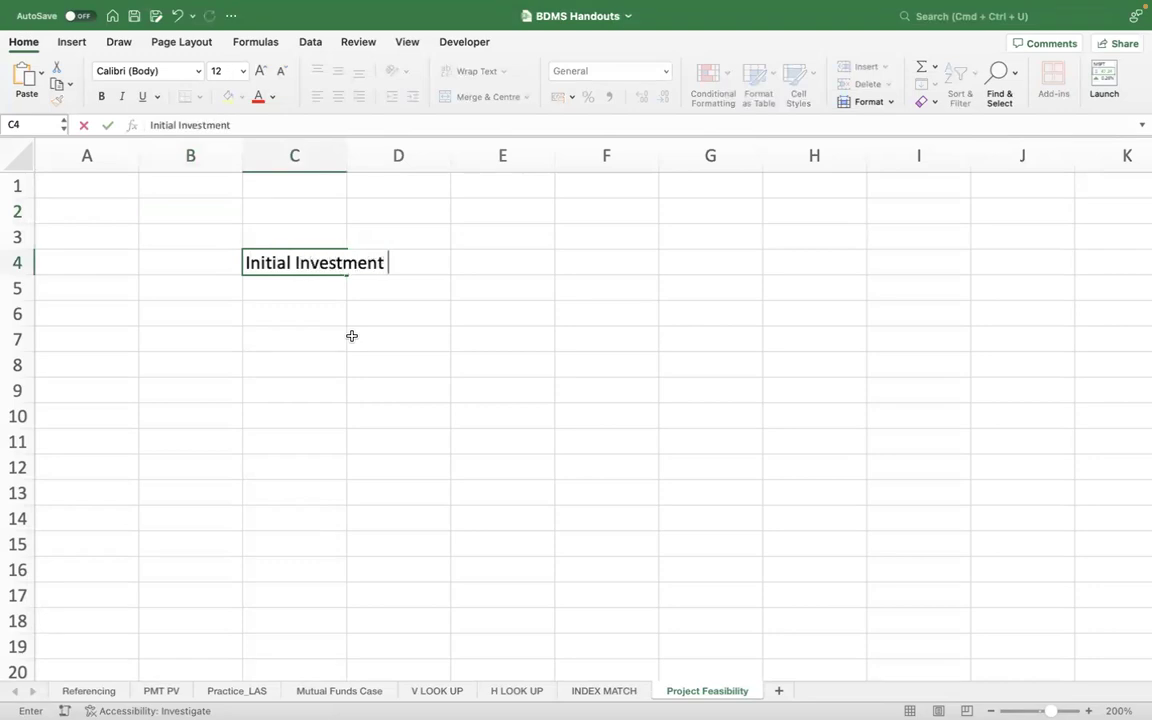
{"action": "type", "text": "="}
{"action": "key", "text": "Tab"}
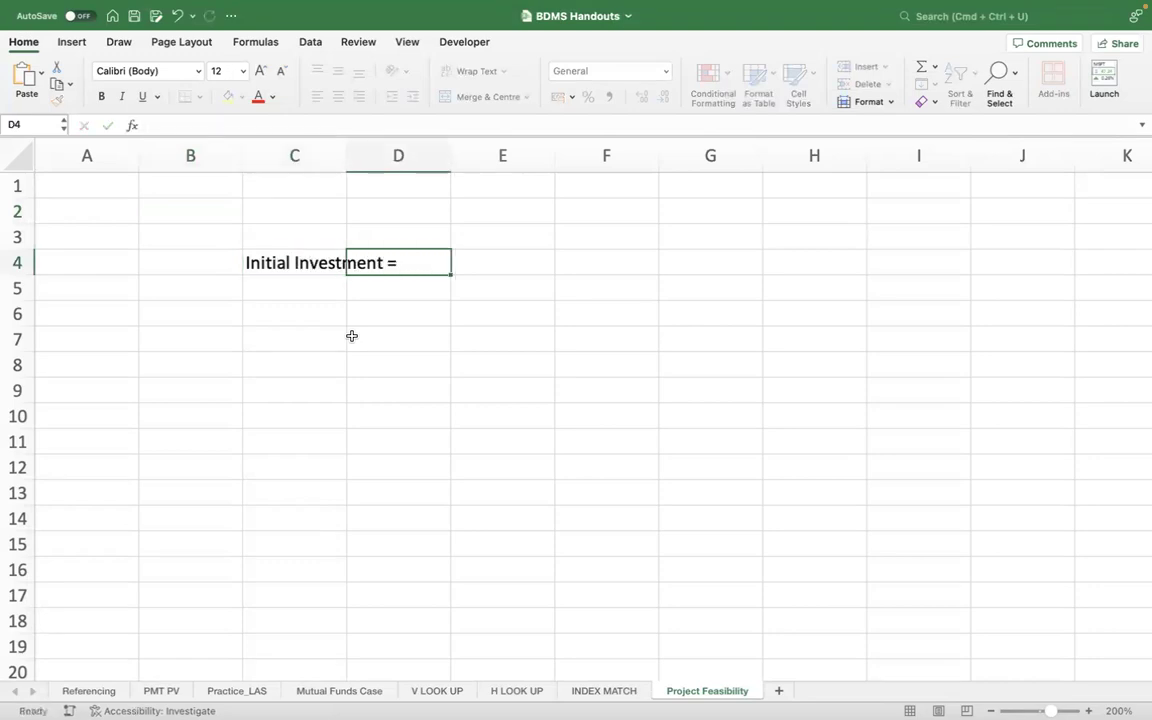
{"action": "key", "text": "Tab"}
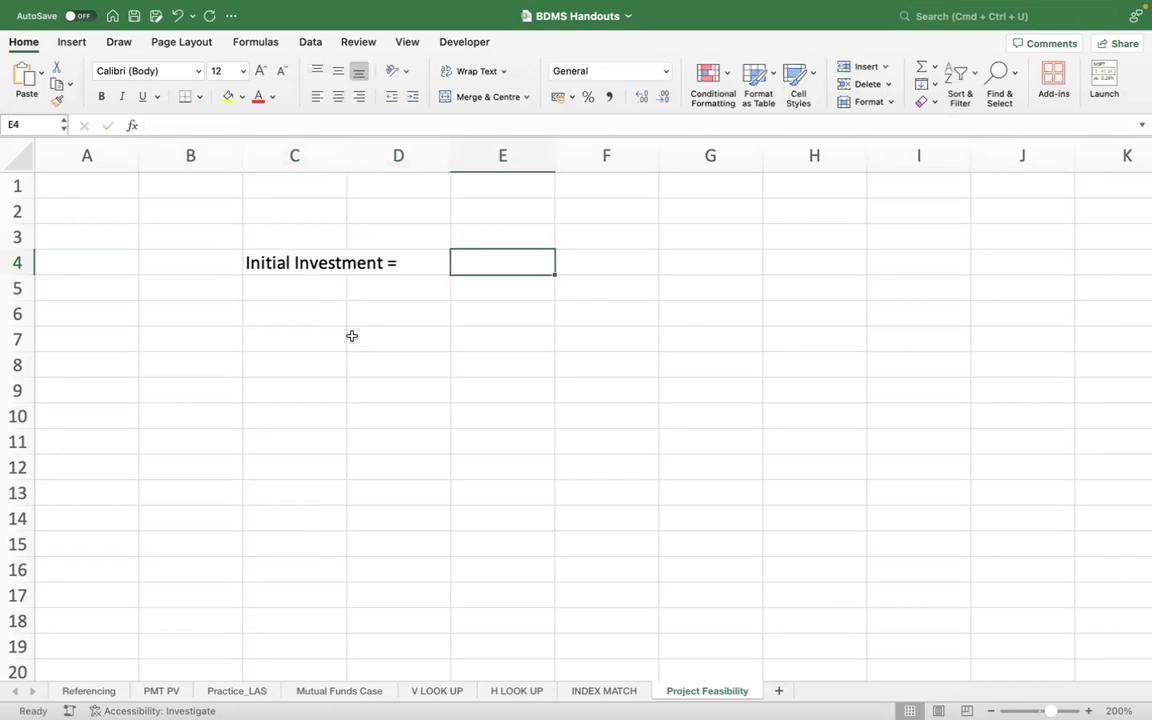
{"action": "type", "text": "1000"}
{"action": "key", "text": "Tab"}
{"action": "type", "text": "INR Crores"}
{"action": "key", "text": "Return"}
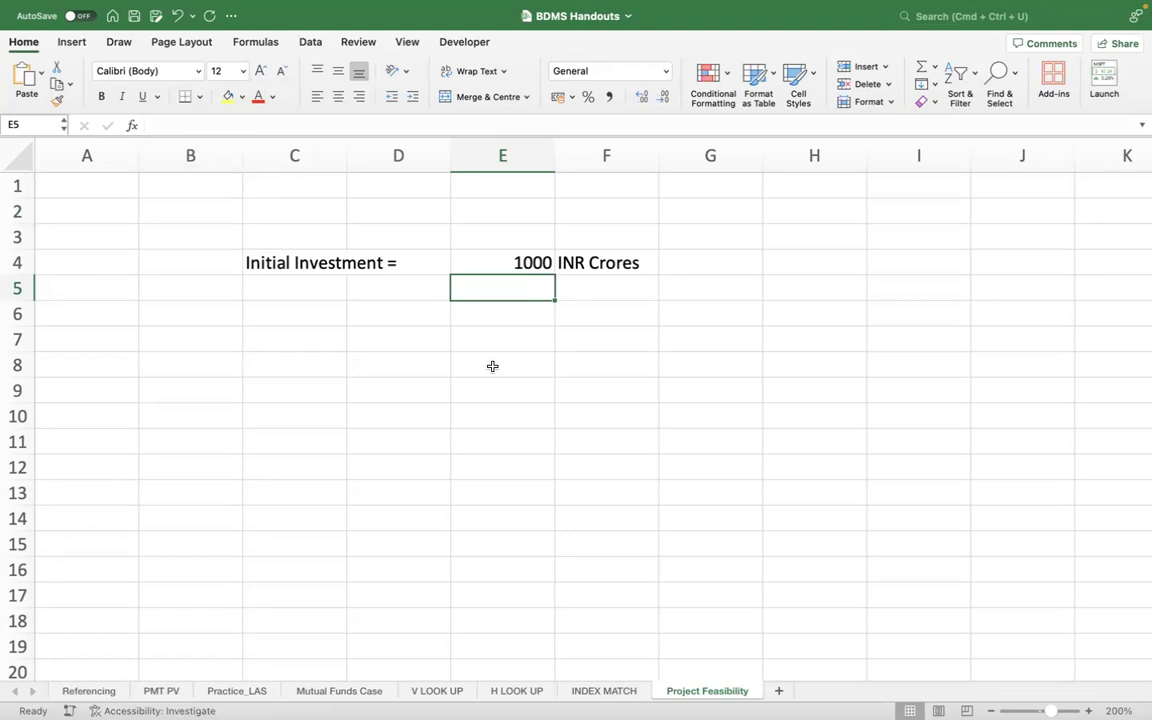
Add "Life of the Project =" in C6, with 7 in E6 and "Years" in F6.
{"action": "left_click", "coordinate": [268, 312]}
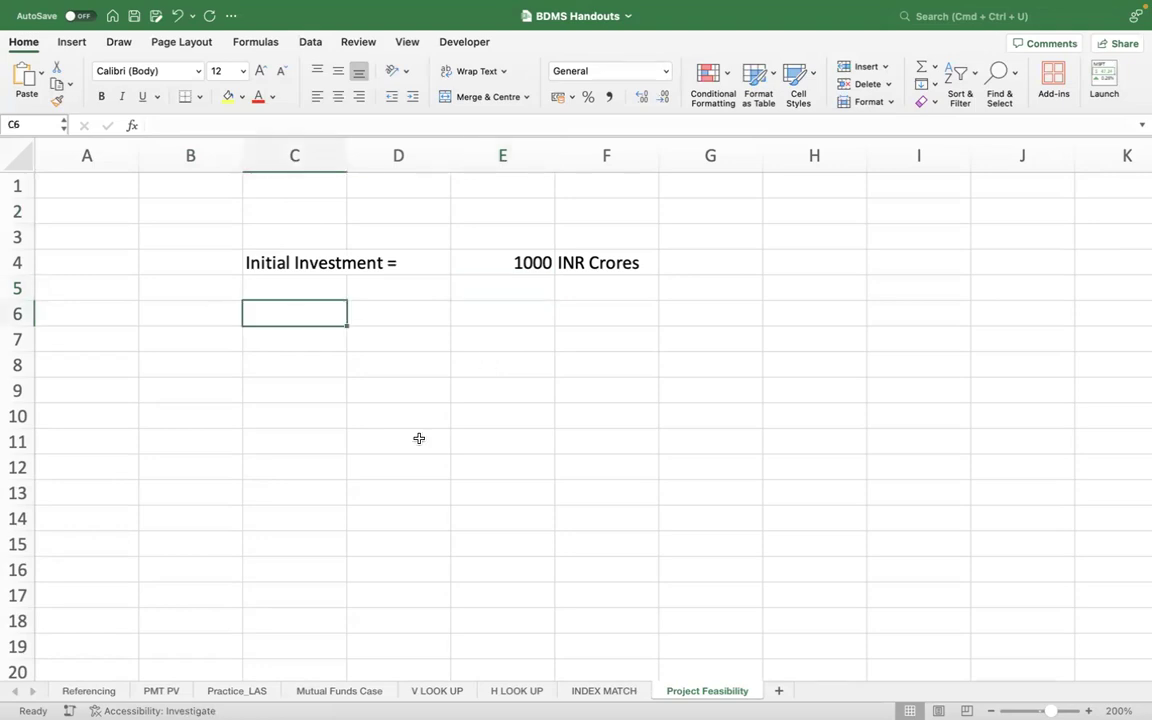
{"action": "type", "text": "Li"}
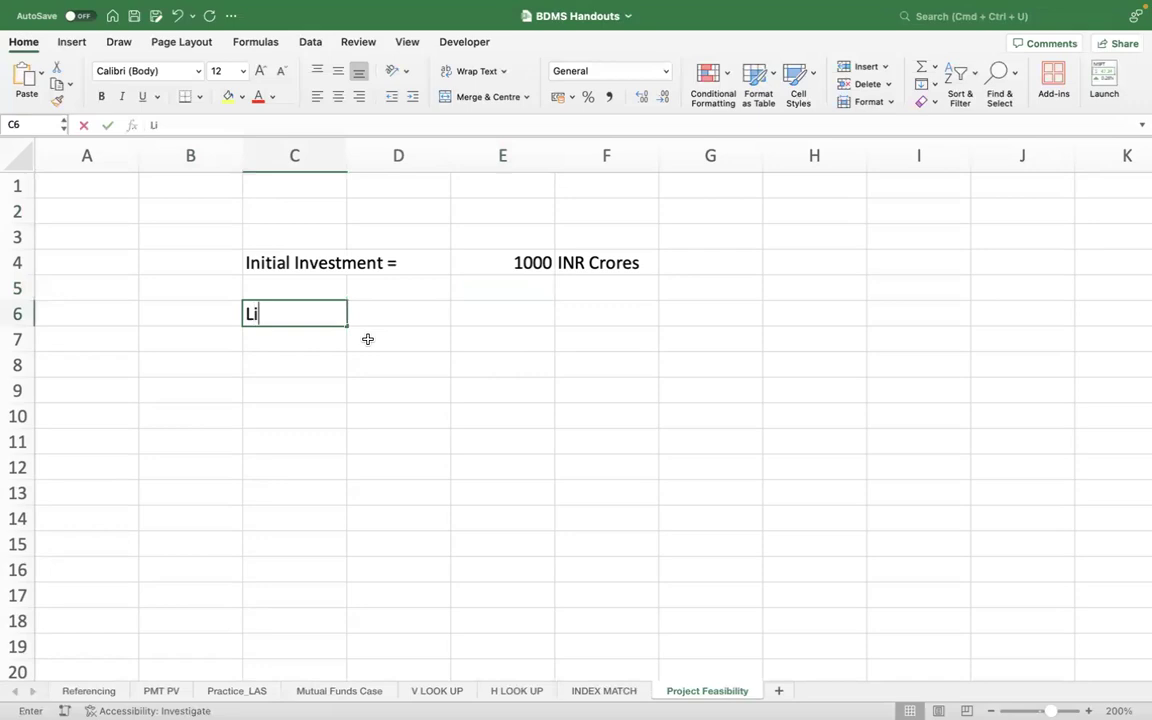
{"action": "type", "text": "fe of the P"}
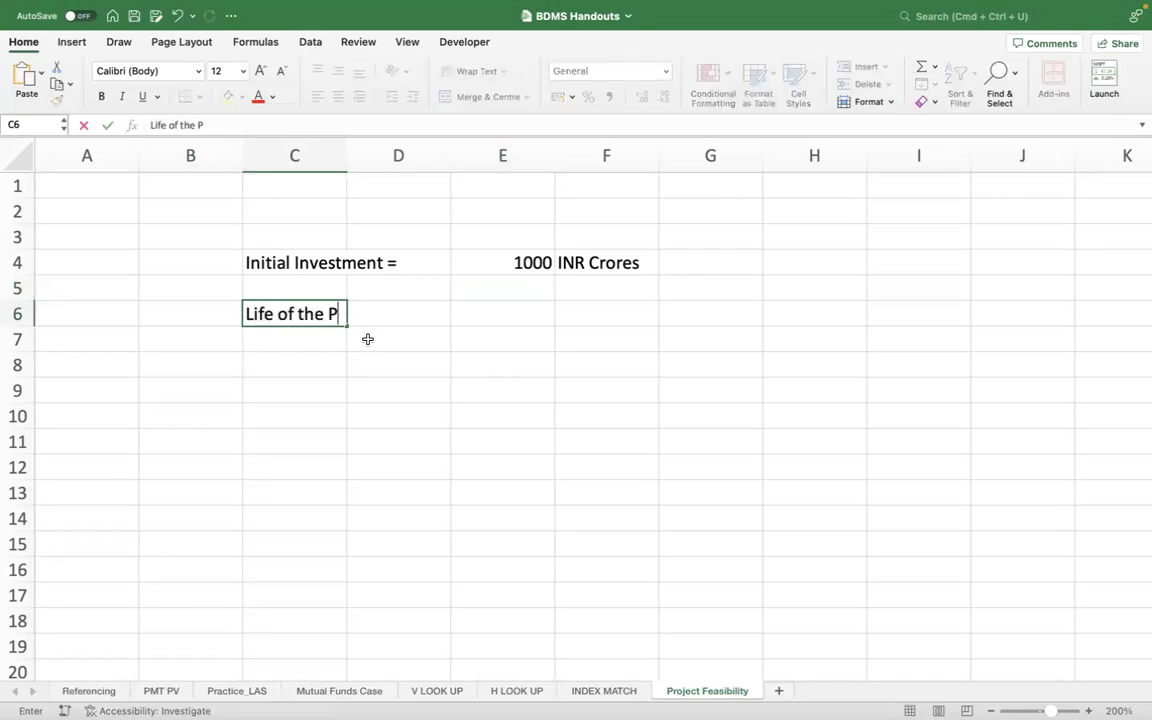
{"action": "type", "text": "roject ="}
{"action": "key", "text": "Tab"}
{"action": "key", "text": "Tab"}
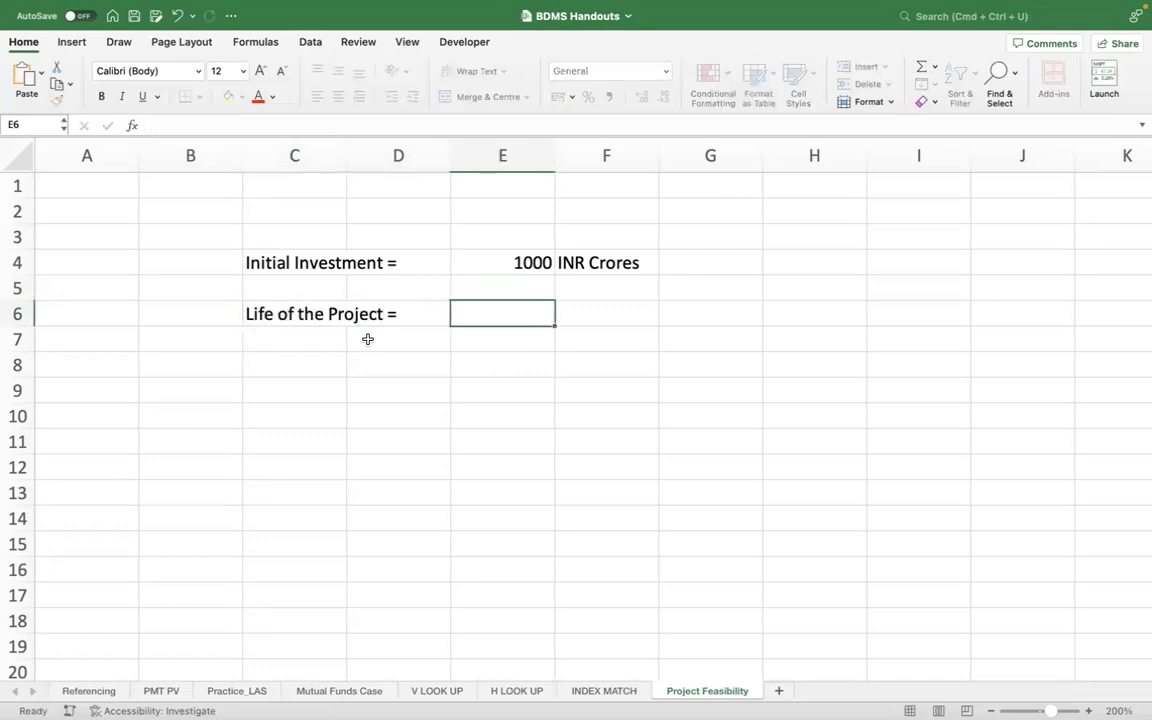
{"action": "type", "text": "7"}
{"action": "key", "text": "Tab"}
{"action": "type", "text": "Years"}
{"action": "key", "text": "Return"}
{"action": "key", "text": "Return"}
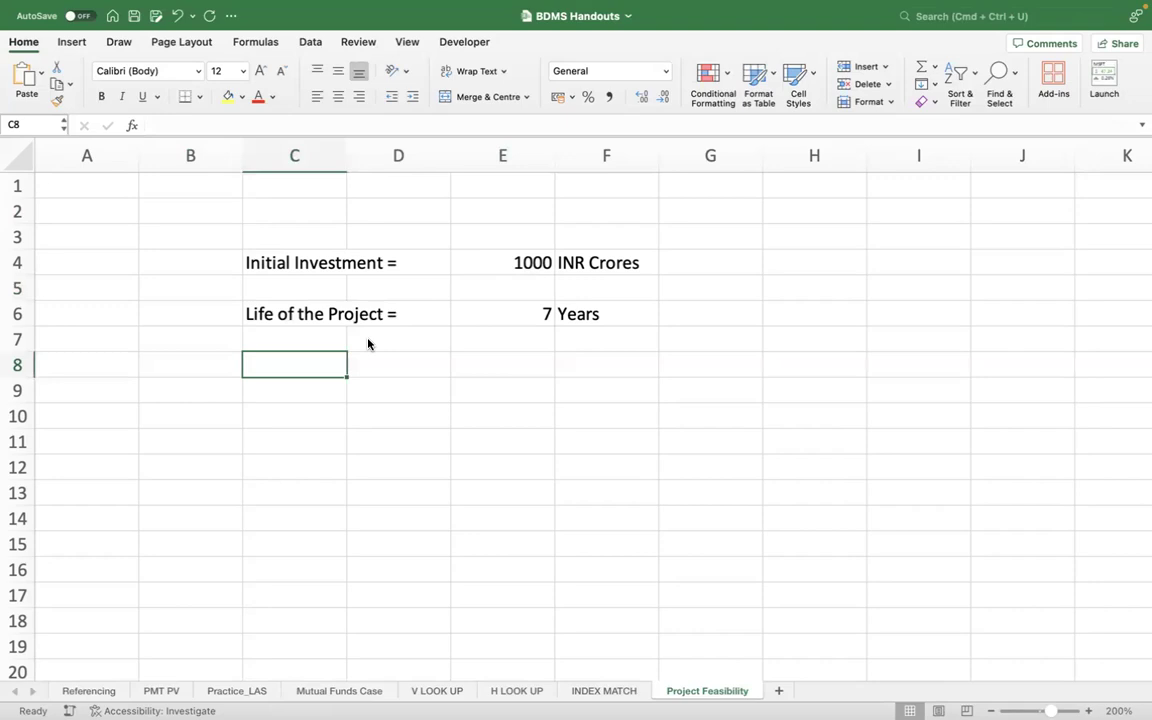
Add "COC deployed =" in C8 with 9% in E8.
{"action": "type", "text": "COC "}
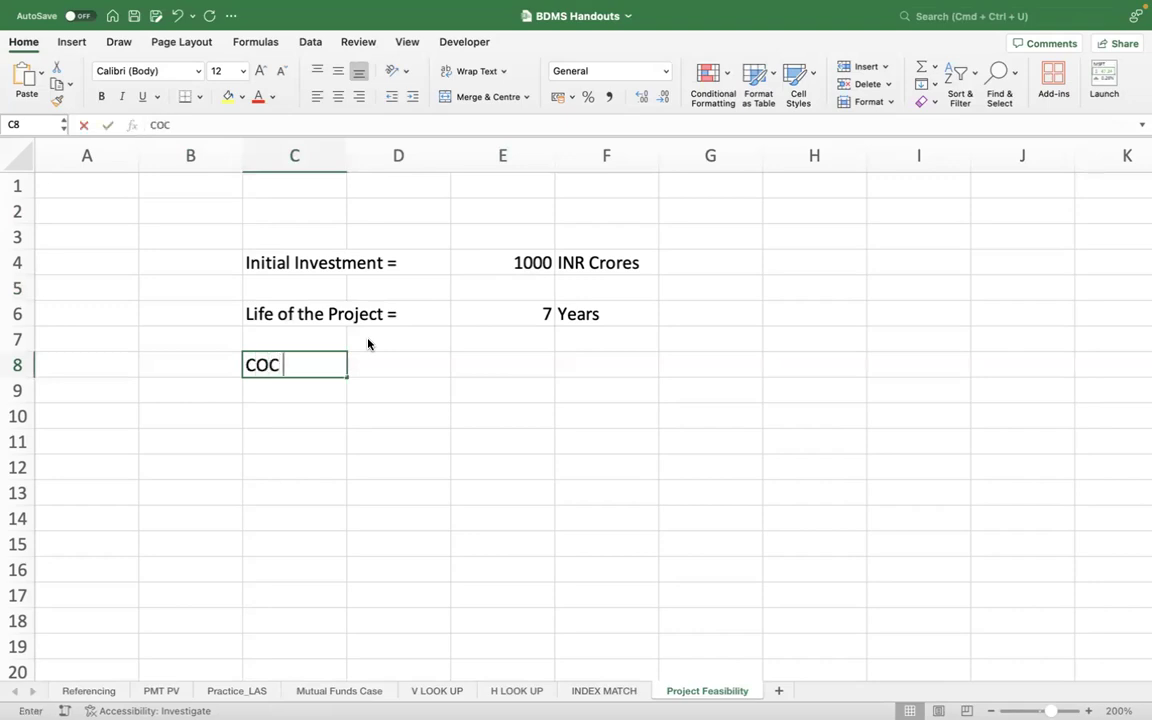
{"action": "type", "text": "="}
{"action": "key", "text": "BackSpace"}
{"action": "type", "text": "de"}
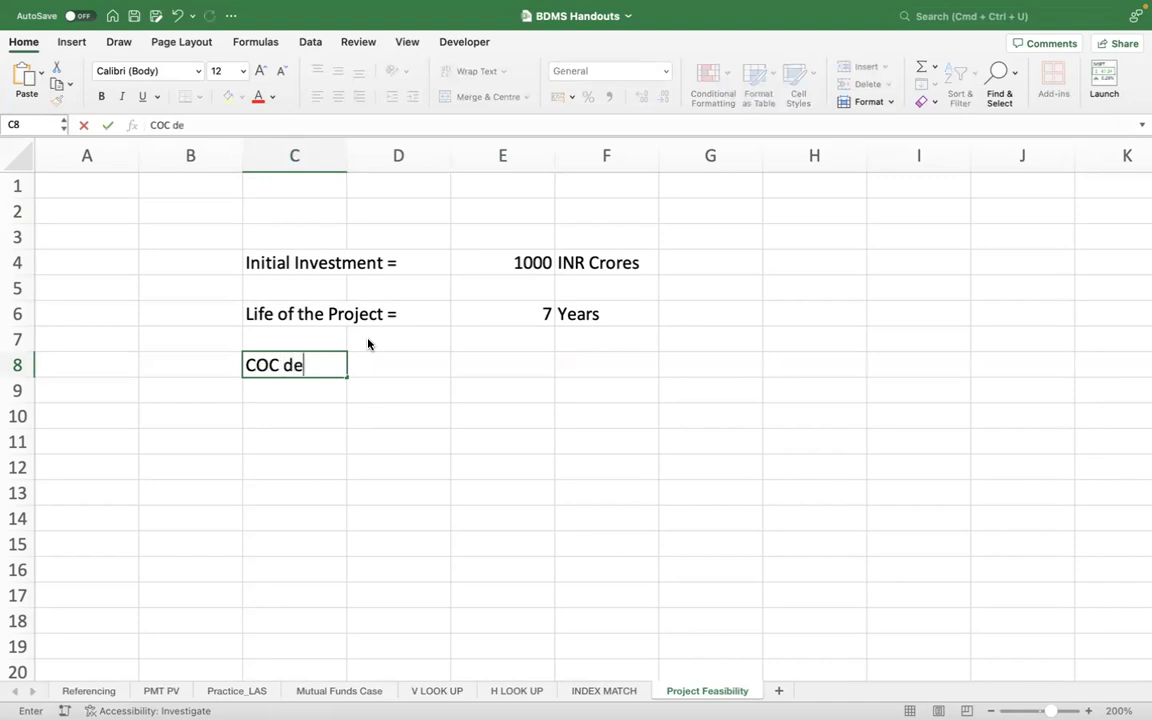
{"action": "type", "text": "ployed ="}
{"action": "key", "text": "Tab"}
{"action": "key", "text": "Tab"}
{"action": "type", "text": "8"}
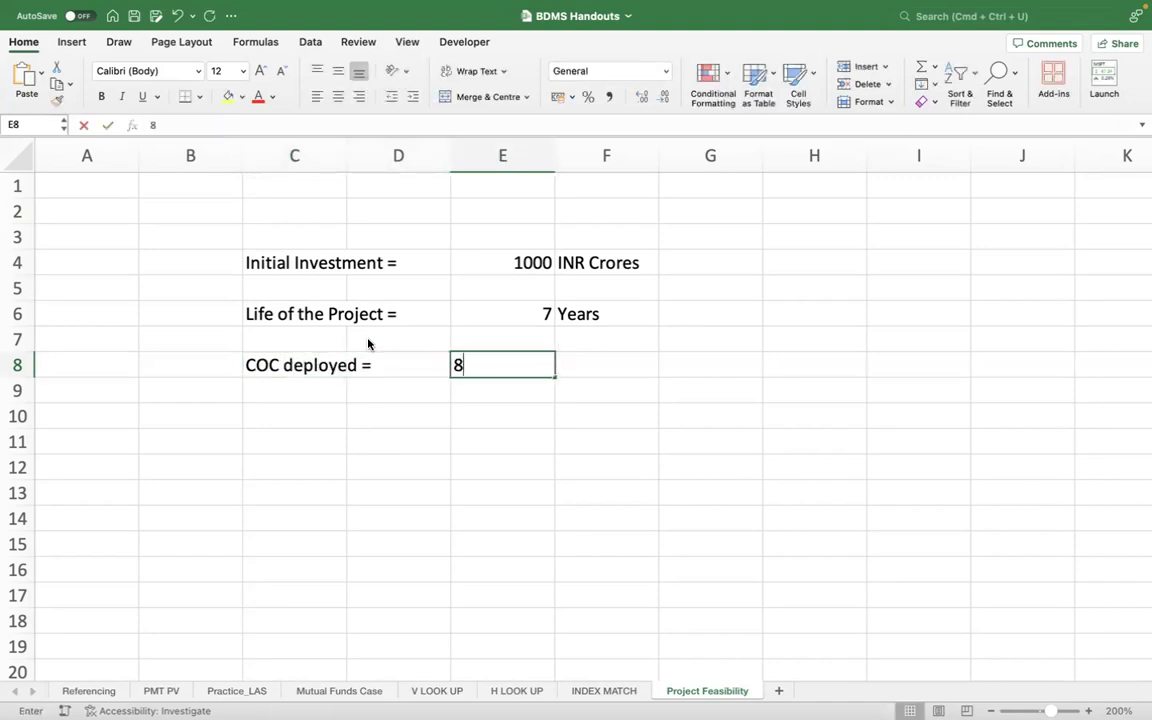
{"action": "key", "text": "BackSpace"}
{"action": "type", "text": "9%"}
{"action": "key", "text": "Tab"}
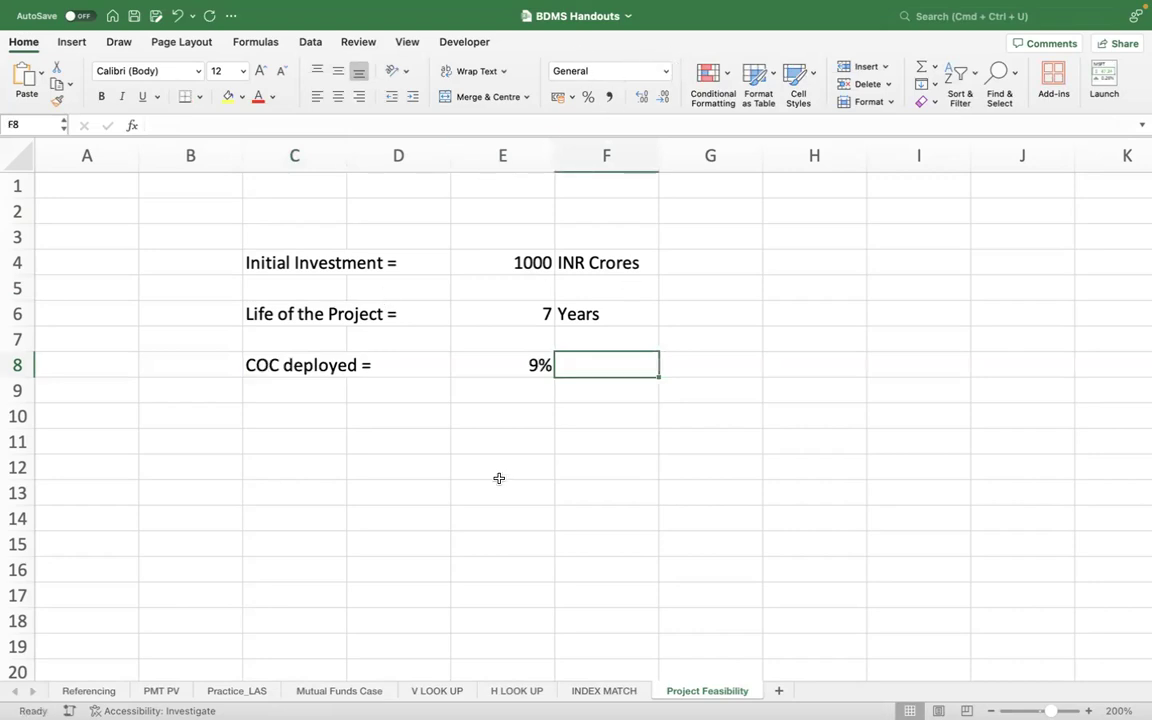
Add "EOY1 Cash Flows =" in C10, with 220 in E10 and "INR Crores" in F10.
{"action": "left_click", "coordinate": [268, 411]}
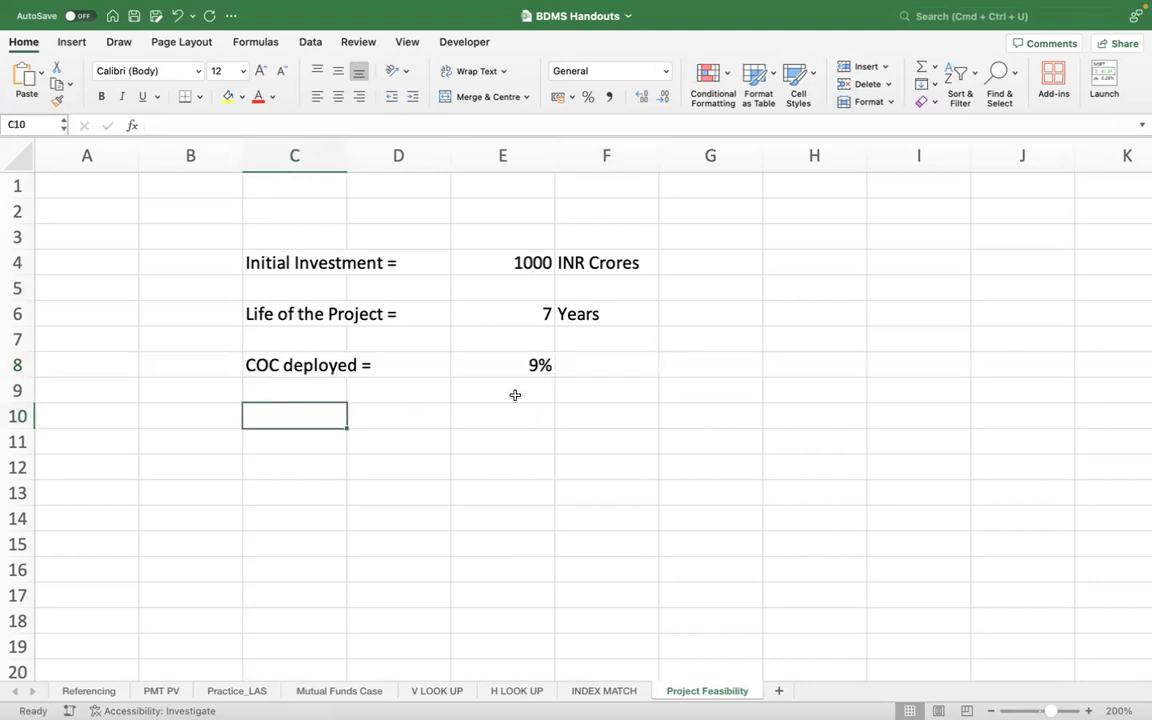
{"action": "type", "text": "EO"}
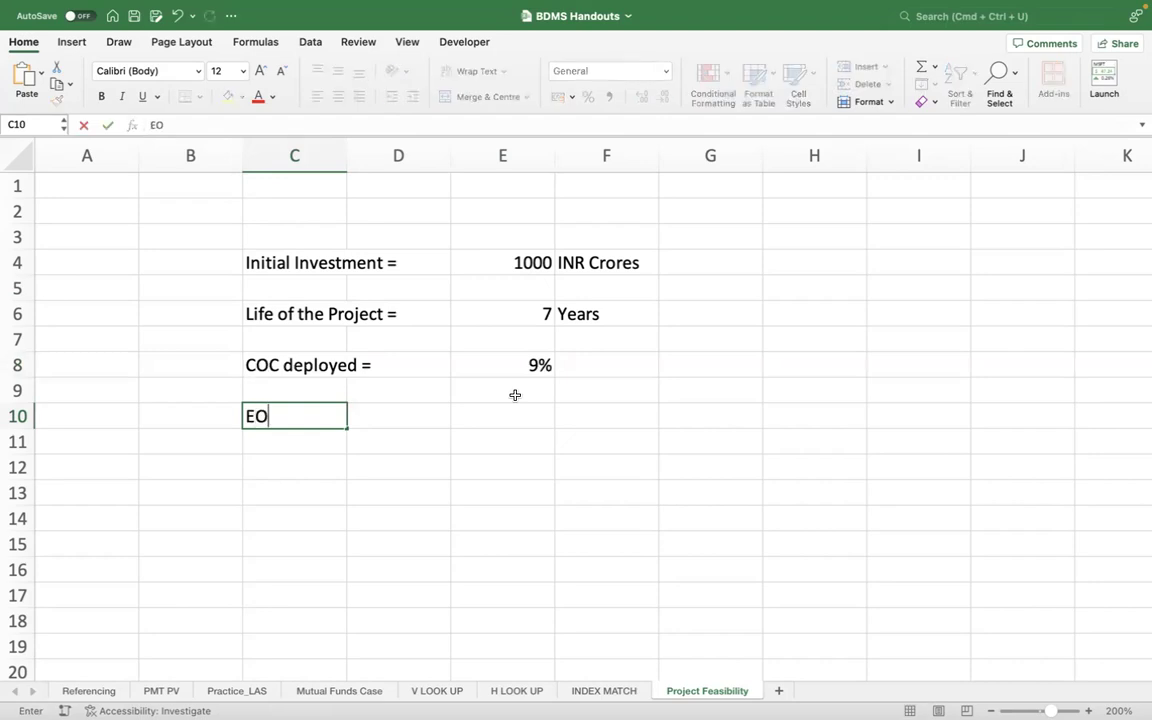
{"action": "type", "text": "Y1 Cash"}
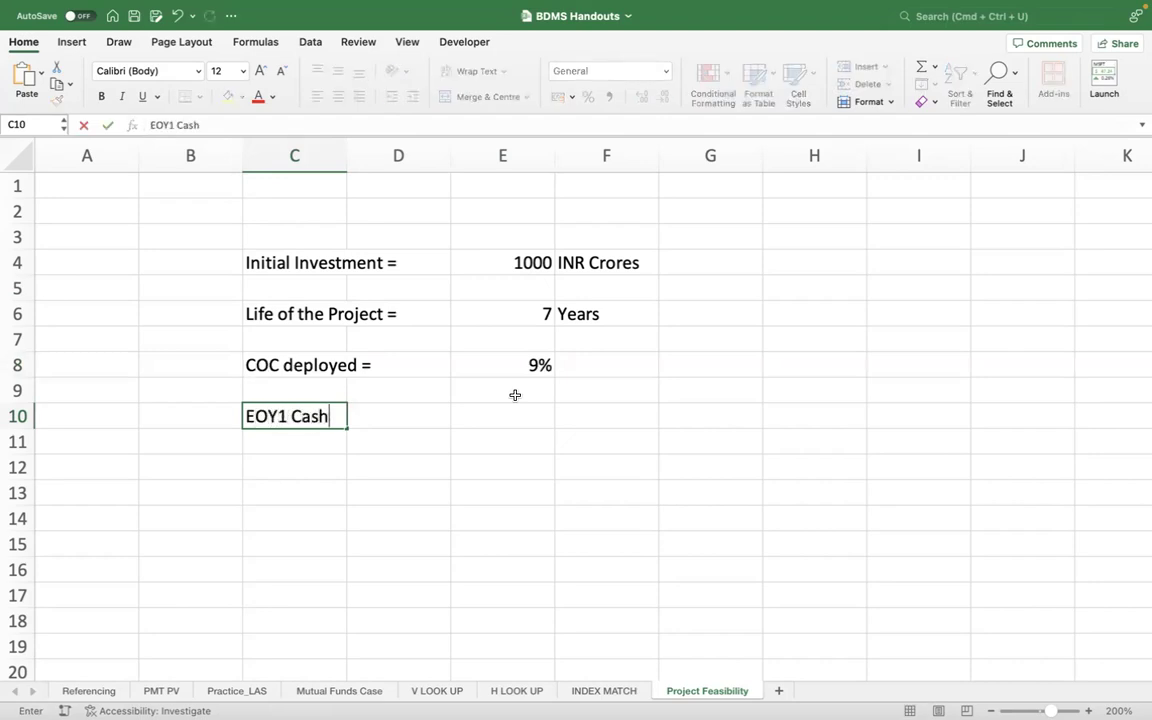
{"action": "type", "text": " Flows ="}
{"action": "key", "text": "Tab"}
{"action": "key", "text": "Tab"}
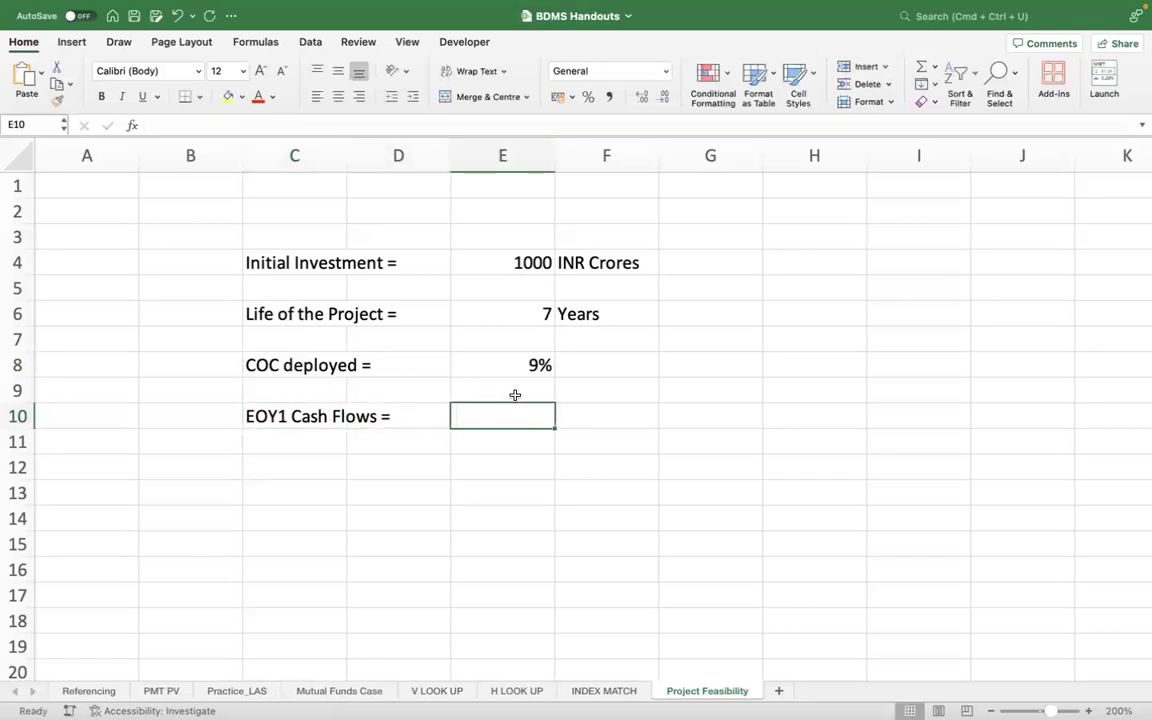
{"action": "type", "text": "220"}
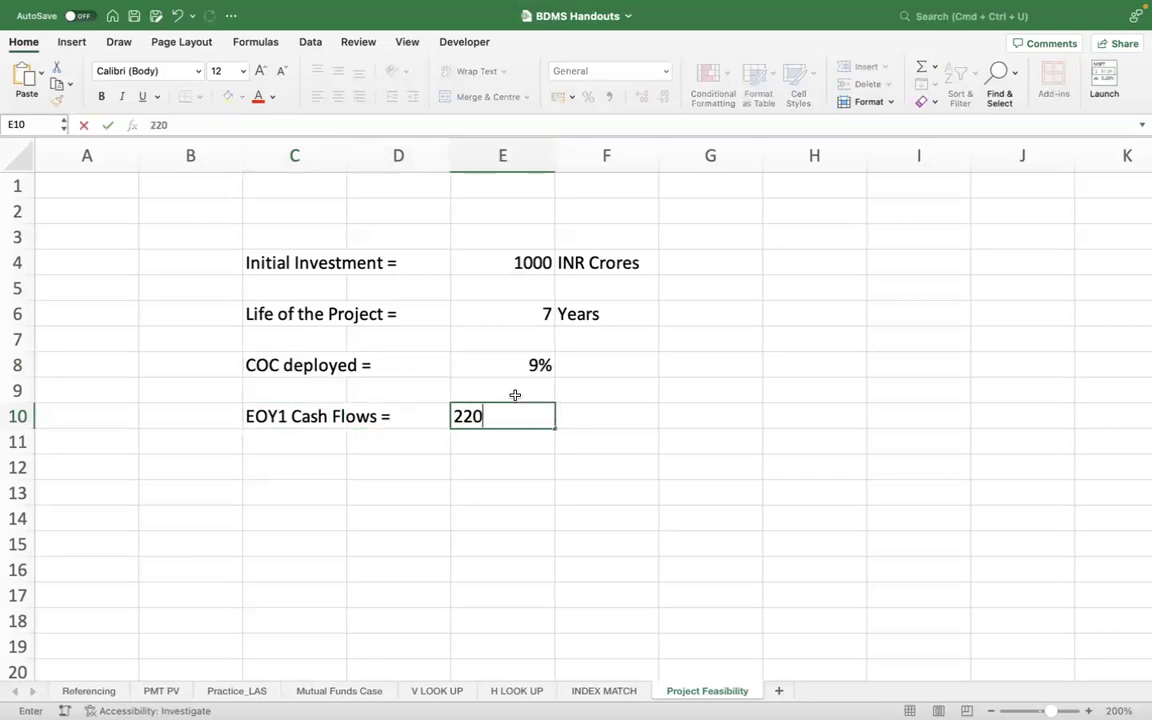
{"action": "key", "text": "Tab"}
{"action": "type", "text": "INR C"}
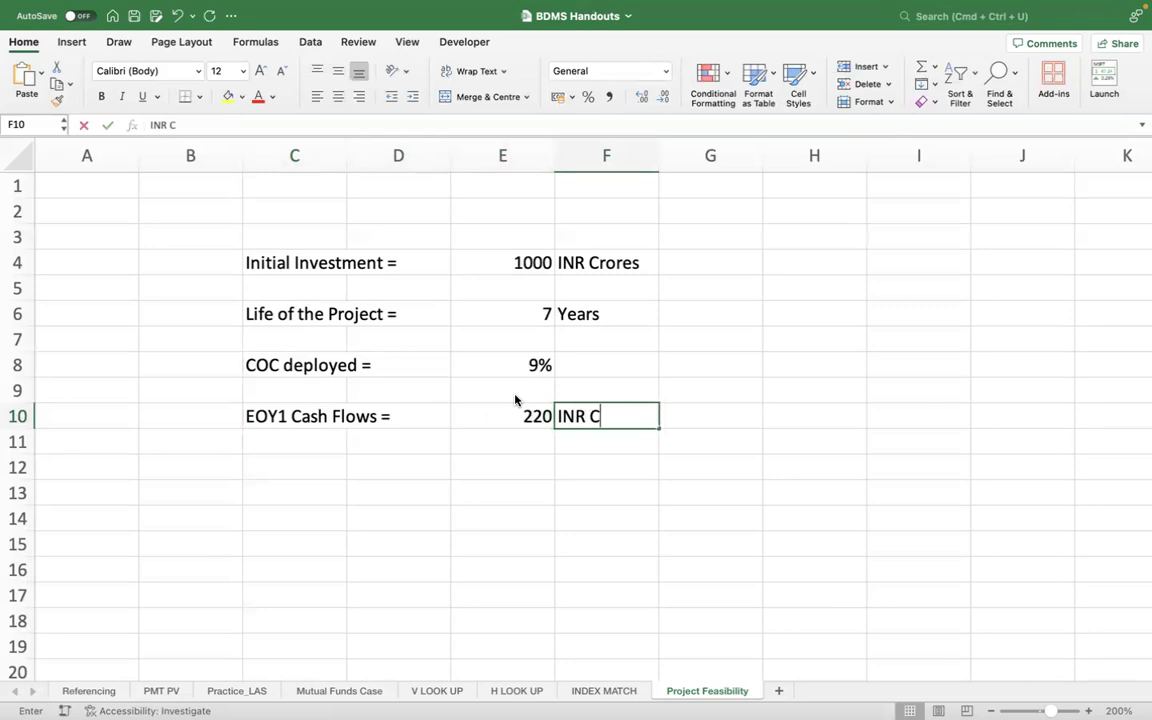
{"action": "type", "text": "rores"}
{"action": "key", "text": "Return"}
Change the EOY1 cash flow value in E10 to 200.
{"action": "key", "text": "Up"}
{"action": "key", "text": "Right"}
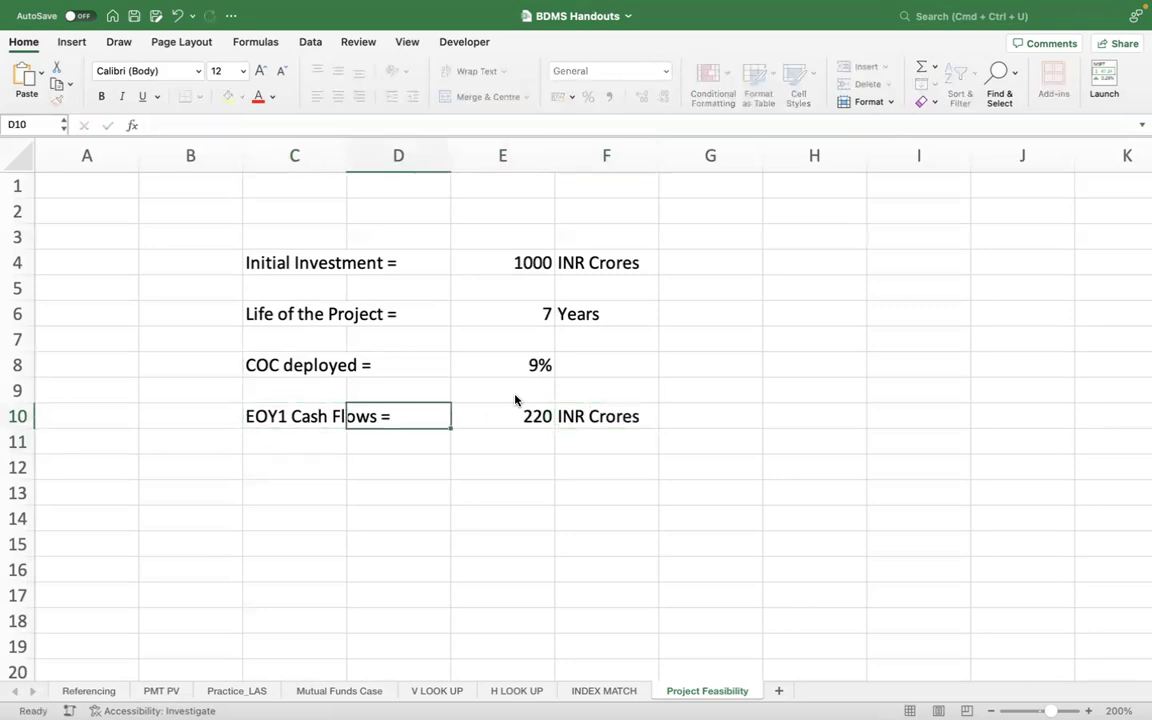
{"action": "key", "text": "Right"}
{"action": "type", "text": "200"}
{"action": "key", "text": "Return"}
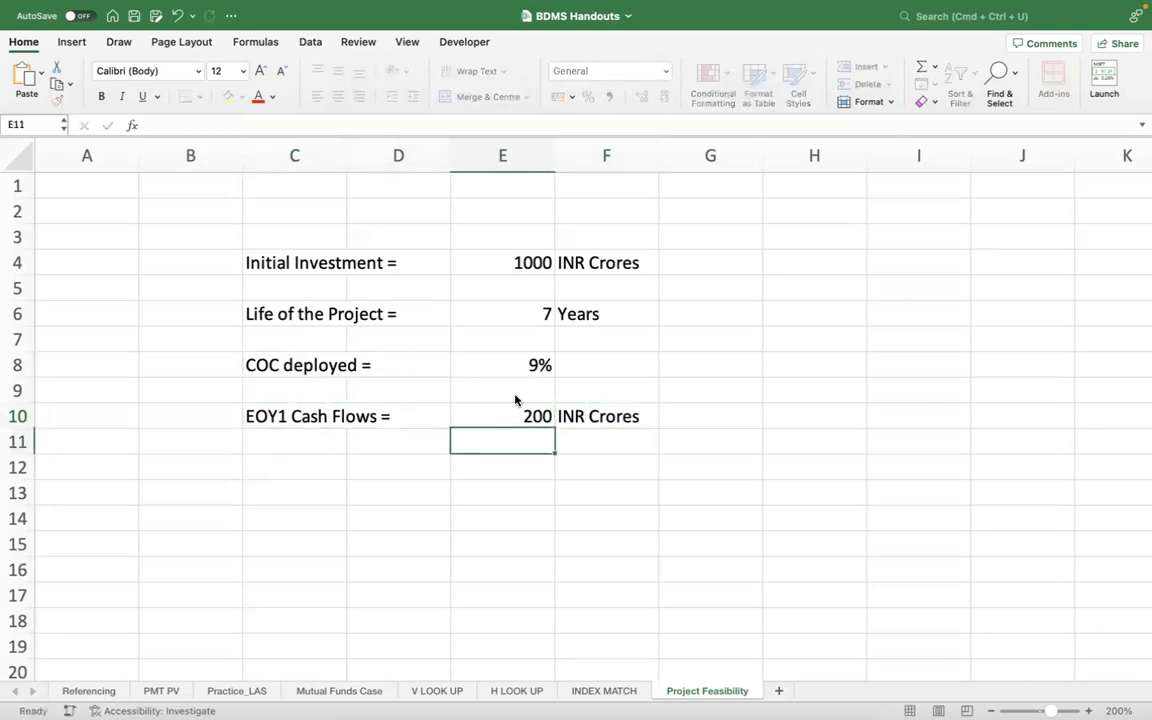
Add the label Growth Rate "g" = in C12 with 5% in E12.
{"action": "key", "text": "Down"}
{"action": "key", "text": "Down"}
{"action": "key", "text": "Left"}
{"action": "key", "text": "Up"}
{"action": "key", "text": "Left"}
{"action": "type", "text": "Growth Rate"}
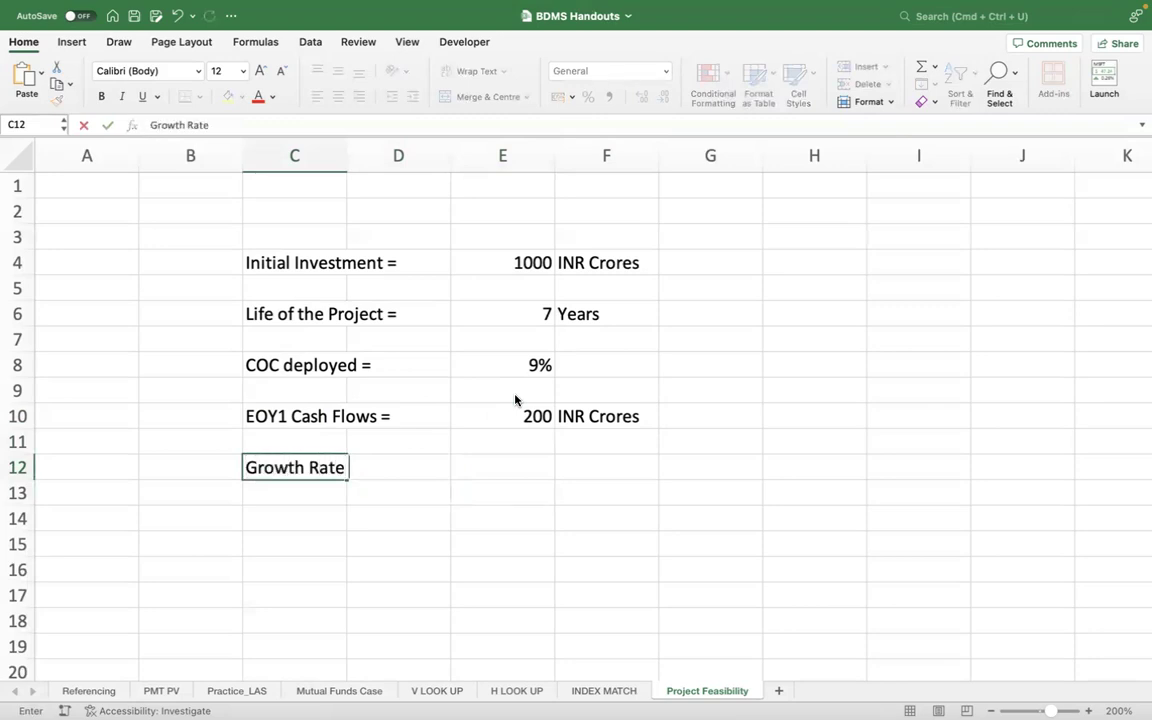
{"action": "type", "text": " \"g\" ="}
{"action": "key", "text": "Tab"}
{"action": "key", "text": "Tab"}
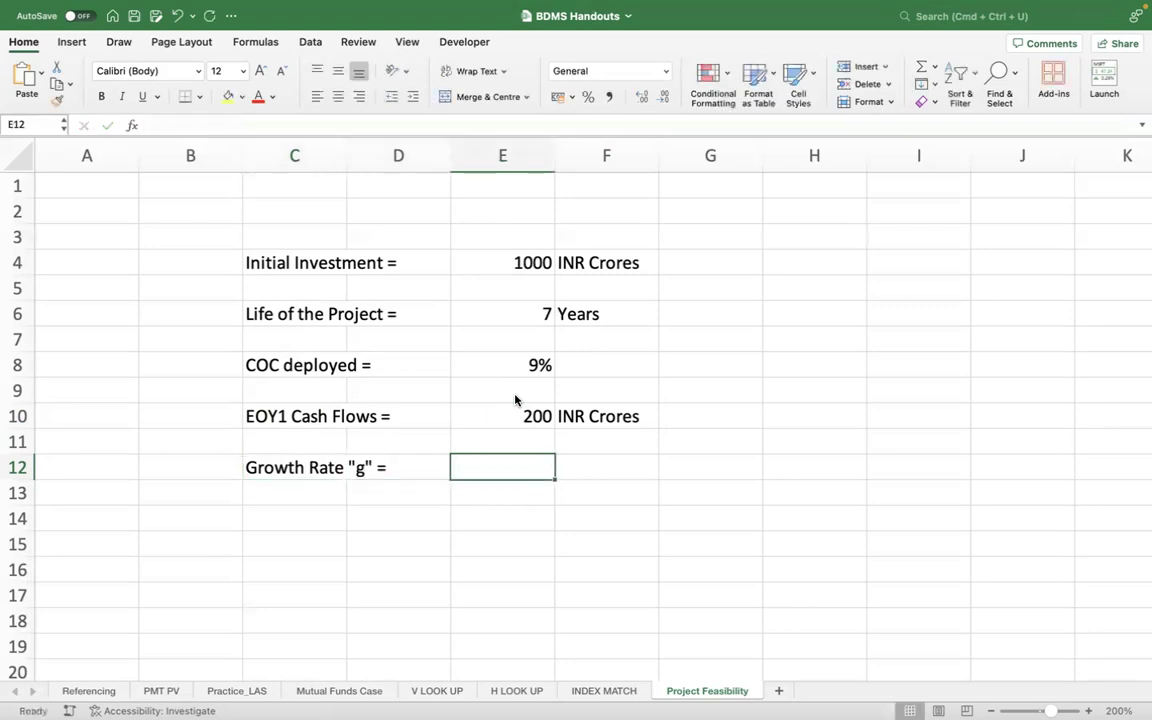
{"action": "type", "text": "5%"}
{"action": "key", "text": "Return"}
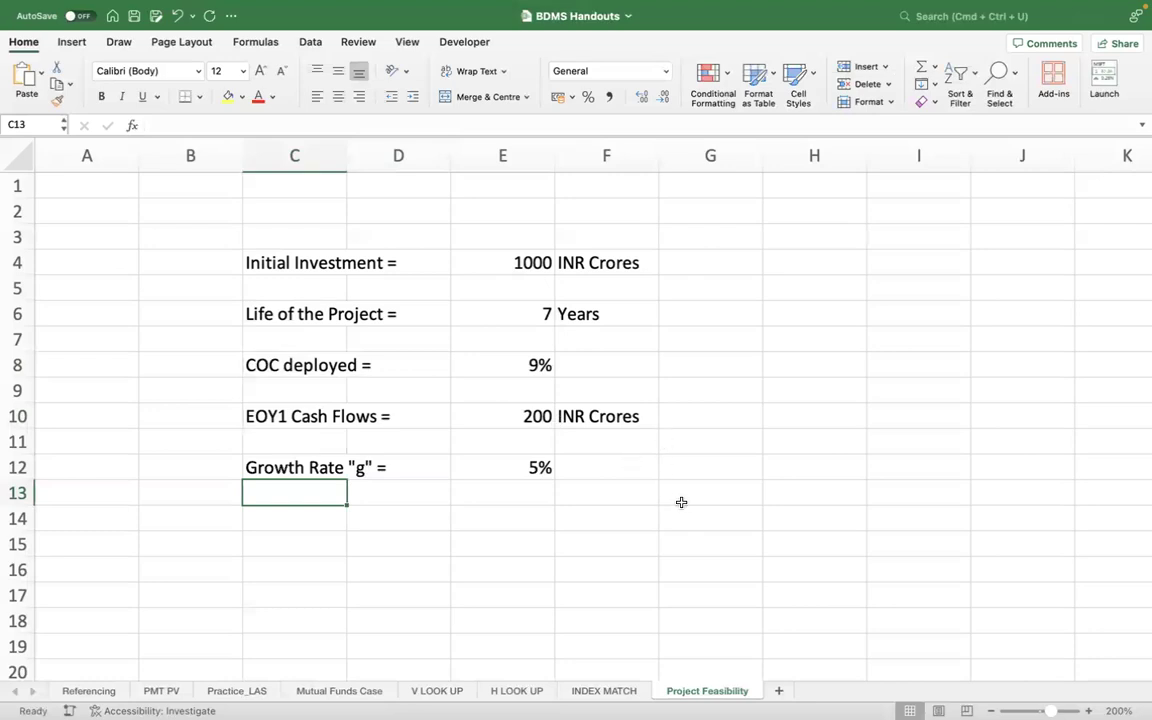
{"action": "left_click", "coordinate": [680, 467]}
{"action": "type", "text": "="}
{"action": "key", "text": "BackSpace"}
{"action": "key", "text": "Escape"}
Change the growth rate in E12 to 8%.
{"action": "left_click", "coordinate": [527, 468]}
{"action": "type", "text": "8"}
{"action": "key", "text": "Return"}
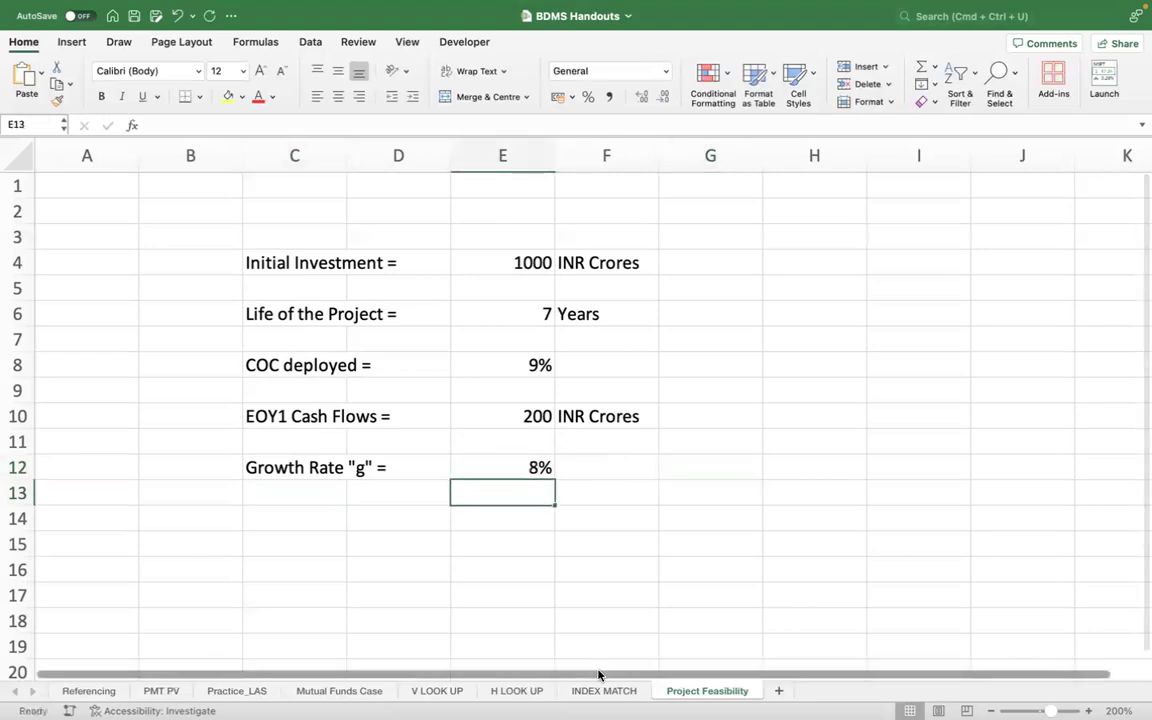
Set the growth rate in E12 to 10%.
{"action": "key", "text": "Up"}
{"action": "type", "text": "10"}
{"action": "key", "text": "Return"}
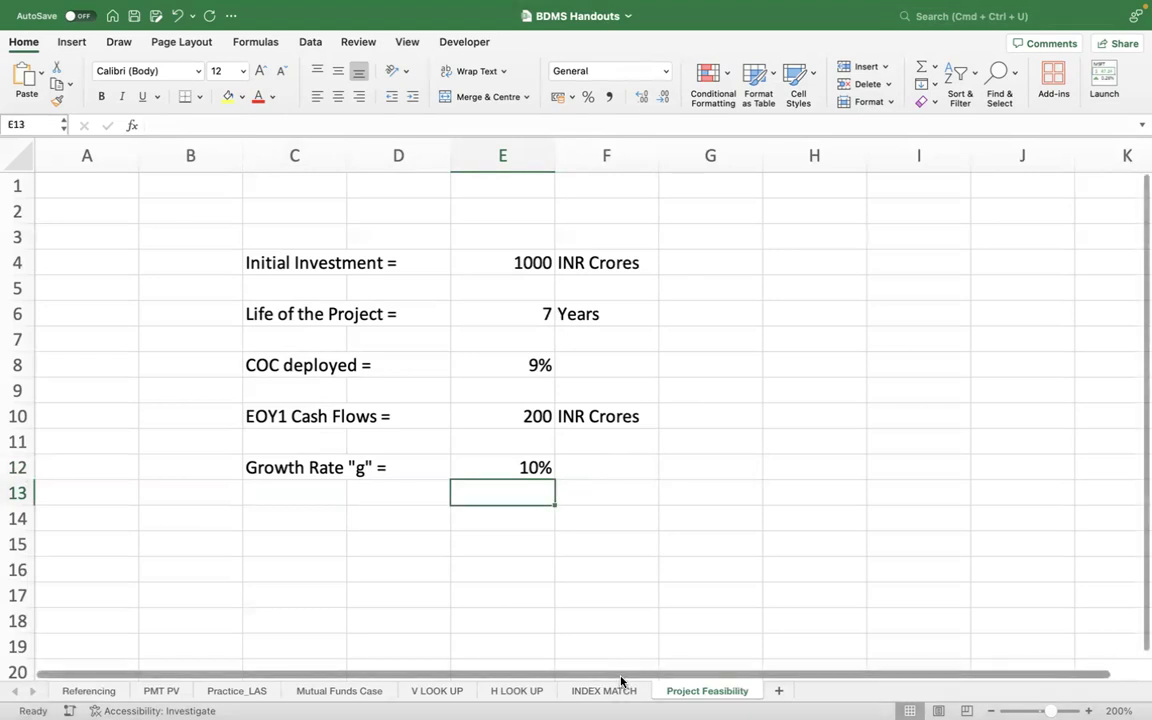
Enter the column heading "Year" in D16 below the project assumptions.
{"action": "left_click", "coordinate": [442, 571]}
{"action": "scroll", "coordinate": [440, 571], "scroll_direction": "down", "scroll_amount": 1}
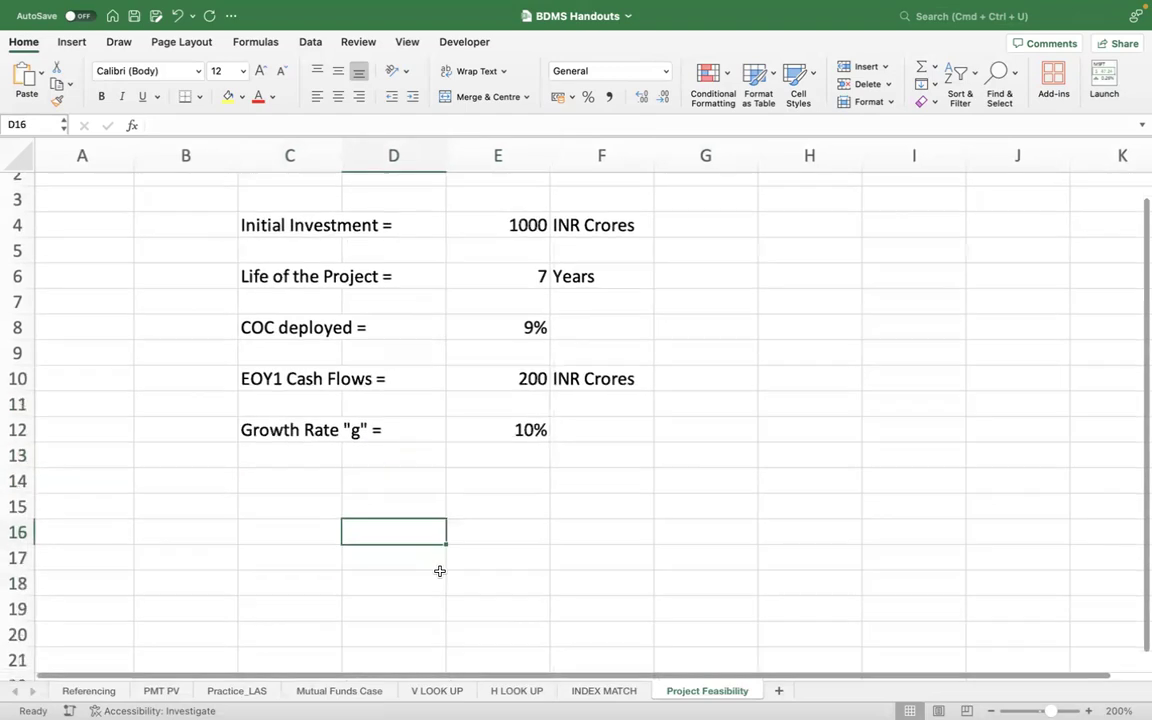
{"action": "scroll", "coordinate": [440, 571], "scroll_direction": "up", "scroll_amount": 1}
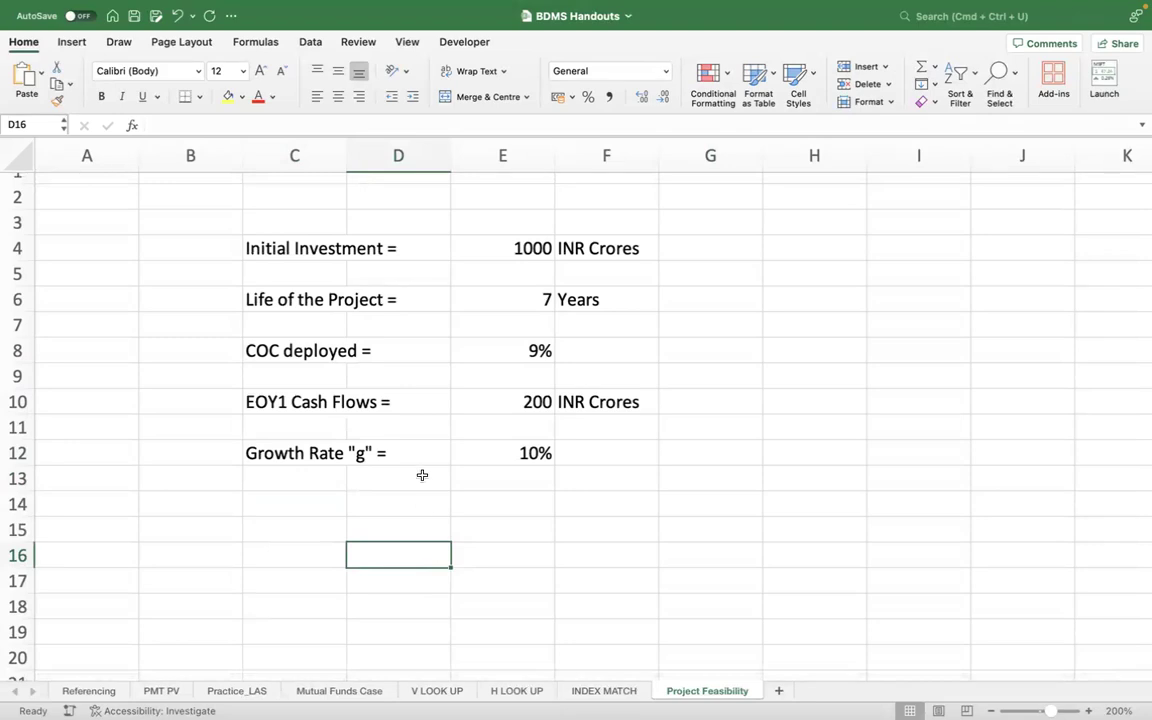
{"action": "type", "text": "Years"}
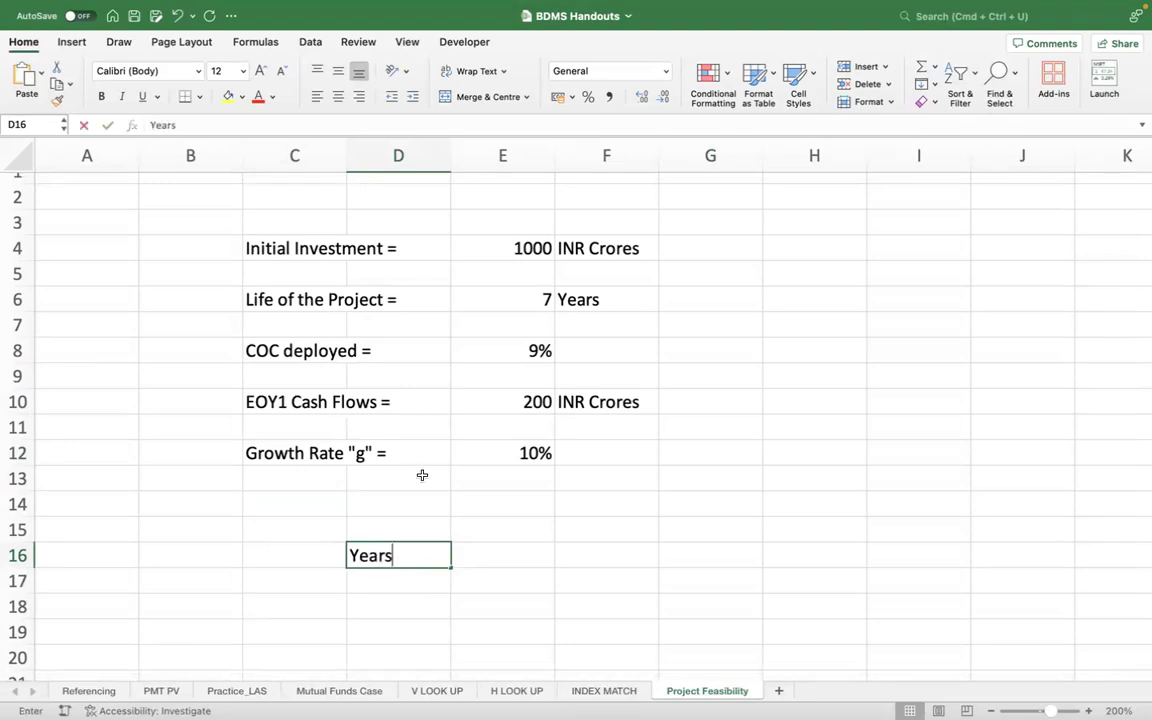
{"action": "key", "text": "BackSpace"}
{"action": "key", "text": "Return"}
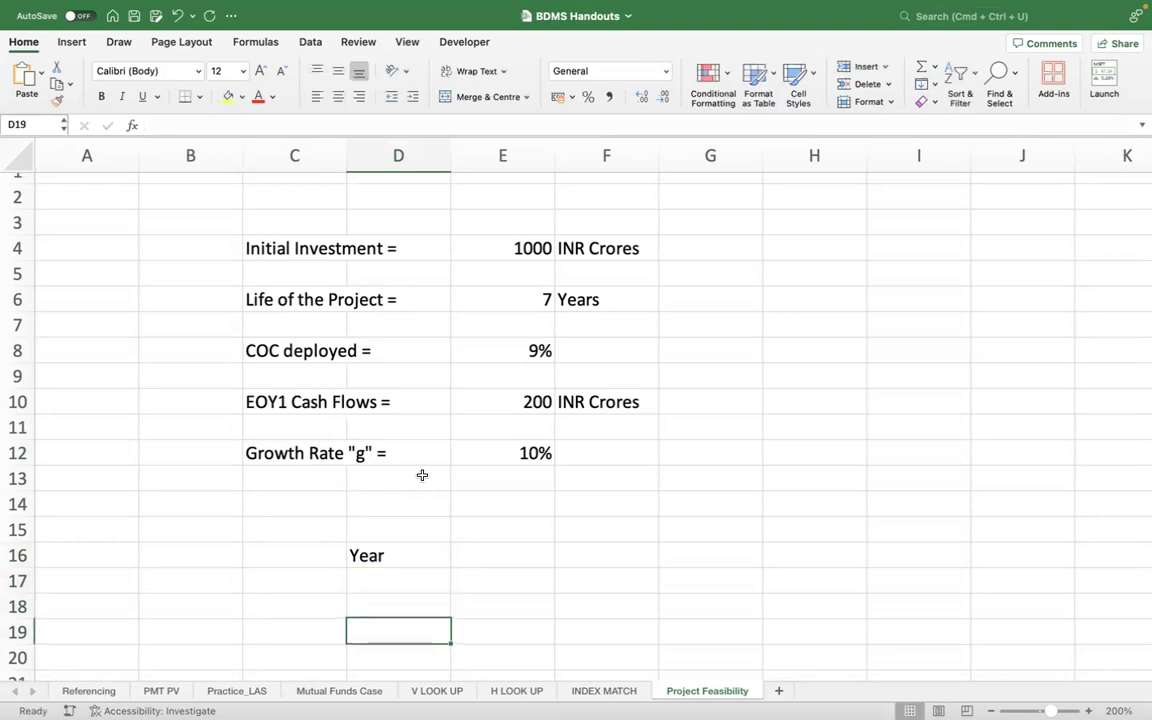
Make row 16 bold and underlined, and centre the contents of rows 16 to 84 horizontally.
{"action": "left_click", "coordinate": [25, 555]}
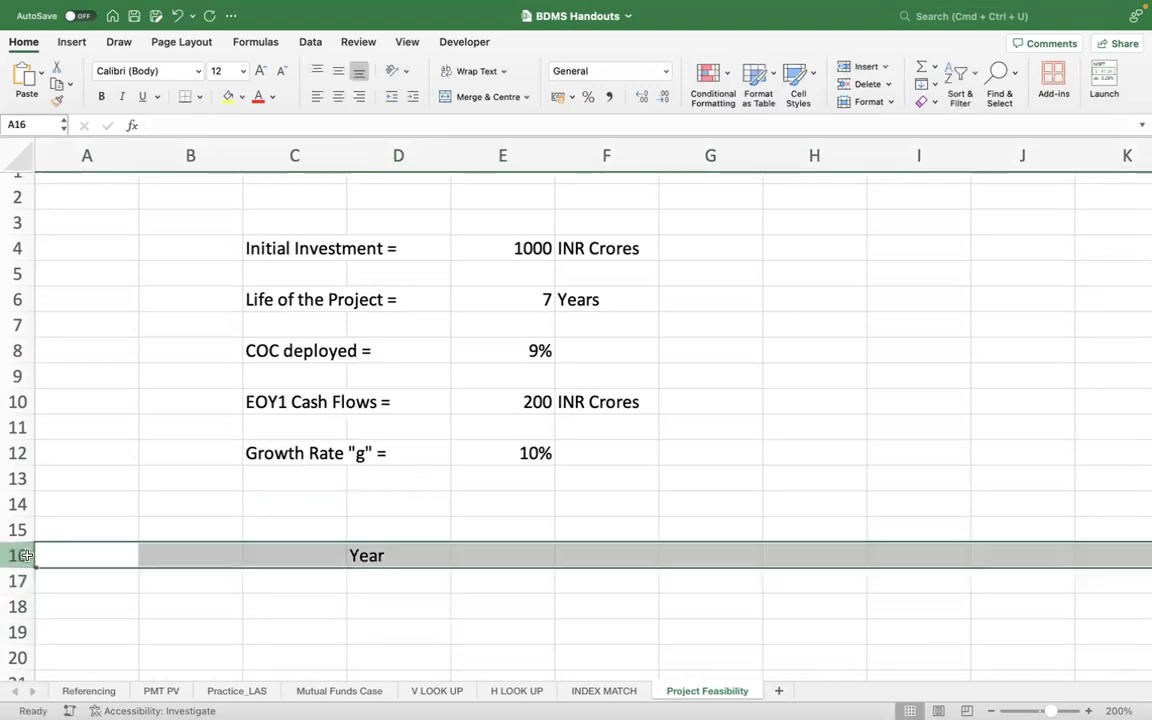
{"action": "key", "text": "super+b"}
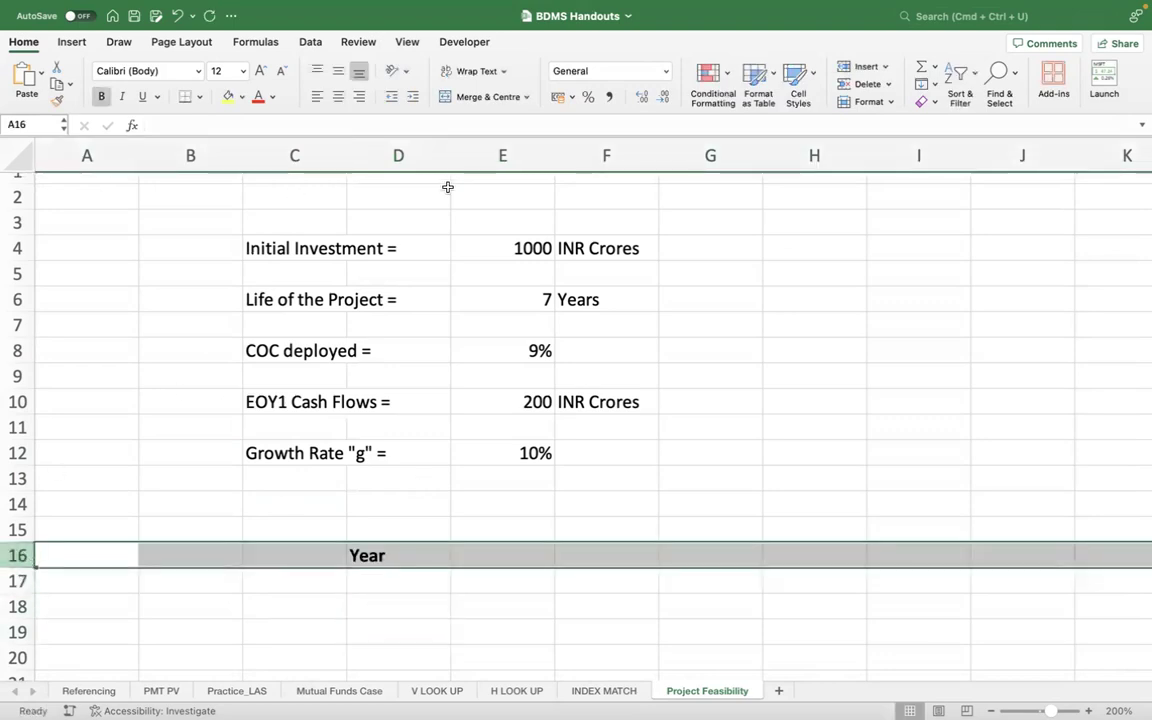
{"action": "key", "text": "super+u"}
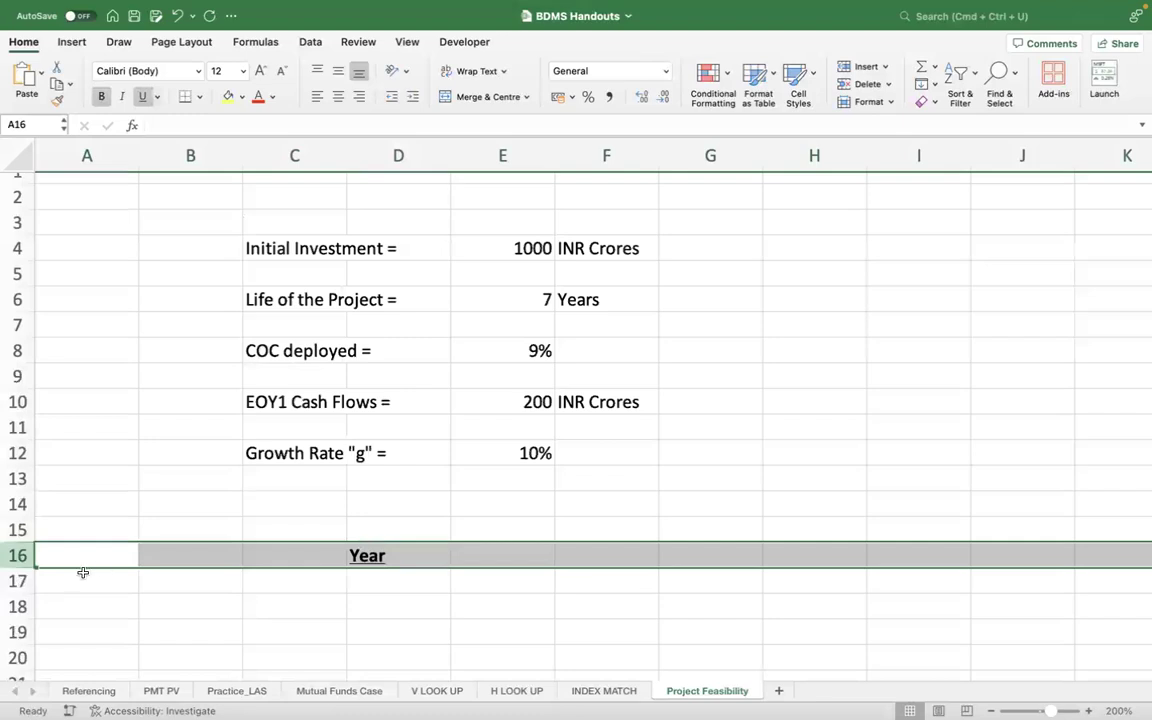
{"action": "left_click_drag", "start_coordinate": [16, 566], "coordinate": [392, 165]}
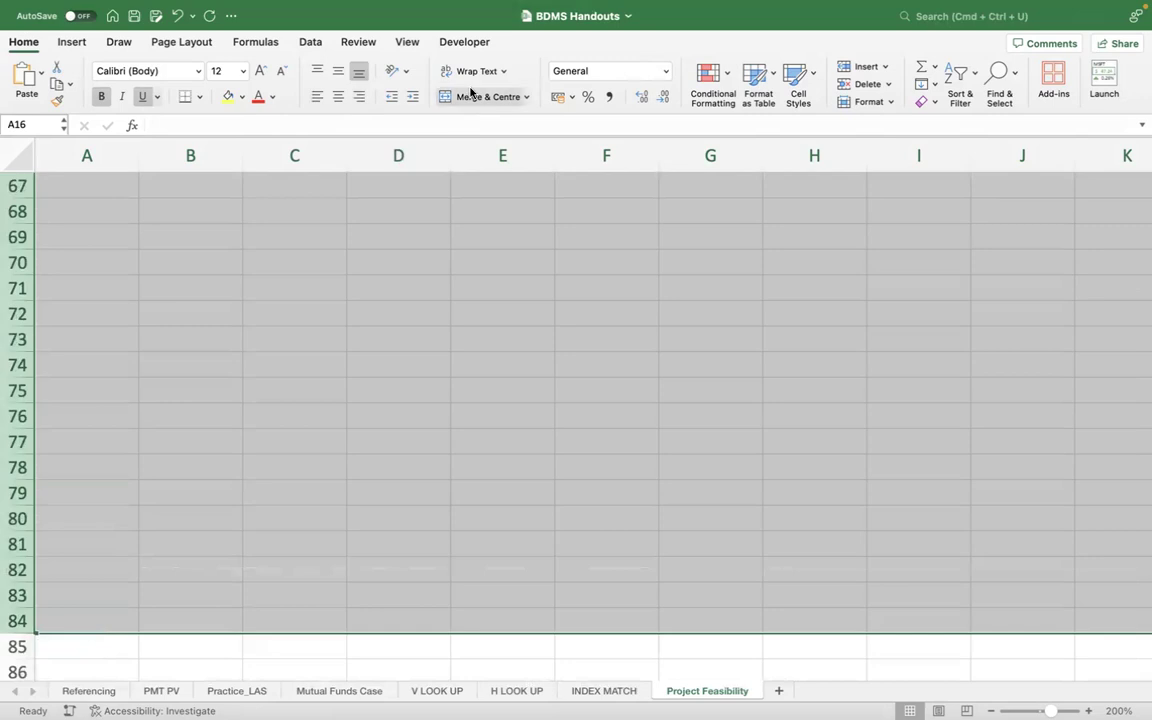
{"action": "left_click", "coordinate": [339, 97]}
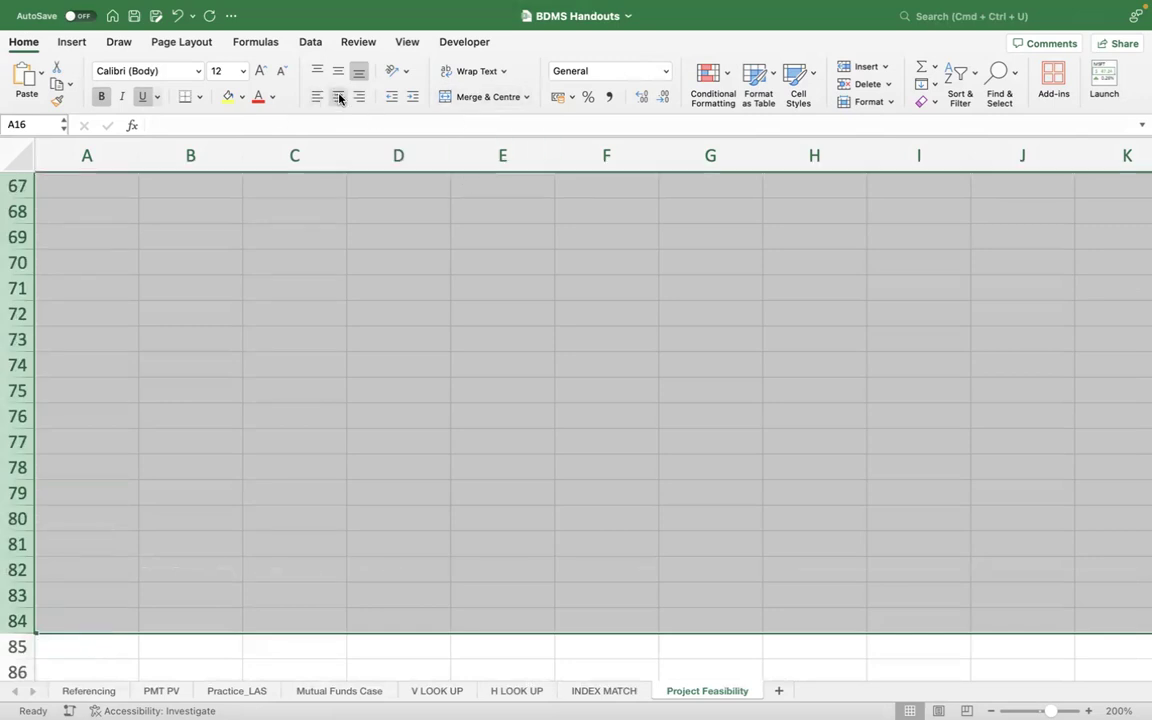
Enter 1 in D17 as the first value under the Year heading.
{"action": "scroll", "coordinate": [454, 473], "scroll_direction": "up", "scroll_amount": 20}
{"action": "left_click", "coordinate": [422, 451]}
{"action": "type", "text": "1"}
{"action": "key", "text": "Return"}
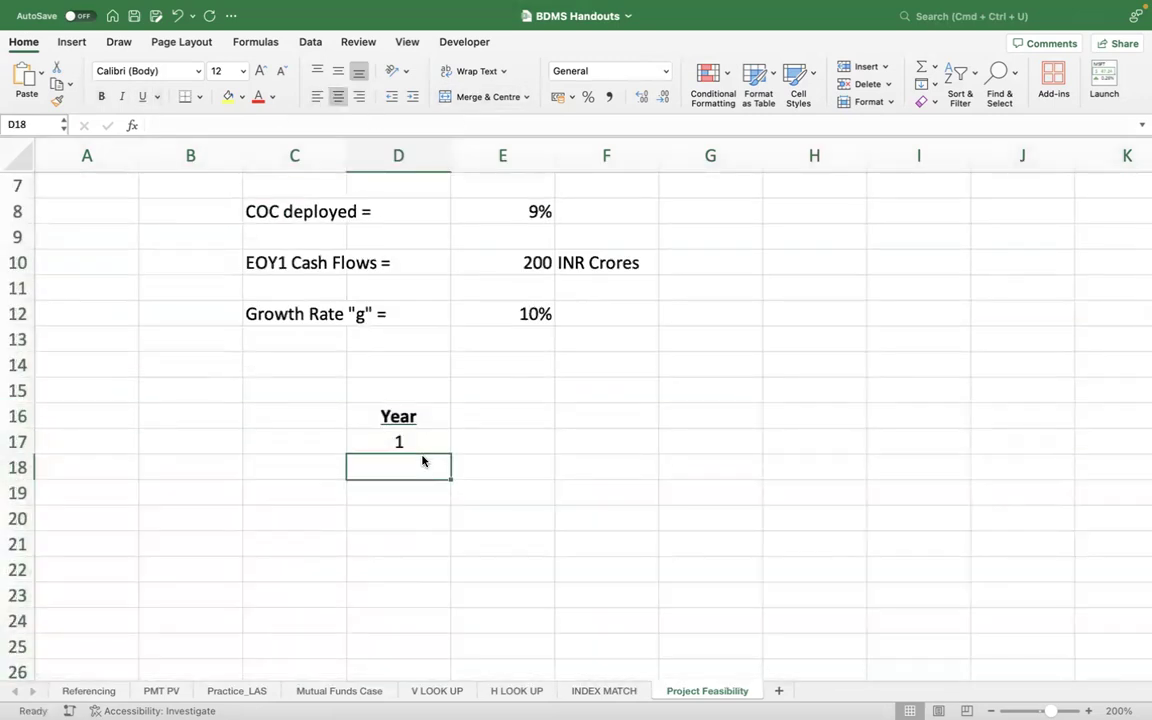
Fill a linear series down the column from D17 with step value 1 and stop value 7.
{"action": "left_click", "coordinate": [415, 442]}
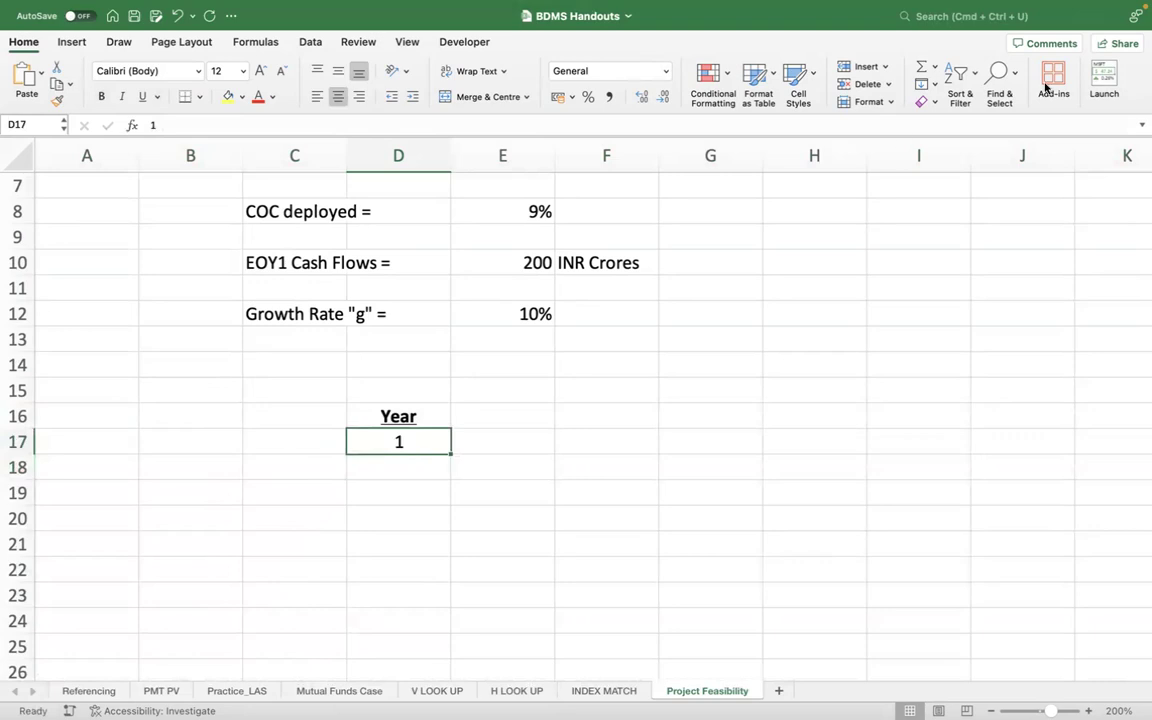
{"action": "left_click", "coordinate": [928, 84]}
{"action": "left_click", "coordinate": [965, 200]}
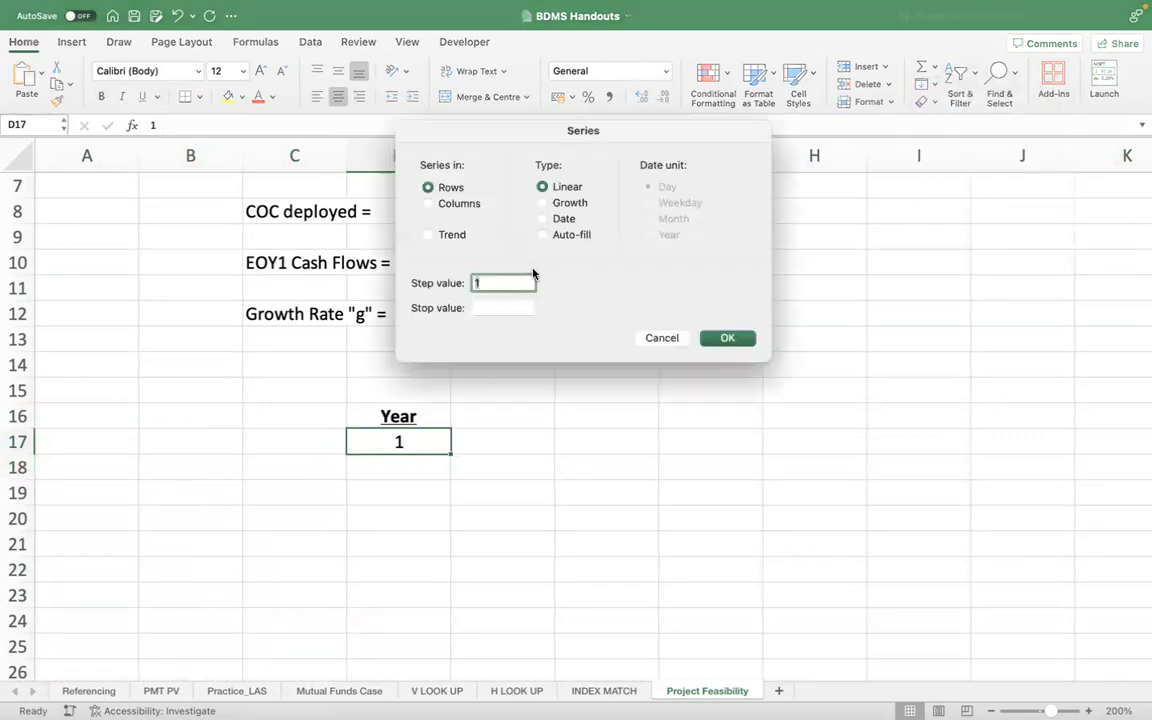
{"action": "left_click", "coordinate": [456, 204]}
{"action": "left_click", "coordinate": [502, 308]}
{"action": "type", "text": "7"}
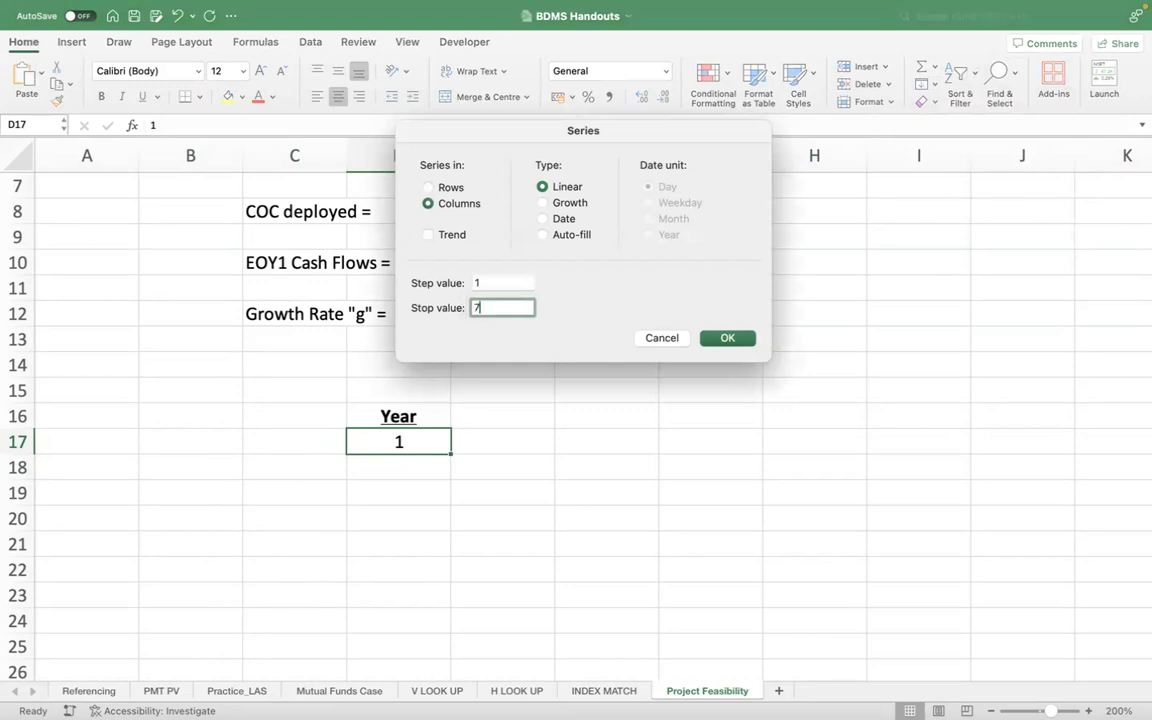
{"action": "left_click", "coordinate": [738, 339]}
Enter the column heading "CF's" in E16, beside Year.
{"action": "left_click", "coordinate": [579, 422]}
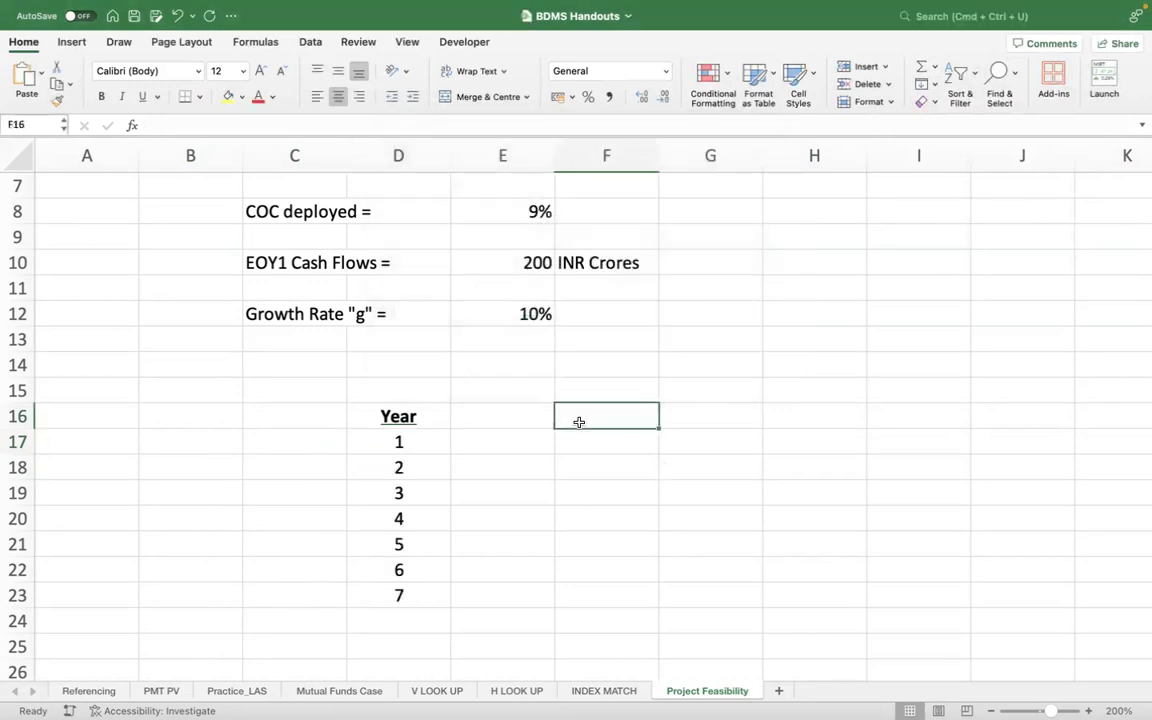
{"action": "key", "text": "Left"}
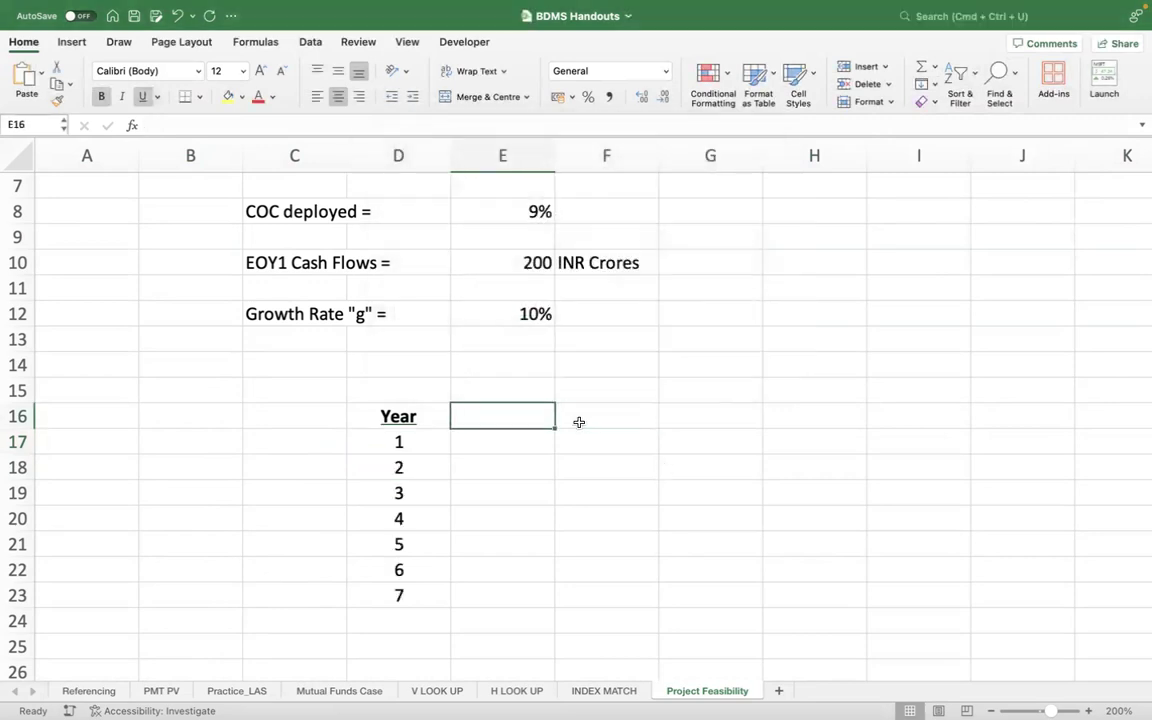
{"action": "type", "text": "CF's"}
{"action": "key", "text": "Return"}
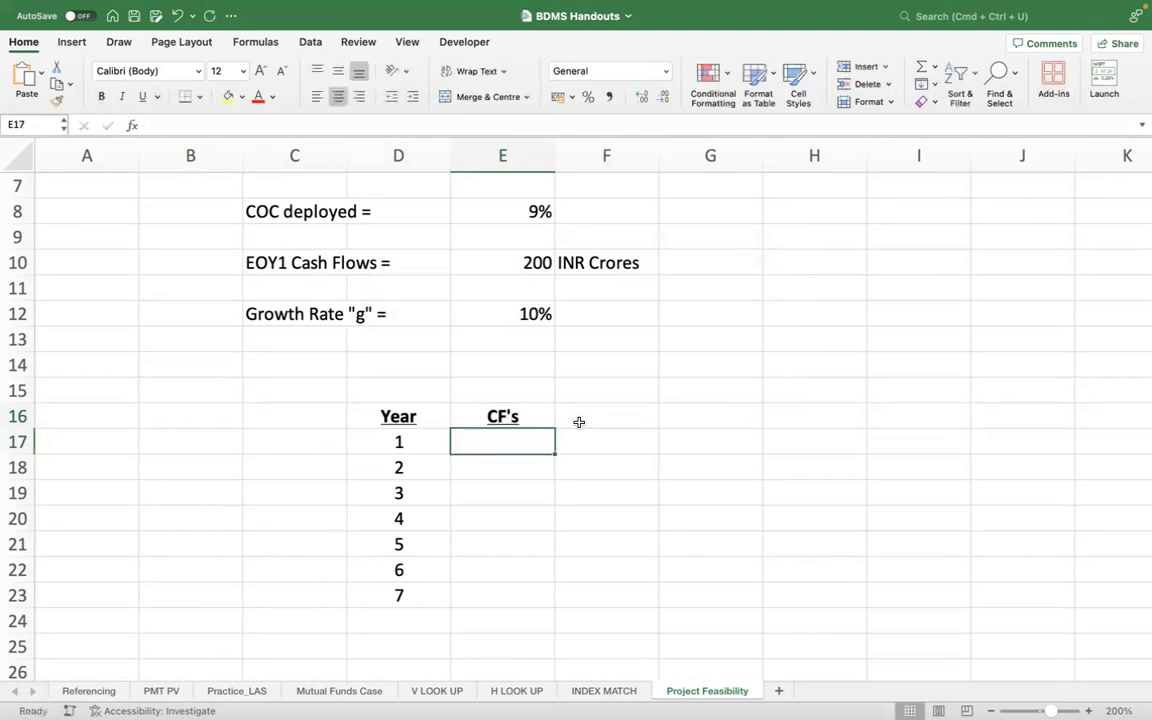
{"action": "key", "text": "Up"}
{"action": "key", "text": "Up"}
{"action": "key", "text": "Up"}
{"action": "key", "text": "Up"}
{"action": "key", "text": "Up"}
{"action": "key", "text": "Up"}
{"action": "key", "text": "Up"}
{"action": "key", "text": "Up"}
{"action": "key", "text": "Up"}
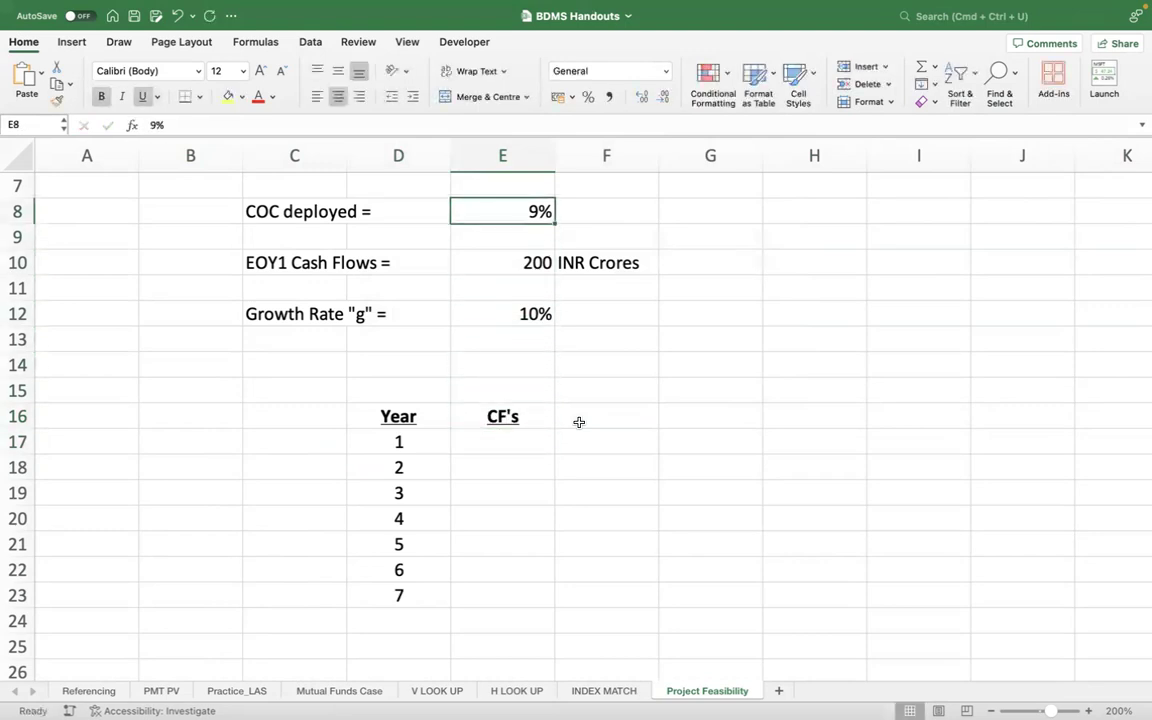
{"action": "key", "text": "Down"}
{"action": "key", "text": "Down"}
{"action": "key", "text": "Down"}
{"action": "key", "text": "Down"}
{"action": "key", "text": "Down"}
{"action": "key", "text": "Down"}
{"action": "key", "text": "Down"}
{"action": "key", "text": "Down"}
{"action": "key", "text": "Down"}
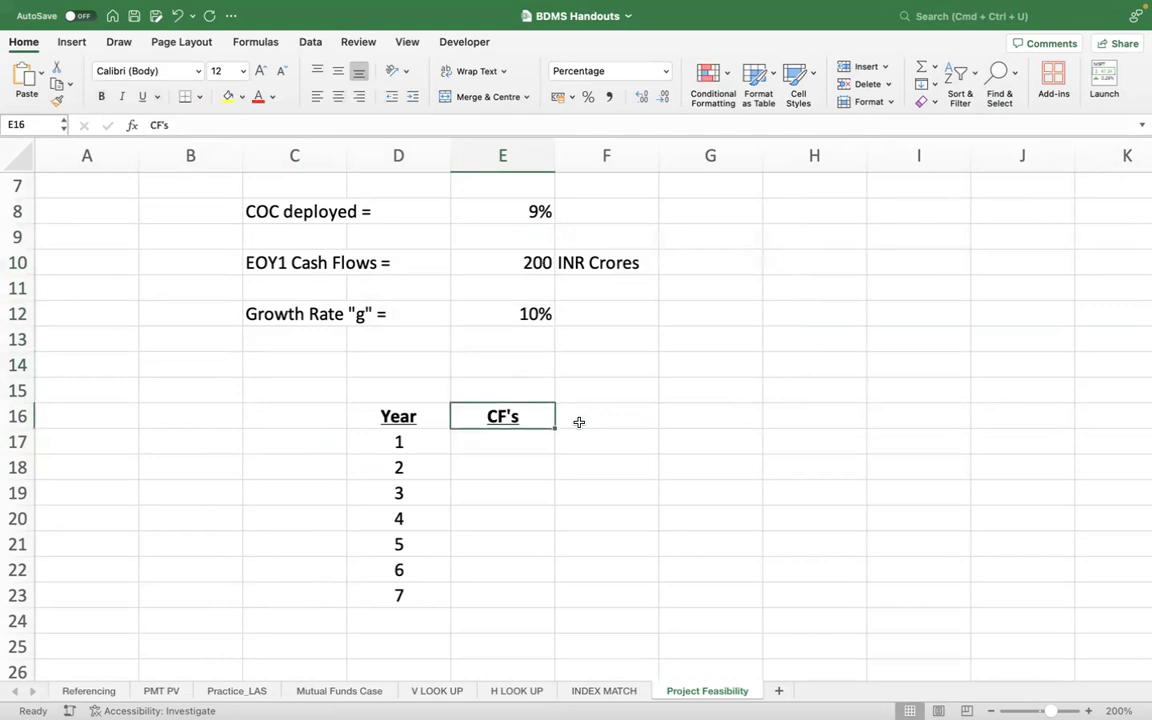
Link the year 1 cash flow in E17 to the EOY1 Cash Flows assumption with the formula =E10.
{"action": "type", "text": "="}
{"action": "key", "text": "Up"}
{"action": "key", "text": "Up"}
{"action": "key", "text": "Up"}
{"action": "key", "text": "Up"}
{"action": "key", "text": "Up"}
{"action": "key", "text": "Up"}
{"action": "key", "text": "Up"}
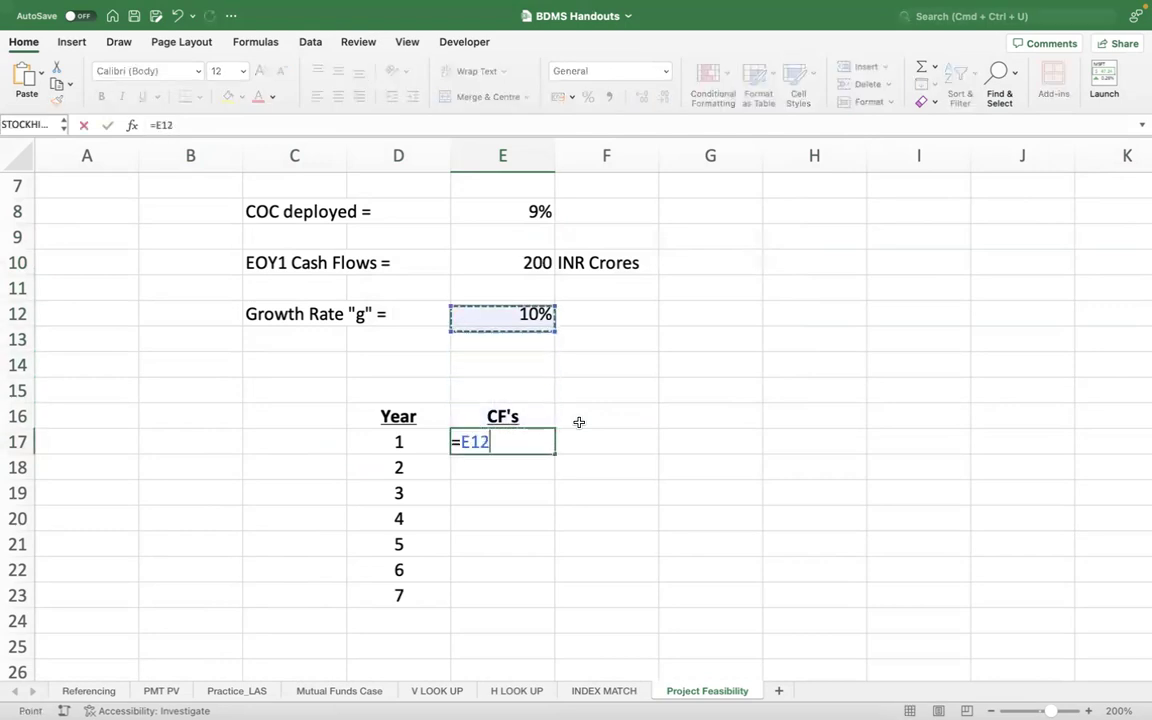
{"action": "key", "text": "Return"}
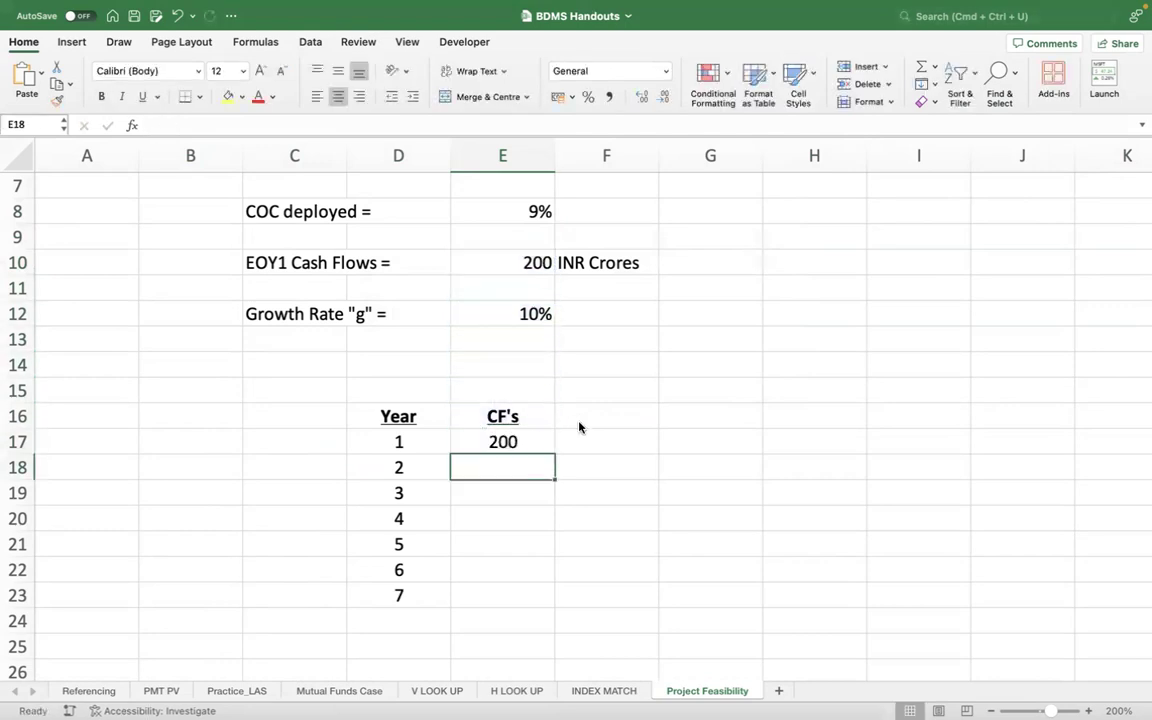
Apply the comma accounting format to the cash flow cells E17:E23.
{"action": "left_click_drag", "start_coordinate": [517, 442], "coordinate": [505, 600]}
{"action": "left_click", "coordinate": [609, 97]}
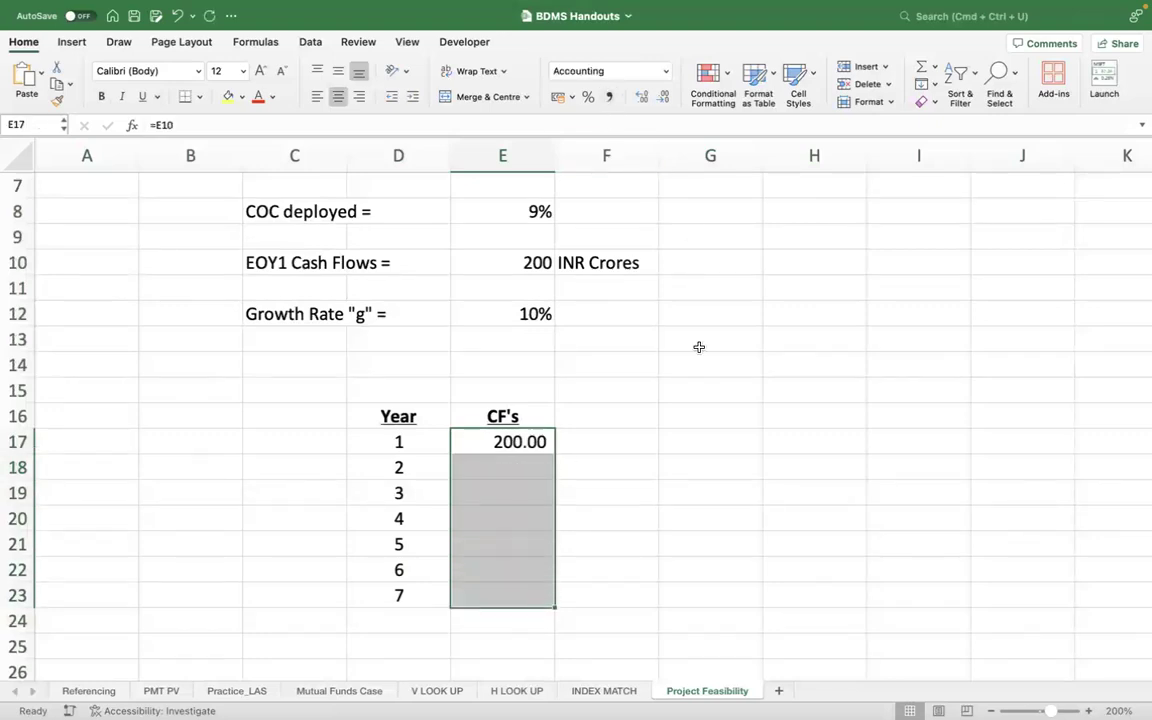
{"action": "left_click", "coordinate": [699, 347]}
Review the project assumptions above the yearly table, in particular the growth rate in row 12.
{"action": "scroll", "coordinate": [699, 347], "scroll_direction": "up", "scroll_amount": 5}
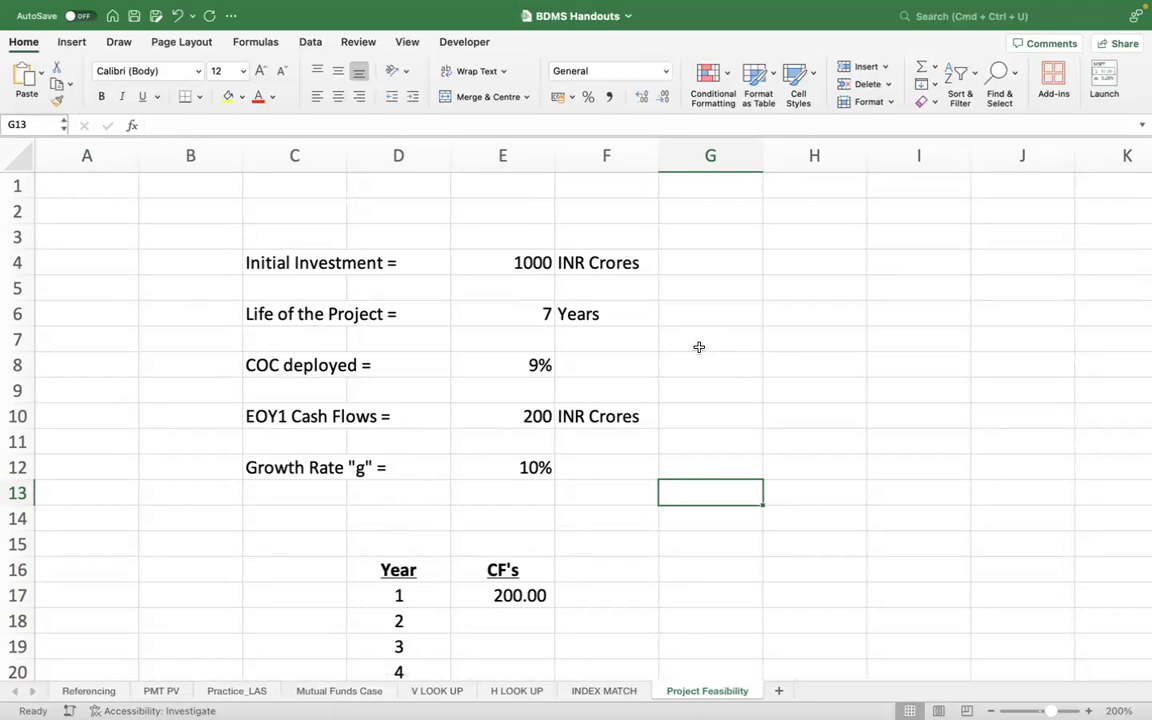
{"action": "scroll", "coordinate": [820, 360], "scroll_direction": "down", "scroll_amount": 5}
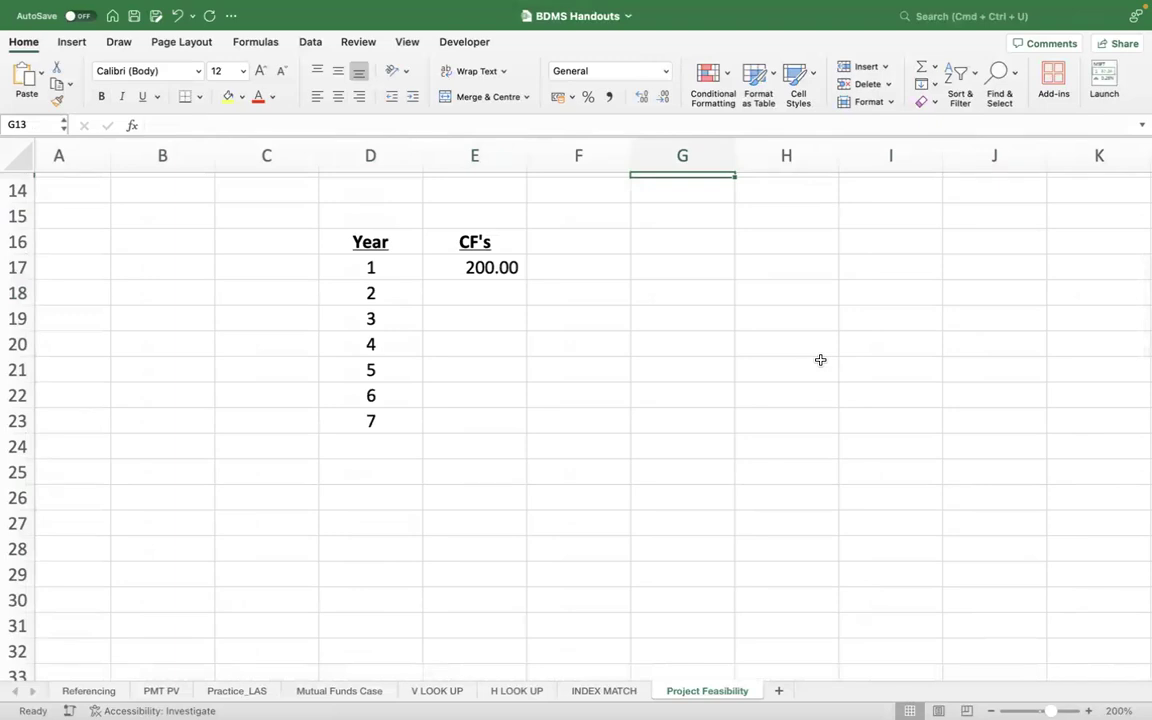
{"action": "left_click", "coordinate": [505, 296]}
{"action": "scroll", "coordinate": [598, 332], "scroll_direction": "up", "scroll_amount": 2}
{"action": "scroll", "coordinate": [481, 332], "scroll_direction": "up", "scroll_amount": 3}
{"action": "left_click_drag", "start_coordinate": [260, 347], "coordinate": [486, 350]}
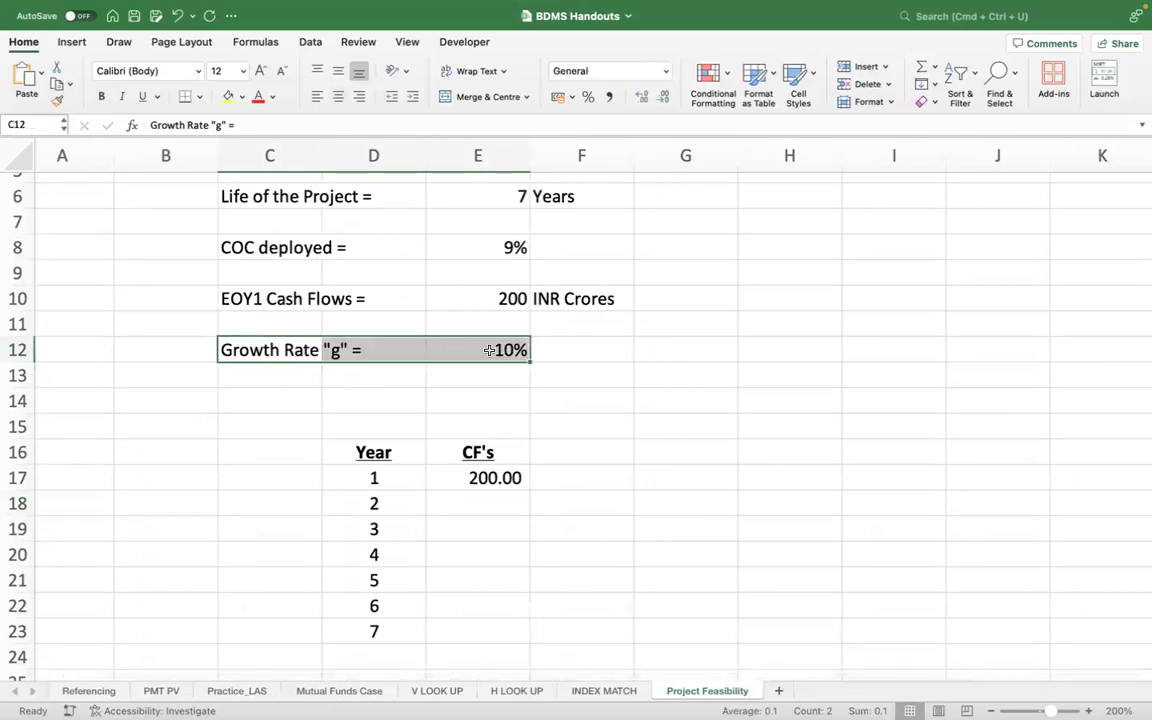
{"action": "left_click", "coordinate": [697, 424]}
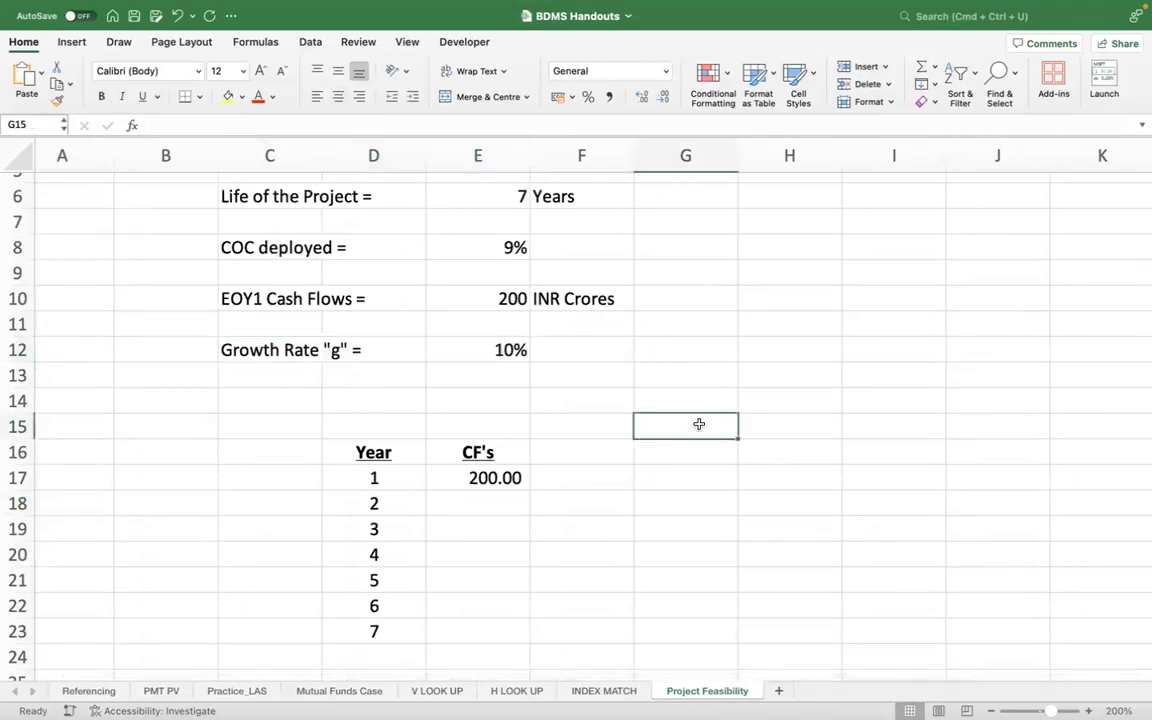
Calculate the year 2 cash flow in E18 with the formula =E17*(1+E12).
{"action": "left_click", "coordinate": [489, 502]}
{"action": "scroll", "coordinate": [623, 588], "scroll_direction": "down", "scroll_amount": 3}
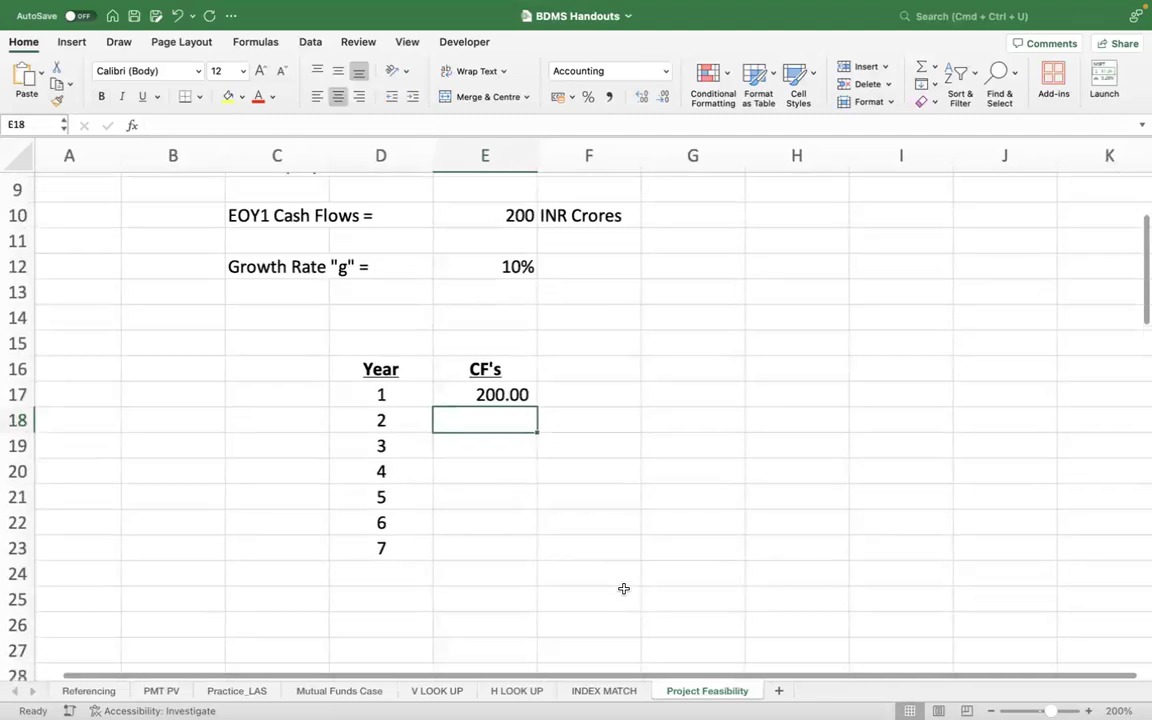
{"action": "type", "text": "="}
{"action": "key", "text": "Up"}
{"action": "type", "text": "*(1+"}
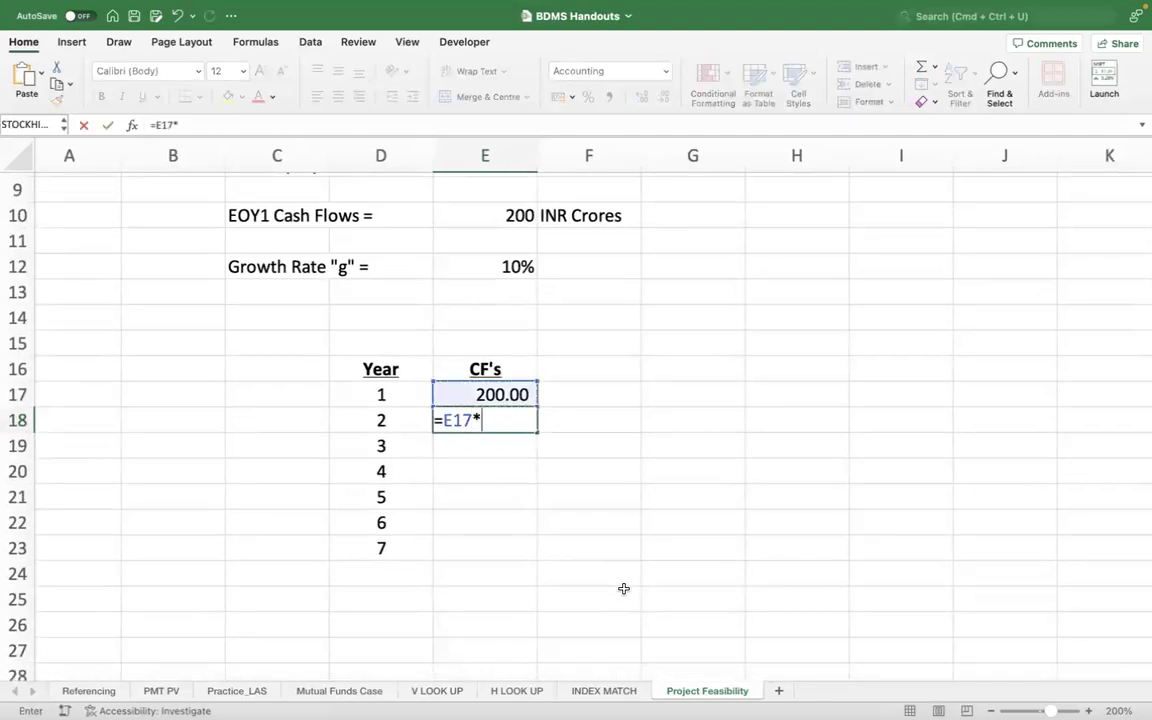
{"action": "key", "text": "Up"}
{"action": "key", "text": "Up"}
{"action": "key", "text": "Up"}
{"action": "key", "text": "Up"}
{"action": "key", "text": "Up"}
{"action": "key", "text": "Up"}
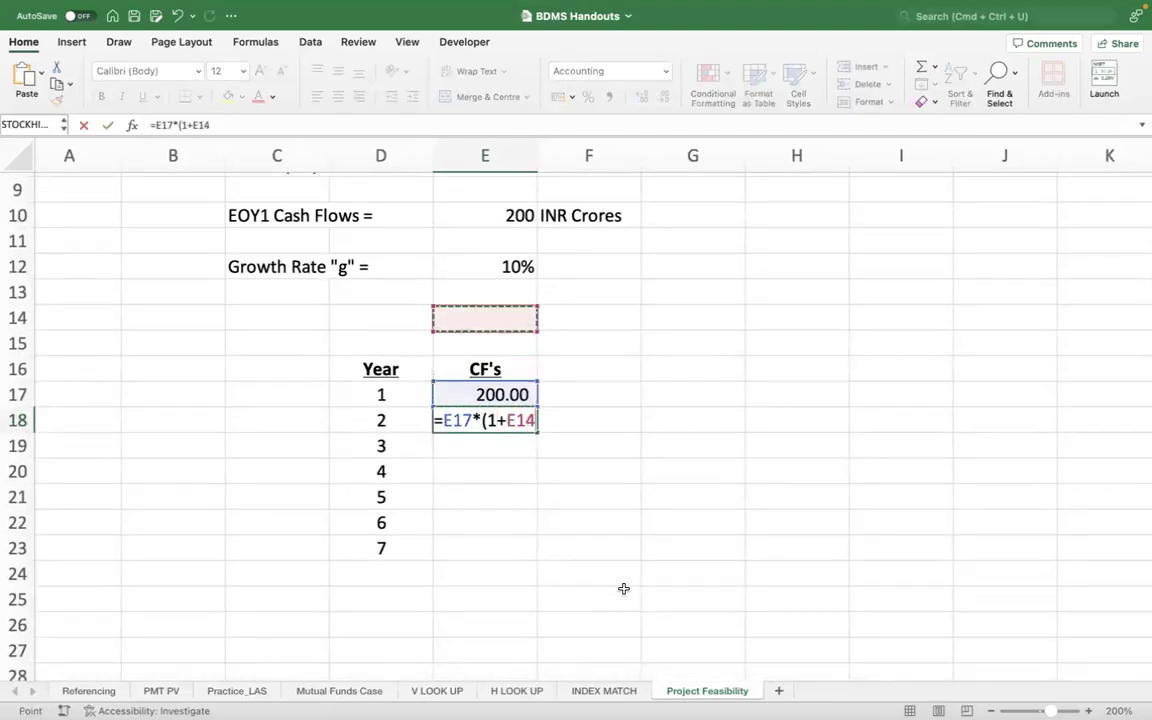
{"action": "type", "text": ")"}
{"action": "key", "text": "Return"}
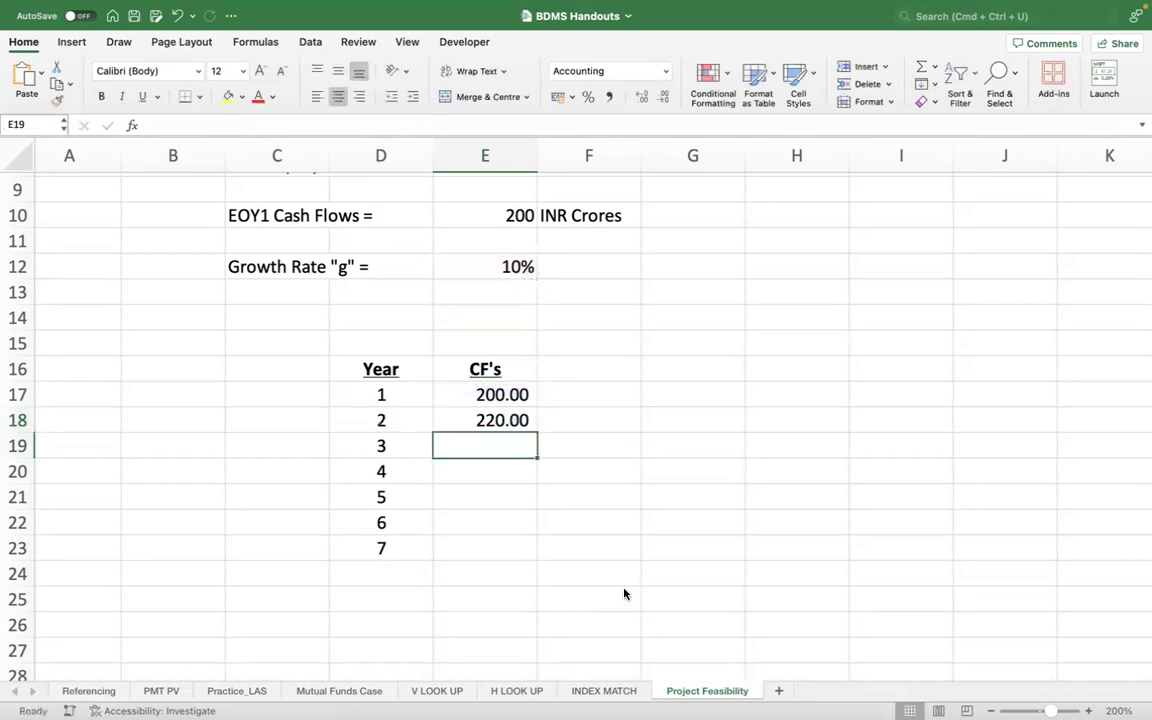
Make the growth rate reference in E18 absolute as $E$12 and fill the formula down to E23.
{"action": "key", "text": "Up"}
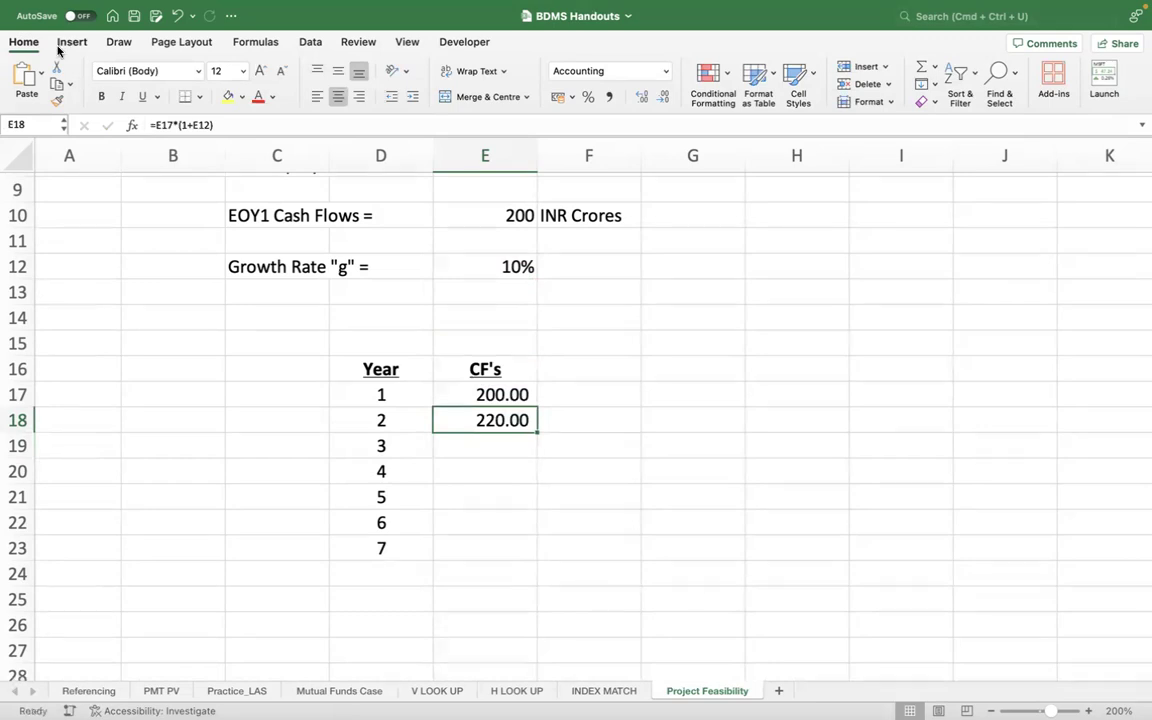
{"action": "left_click", "coordinate": [198, 125]}
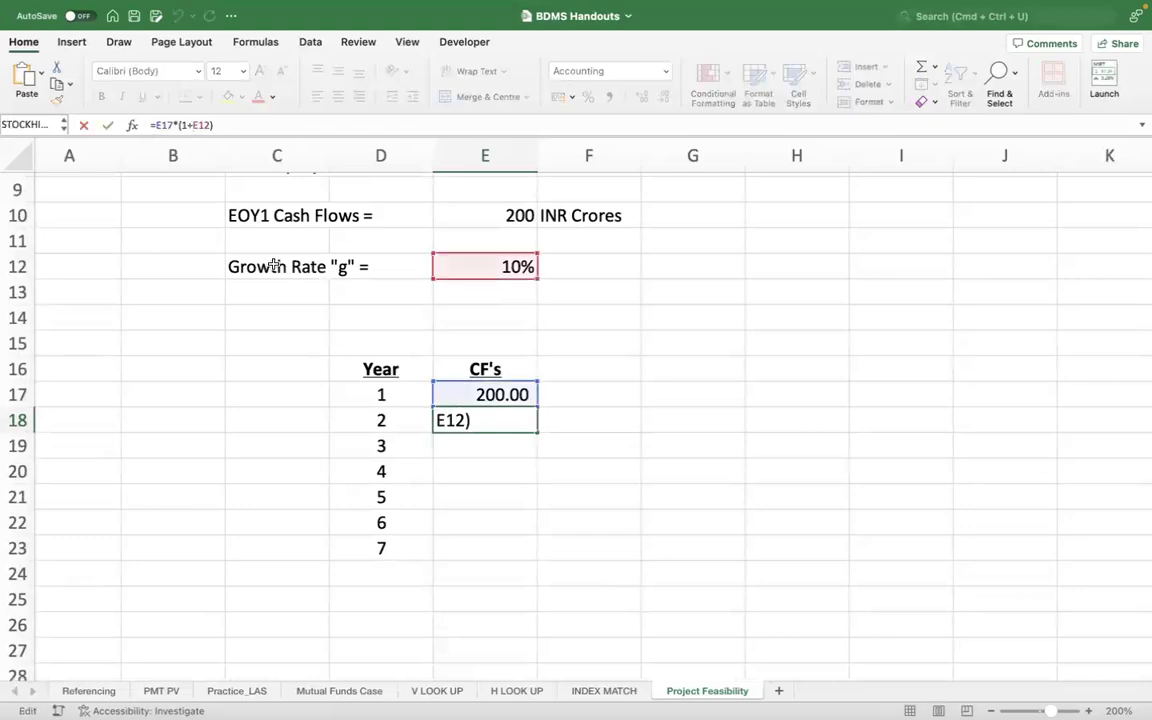
{"action": "key", "text": "F4"}
{"action": "key", "text": "Return"}
{"action": "key", "text": "Up"}
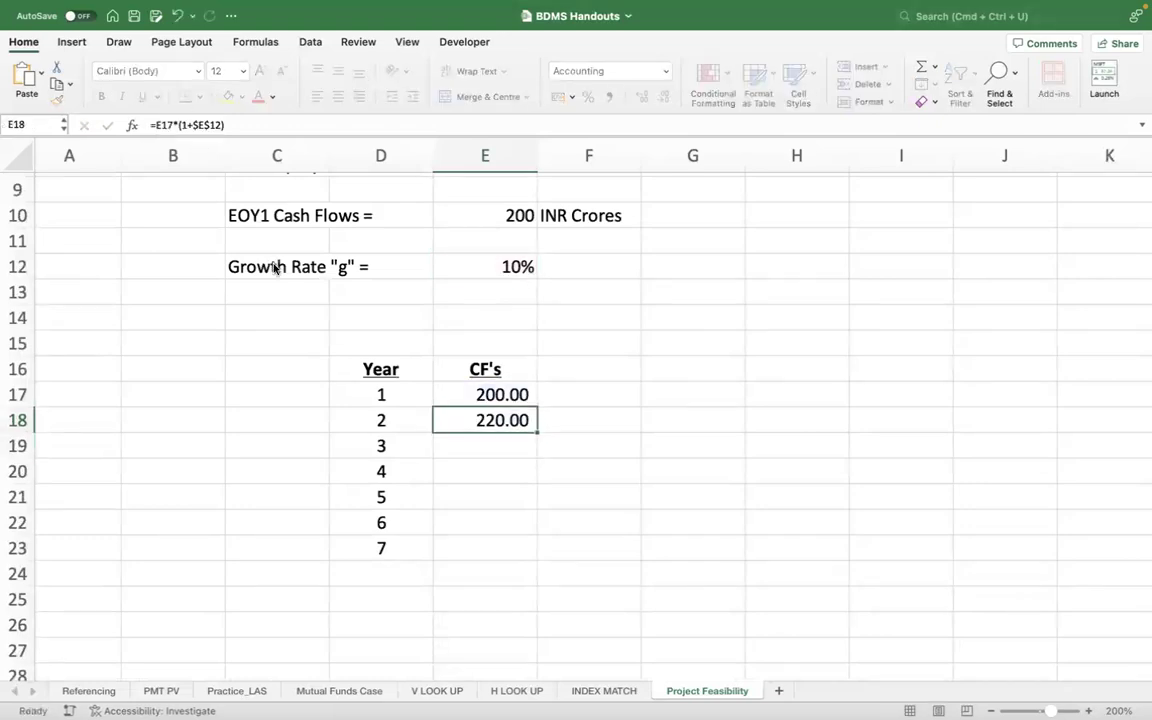
{"action": "double_click", "coordinate": [537, 432]}
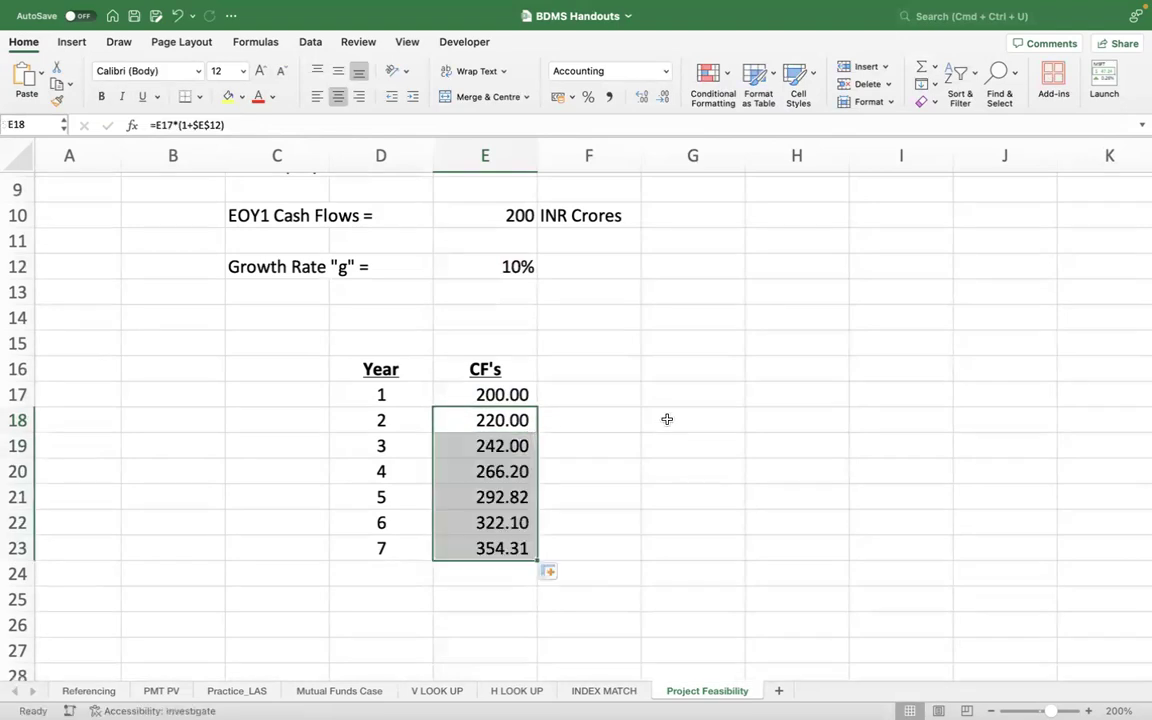
{"action": "left_click", "coordinate": [667, 419]}
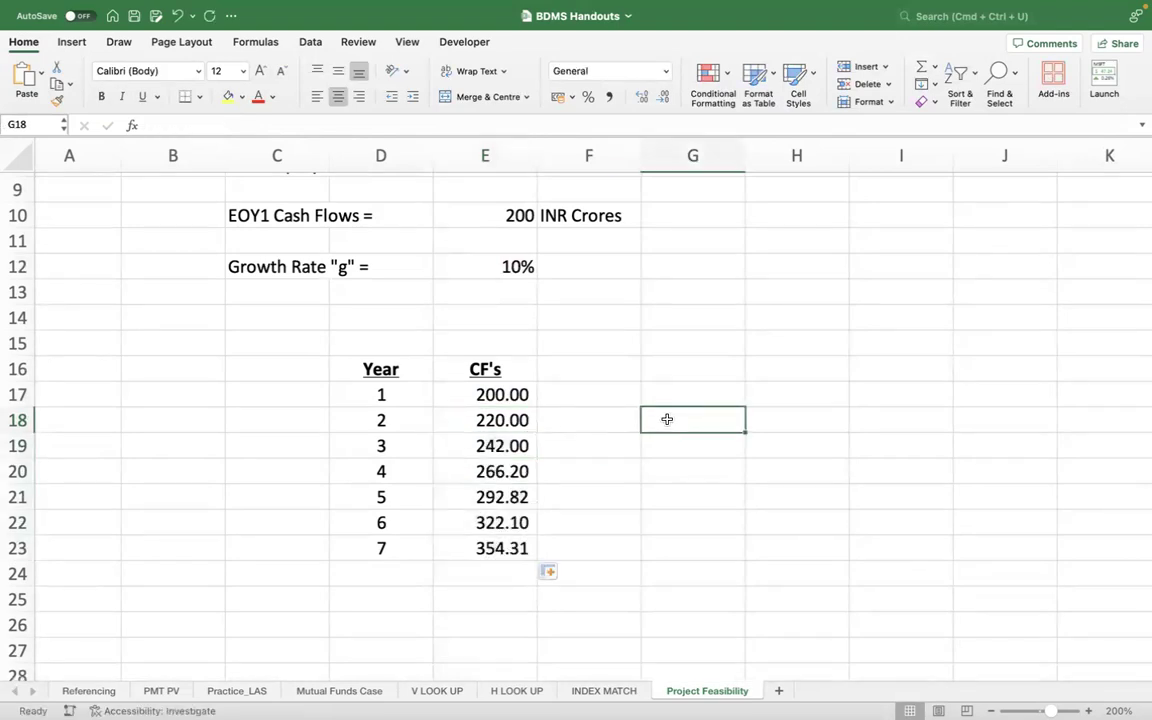
Select the yearly cash flows E17:E23 and compare them with the project assumptions above.
{"action": "key", "text": "Left"}
{"action": "key", "text": "Left"}
{"action": "key", "text": "Left"}
{"action": "key", "text": "Right"}
{"action": "key", "text": "Up"}
{"action": "key", "text": "ctrl+shift+Down"}
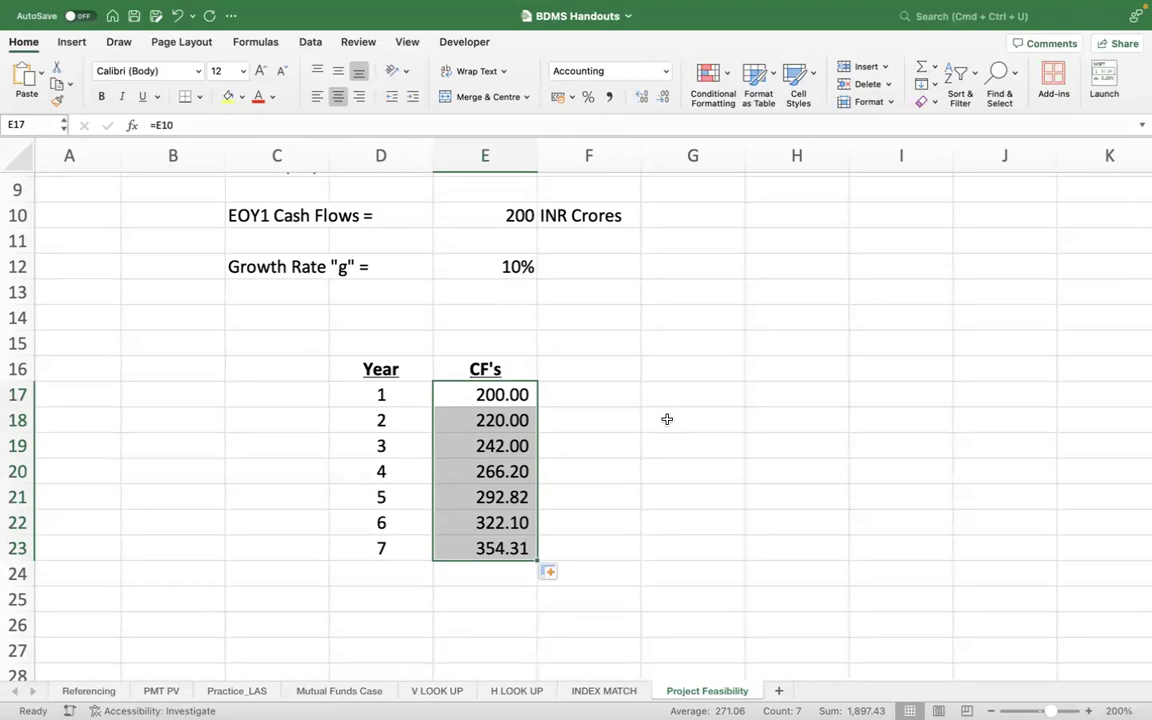
{"action": "scroll", "coordinate": [667, 419], "scroll_direction": "up", "scroll_amount": 4}
{"action": "scroll", "coordinate": [667, 419], "scroll_direction": "down", "scroll_amount": 4}
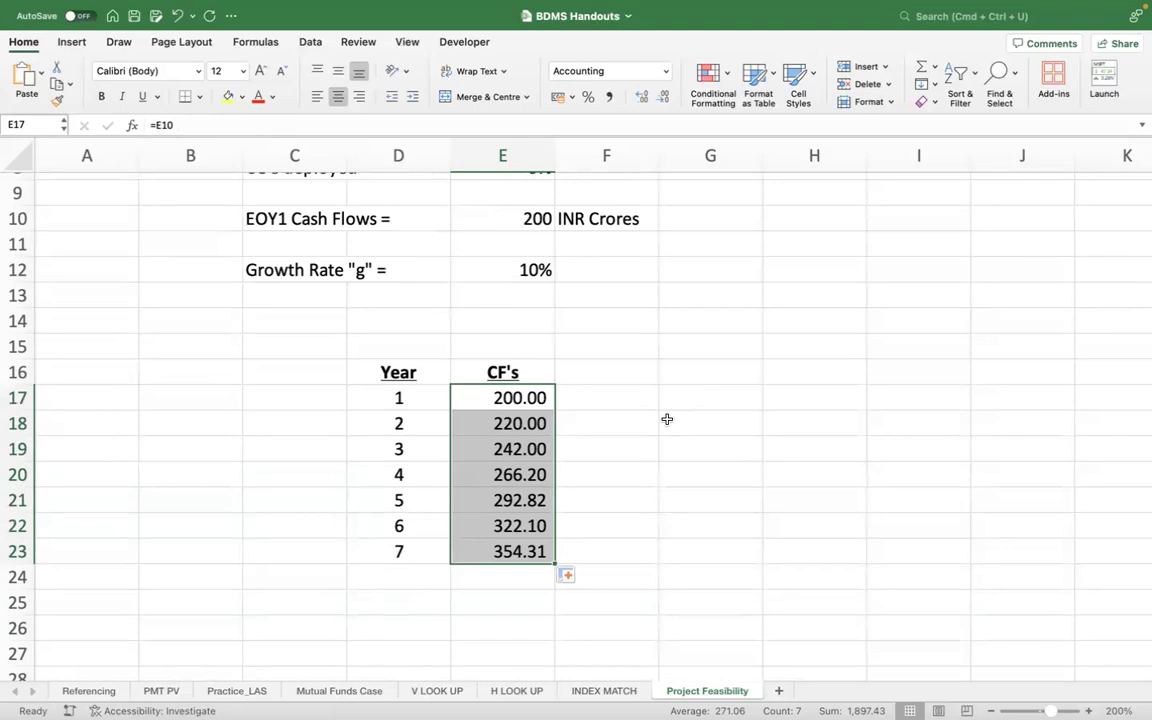
Note the future value formula as text, with "FV=" in G14 and "PV x (1+r)^n" in H14.
{"action": "left_click", "coordinate": [699, 318]}
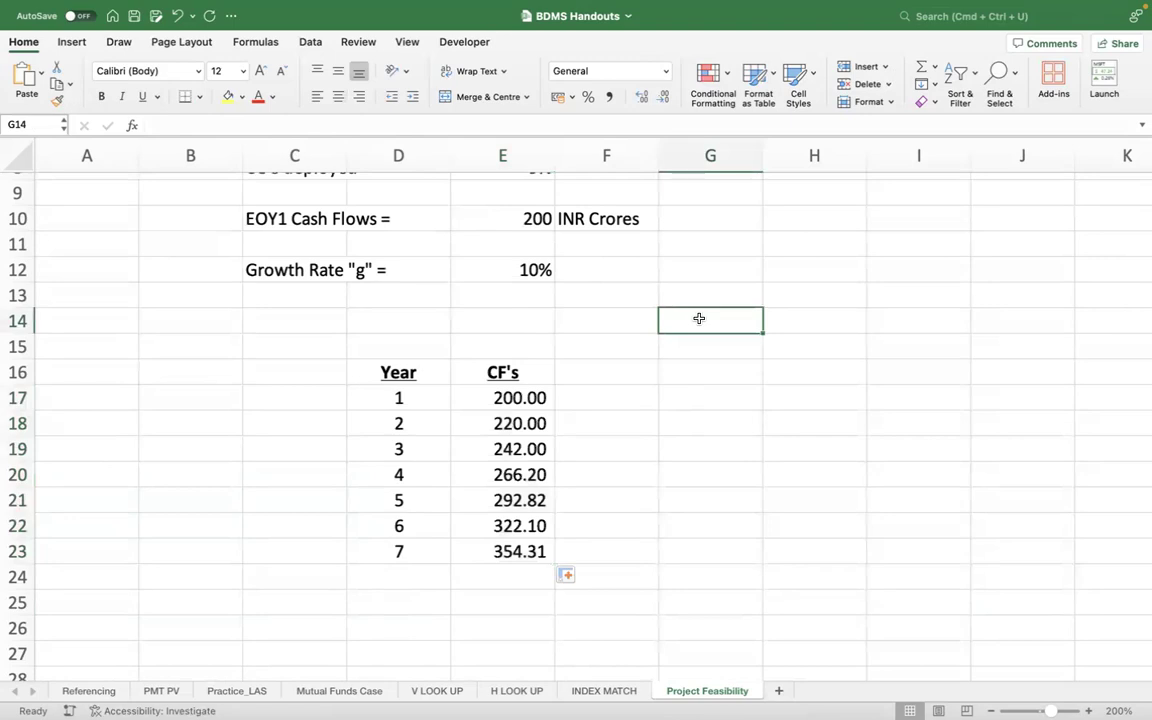
{"action": "type", "text": "FV="}
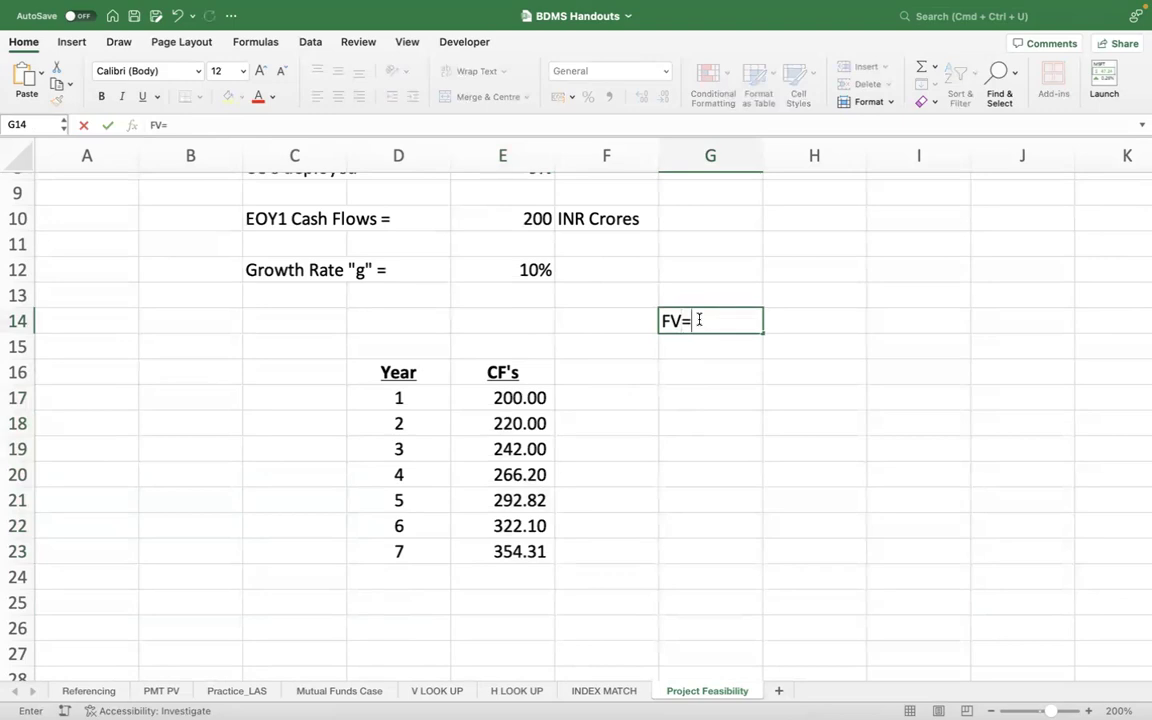
{"action": "key", "text": "Tab"}
{"action": "type", "text": "PV x (1+r)^n"}
{"action": "key", "text": "Return"}
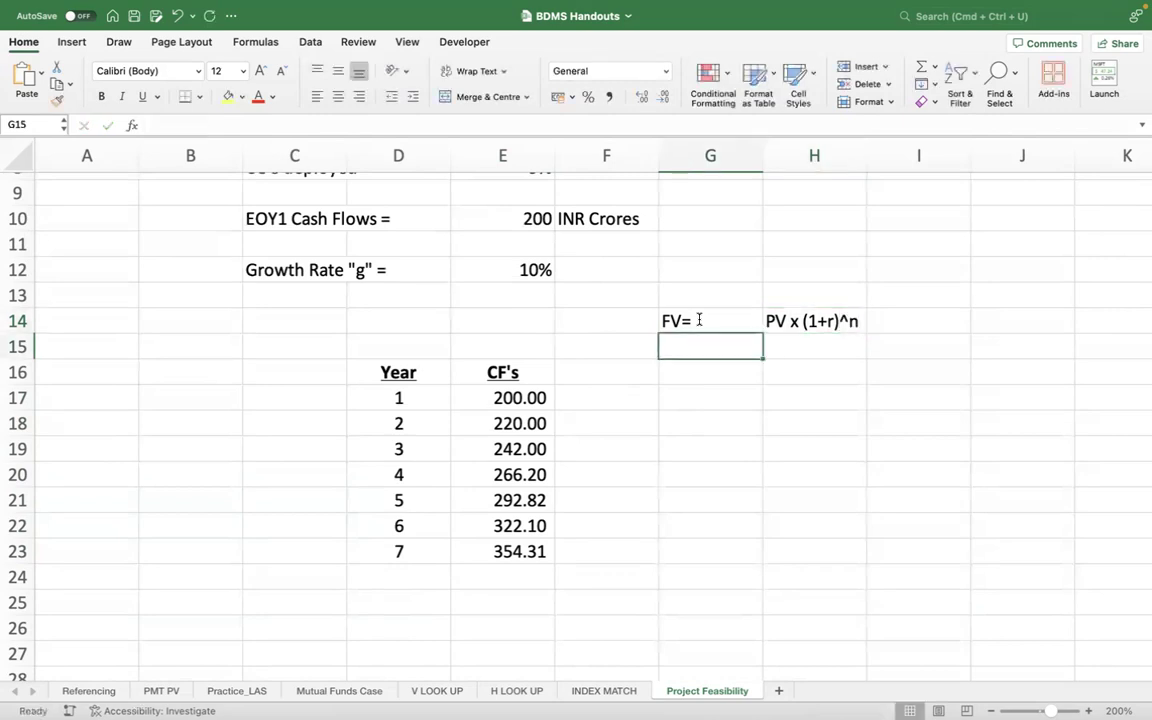
Note the present value formula as text, with "PV=" in G15 and "FV x 1/(1+r)^n" in H15.
{"action": "type", "text": "PV="}
{"action": "key", "text": "Tab"}
{"action": "type", "text": "Fv"}
{"action": "key", "text": "BackSpace"}
{"action": "type", "text": "V"}
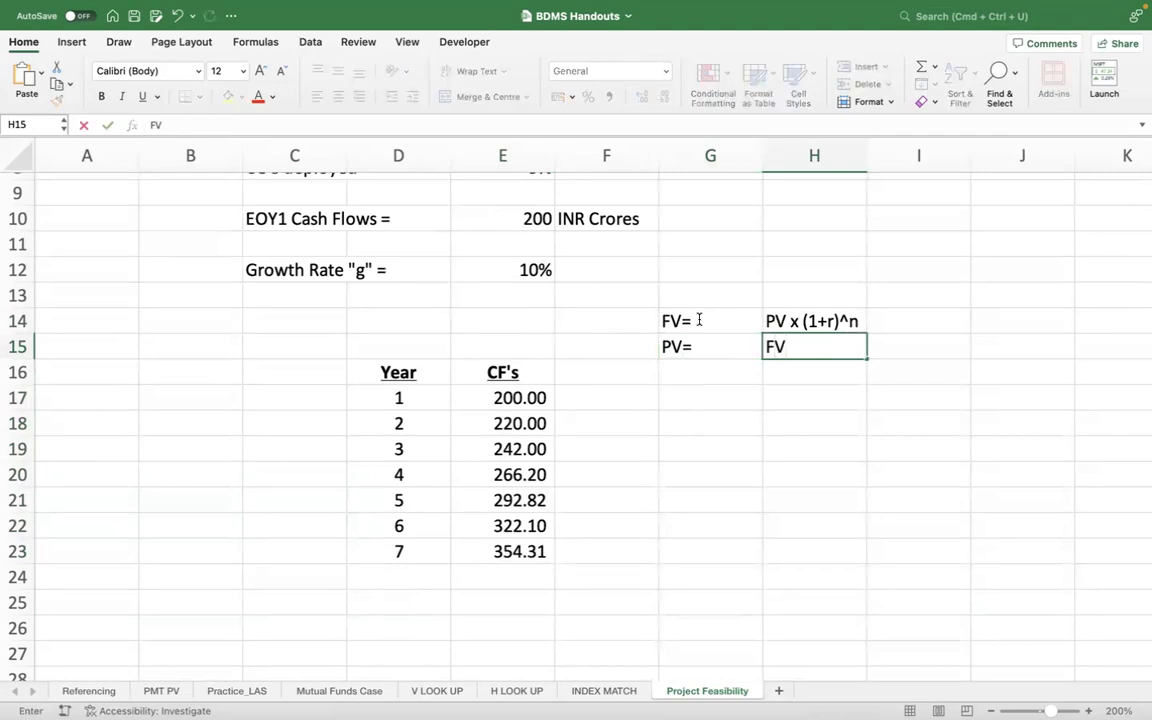
{"action": "type", "text": " x 1/(1+r)^n"}
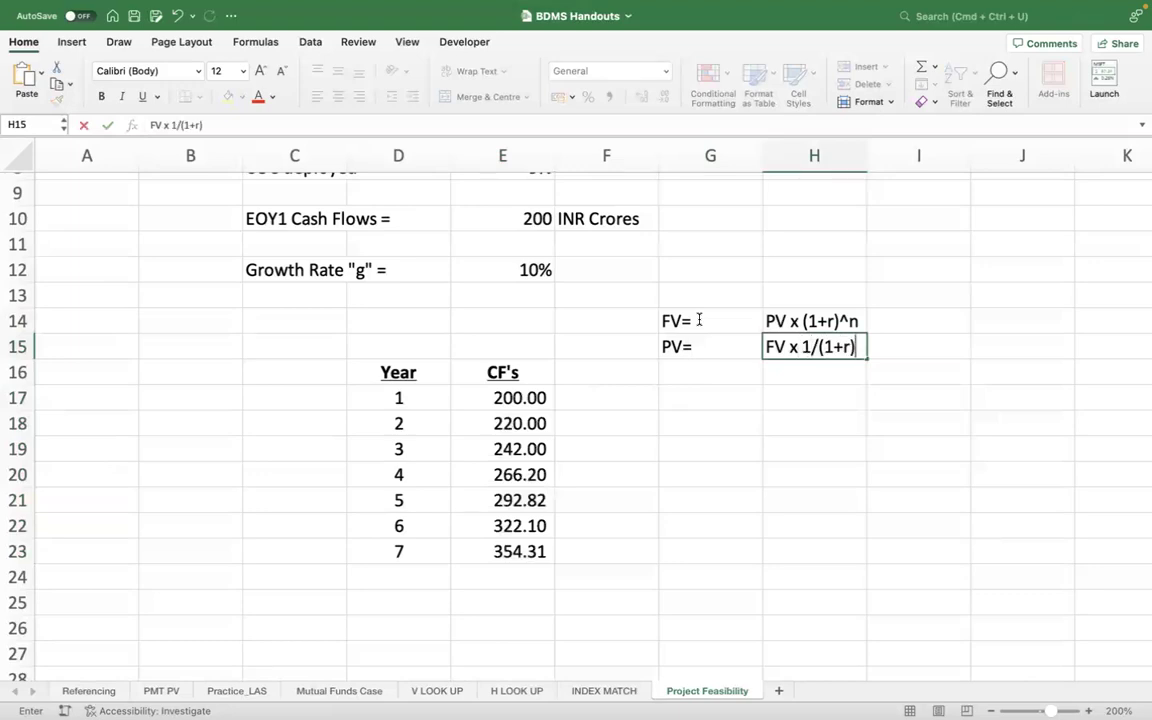
{"action": "key", "text": "Return"}
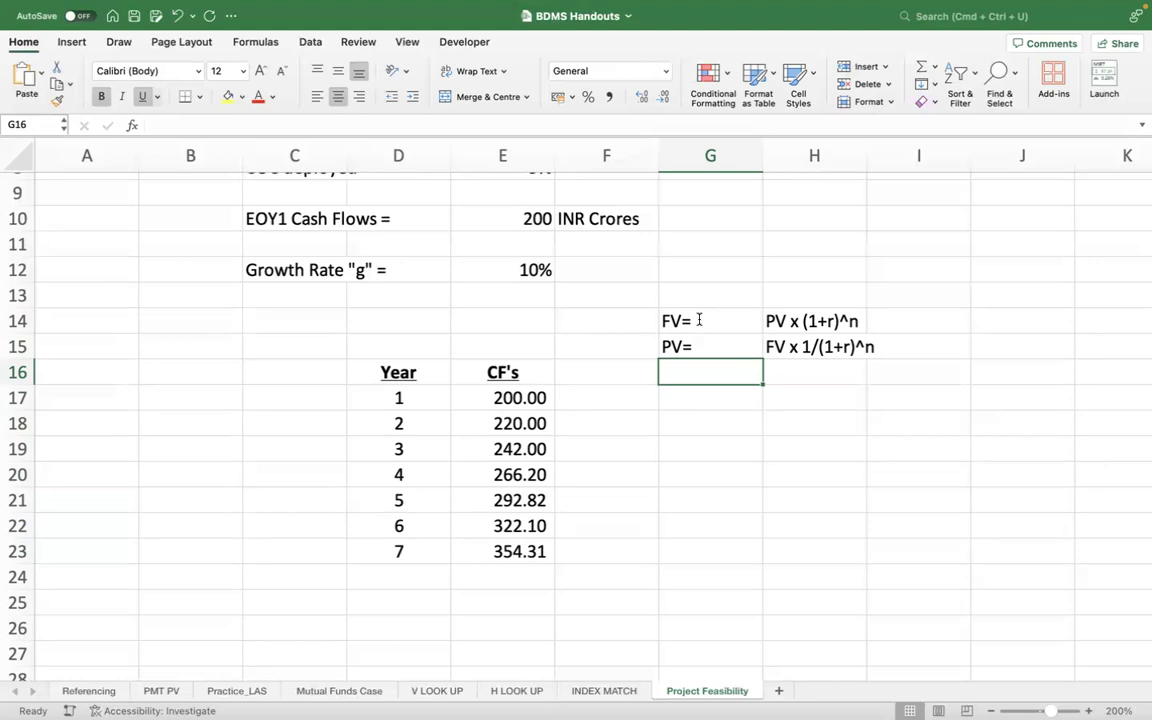
Enter the column heading "DF's" in F16, beside the cash flows.
{"action": "left_click", "coordinate": [590, 367]}
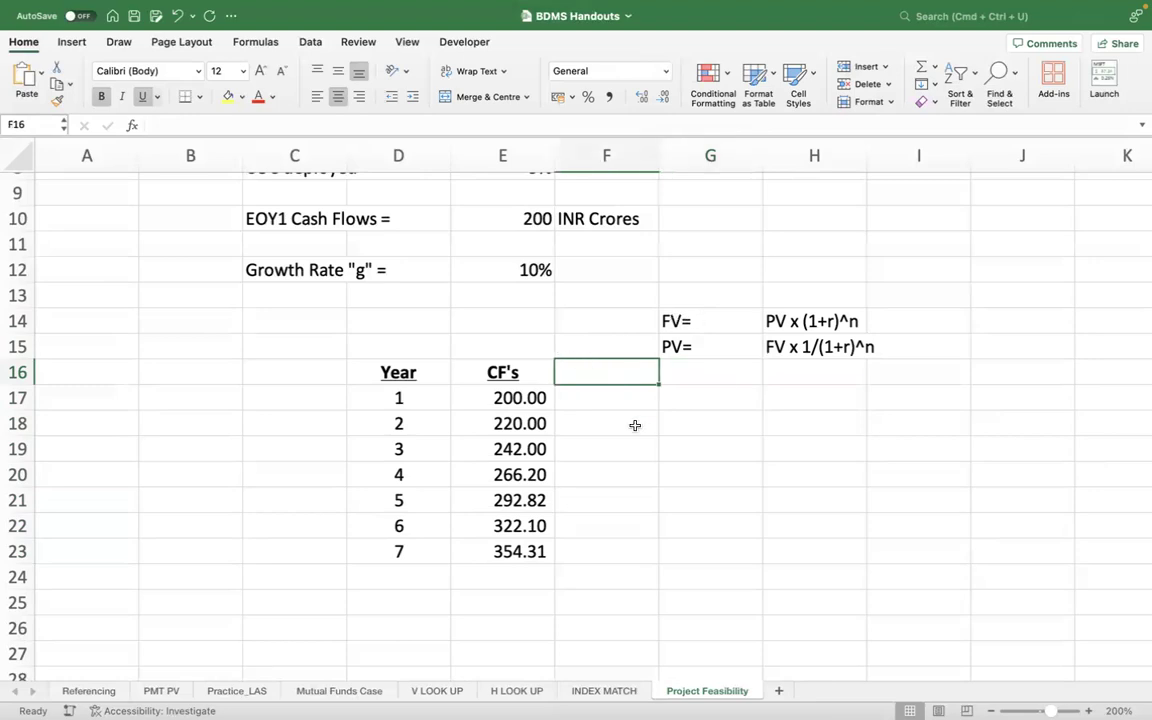
{"action": "type", "text": "DF's"}
{"action": "key", "text": "Return"}
{"action": "type", "text": "\\"}
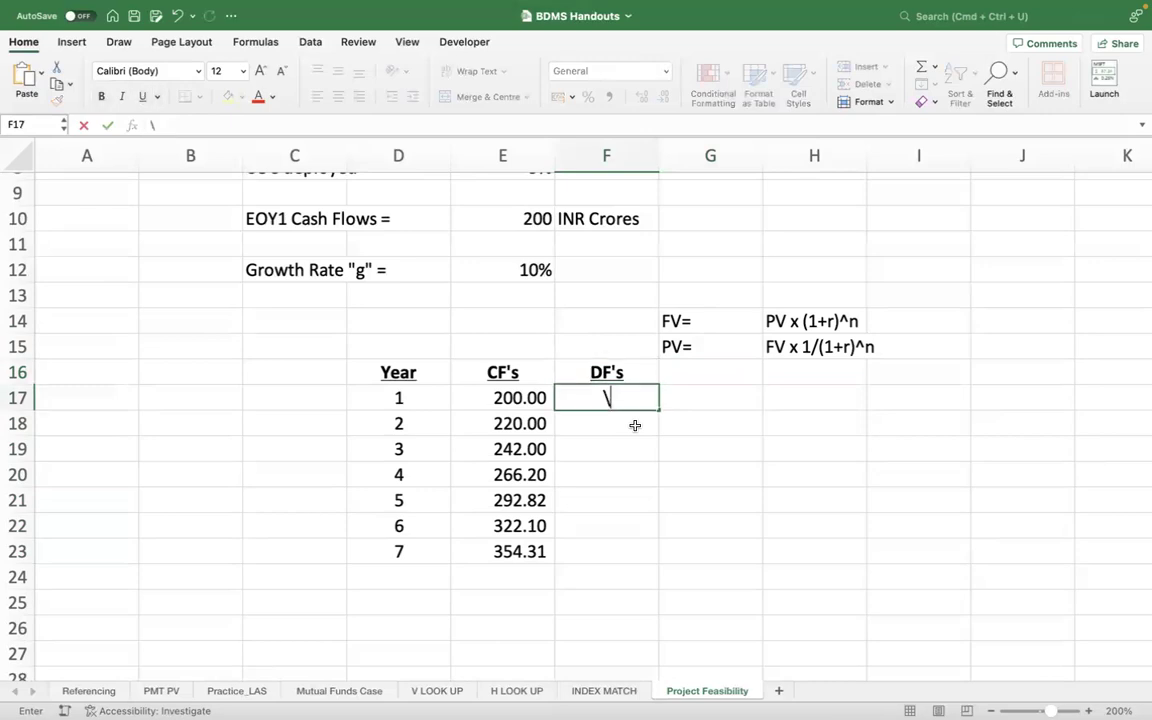
Calculate the first year's discount factor in F17 with the formula =1/(1+E8)^D17.
{"action": "key", "text": "BackSpace"}
{"action": "type", "text": "=1/("}
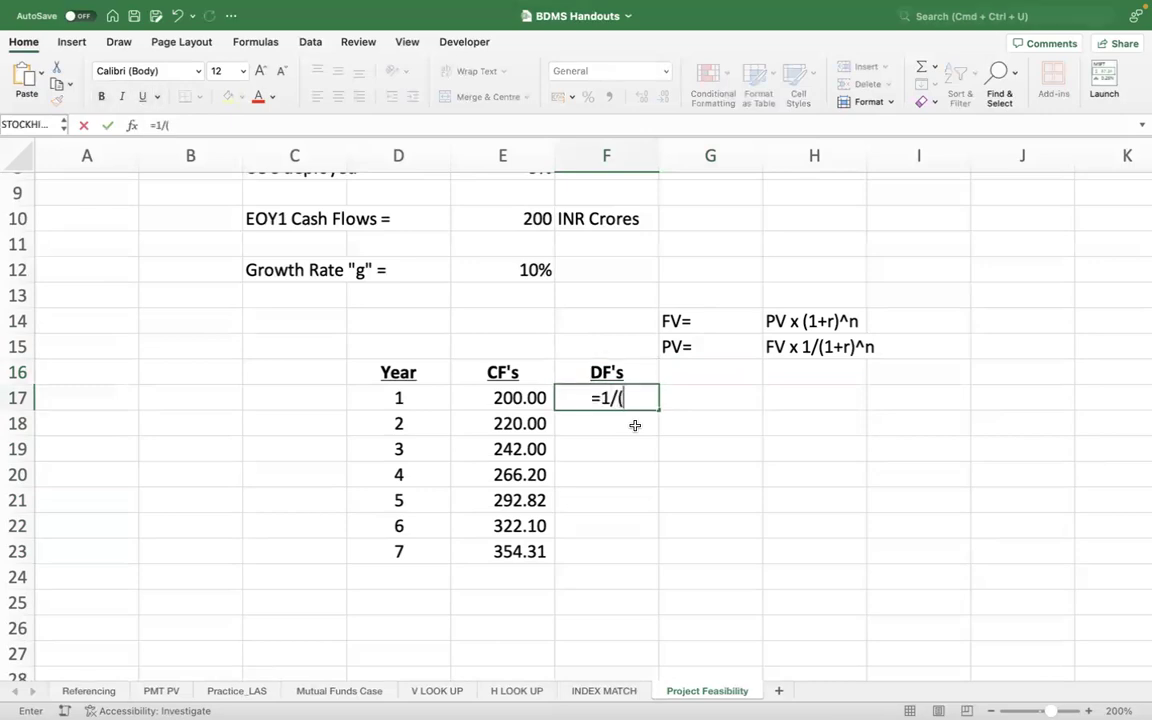
{"action": "type", "text": "1+"}
{"action": "scroll", "coordinate": [589, 345], "scroll_direction": "up", "scroll_amount": 3}
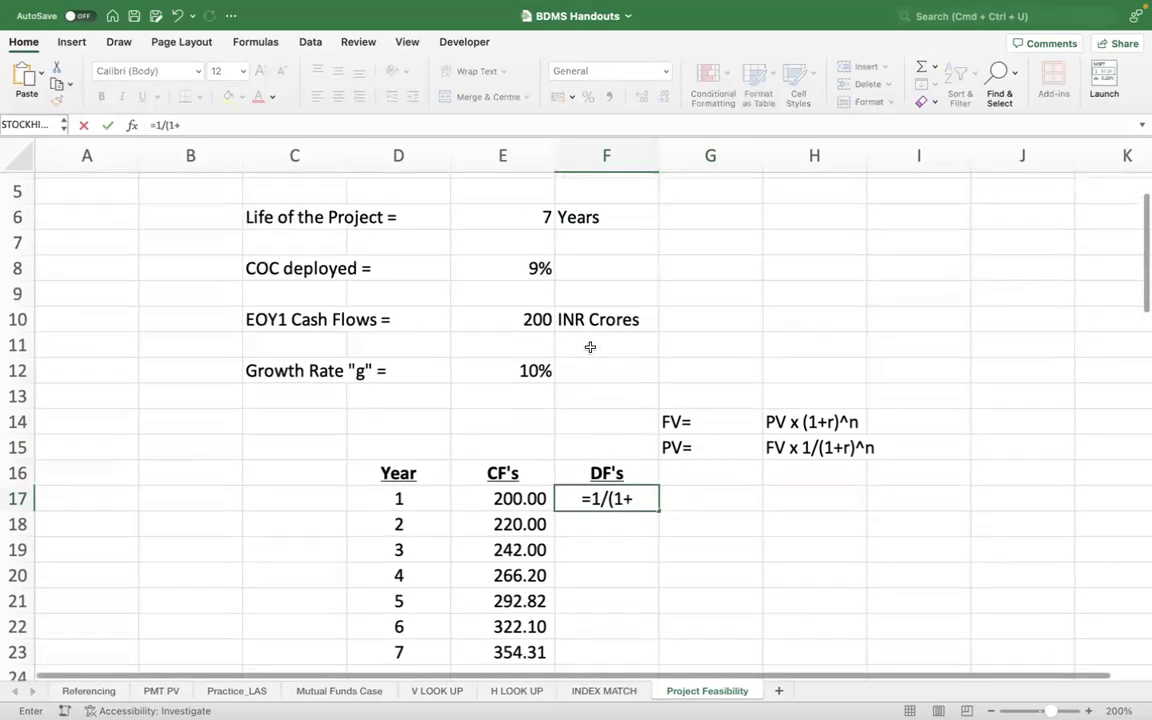
{"action": "left_click", "coordinate": [502, 273]}
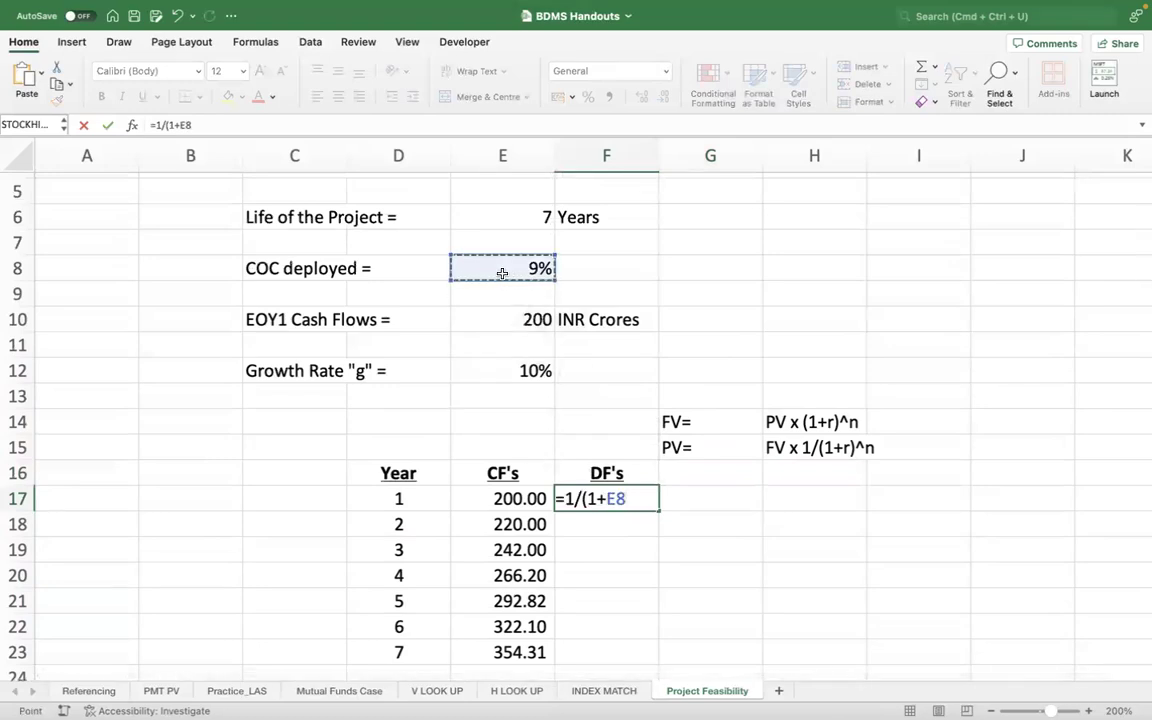
{"action": "type", "text": ")"}
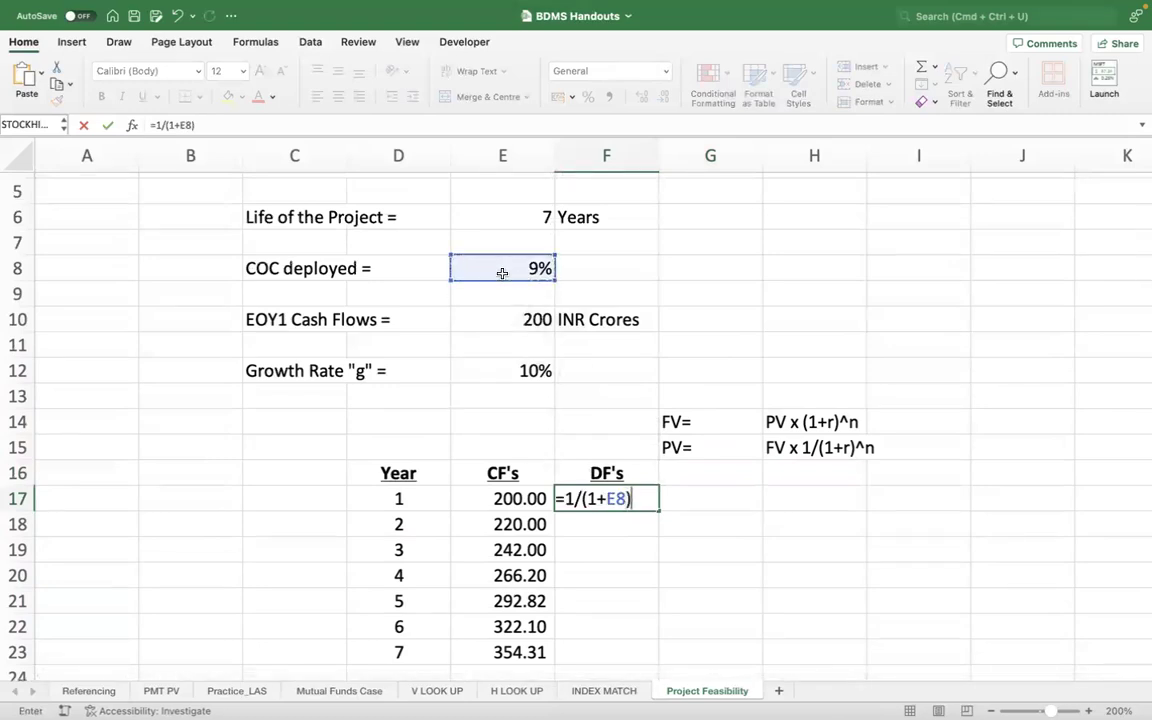
{"action": "type", "text": "^D17"}
{"action": "key", "text": "Return"}
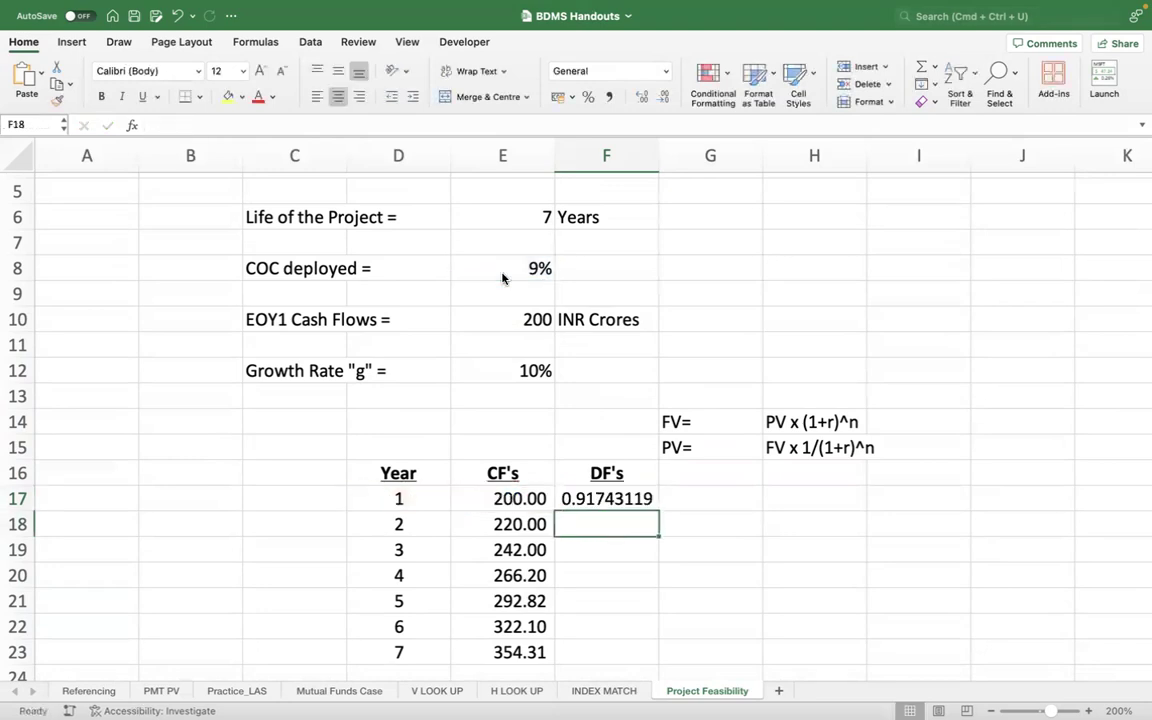
Make the cost of capital reference absolute in F17 so the formula reads =1/(1+$E$8)^D17.
{"action": "left_click", "coordinate": [586, 498]}
{"action": "left_click", "coordinate": [167, 125]}
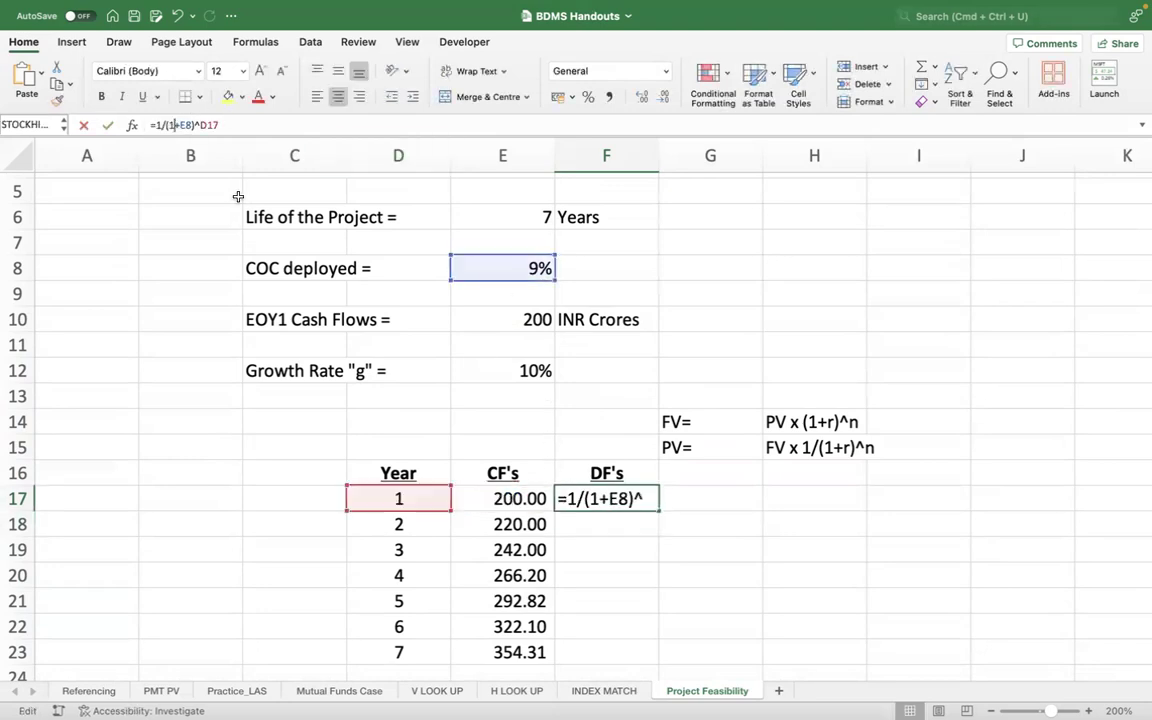
{"action": "key", "text": "F4"}
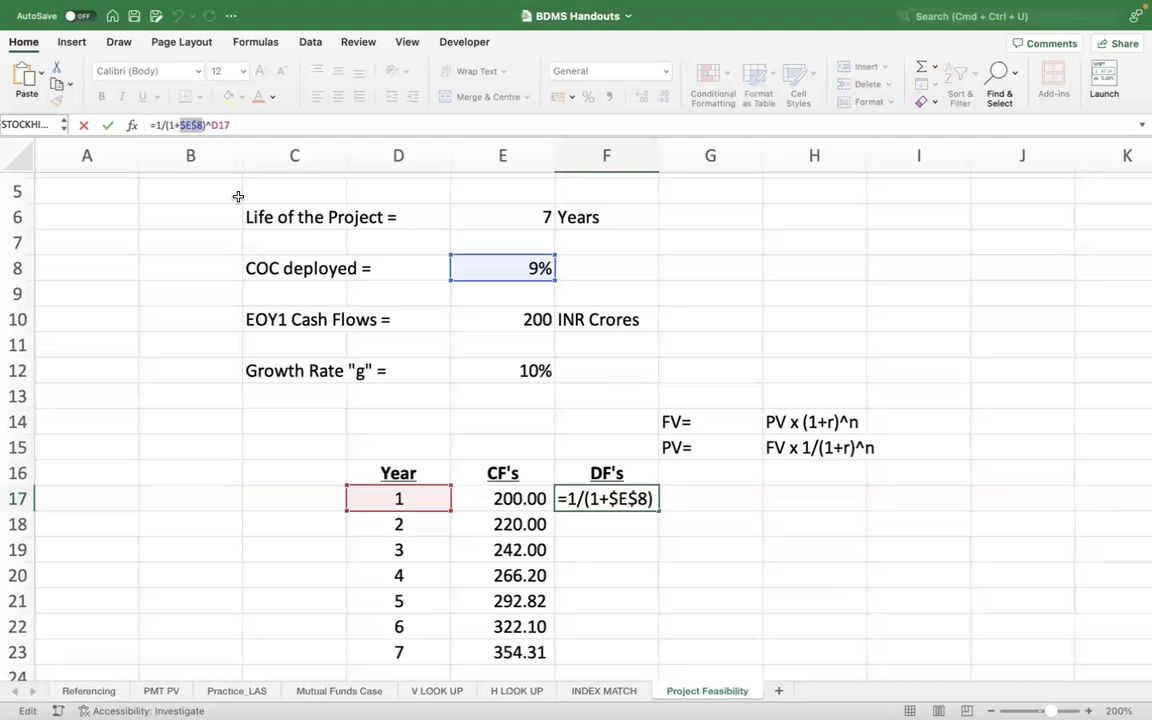
{"action": "key", "text": "Return"}
{"action": "key", "text": "Up"}
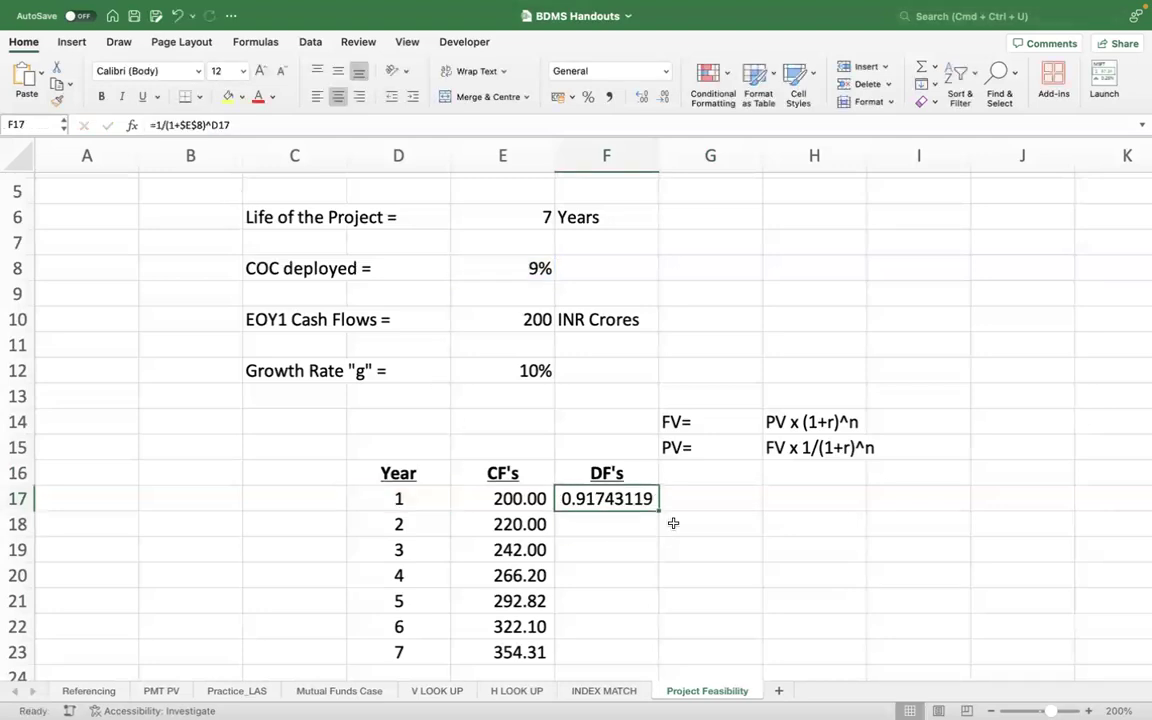
Copy the F17 discount factor formula down to F23 and format the factors in comma style with three decimals.
{"action": "left_click_drag", "start_coordinate": [658, 501], "coordinate": [659, 513]}
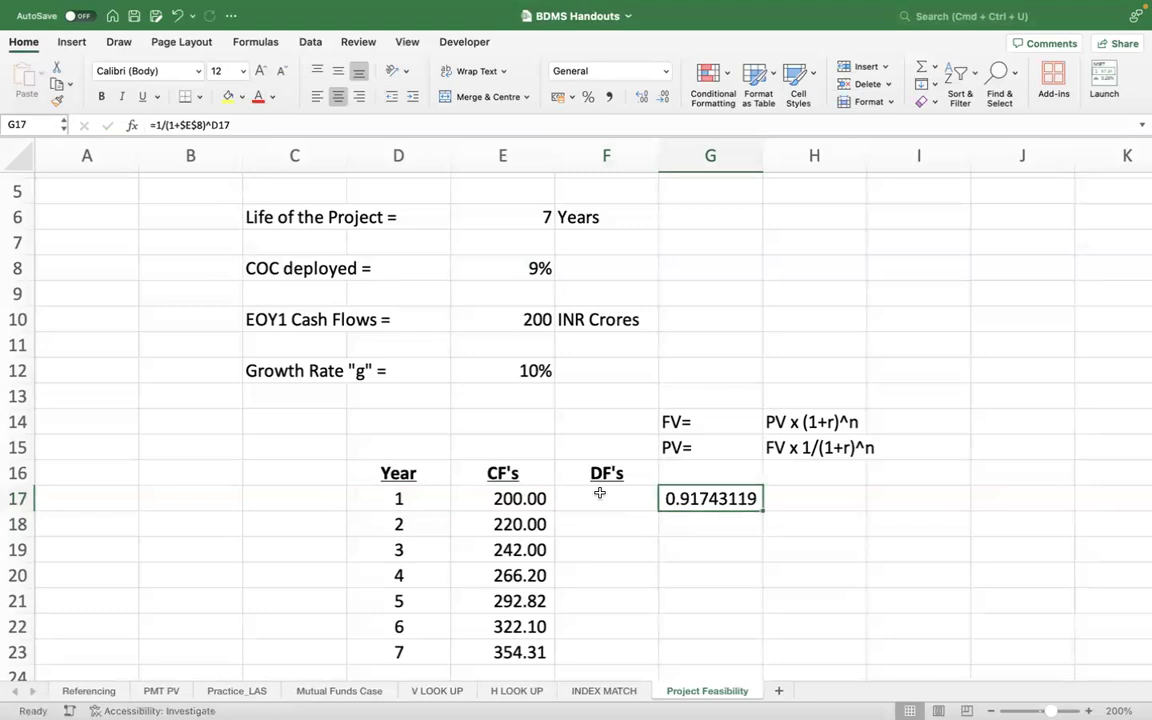
{"action": "key", "text": "super+z"}
{"action": "double_click", "coordinate": [658, 510]}
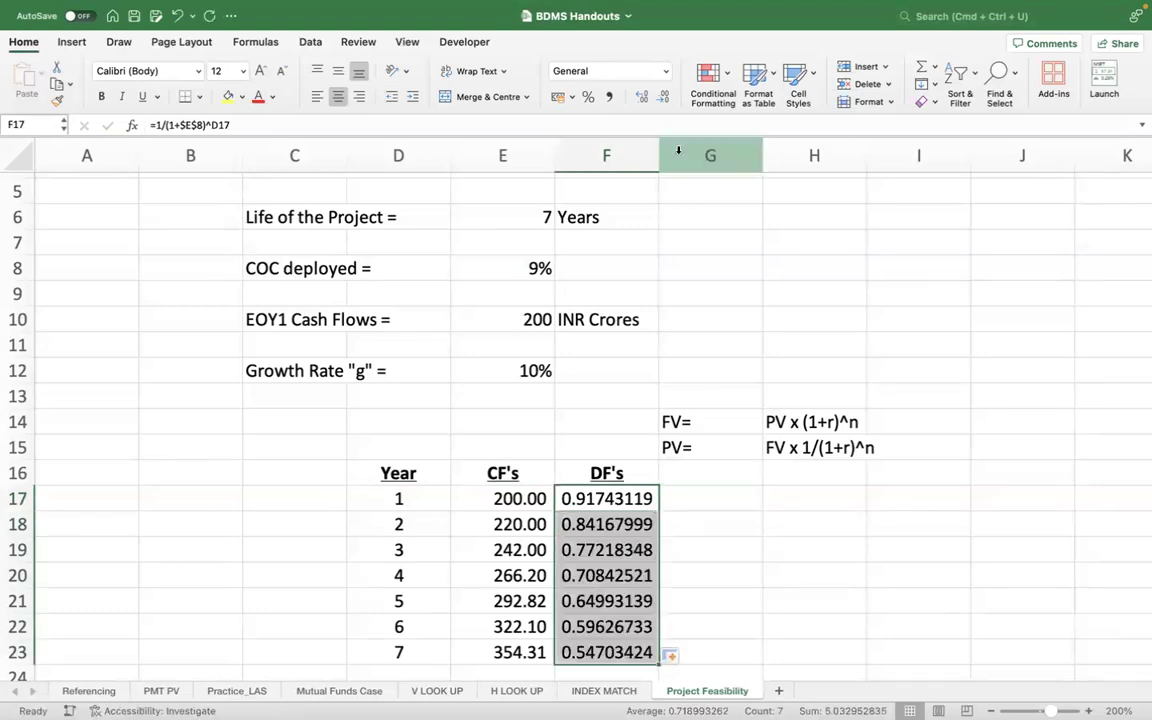
{"action": "left_click", "coordinate": [609, 96]}
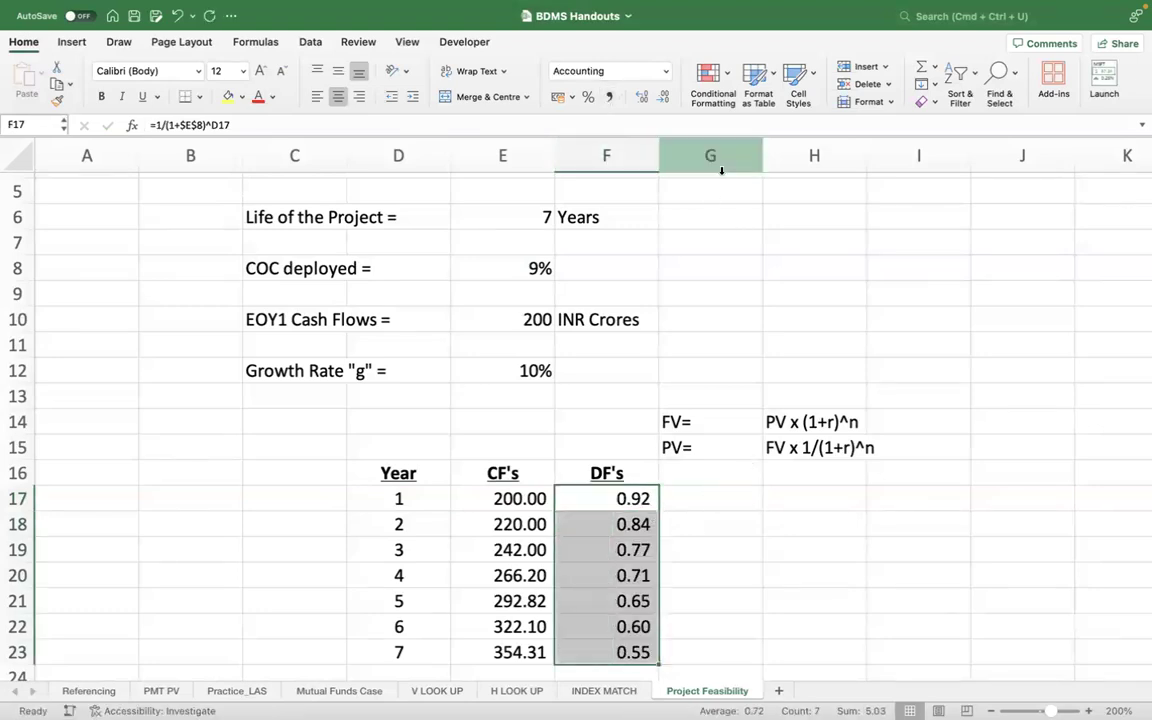
{"action": "left_click", "coordinate": [640, 98]}
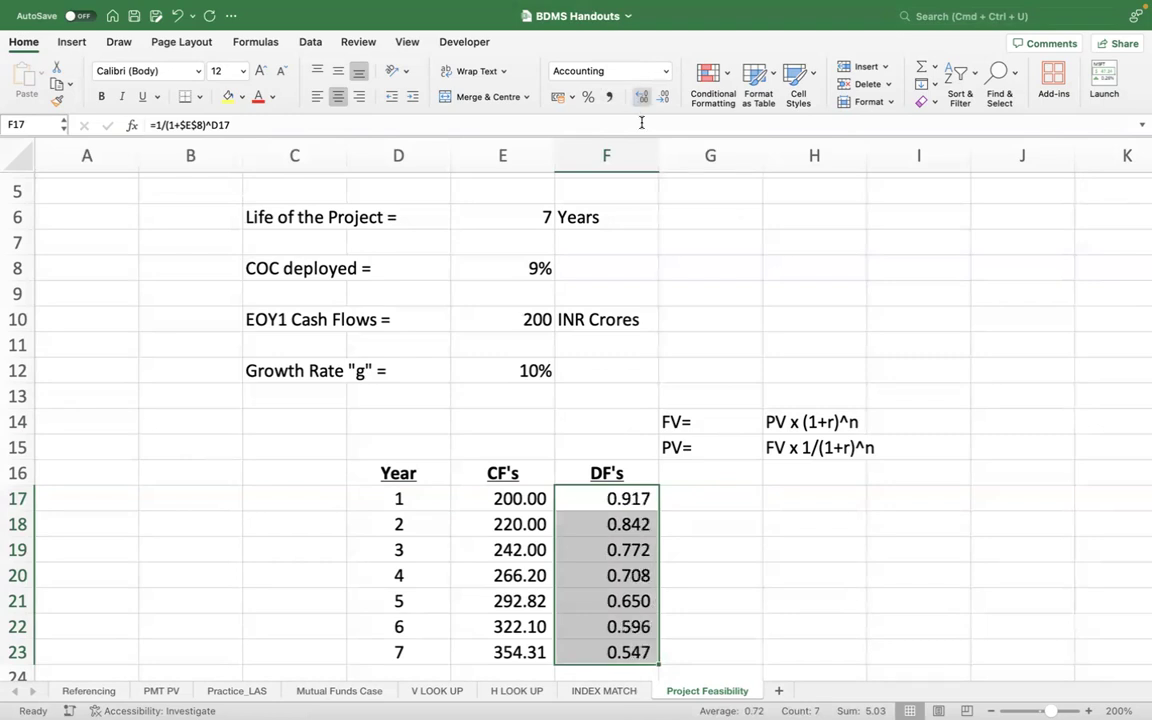
Move the FV and PV formula notes up two rows, so that they start in G12.
{"action": "left_click", "coordinate": [784, 554]}
{"action": "left_click_drag", "start_coordinate": [715, 425], "coordinate": [955, 371]}
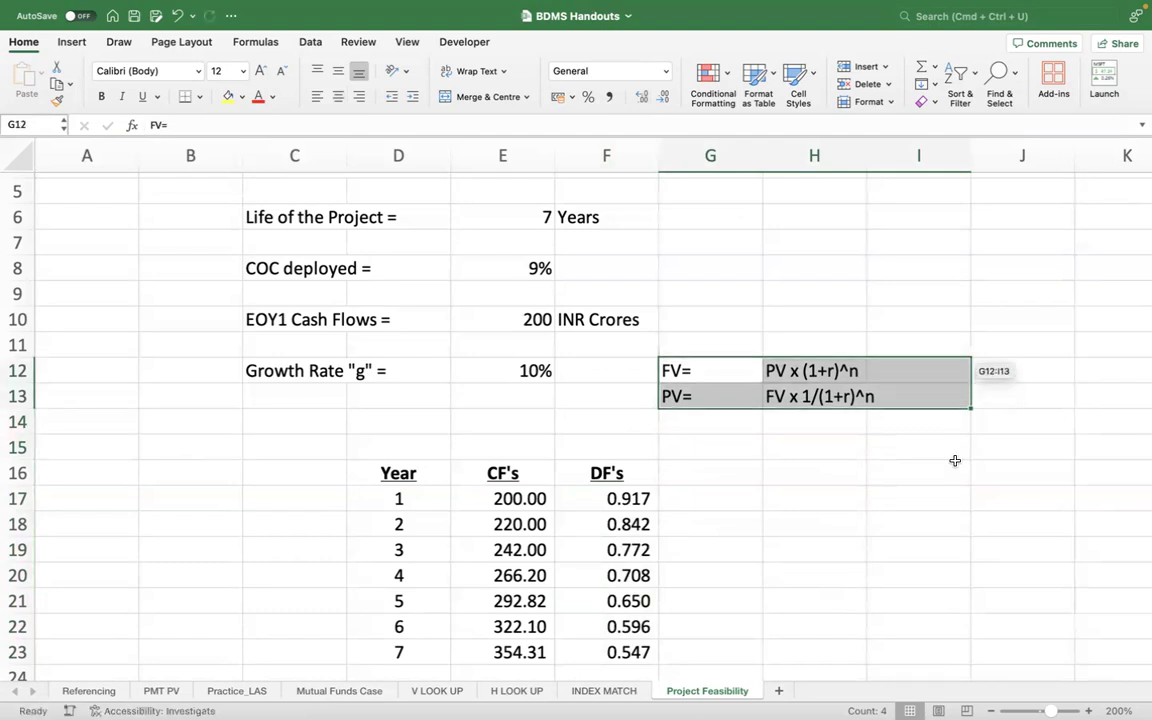
{"action": "left_click", "coordinate": [955, 461]}
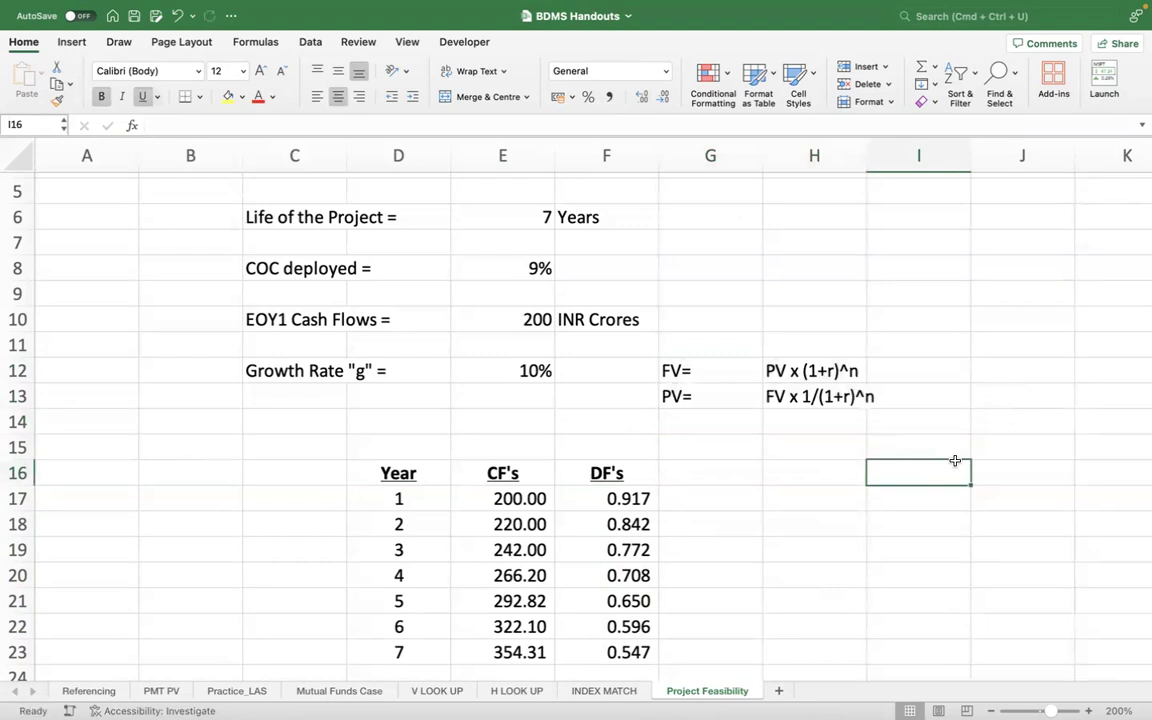
Add the column heading "PV's" in G16 and calculate the first present value in G17 with =E17*F17.
{"action": "left_click", "coordinate": [753, 460]}
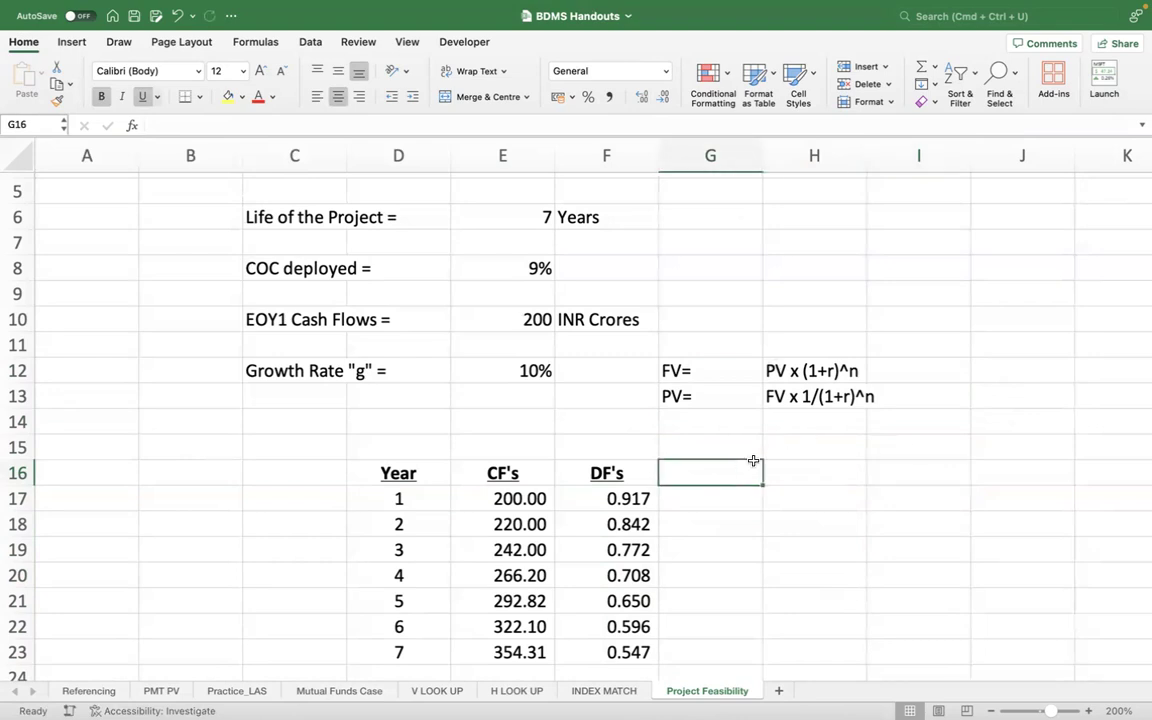
{"action": "type", "text": "PV's"}
{"action": "key", "text": "Return"}
{"action": "type", "text": "="}
{"action": "key", "text": "Left"}
{"action": "key", "text": "Left"}
{"action": "type", "text": "*"}
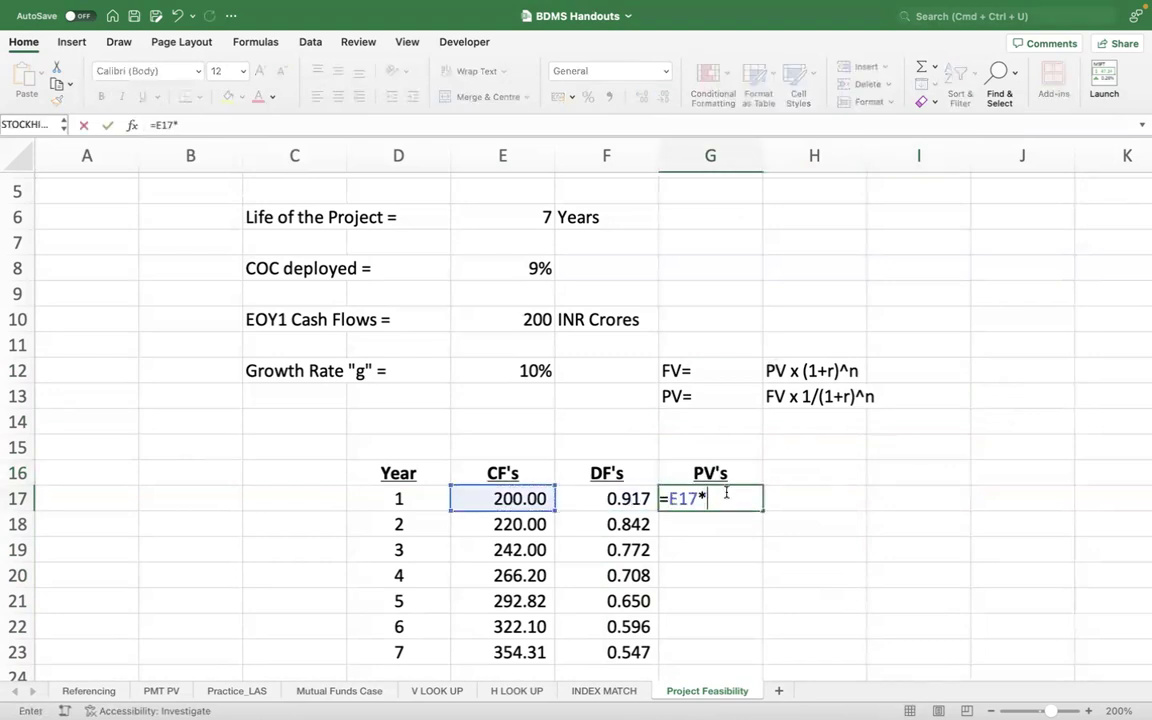
{"action": "key", "text": "Left"}
{"action": "key", "text": "Return"}
Copy the G17 present value formula down to G23 and format the values in comma style with two decimals.
{"action": "left_click", "coordinate": [727, 497]}
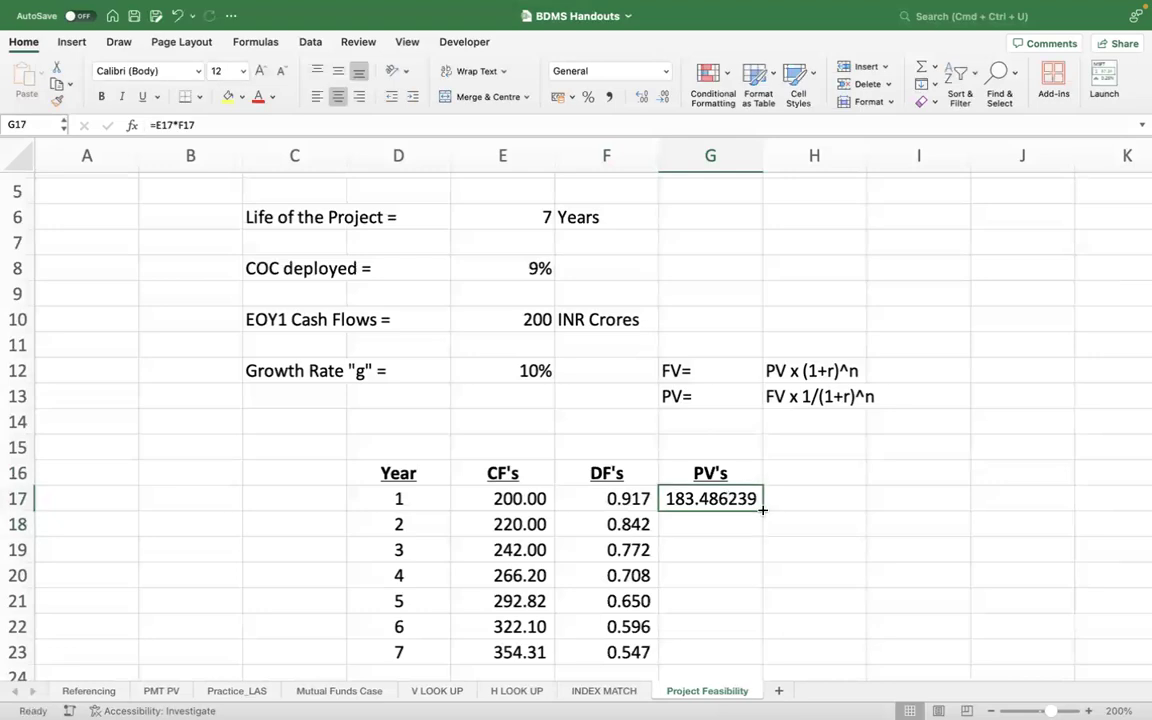
{"action": "double_click", "coordinate": [763, 510]}
{"action": "left_click", "coordinate": [609, 96]}
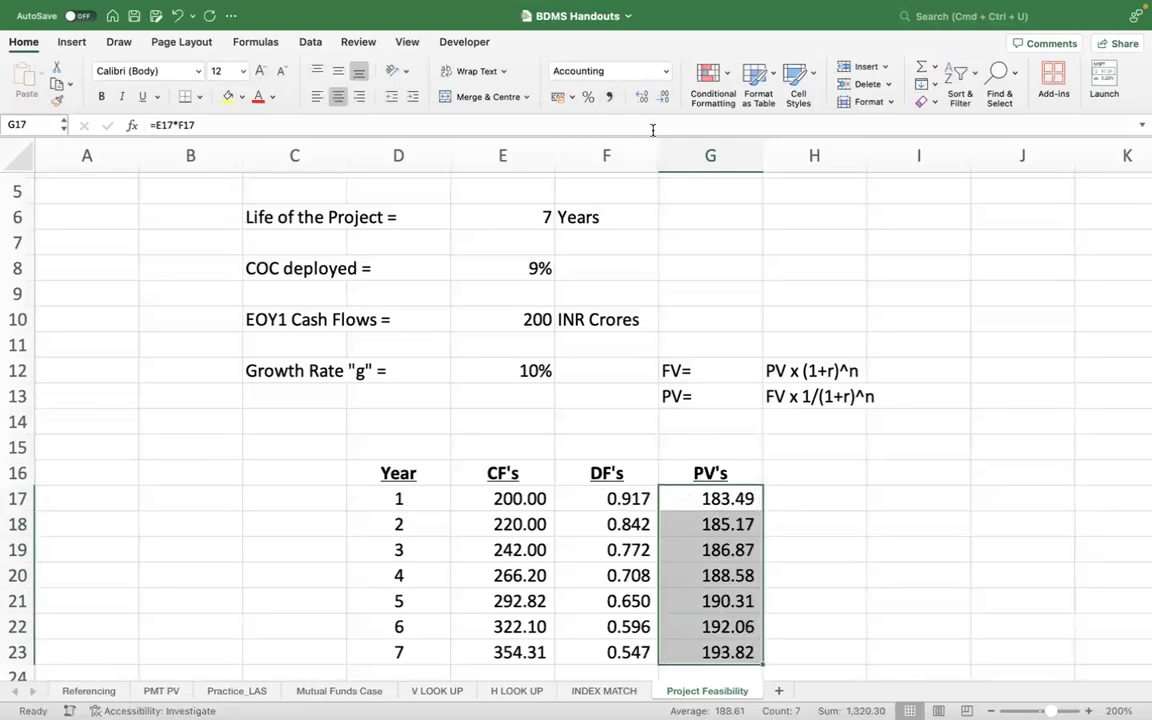
{"action": "left_click", "coordinate": [805, 476]}
Underline the year 7 present value in G23 to close off the column above its total.
{"action": "scroll", "coordinate": [790, 500], "scroll_direction": "down", "scroll_amount": 3}
{"action": "left_click", "coordinate": [735, 539]}
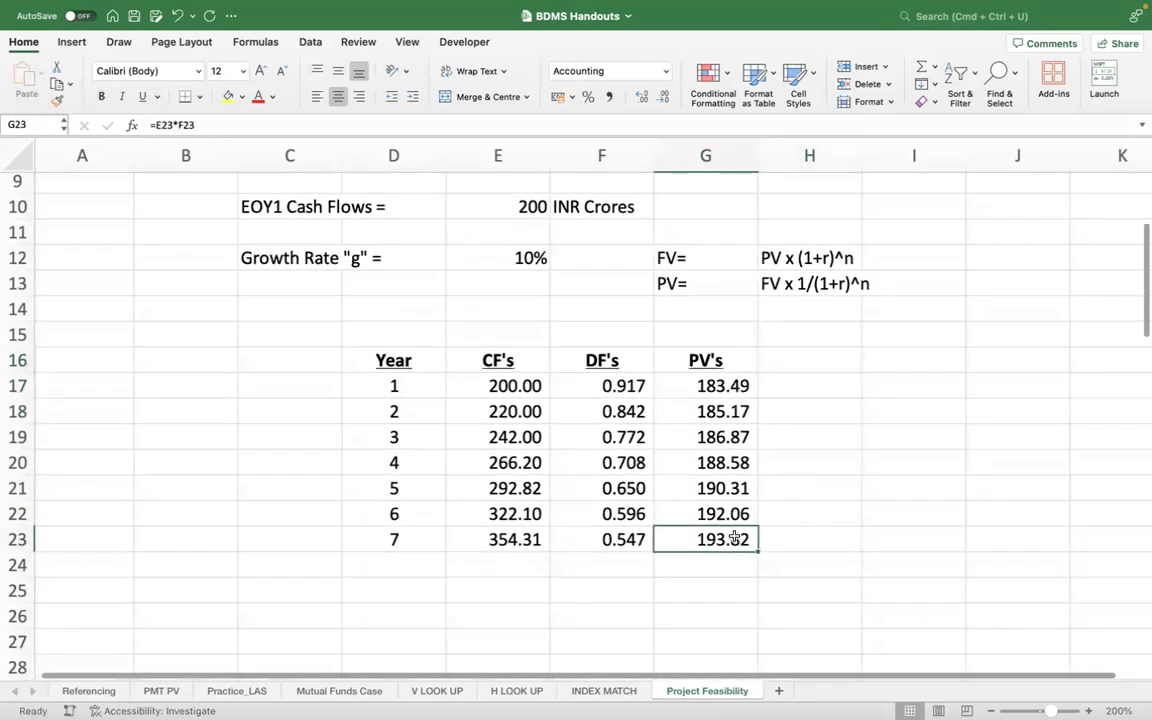
{"action": "key", "text": "super+u"}
Enter the label "PV (CF's) =" in F25, two rows below the table.
{"action": "key", "text": "Down"}
{"action": "key", "text": "Down"}
{"action": "key", "text": "Left"}
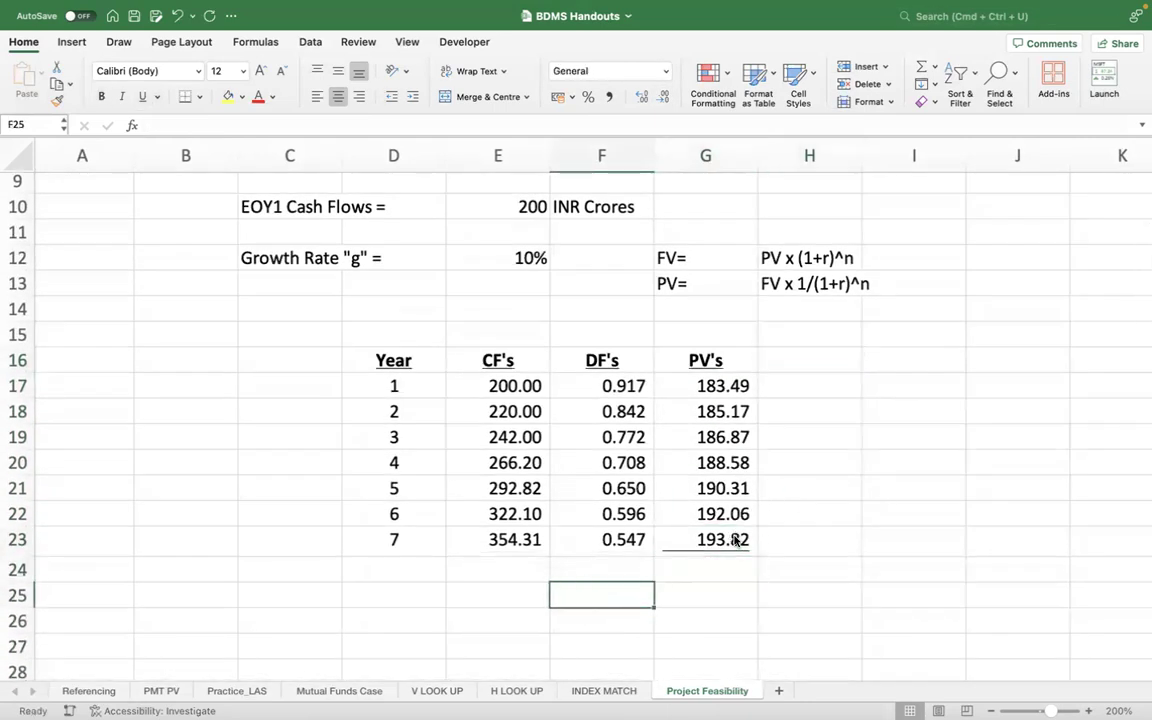
{"action": "type", "text": "CF"}
{"action": "key", "text": "BackSpace"}
{"action": "key", "text": "BackSpace"}
{"action": "type", "text": "PV"}
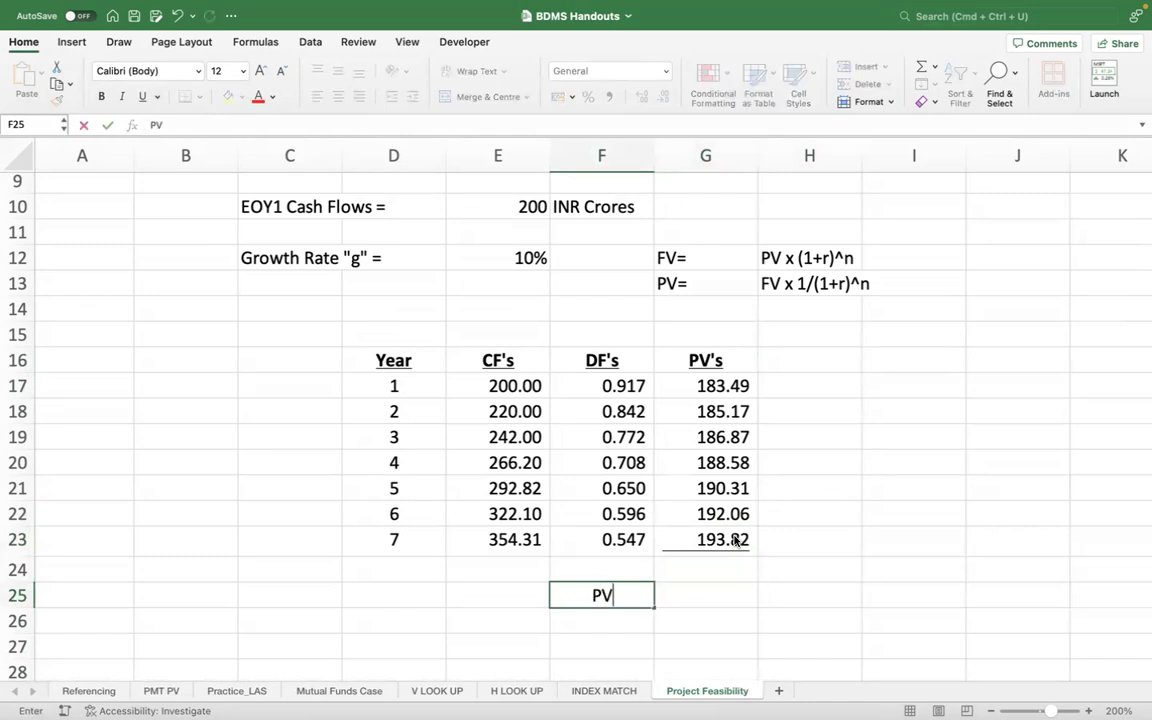
{"action": "type", "text": " (CF;"}
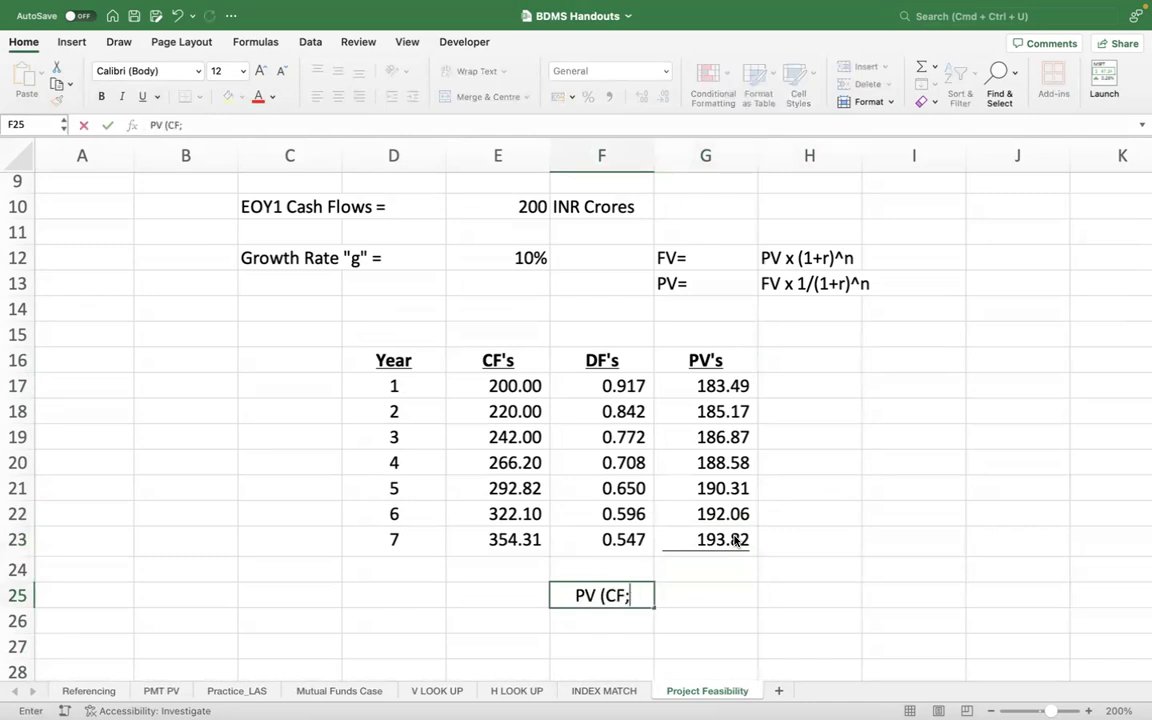
{"action": "key", "text": "BackSpace"}
{"action": "type", "text": "'s)"}
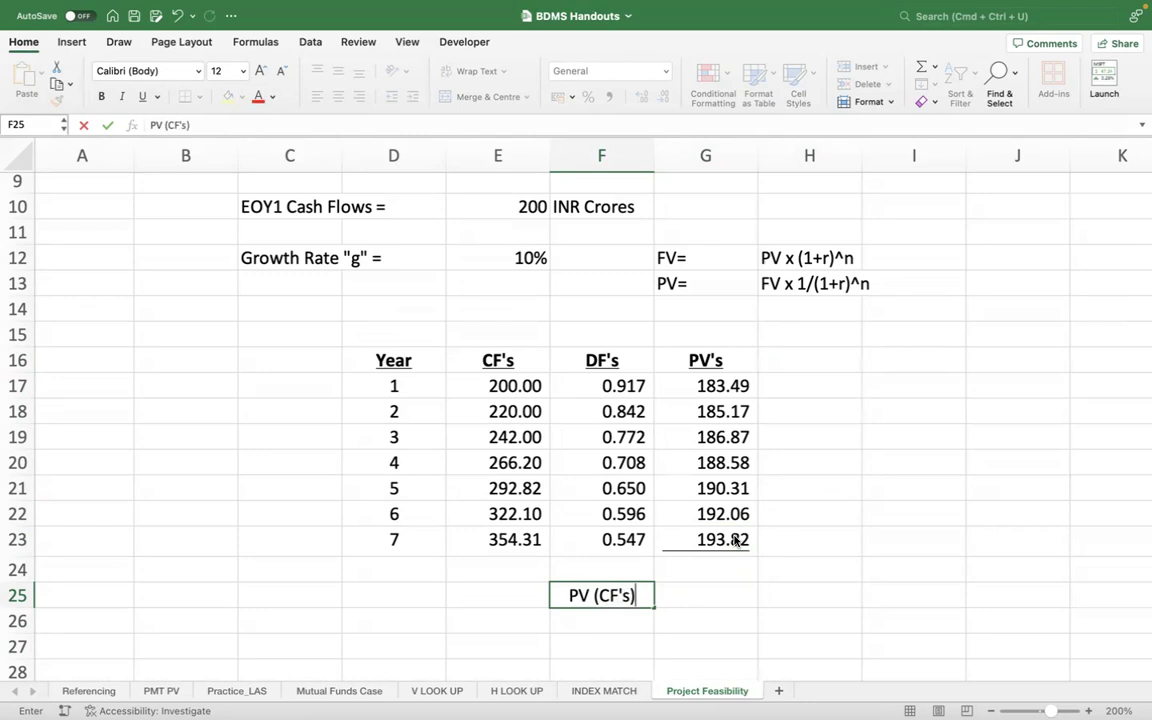
{"action": "type", "text": " ="}
{"action": "key", "text": "Tab"}
Total the present values G17:G23 in G25 with a SUM formula.
{"action": "type", "text": "=sum("}
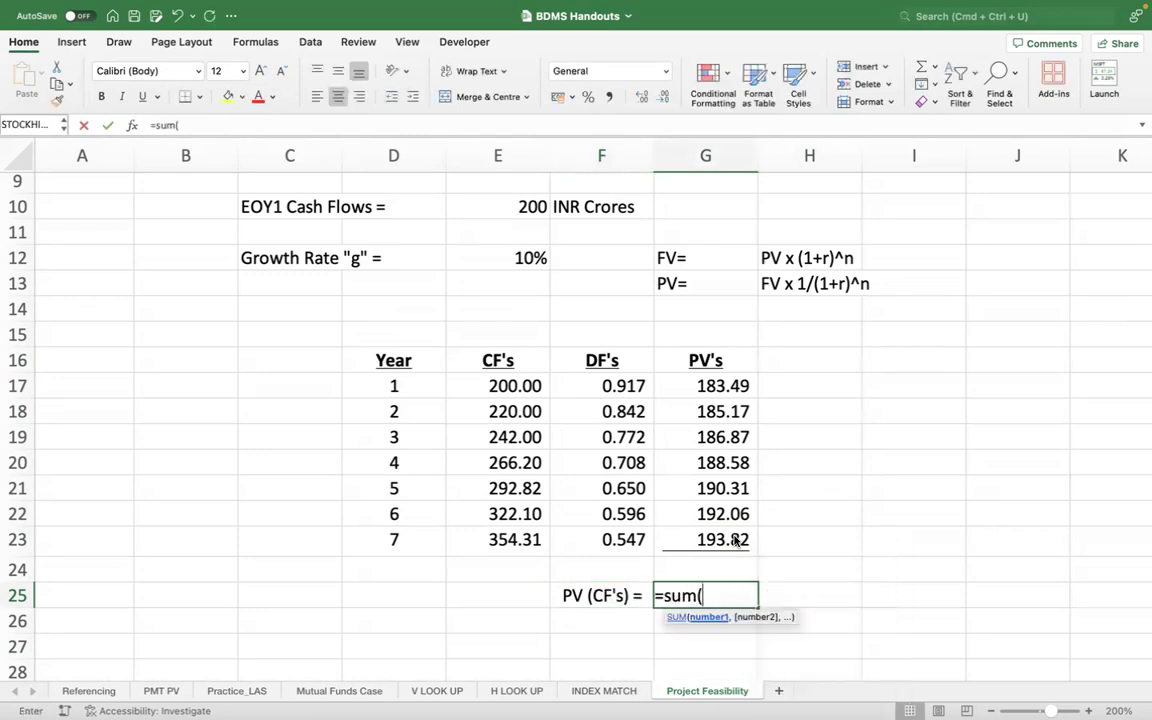
{"action": "left_click", "coordinate": [735, 541]}
{"action": "key", "text": "ctrl+shift+Up"}
{"action": "key", "text": "shift+Down"}
{"action": "key", "text": "Return"}
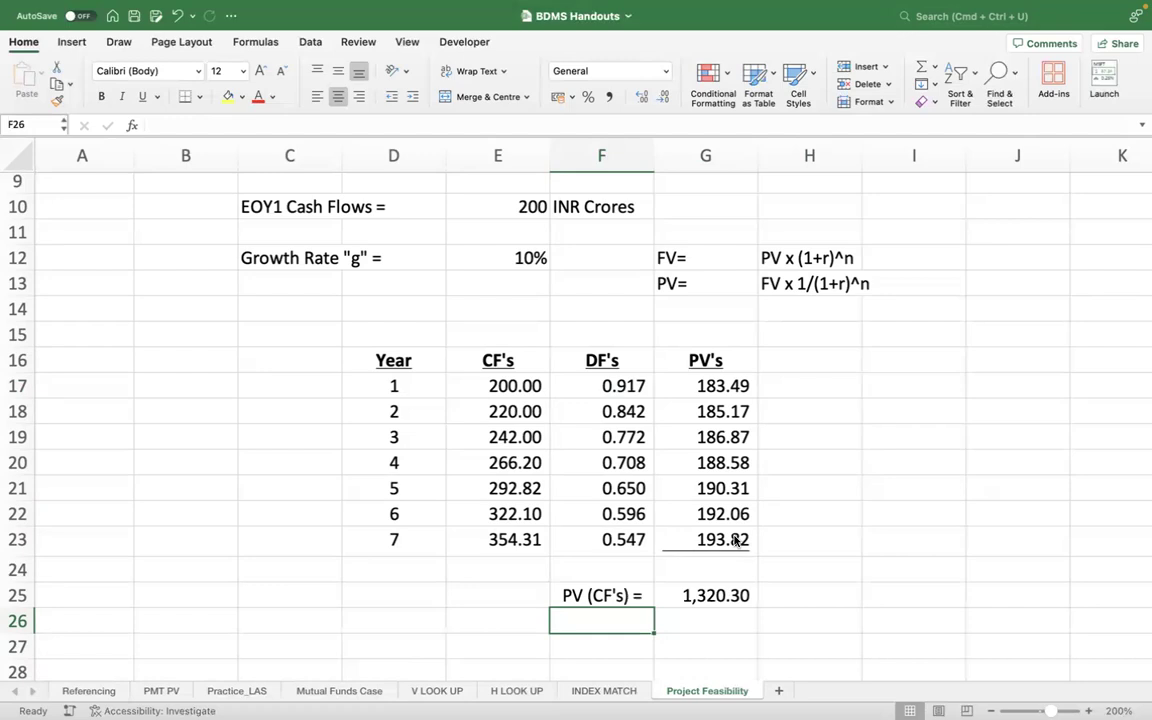
Compare the first and last years' cash flows with their present values, then select the present values G17:G23.
{"action": "left_click", "coordinate": [520, 388]}
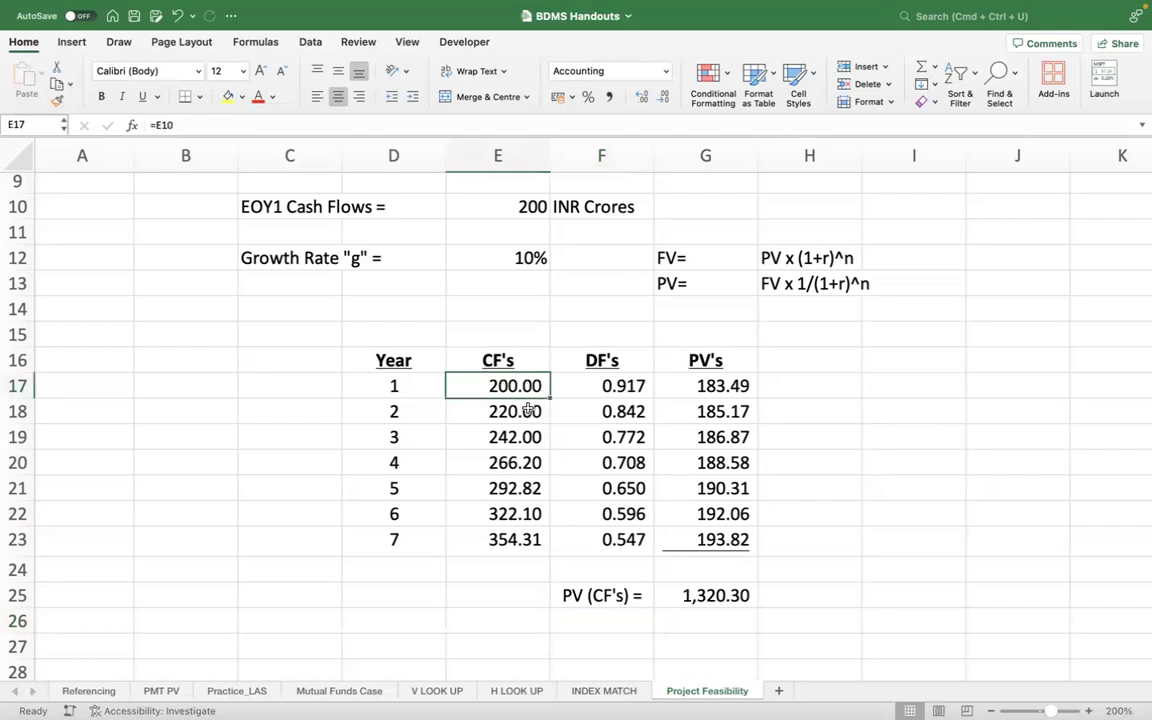
{"action": "left_click", "coordinate": [717, 386]}
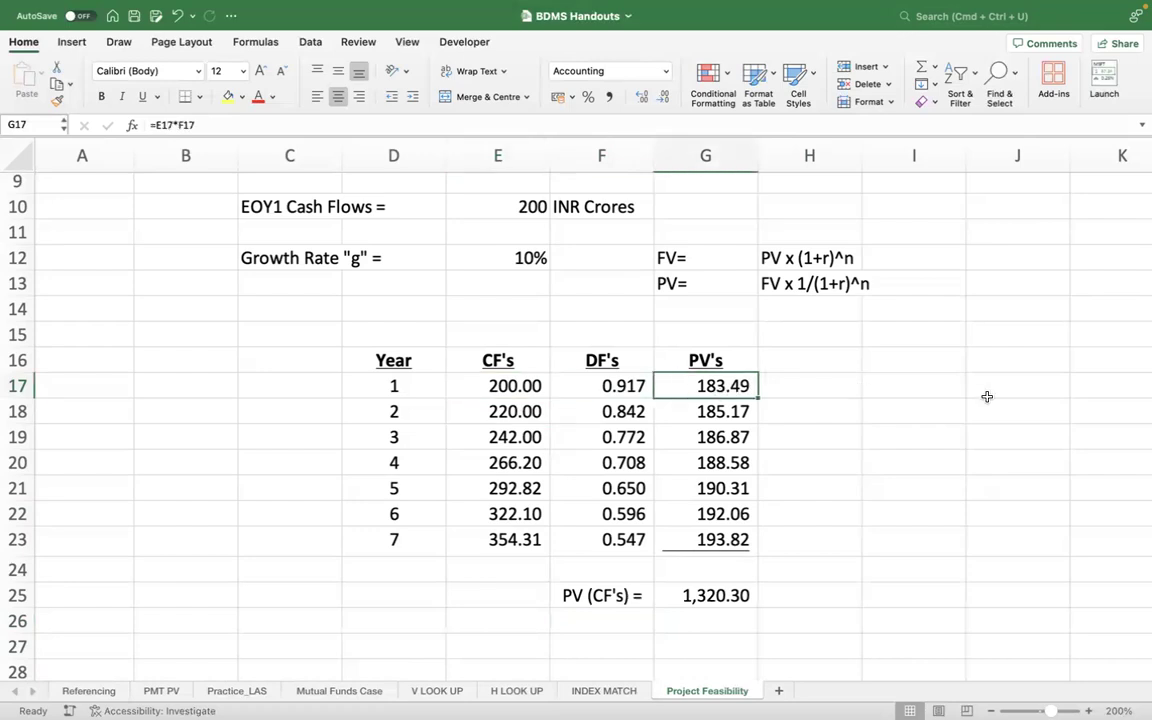
{"action": "left_click", "coordinate": [515, 545]}
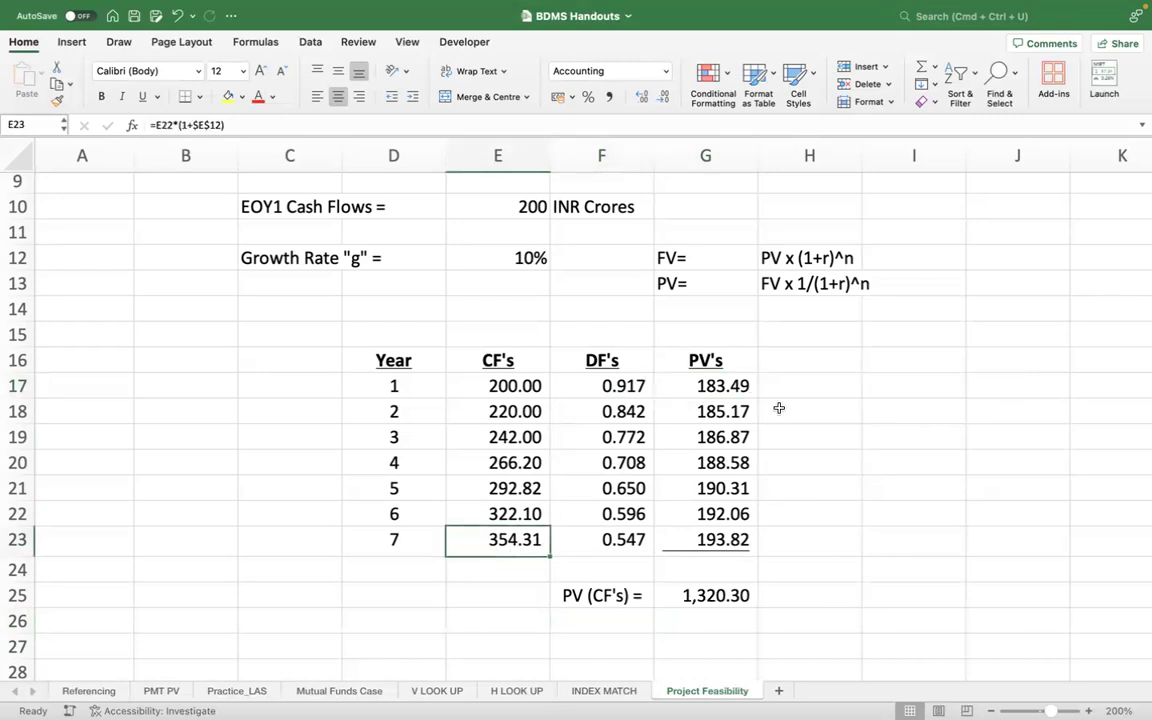
{"action": "left_click", "coordinate": [676, 546]}
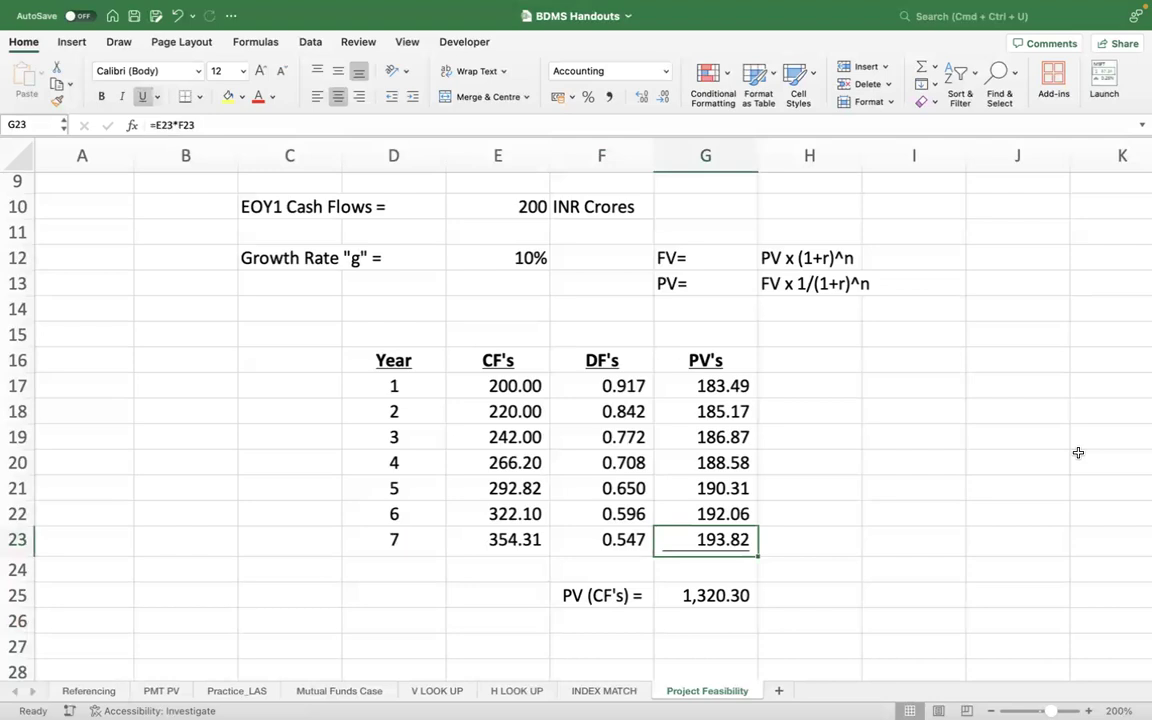
{"action": "key", "text": "ctrl+shift+Up"}
{"action": "key", "text": "shift+Down"}
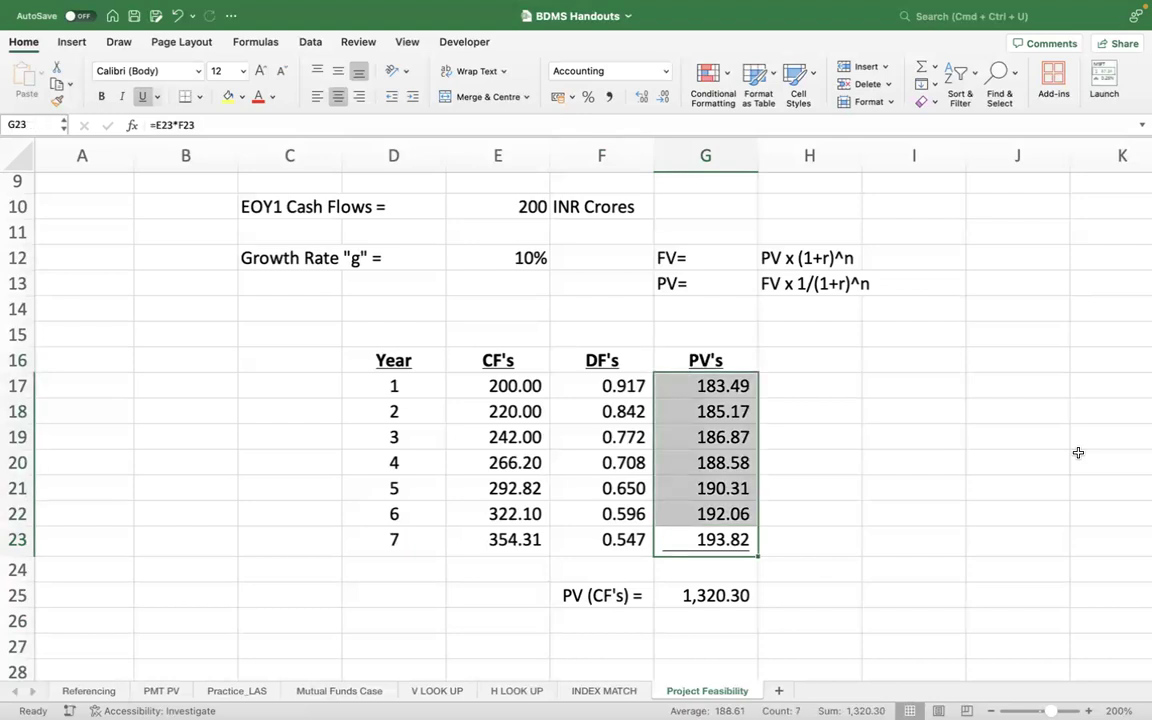
Enter the label "ICO =" in F27, below the present value total.
{"action": "scroll", "coordinate": [967, 550], "scroll_direction": "down", "scroll_amount": 3}
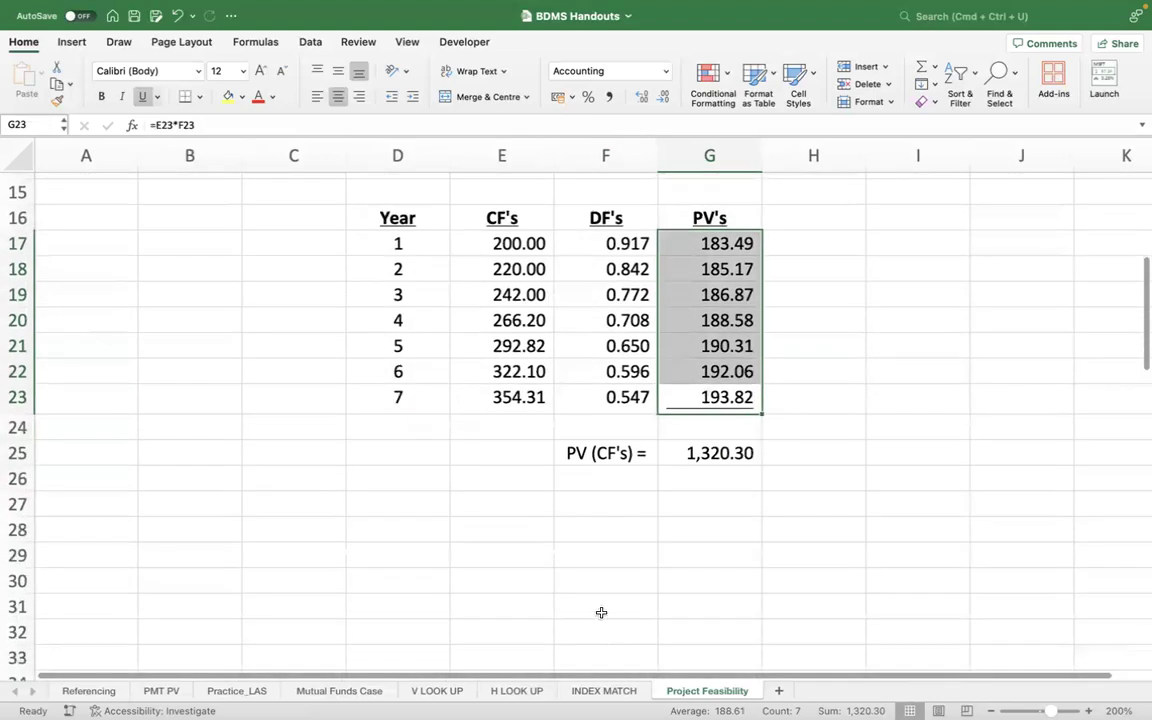
{"action": "left_click", "coordinate": [572, 504]}
{"action": "type", "text": "Ini"}
{"action": "key", "text": "BackSpace"}
{"action": "key", "text": "BackSpace"}
{"action": "type", "text": "CO "}
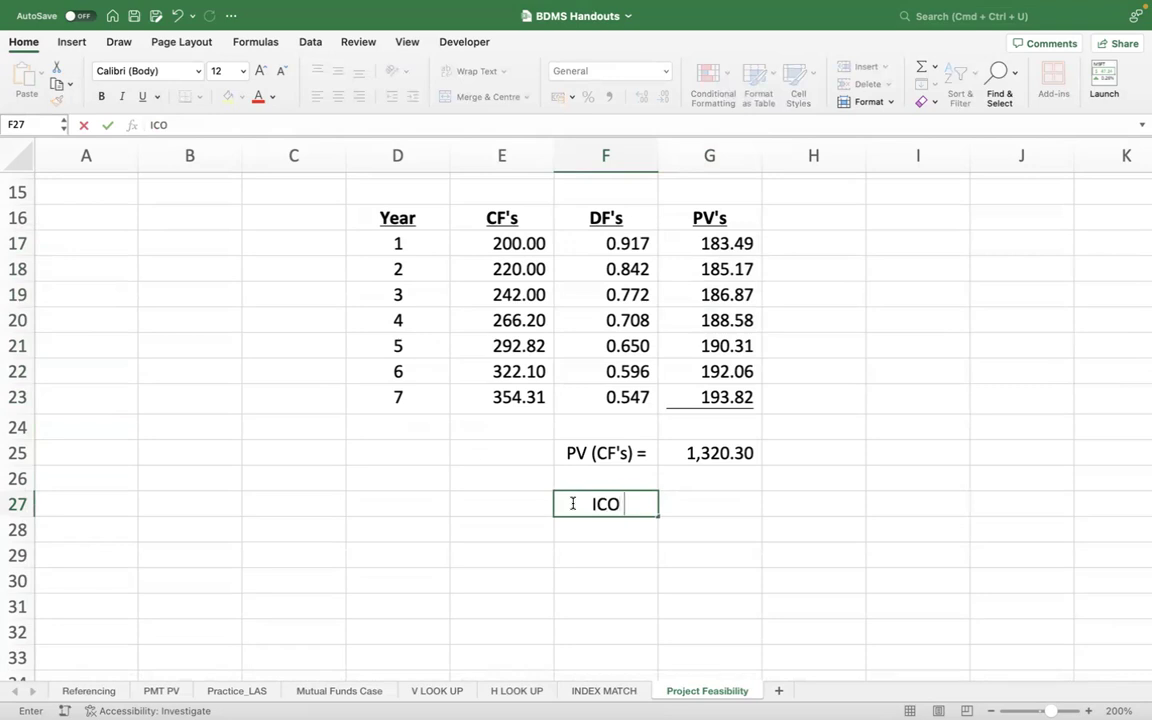
{"action": "type", "text": "="}
{"action": "key", "text": "Tab"}
Enter 1000 as the ICO amount in G27 and format it in comma style with two decimals.
{"action": "type", "text": "1000"}
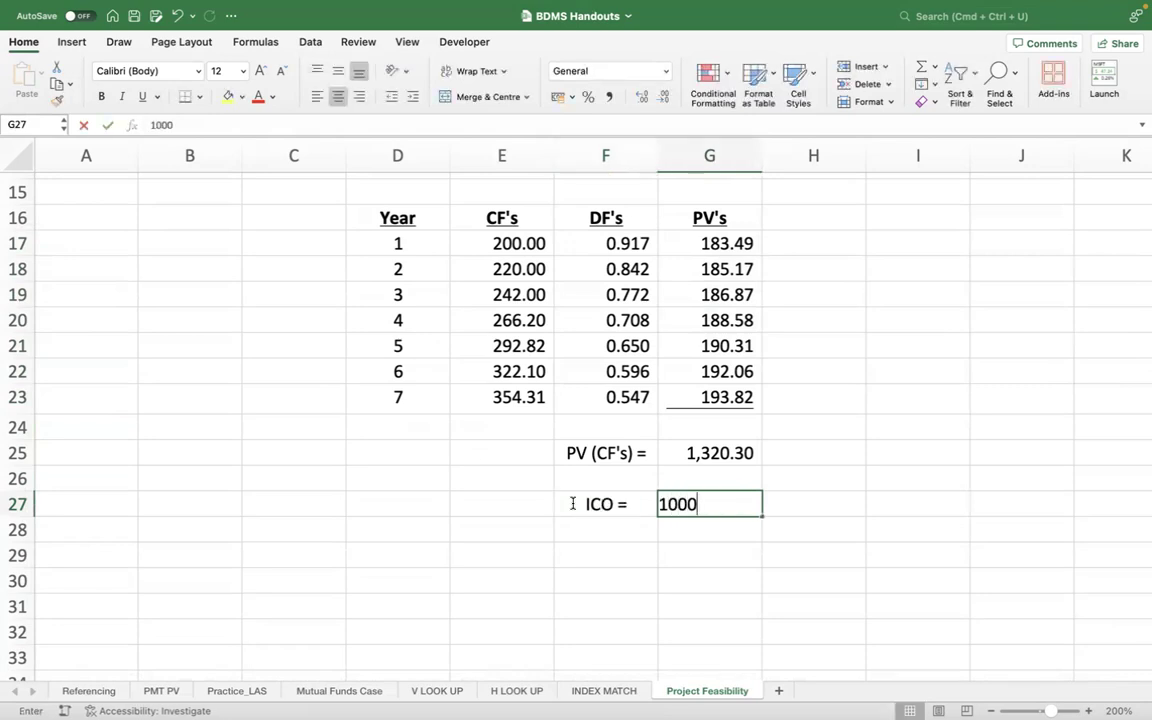
{"action": "key", "text": "Return"}
{"action": "key", "text": "Up"}
{"action": "key", "text": "Right"}
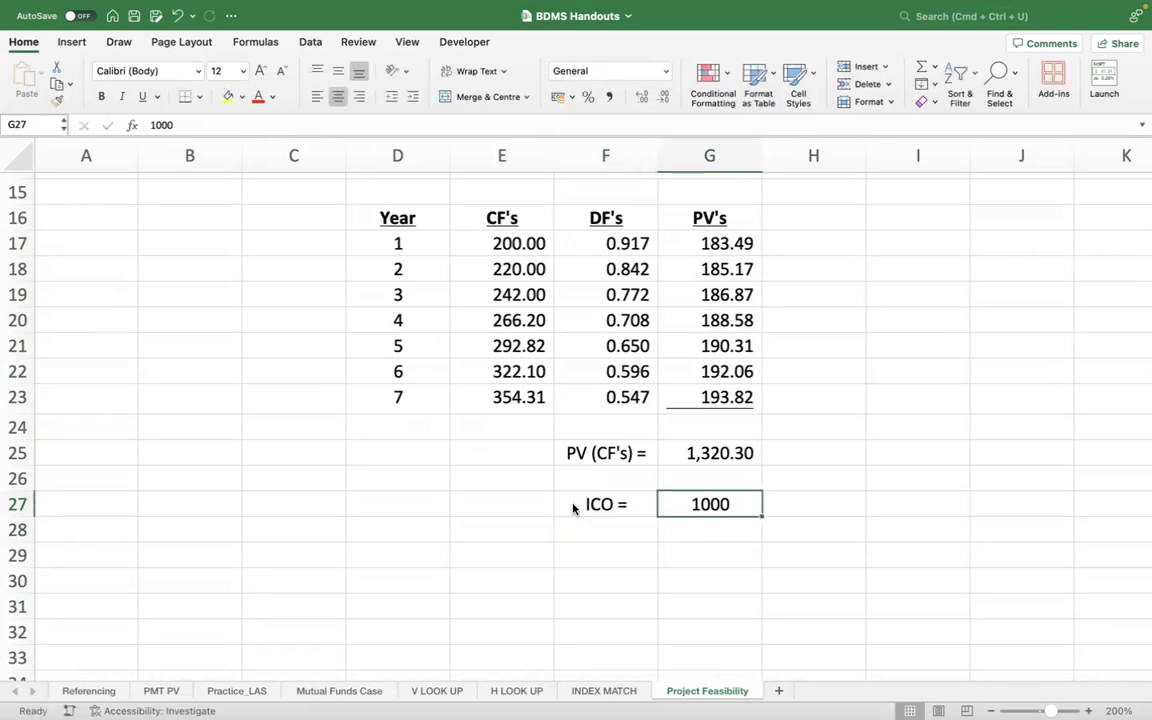
{"action": "left_click", "coordinate": [606, 97]}
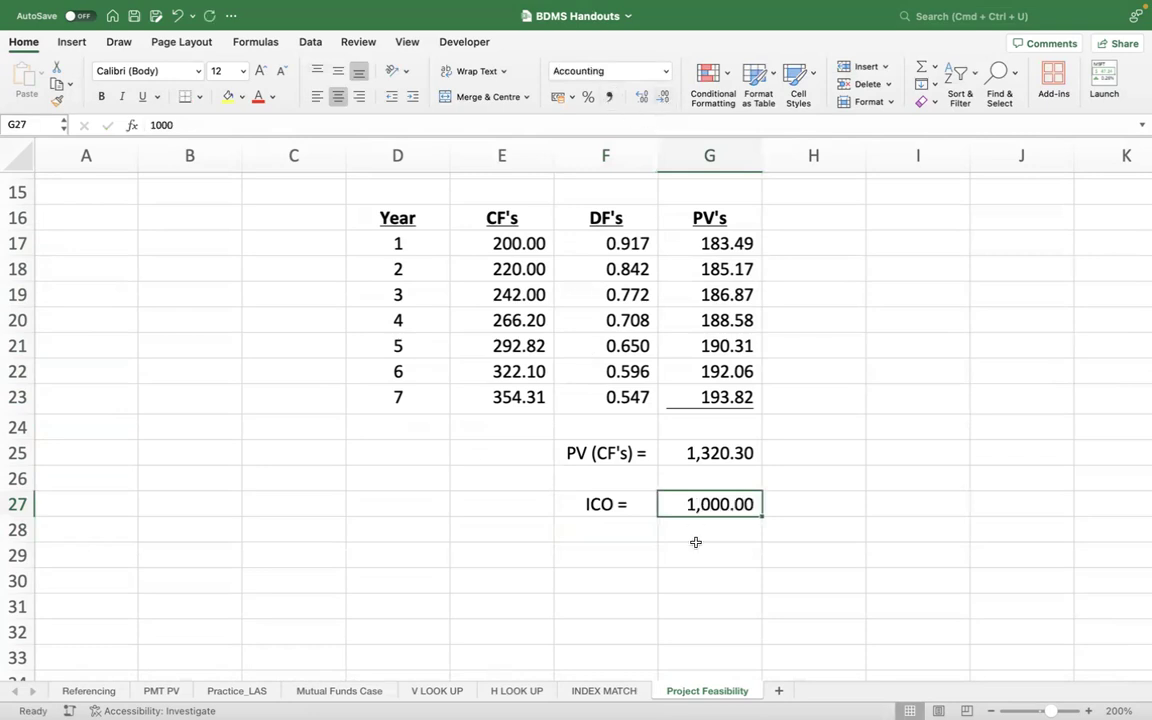
Underline the ICO amount in G27 and enter the label "NPV=" in F29.
{"action": "key", "text": "ctrl+u"}
{"action": "key", "text": "Down"}
{"action": "key", "text": "Down"}
{"action": "key", "text": "Right"}
{"action": "key", "text": "Left"}
{"action": "key", "text": "Left"}
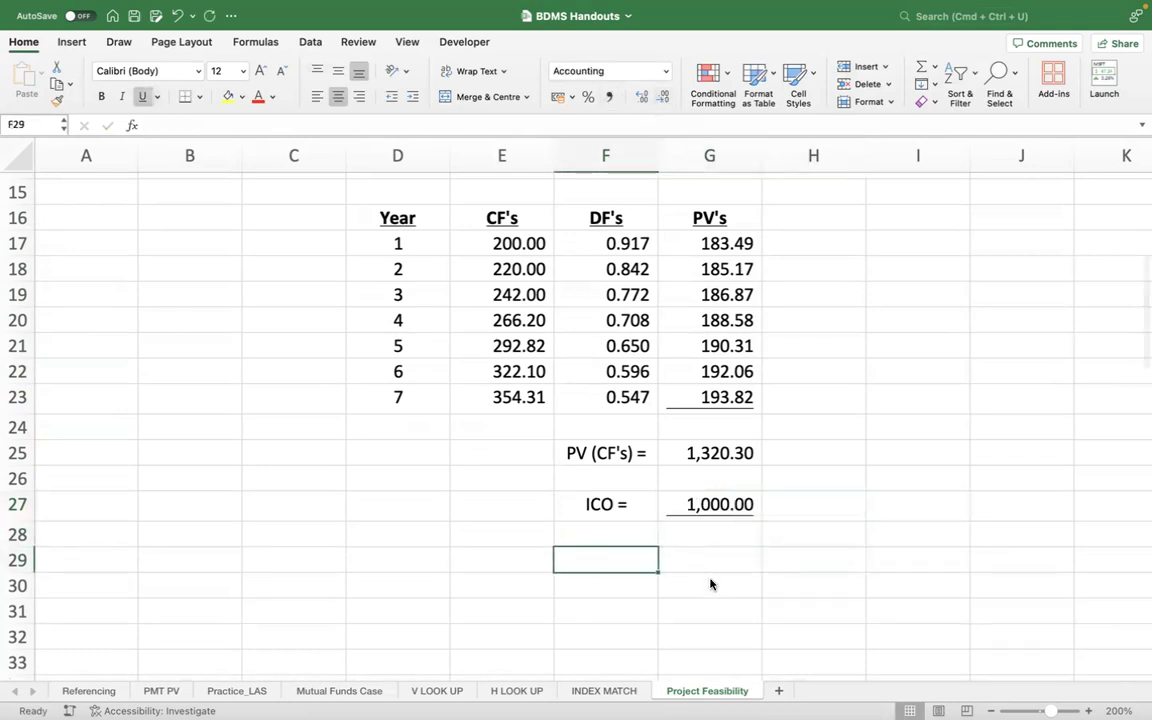
{"action": "type", "text": "NPV="}
Calculate the net present value in G29 by subtracting the ICO in G27 from the present value total in G25.
{"action": "key", "text": "Right"}
{"action": "type", "text": "="}
{"action": "key", "text": "Up"}
{"action": "key", "text": "Up"}
{"action": "key", "text": "Up"}
{"action": "key", "text": "Up"}
{"action": "type", "text": "-"}
{"action": "key", "text": "Up"}
{"action": "key", "text": "Up"}
{"action": "key", "text": "Return"}
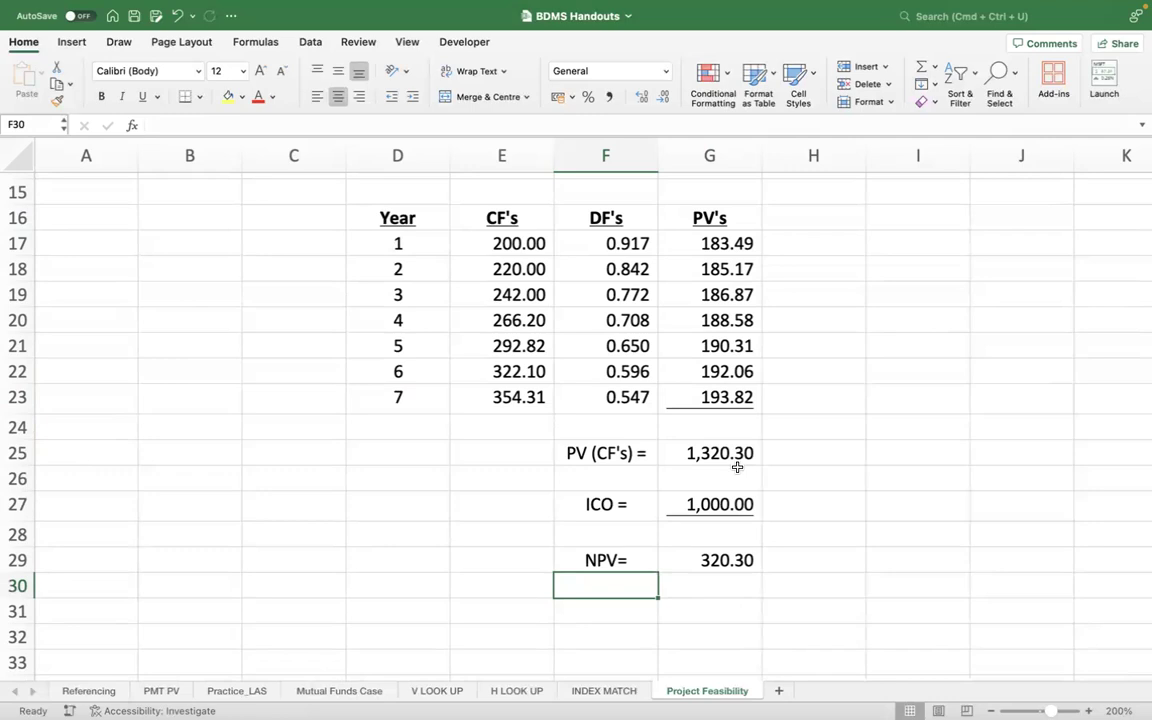
Enter the label "NPV using Excel fn=" in B29 and left-align it.
{"action": "left_click", "coordinate": [609, 607]}
{"action": "left_click", "coordinate": [188, 563]}
{"action": "type", "text": "NBPV"}
{"action": "key", "text": "BackSpace"}
{"action": "key", "text": "BackSpace"}
{"action": "key", "text": "BackSpace"}
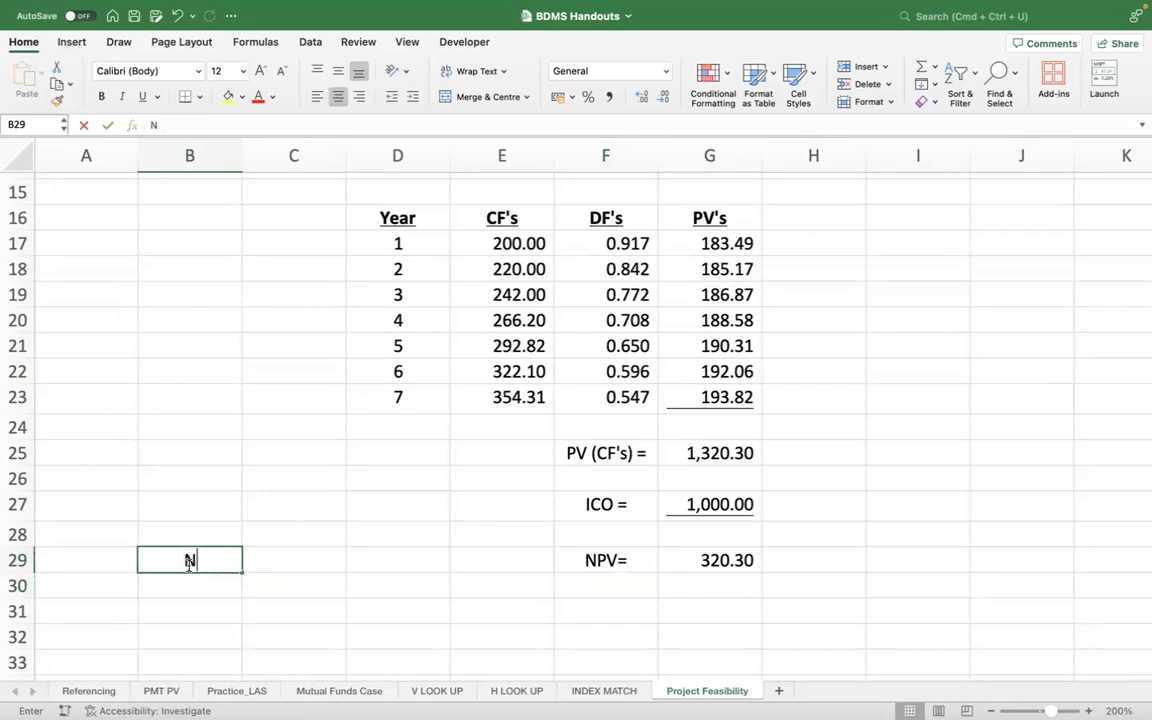
{"action": "type", "text": "PV using "}
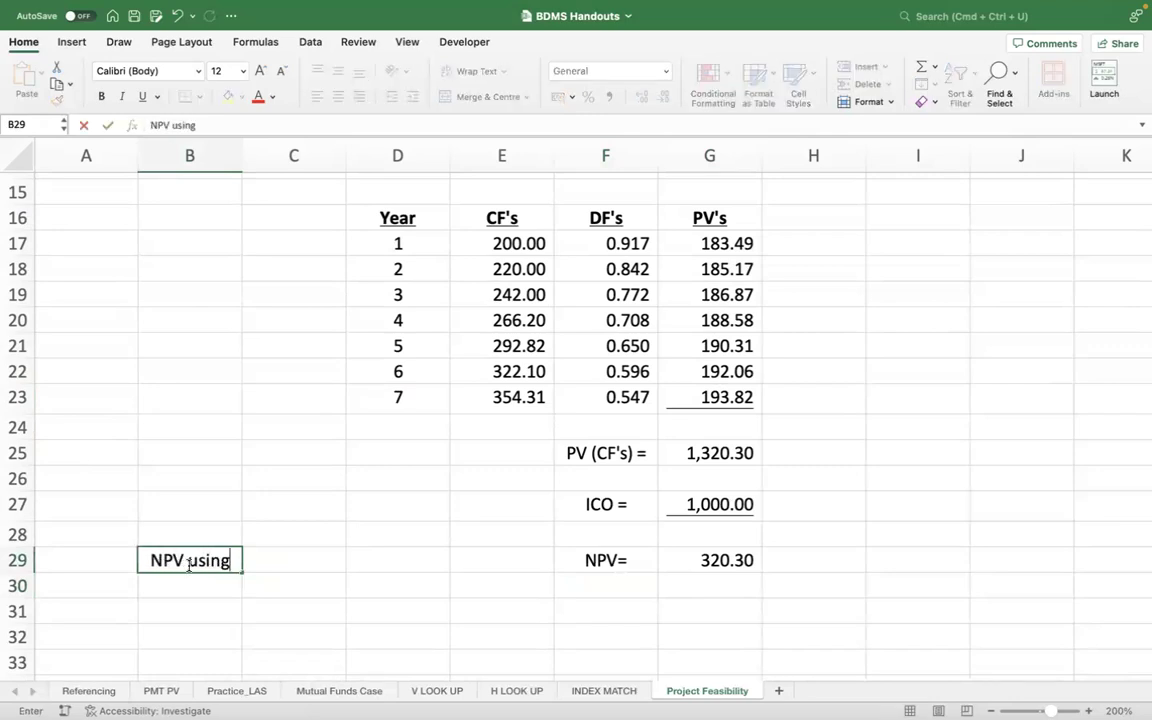
{"action": "type", "text": "Excel"}
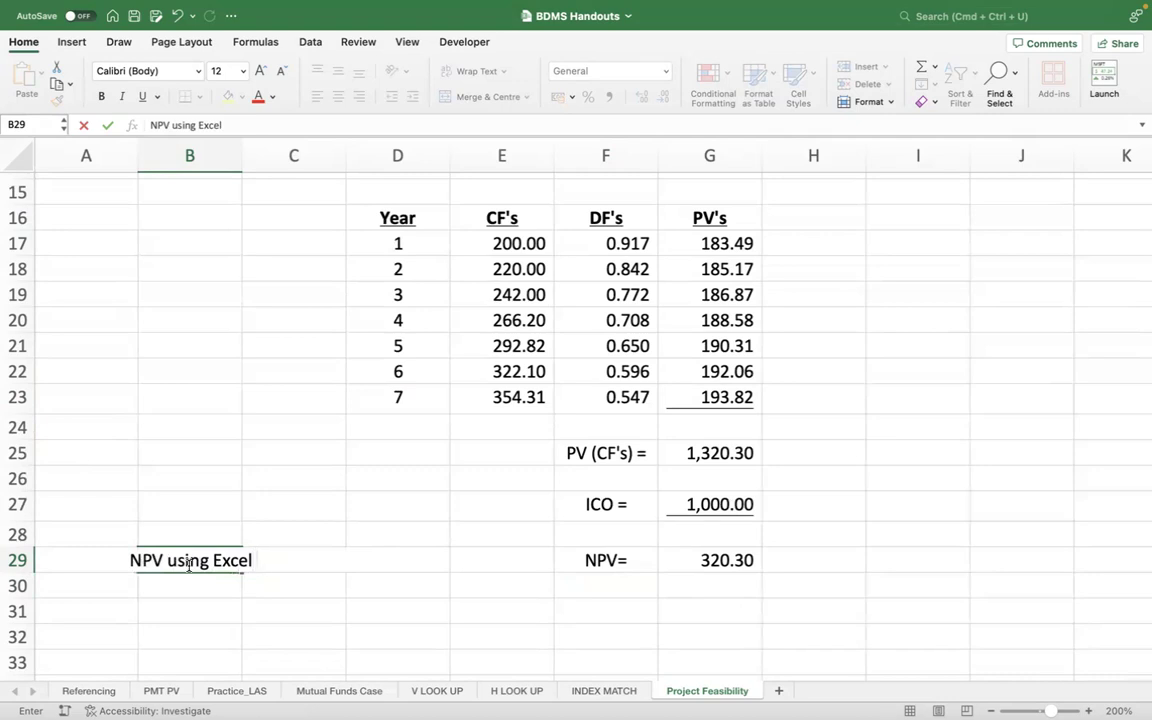
{"action": "type", "text": " fu"}
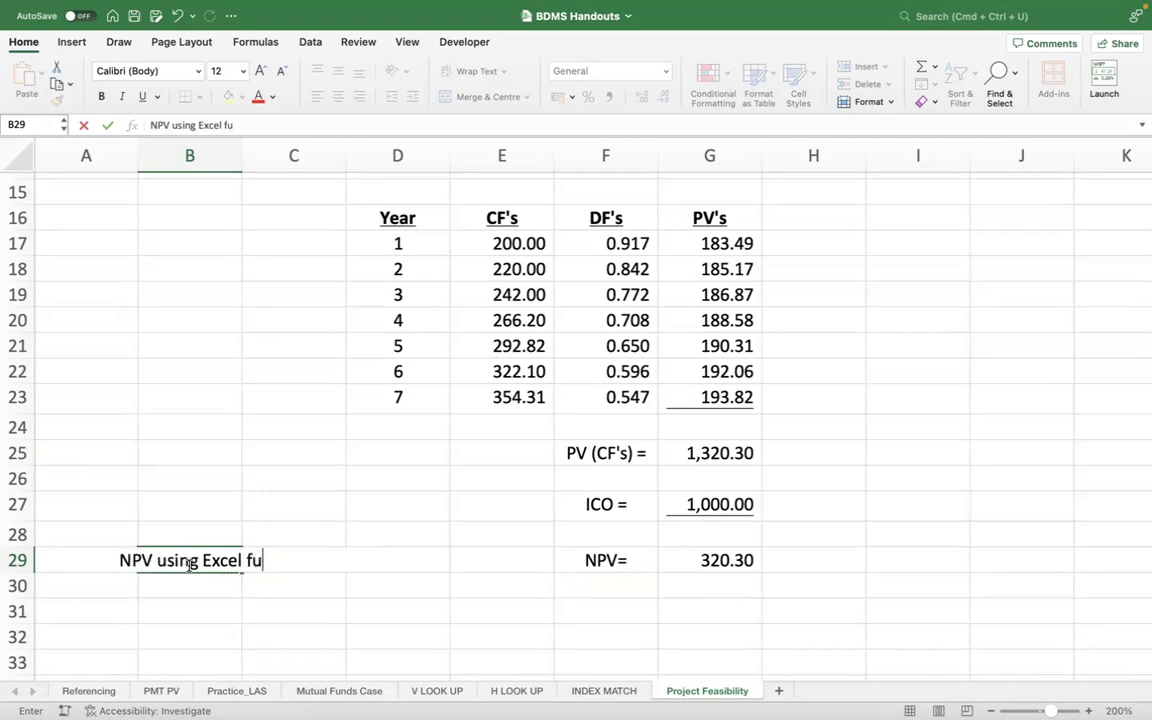
{"action": "key", "text": "BackSpace"}
{"action": "type", "text": "n="}
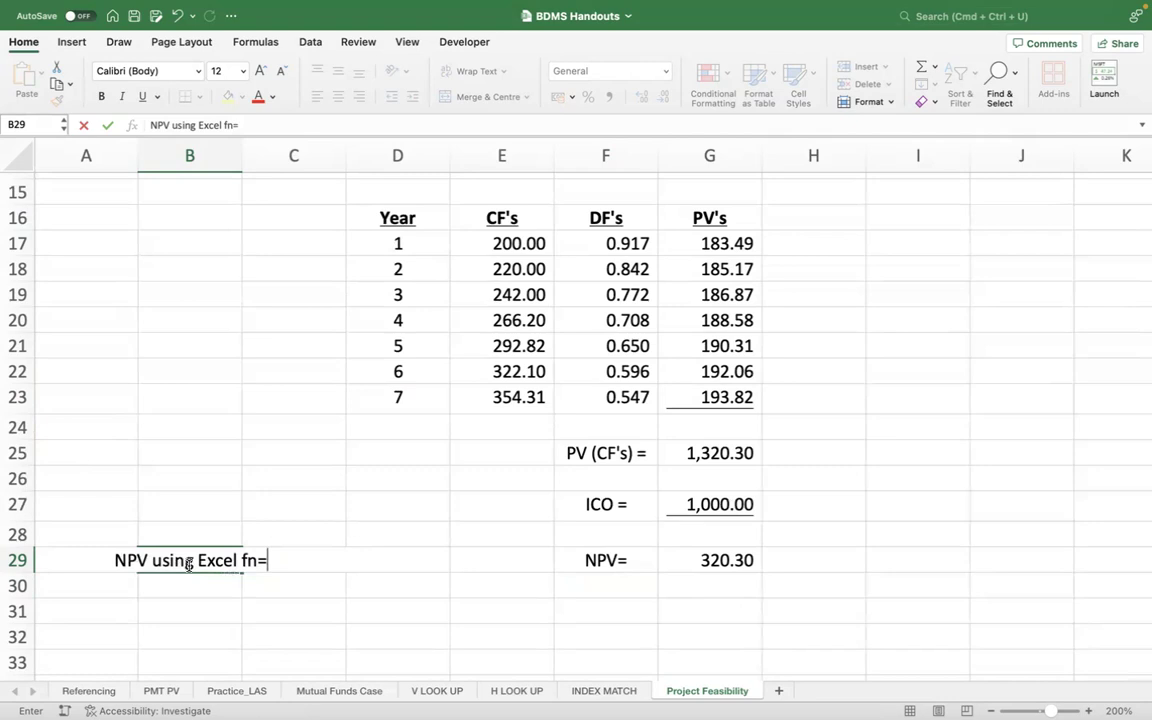
{"action": "key", "text": "Tab"}
{"action": "left_click", "coordinate": [160, 560]}
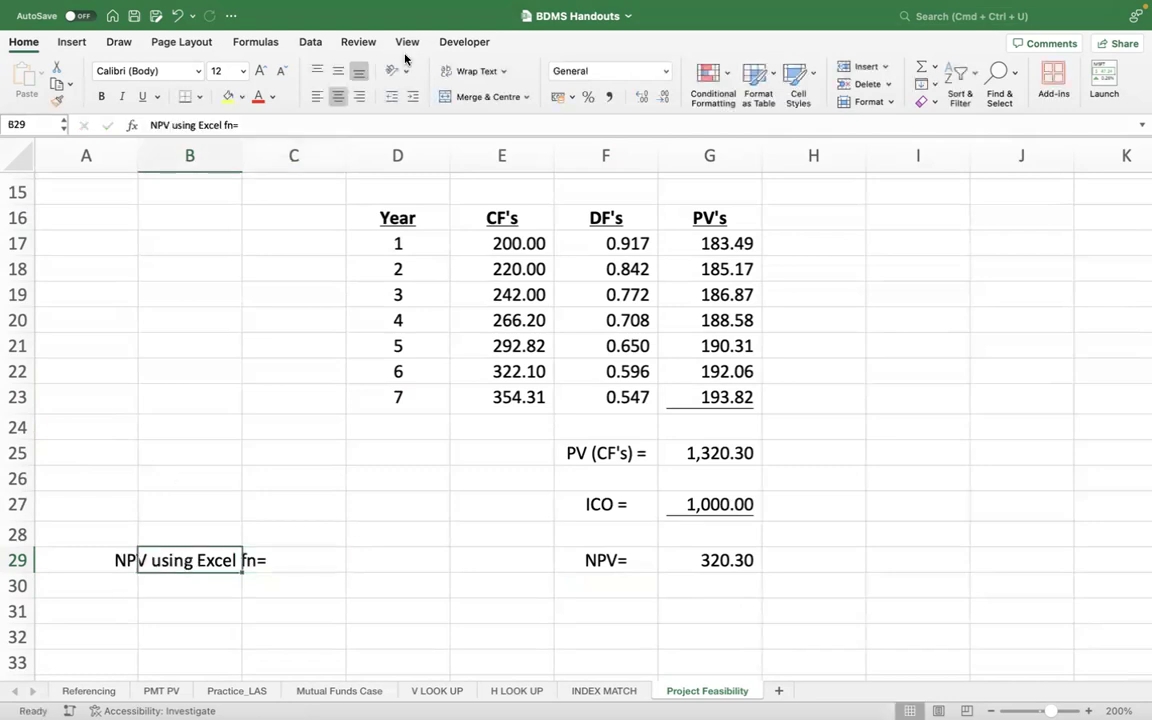
{"action": "left_click", "coordinate": [318, 96]}
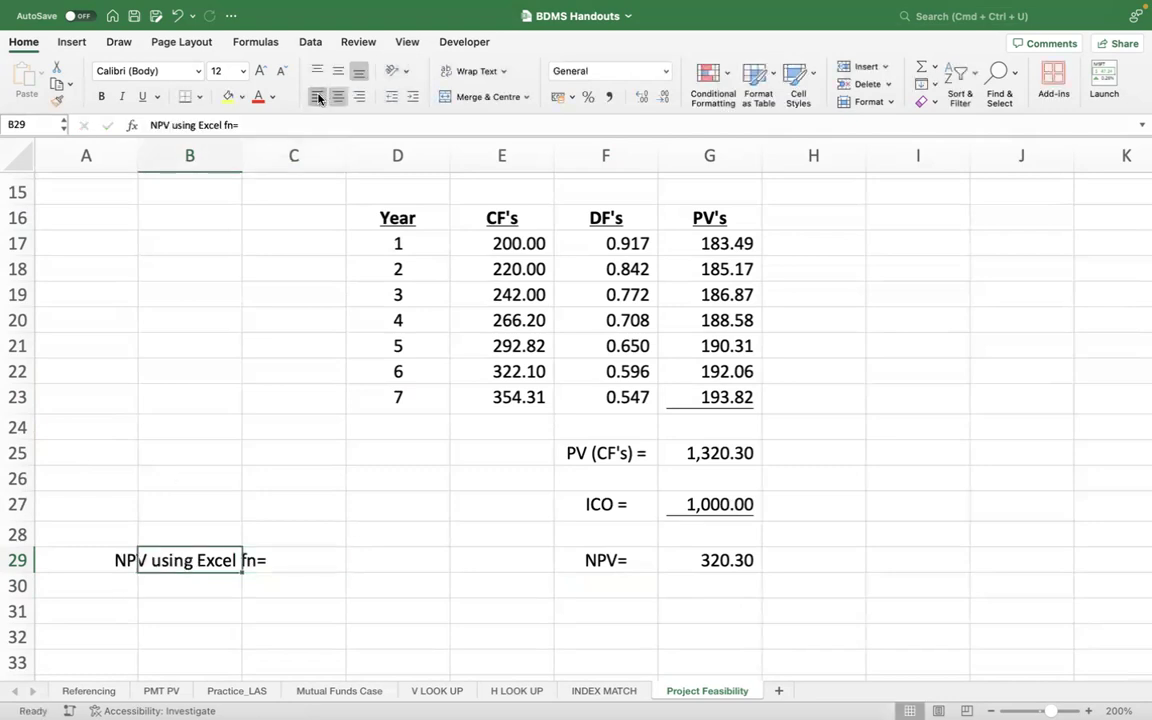
Enter an NPV function in D29 using the rate in E8 and the cash flows E17:E23.
{"action": "left_click", "coordinate": [408, 554]}
{"action": "type", "text": "=npv("}
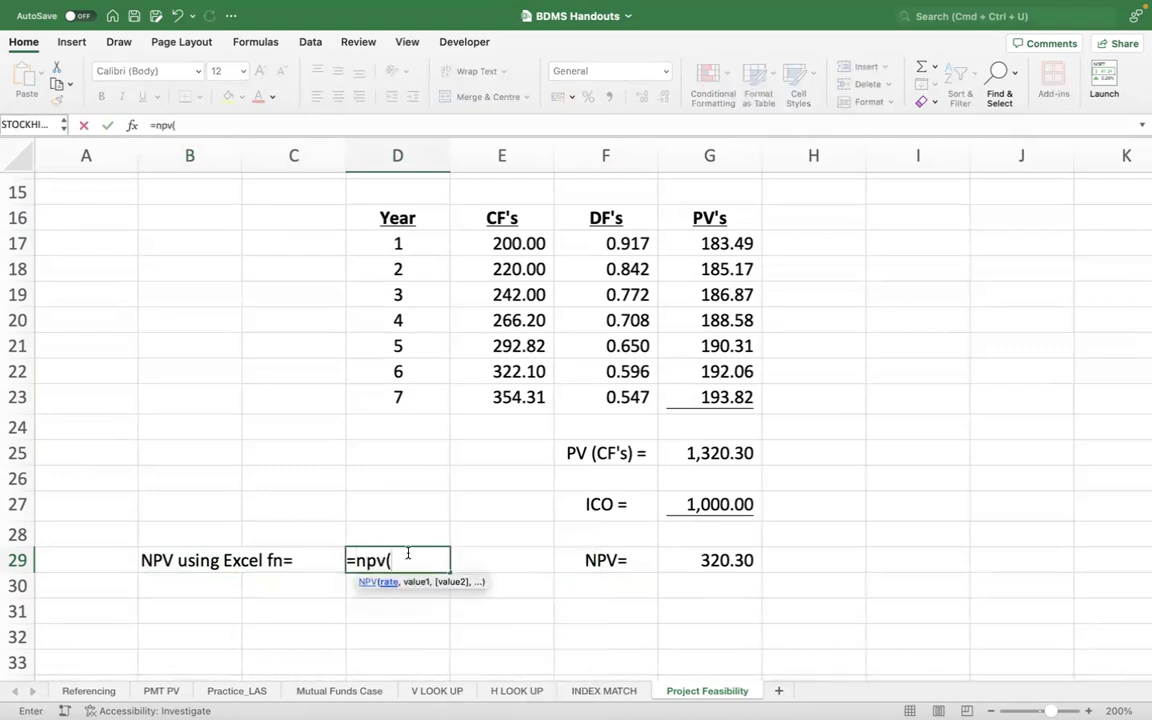
{"action": "scroll", "coordinate": [517, 494], "scroll_direction": "up", "scroll_amount": 10}
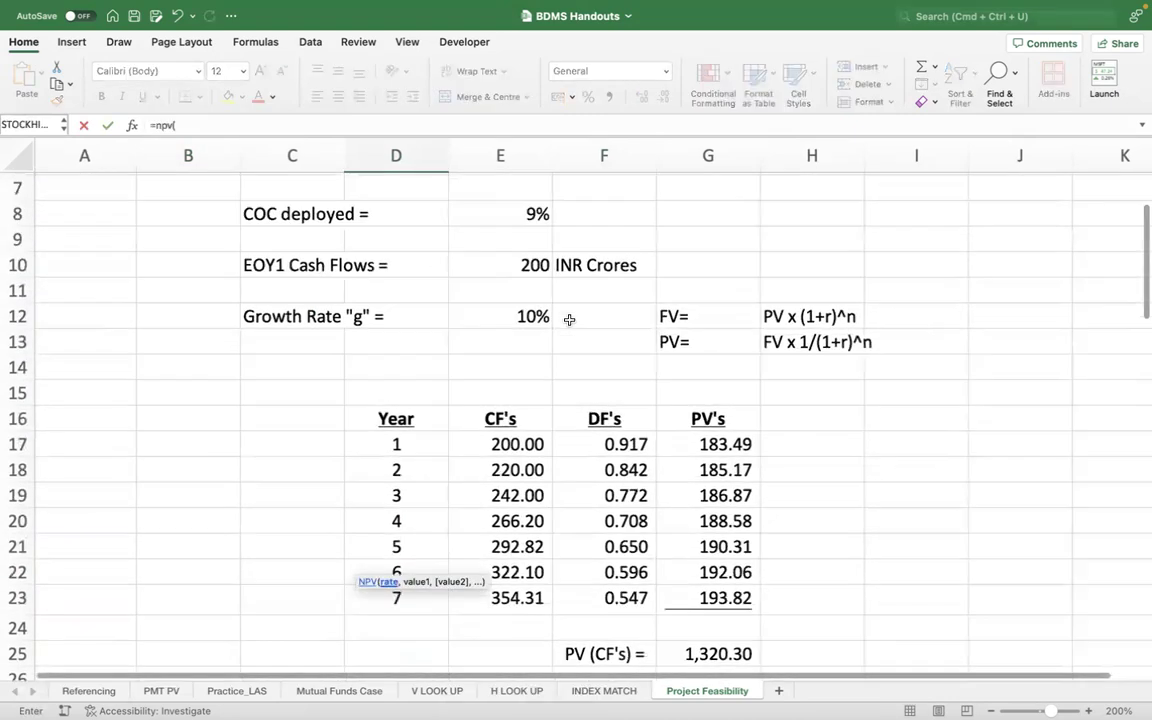
{"action": "left_click", "coordinate": [510, 290]}
{"action": "type", "text": ","}
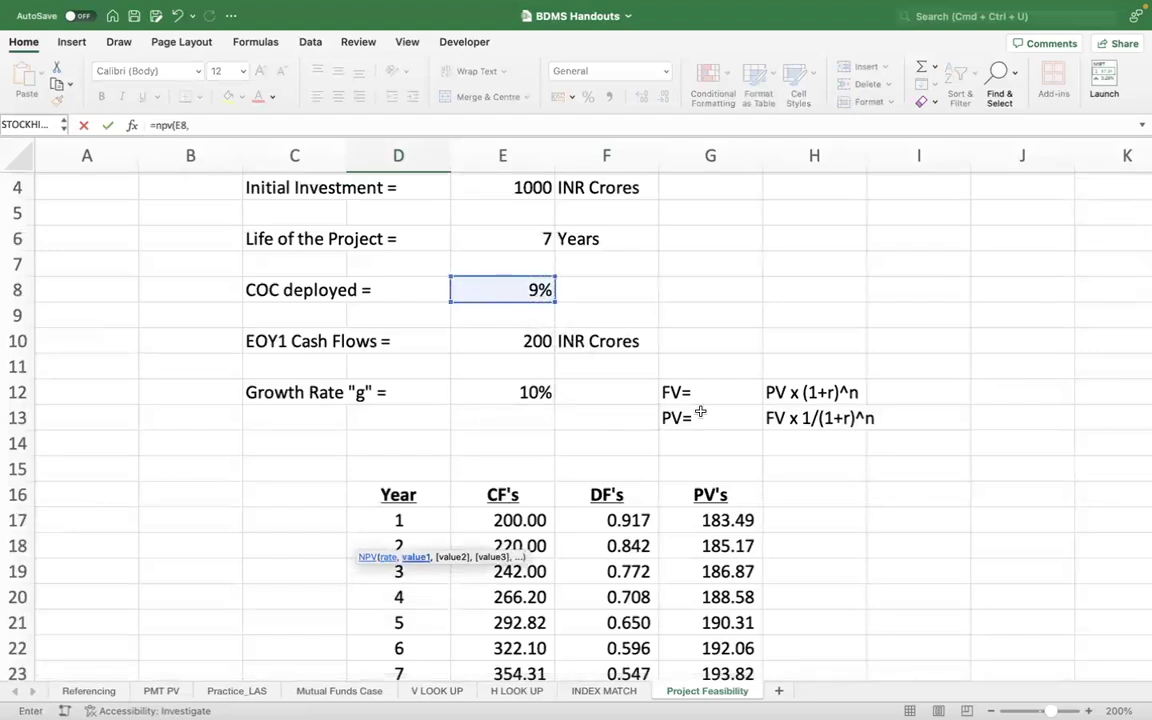
{"action": "scroll", "coordinate": [699, 411], "scroll_direction": "down", "scroll_amount": 5}
{"action": "left_click_drag", "start_coordinate": [510, 318], "coordinate": [515, 471]}
{"action": "key", "text": "Return"}
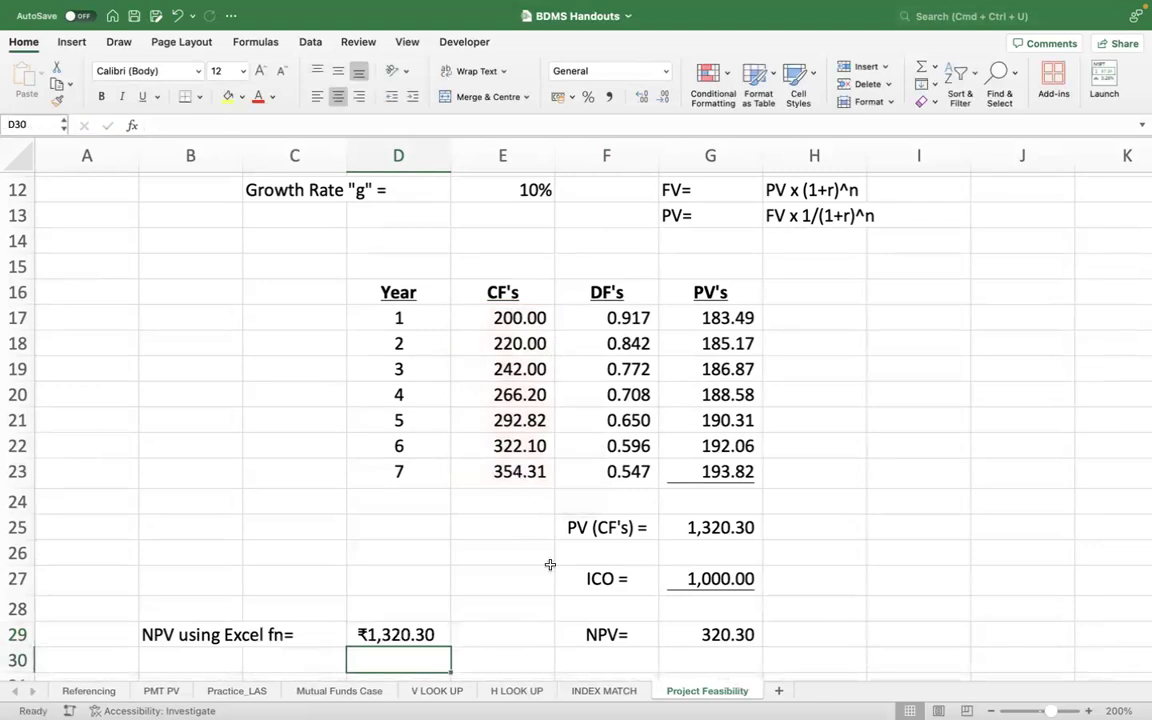
Extend the NPV formula in D29 to subtract the ICO amount in G27.
{"action": "scroll", "coordinate": [550, 565], "scroll_direction": "down", "scroll_amount": 6}
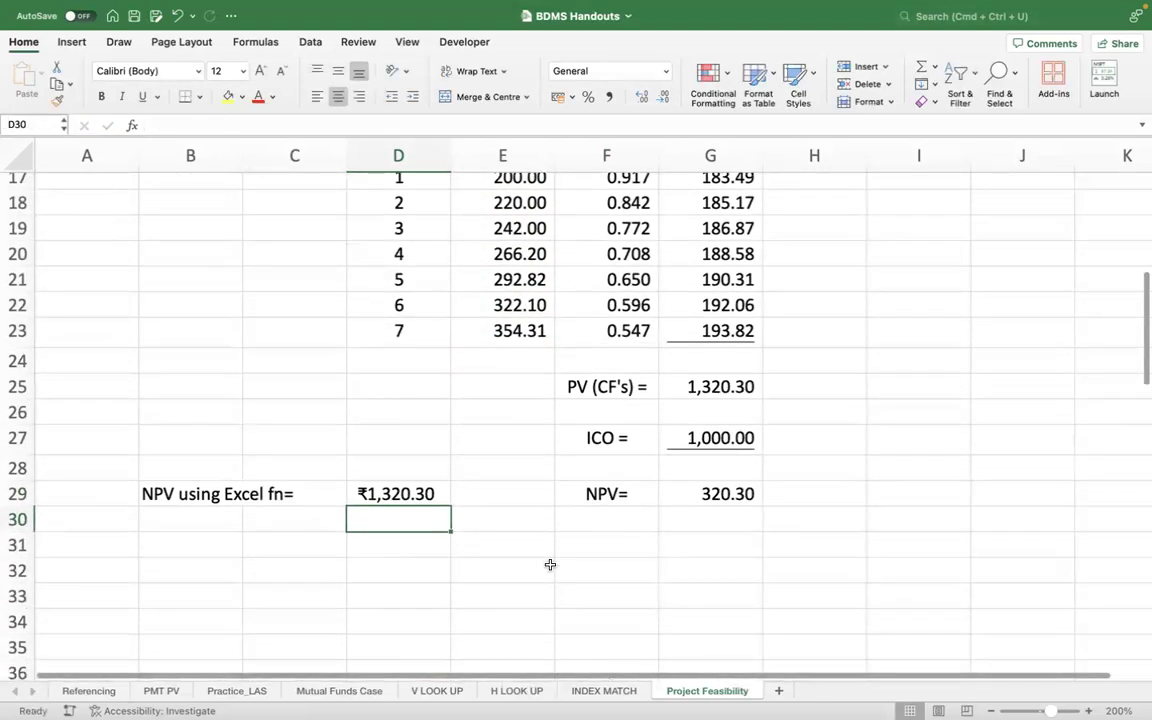
{"action": "scroll", "coordinate": [550, 565], "scroll_direction": "down", "scroll_amount": 2}
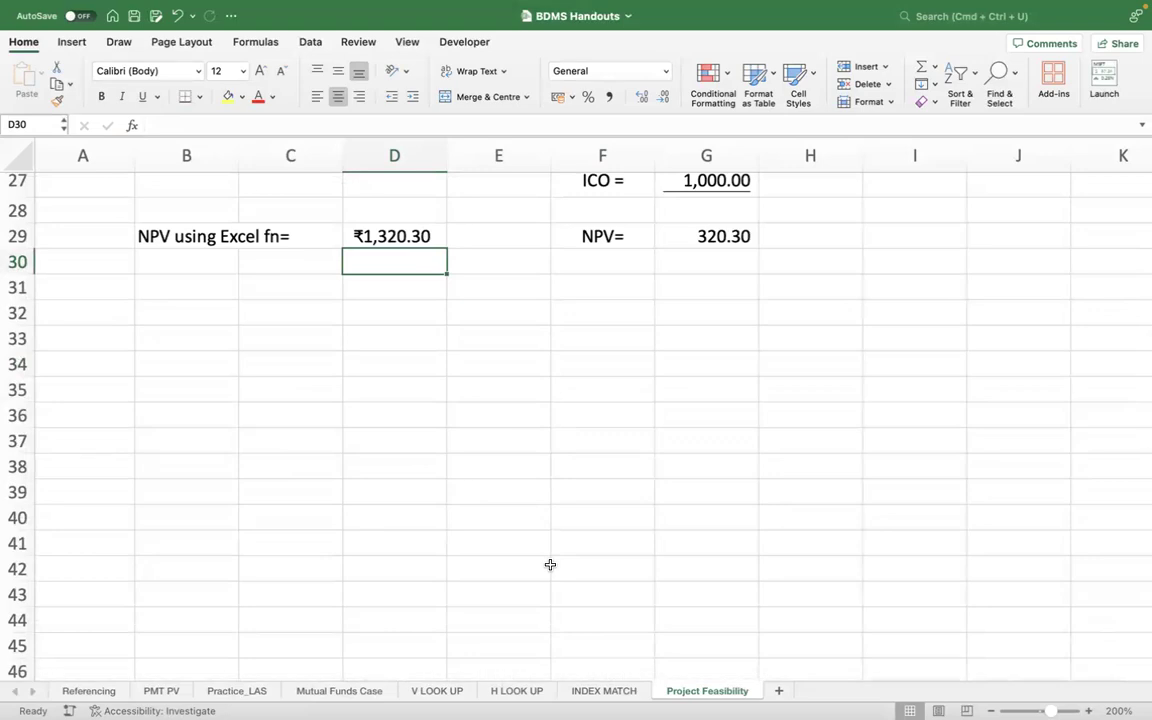
{"action": "scroll", "coordinate": [530, 540], "scroll_direction": "up", "scroll_amount": 5}
{"action": "left_click", "coordinate": [395, 488]}
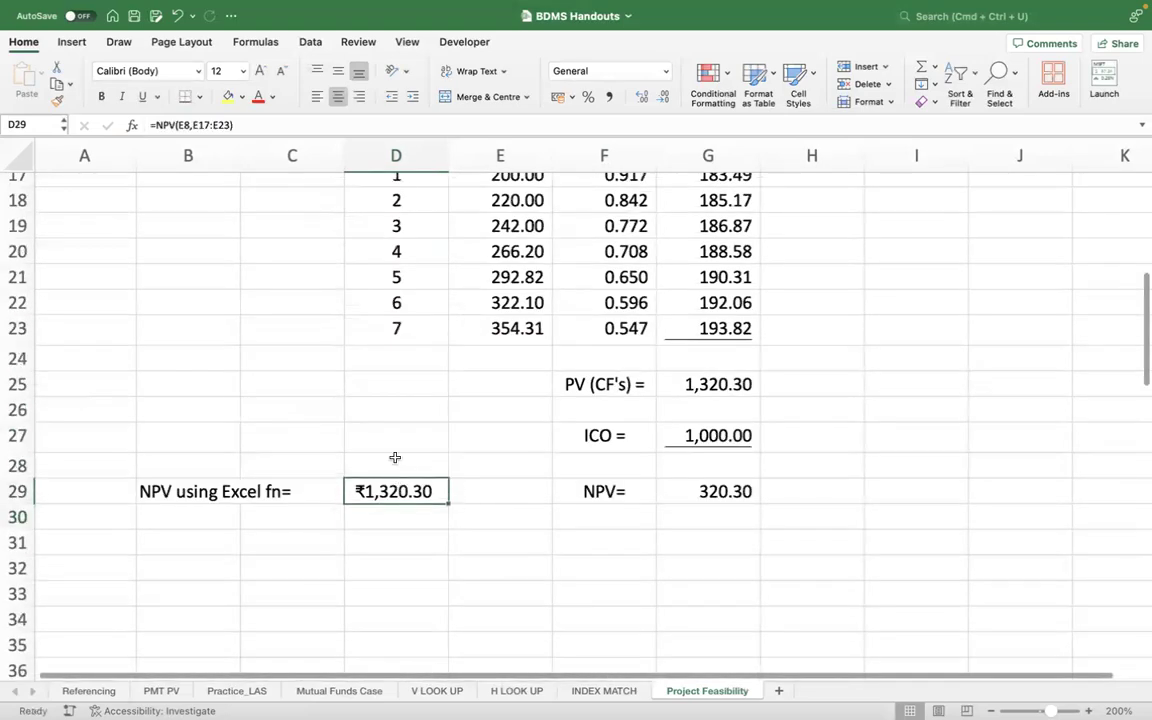
{"action": "left_click", "coordinate": [296, 123]}
{"action": "type", "text": "-"}
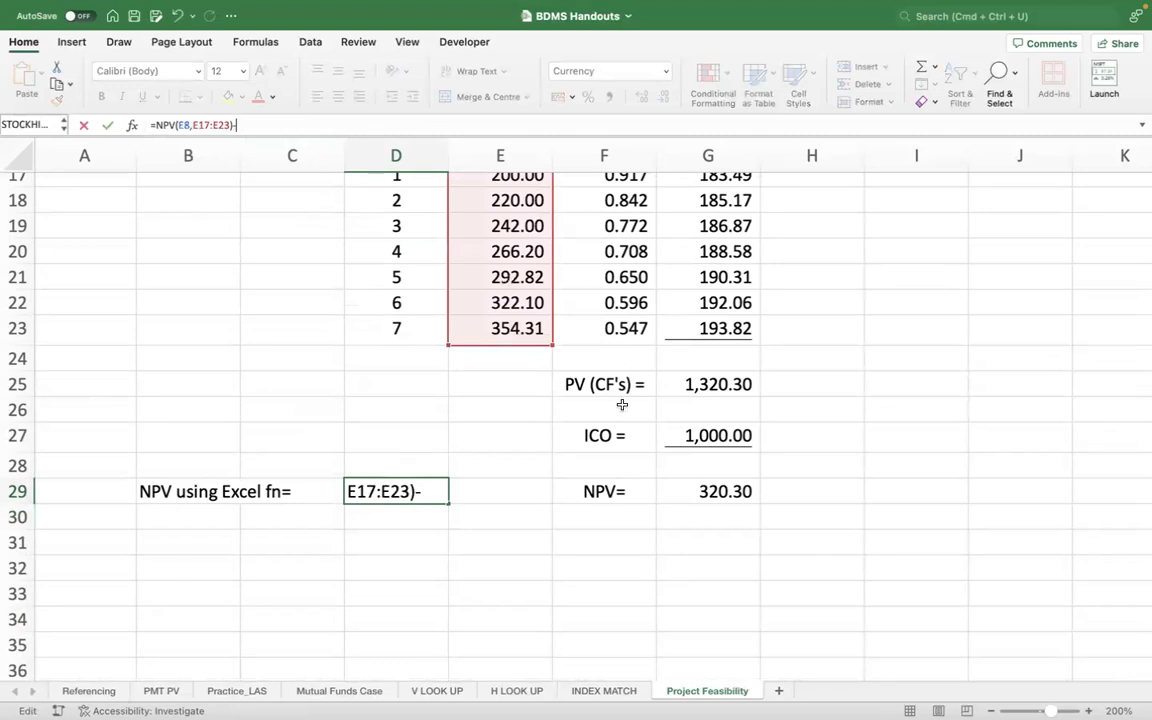
{"action": "left_click", "coordinate": [697, 436]}
{"action": "key", "text": "Return"}
{"action": "key", "text": "Up"}
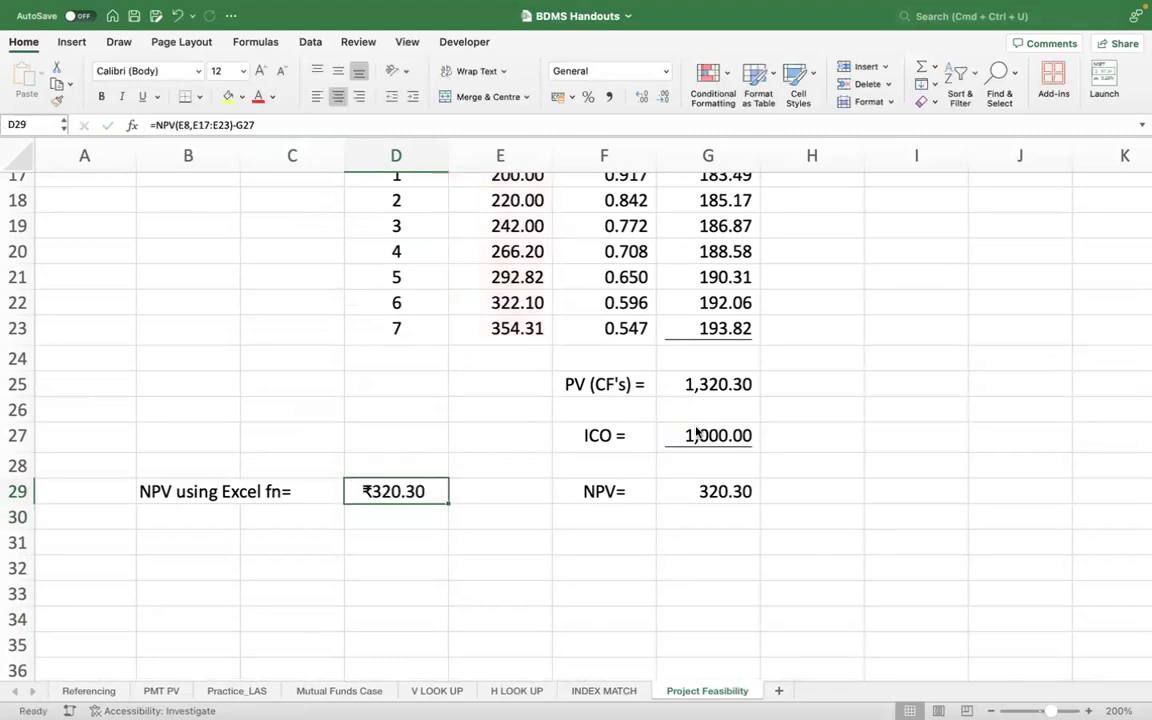
Highlight both NPV results, D29 and G29, with a yellow fill.
{"action": "left_click", "coordinate": [715, 491], "text": "super"}
{"action": "left_click", "coordinate": [228, 96]}
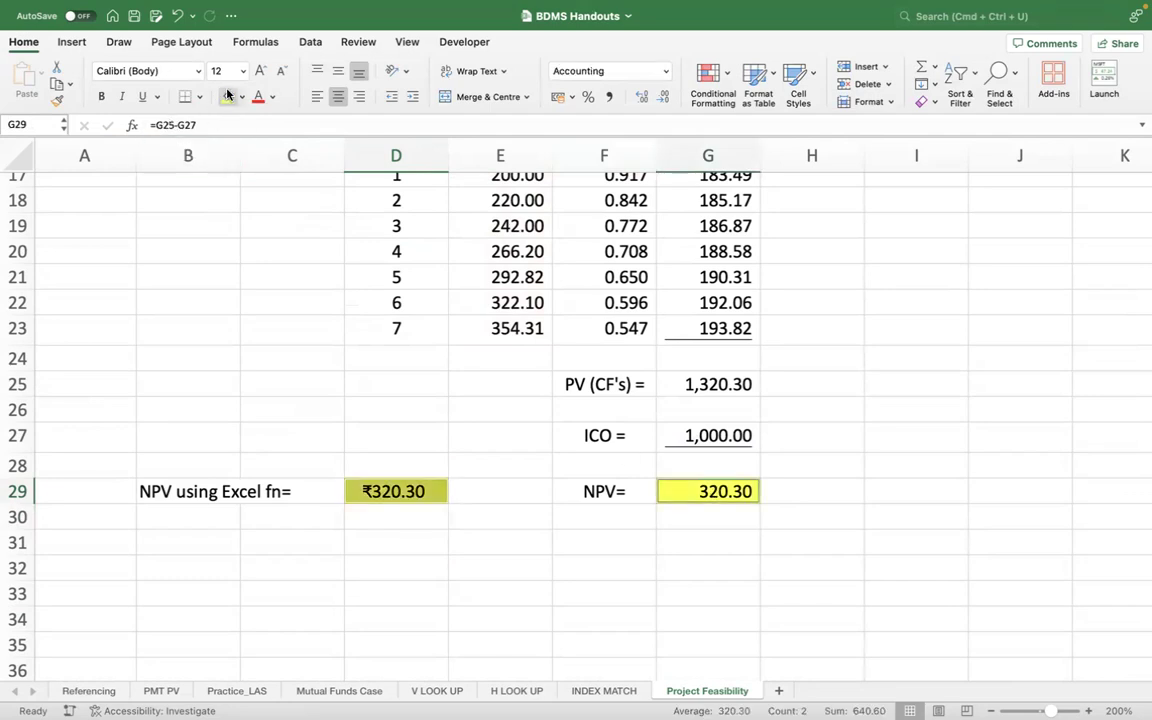
{"action": "left_click", "coordinate": [286, 359]}
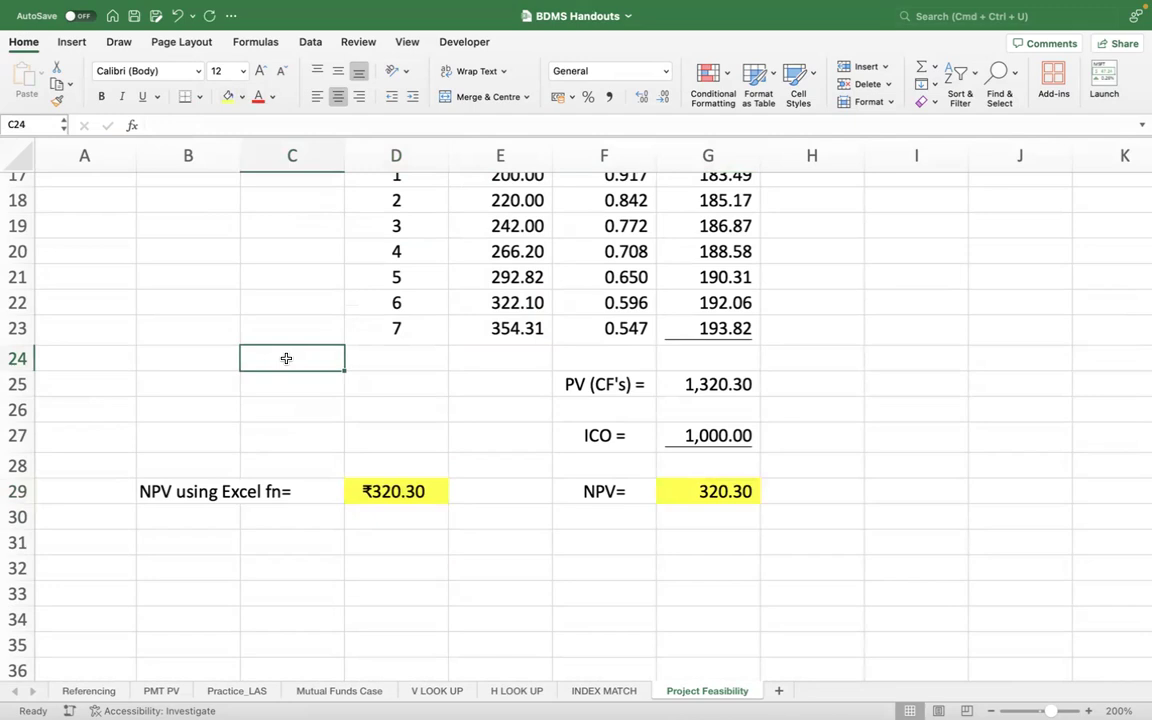
Set the cost of capital in E8 to 14%.
{"action": "scroll", "coordinate": [300, 432], "scroll_direction": "down", "scroll_amount": 3}
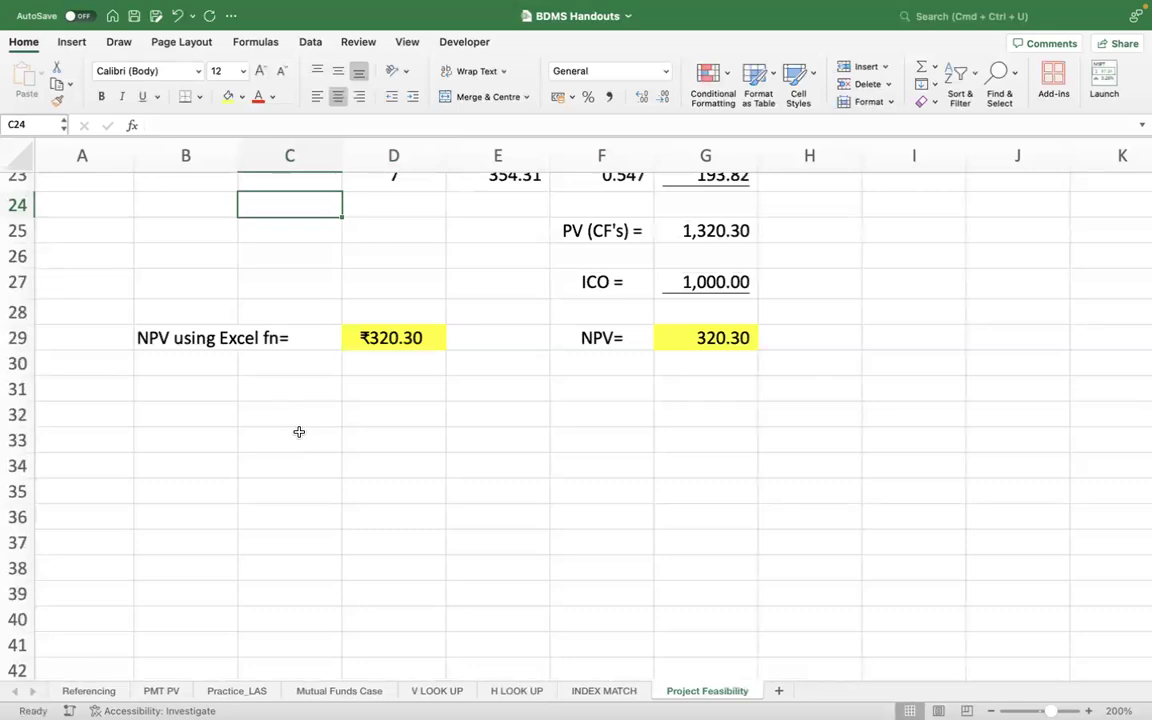
{"action": "scroll", "coordinate": [440, 391], "scroll_direction": "up", "scroll_amount": 5}
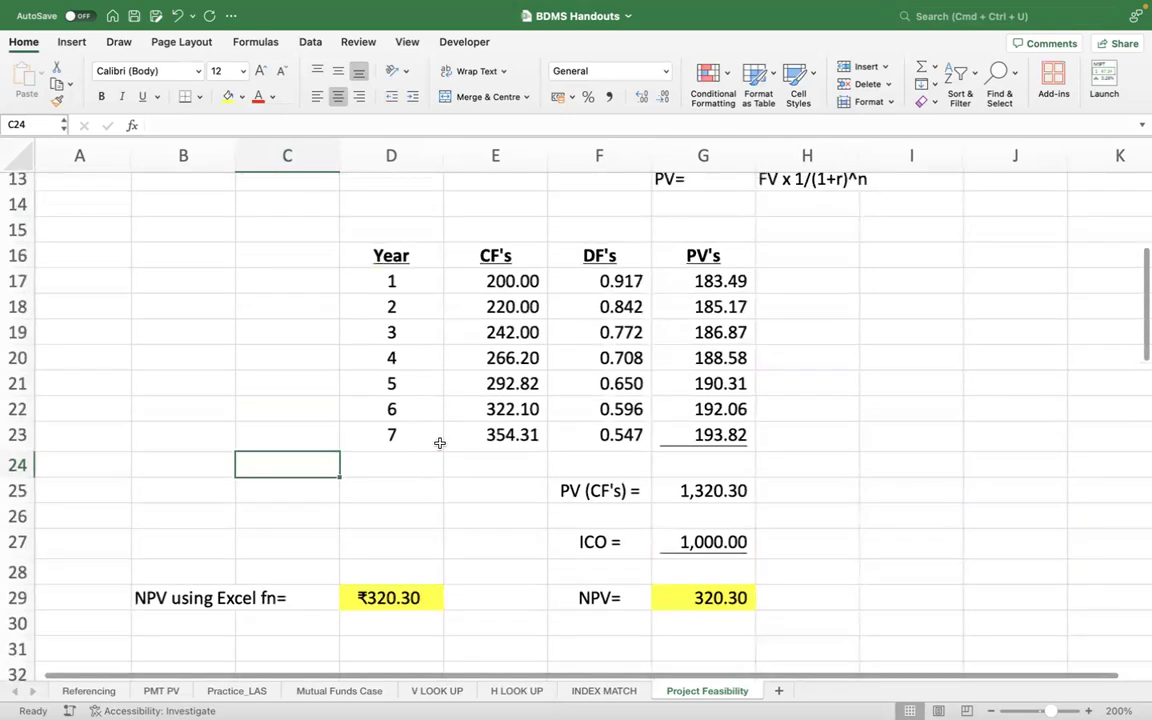
{"action": "scroll", "coordinate": [440, 443], "scroll_direction": "up", "scroll_amount": 3}
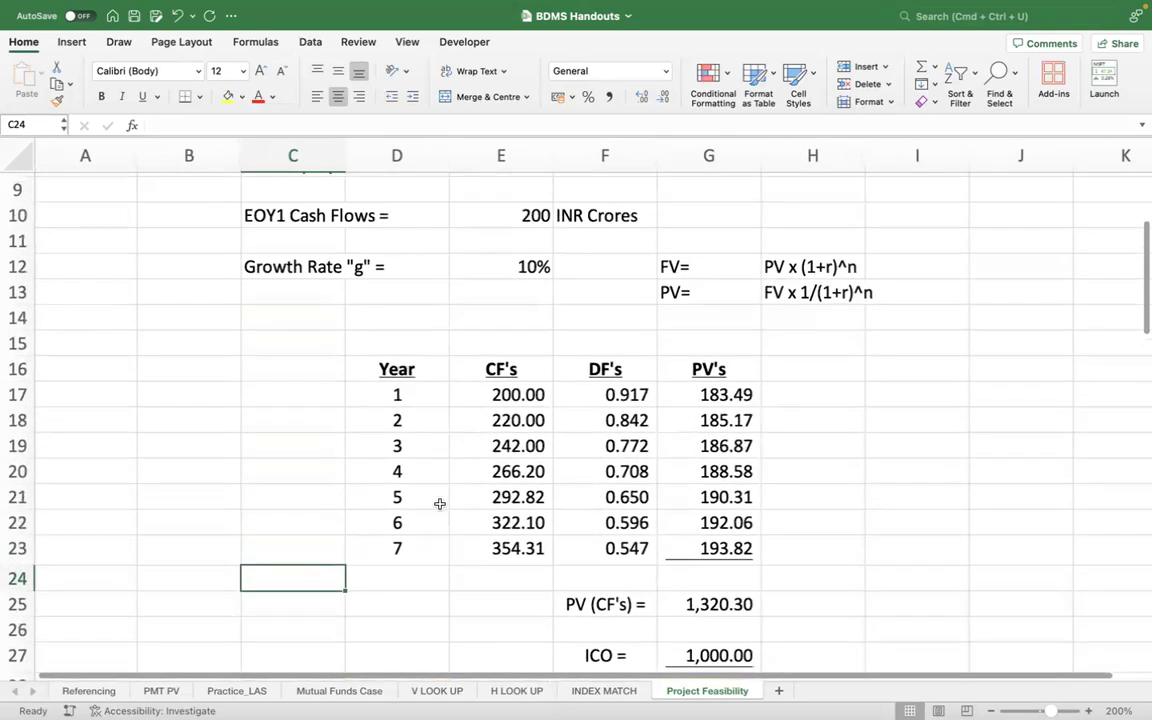
{"action": "scroll", "coordinate": [440, 503], "scroll_direction": "down", "scroll_amount": 4}
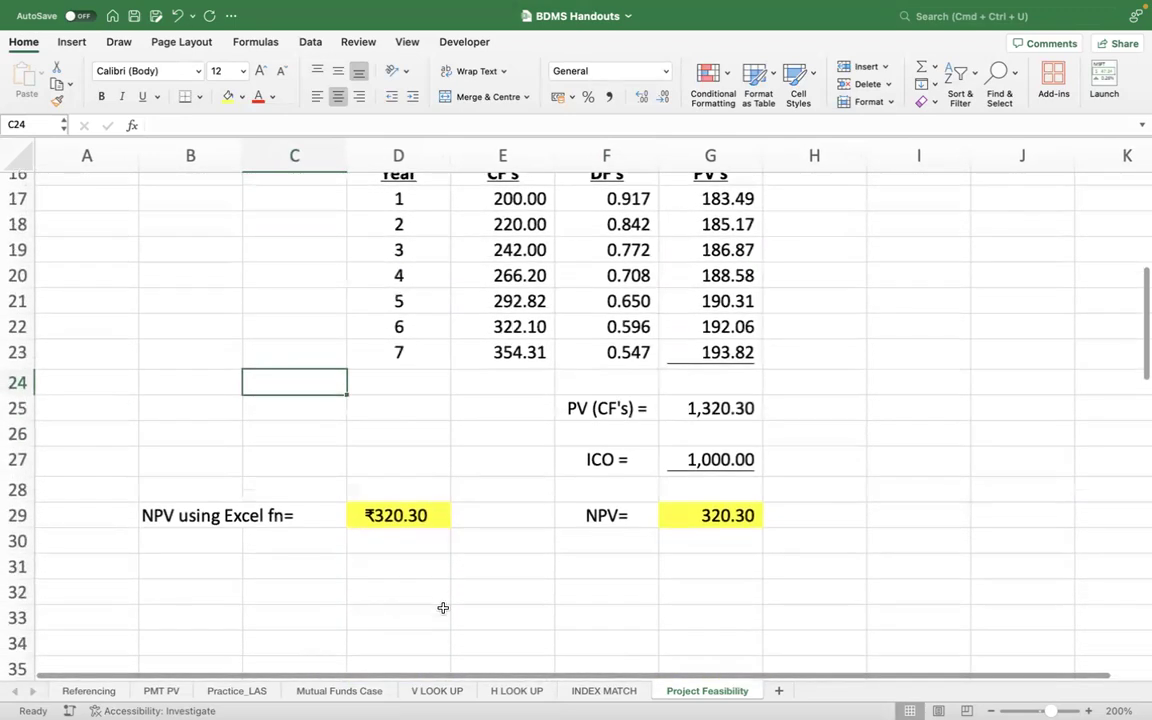
{"action": "scroll", "coordinate": [443, 608], "scroll_direction": "down", "scroll_amount": 3}
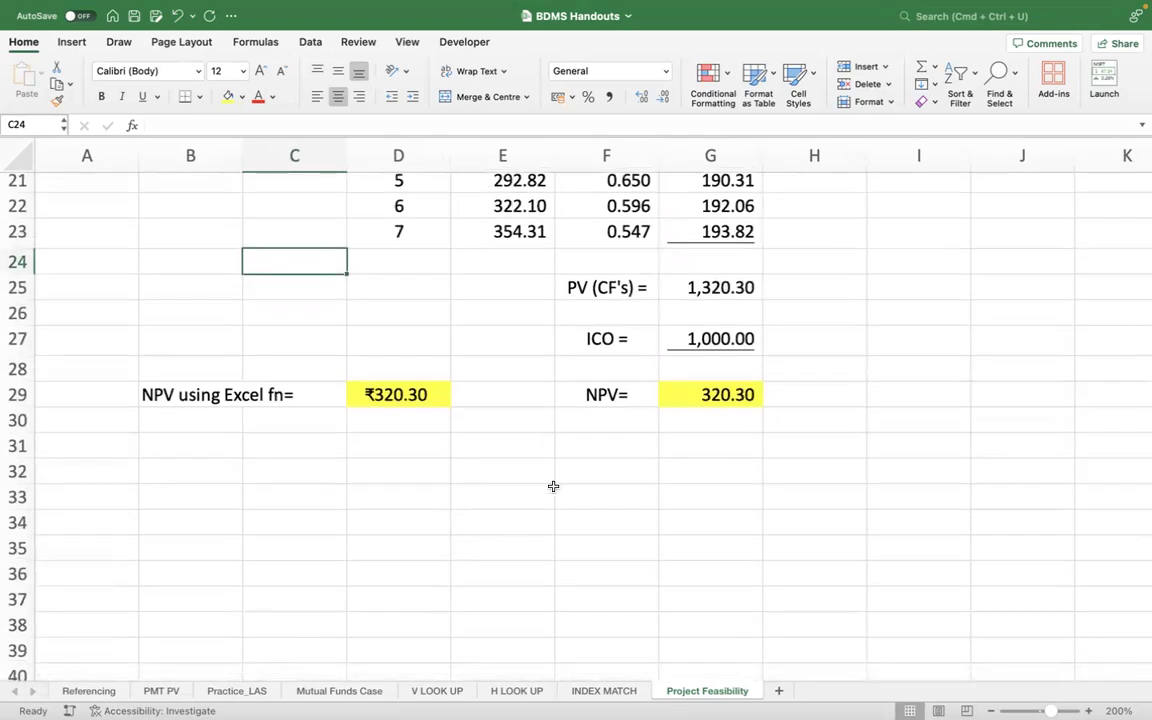
{"action": "scroll", "coordinate": [553, 486], "scroll_direction": "up", "scroll_amount": 10}
{"action": "left_click", "coordinate": [521, 290]}
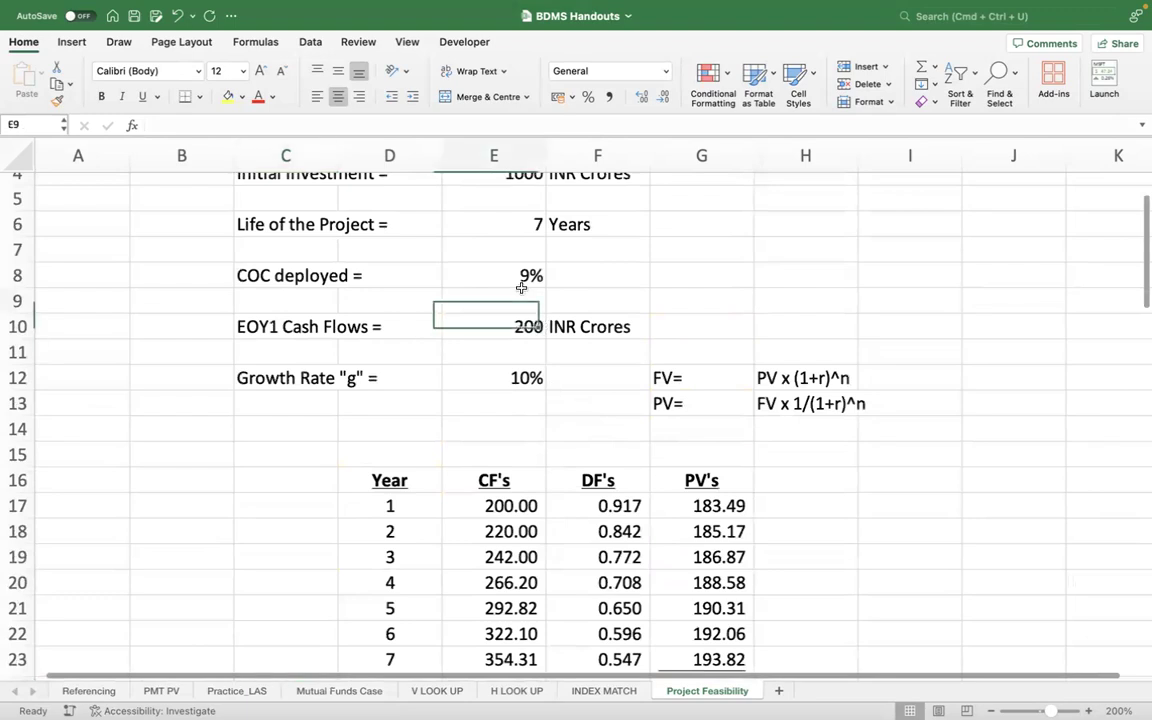
{"action": "left_click", "coordinate": [530, 277]}
{"action": "type", "text": "14"}
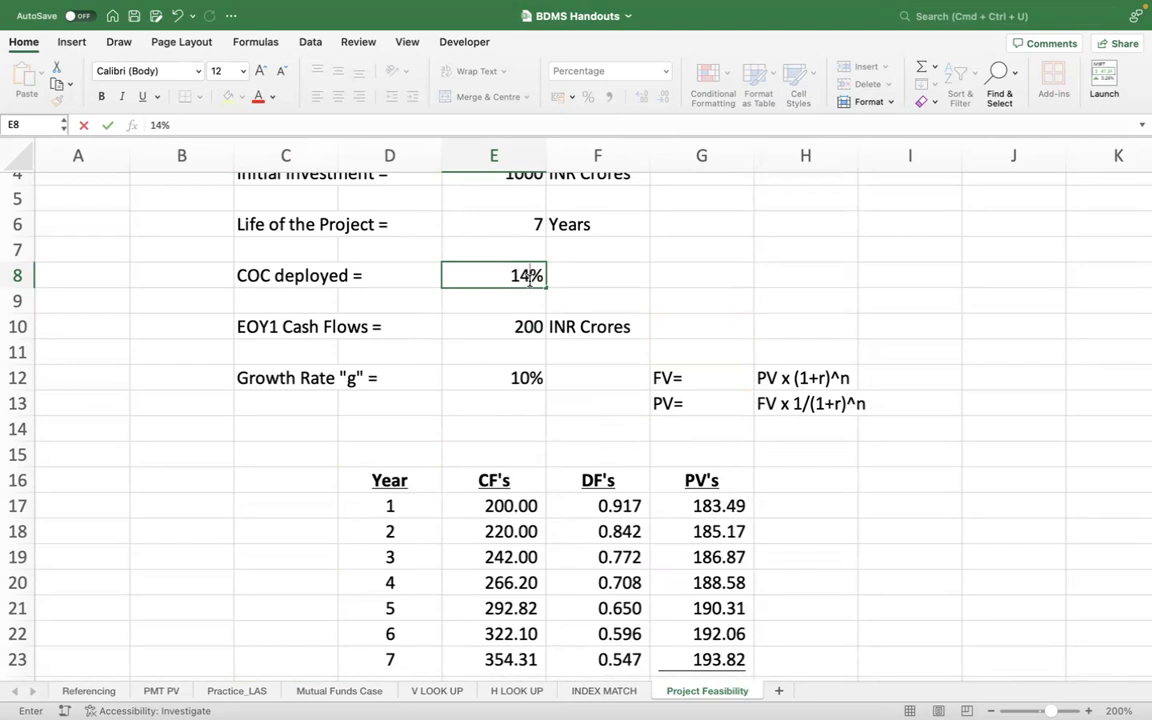
{"action": "key", "text": "Return"}
Examine the recalculated discount factors, present values and NPV results, ending on the present value total in G25.
{"action": "key", "text": "Down"}
{"action": "key", "text": "Down"}
{"action": "key", "text": "Down"}
{"action": "key", "text": "Down"}
{"action": "key", "text": "Down"}
{"action": "key", "text": "Down"}
{"action": "key", "text": "Down"}
{"action": "key", "text": "Down"}
{"action": "key", "text": "Down"}
{"action": "key", "text": "Down"}
{"action": "key", "text": "Down"}
{"action": "key", "text": "Down"}
{"action": "key", "text": "Down"}
{"action": "key", "text": "Down"}
{"action": "key", "text": "Down"}
{"action": "key", "text": "Down"}
{"action": "key", "text": "Down"}
{"action": "key", "text": "Down"}
{"action": "key", "text": "Down"}
{"action": "key", "text": "Down"}
{"action": "key", "text": "Down"}
{"action": "key", "text": "Down"}
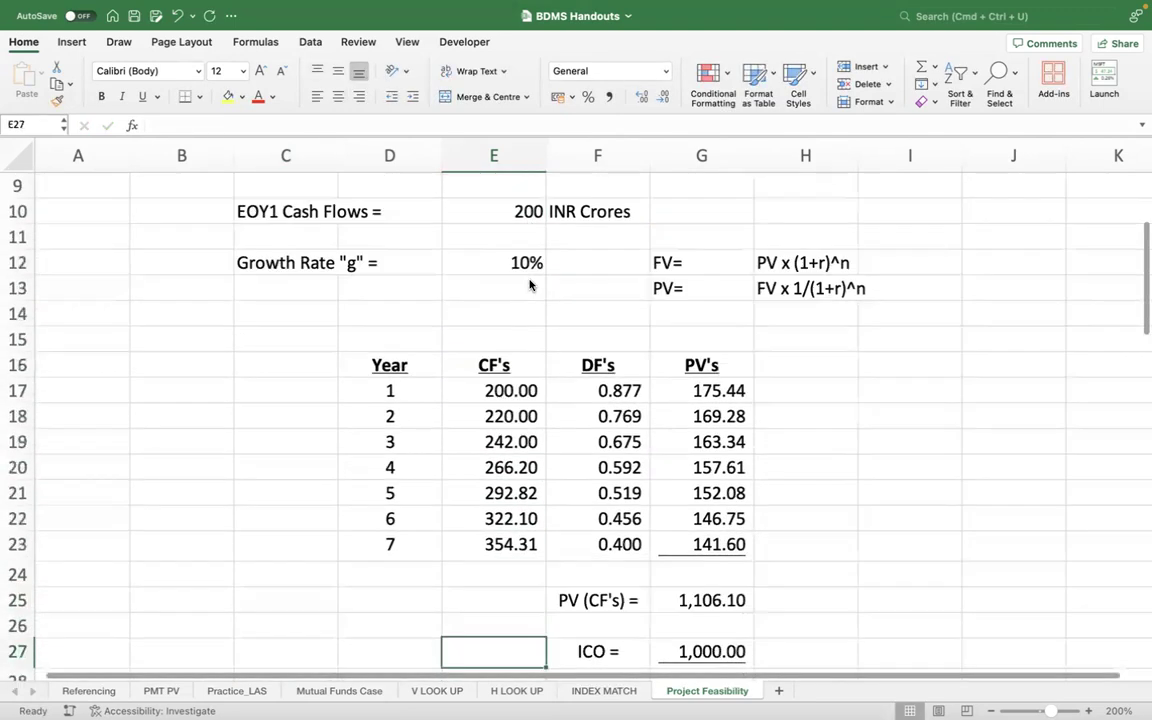
{"action": "key", "text": "Up"}
{"action": "key", "text": "Up"}
{"action": "key", "text": "Up"}
{"action": "key", "text": "Up"}
{"action": "key", "text": "Up"}
{"action": "key", "text": "Up"}
{"action": "key", "text": "Right"}
{"action": "key", "text": "Right"}
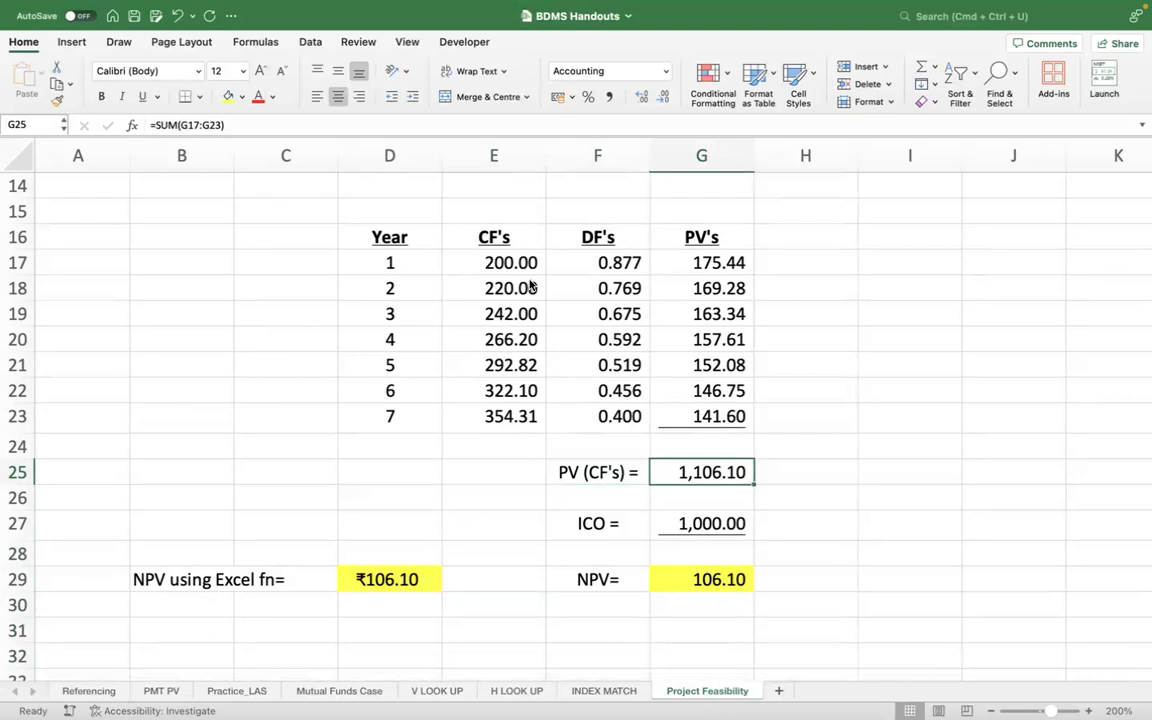
Set the cost of capital in E8 to 17% and check the present value total in G25.
{"action": "scroll", "coordinate": [637, 283], "scroll_direction": "up", "scroll_amount": 8}
{"action": "left_click", "coordinate": [512, 370]}
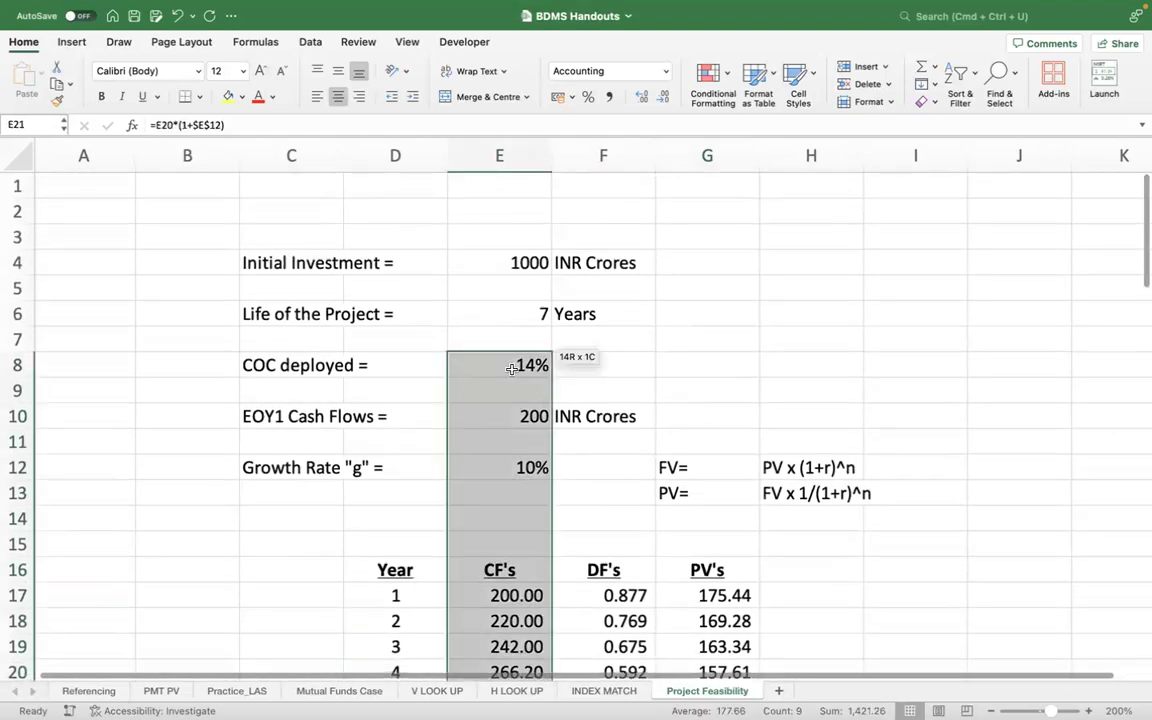
{"action": "left_click", "coordinate": [512, 370]}
{"action": "type", "text": "17"}
{"action": "key", "text": "Return"}
{"action": "scroll", "coordinate": [694, 416], "scroll_direction": "down", "scroll_amount": 5}
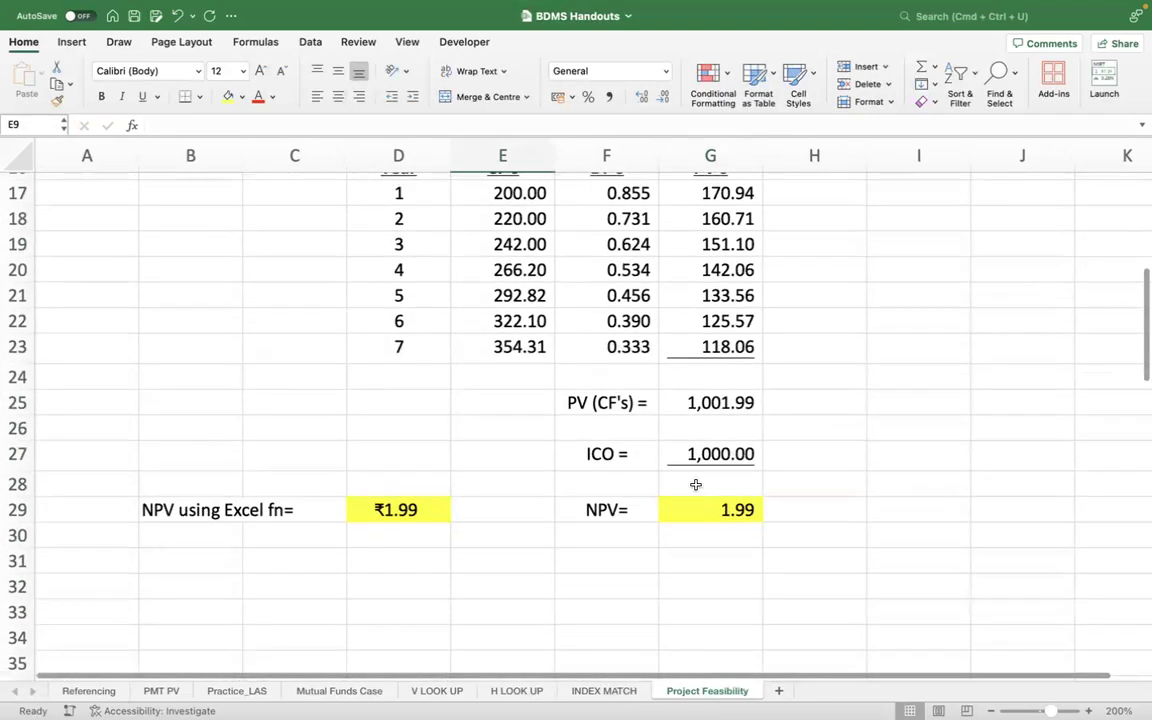
{"action": "left_click", "coordinate": [694, 400]}
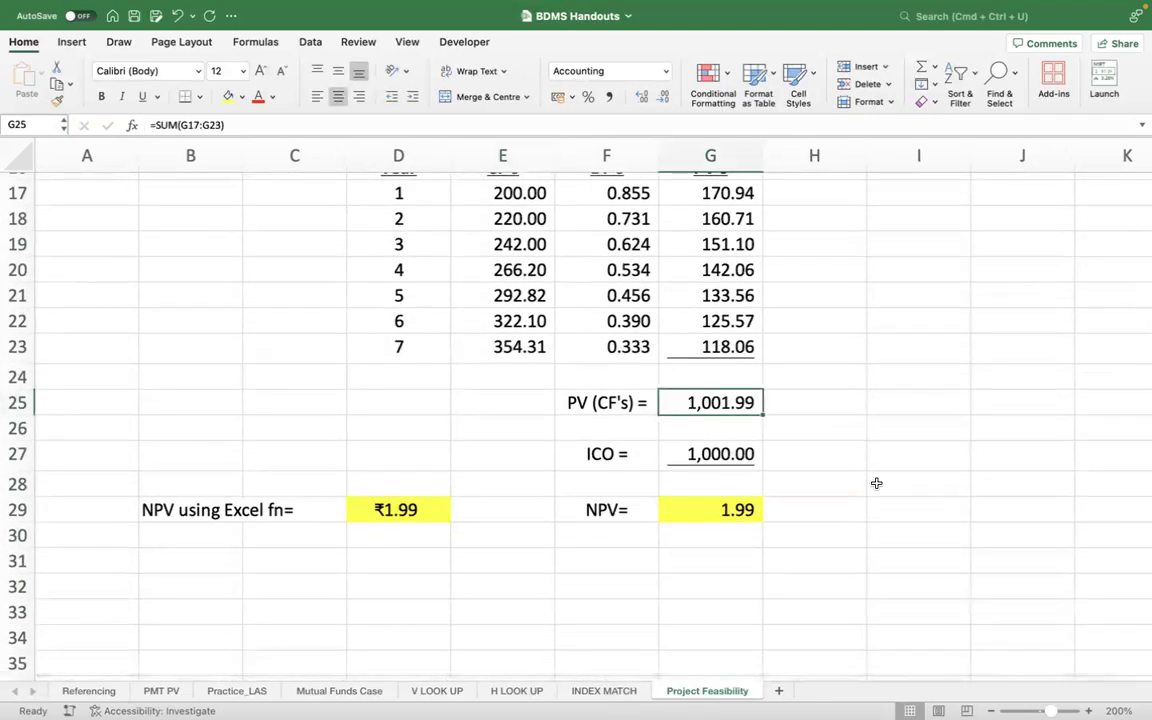
Set the cost of capital in E8 to 20% and check both NPV results in row 29.
{"action": "scroll", "coordinate": [876, 483], "scroll_direction": "up", "scroll_amount": 5}
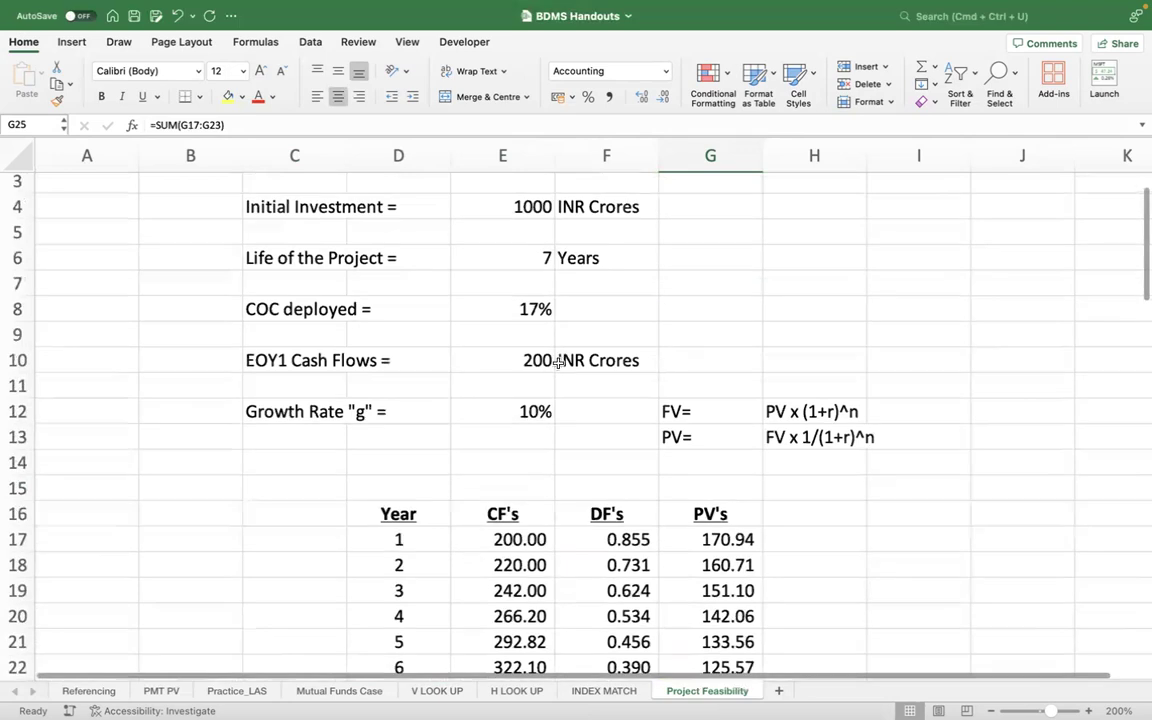
{"action": "left_click", "coordinate": [536, 309]}
{"action": "type", "text": "20"}
{"action": "key", "text": "Return"}
{"action": "scroll", "coordinate": [665, 411], "scroll_direction": "down", "scroll_amount": 3}
{"action": "scroll", "coordinate": [665, 411], "scroll_direction": "down", "scroll_amount": 5}
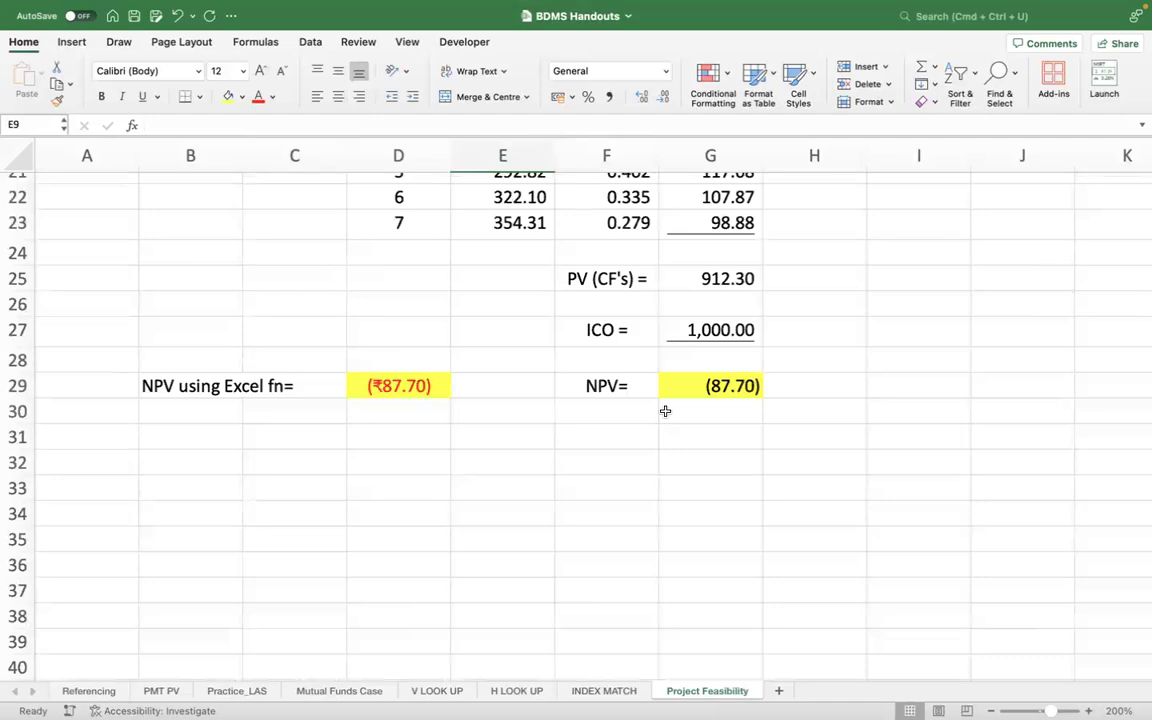
{"action": "scroll", "coordinate": [758, 440], "scroll_direction": "up", "scroll_amount": 10}
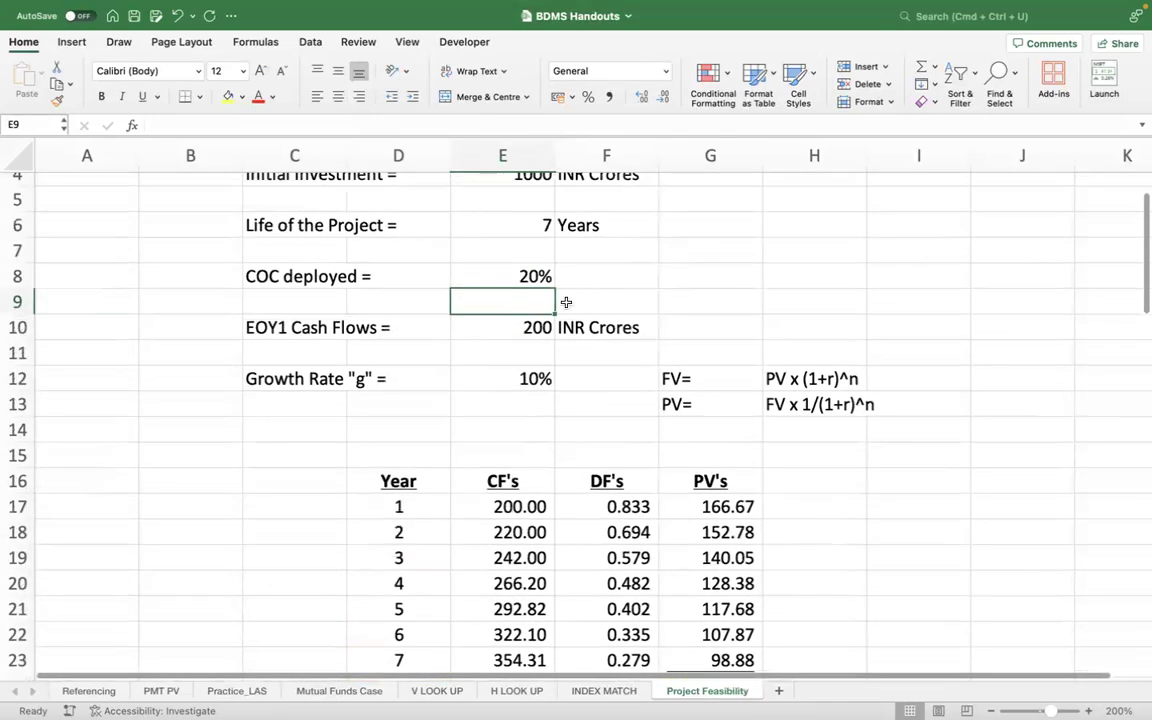
Set the cost of capital in E8 to 9% and check the NPV results in row 29.
{"action": "left_click", "coordinate": [536, 277]}
{"action": "type", "text": "9"}
{"action": "key", "text": "Return"}
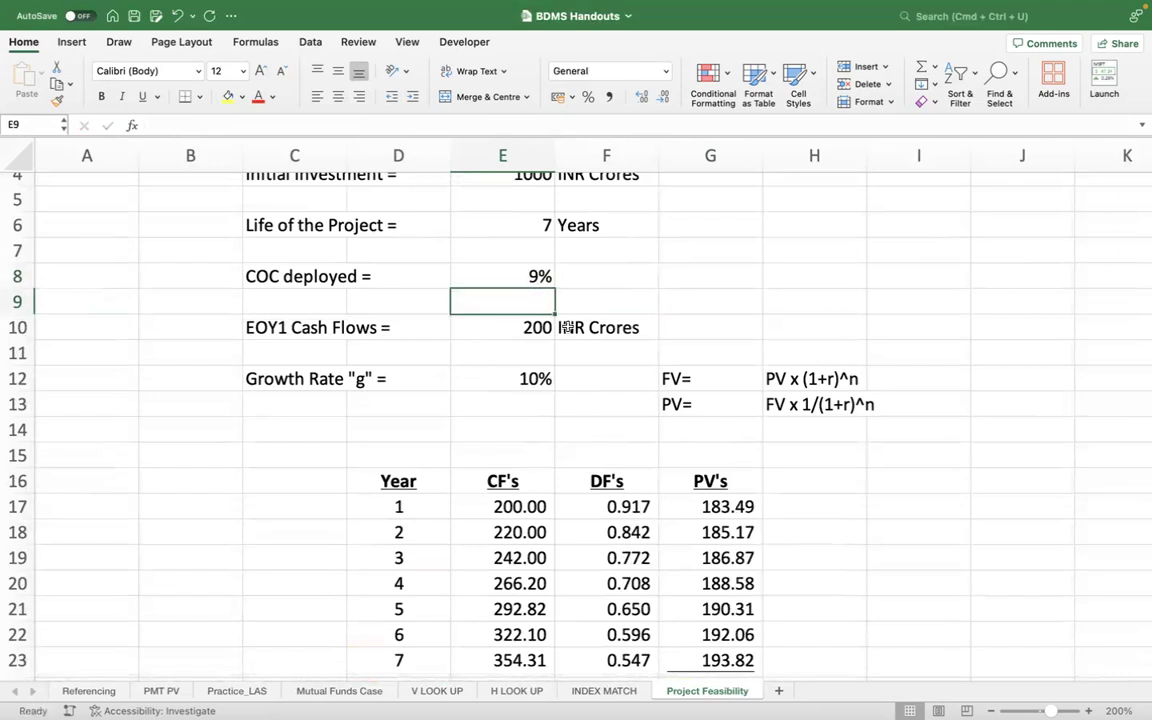
{"action": "scroll", "coordinate": [566, 327], "scroll_direction": "down", "scroll_amount": 6}
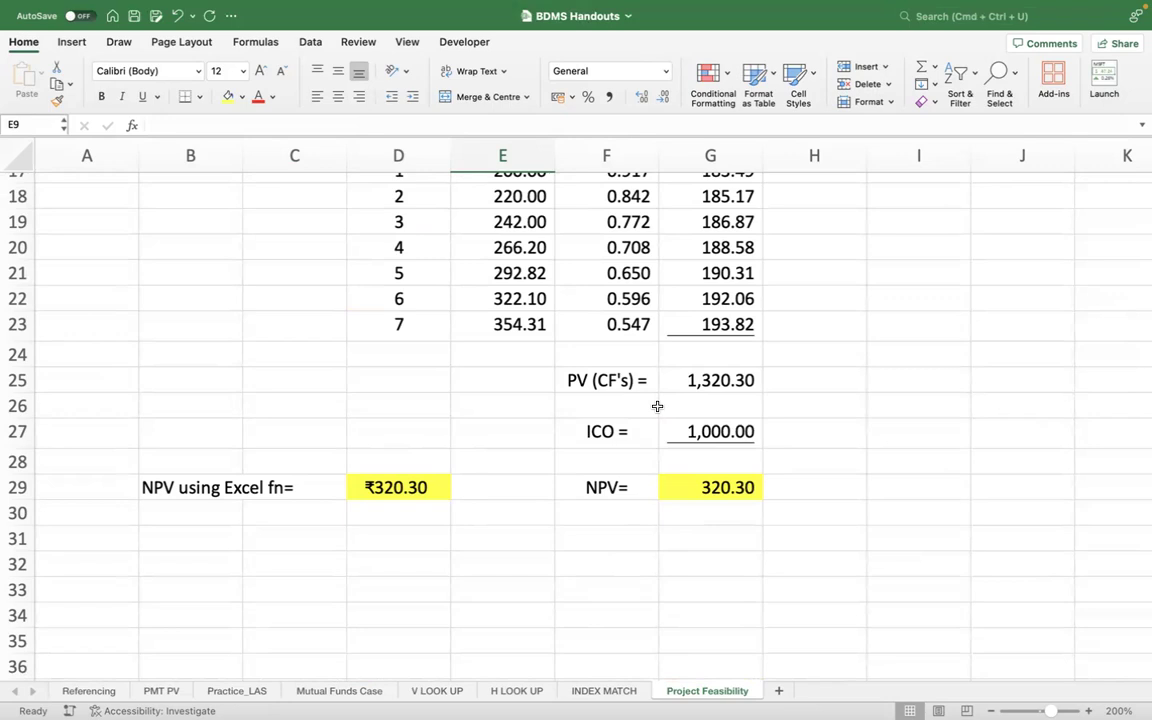
Add the headers COC in E32 and NPV in F32 below the NPV results.
{"action": "left_click", "coordinate": [493, 561]}
{"action": "type", "text": "C"}
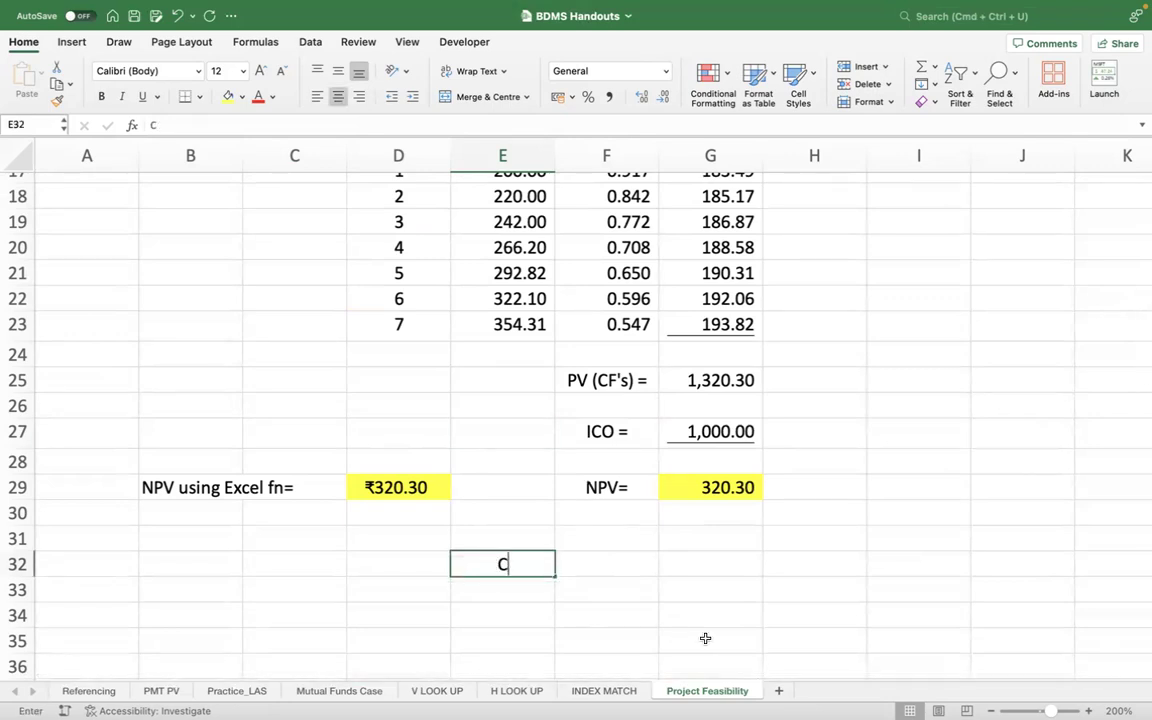
{"action": "type", "text": "OC"}
{"action": "key", "text": "Tab"}
{"action": "type", "text": "NPV"}
{"action": "key", "text": "Up"}
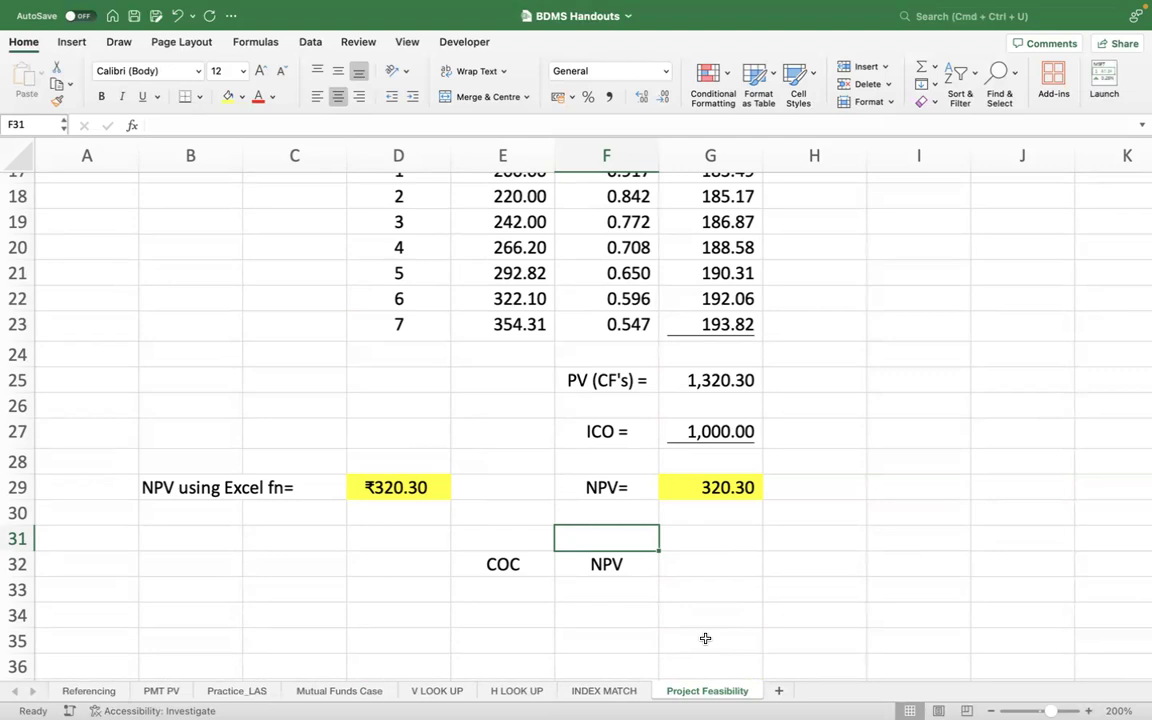
Fill the COC and NPV header cells E32:F32 with light gold.
{"action": "key", "text": "Down"}
{"action": "key", "text": "Left"}
{"action": "key", "text": "shift+Right"}
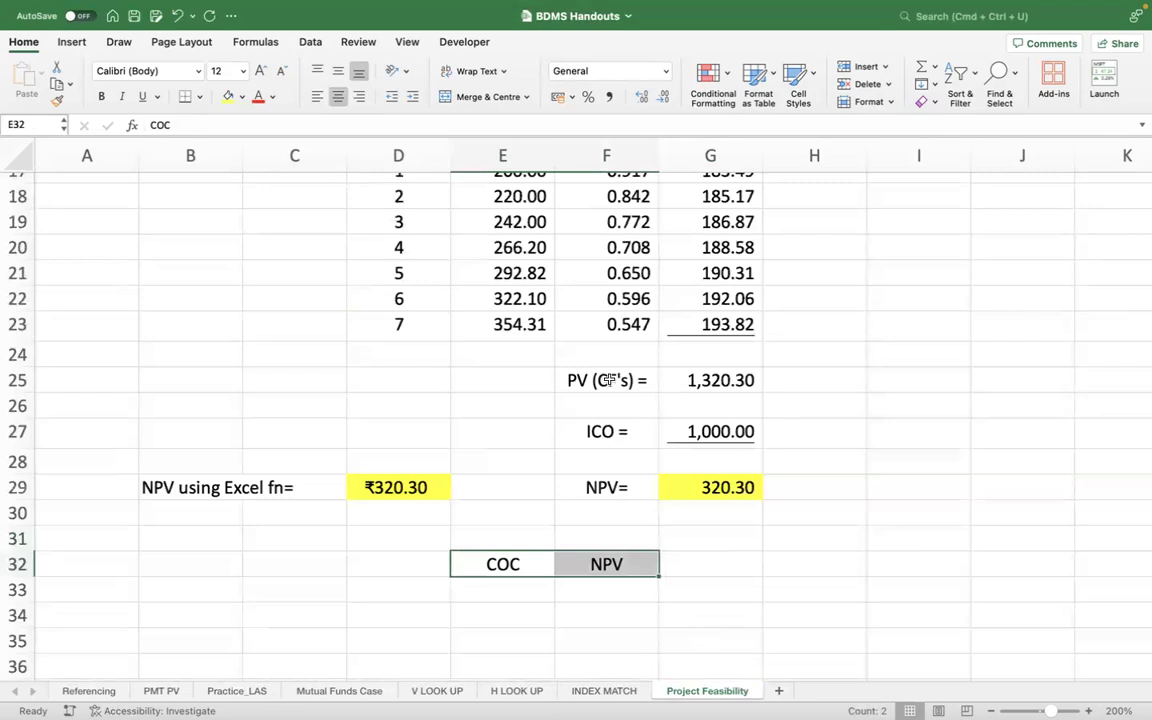
{"action": "left_click", "coordinate": [243, 97]}
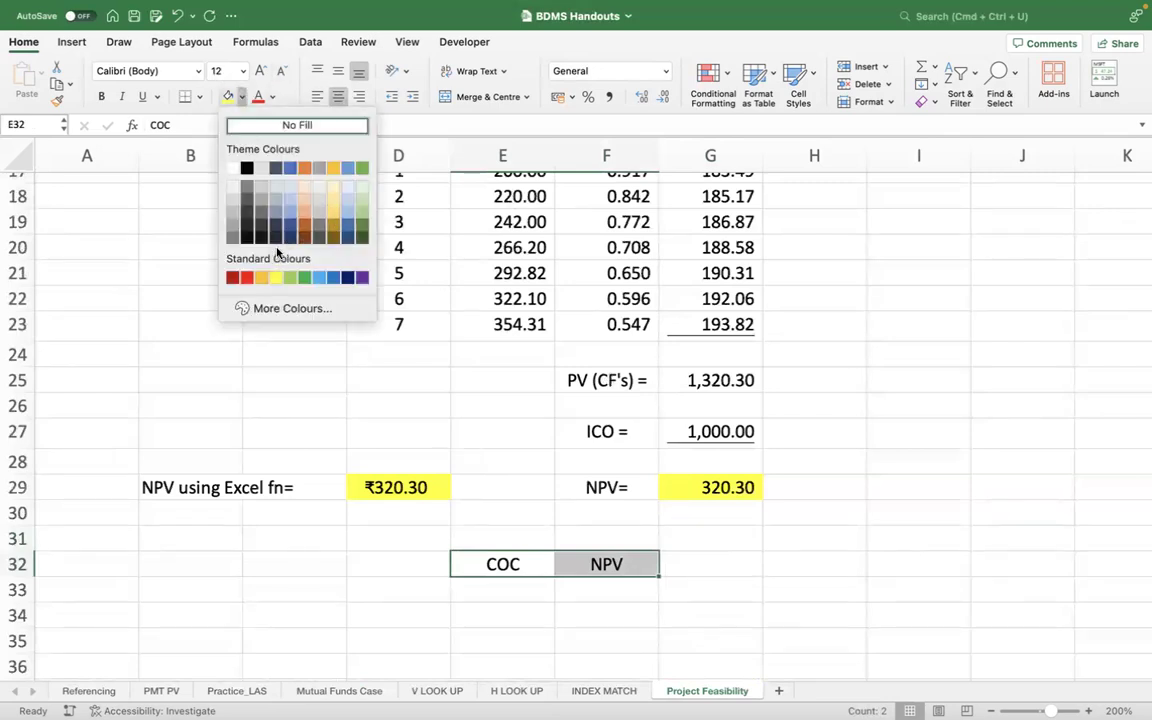
{"action": "left_click", "coordinate": [341, 216]}
{"action": "left_click", "coordinate": [635, 585]}
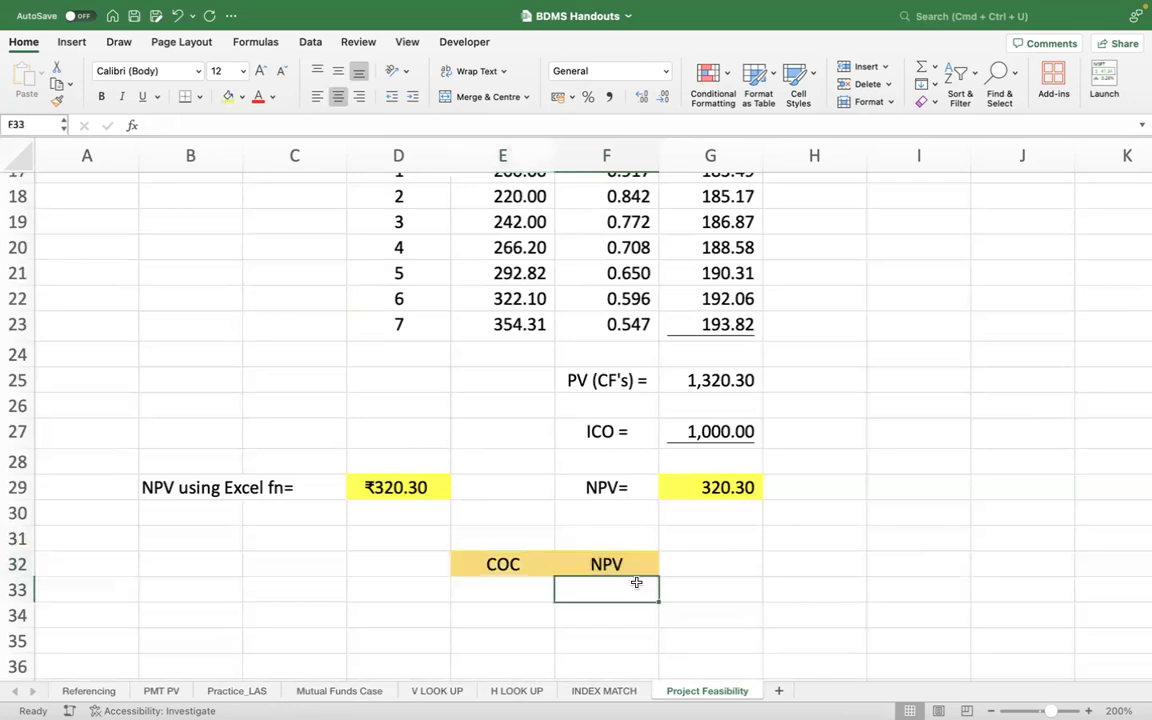
Link E33 under the COC header to the deployed cost of capital with =E8.
{"action": "left_click", "coordinate": [457, 590]}
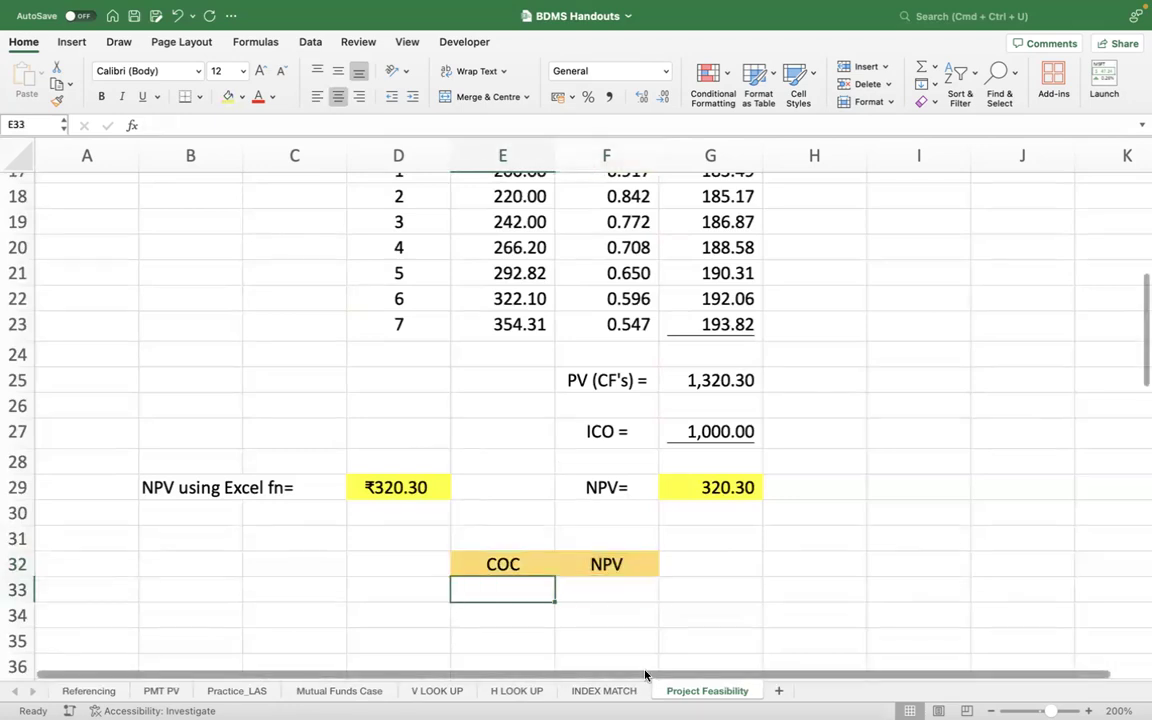
{"action": "type", "text": "="}
{"action": "scroll", "coordinate": [655, 483], "scroll_direction": "up", "scroll_amount": 6}
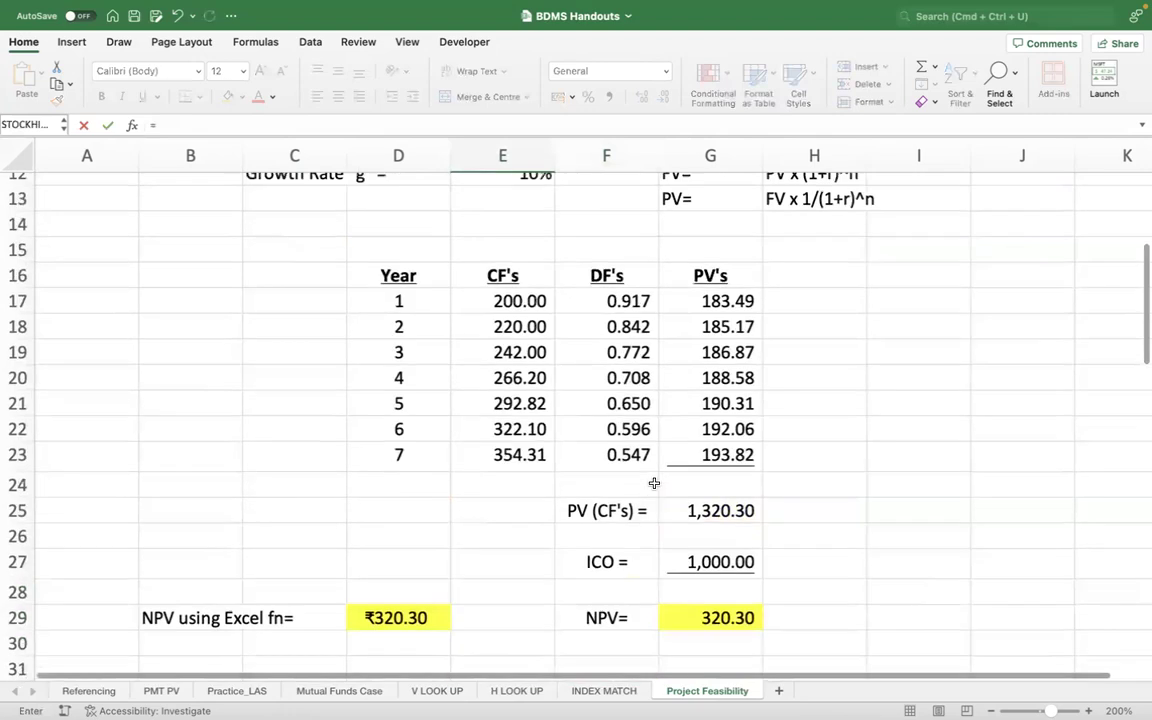
{"action": "scroll", "coordinate": [654, 483], "scroll_direction": "up", "scroll_amount": 1}
{"action": "left_click", "coordinate": [524, 340]}
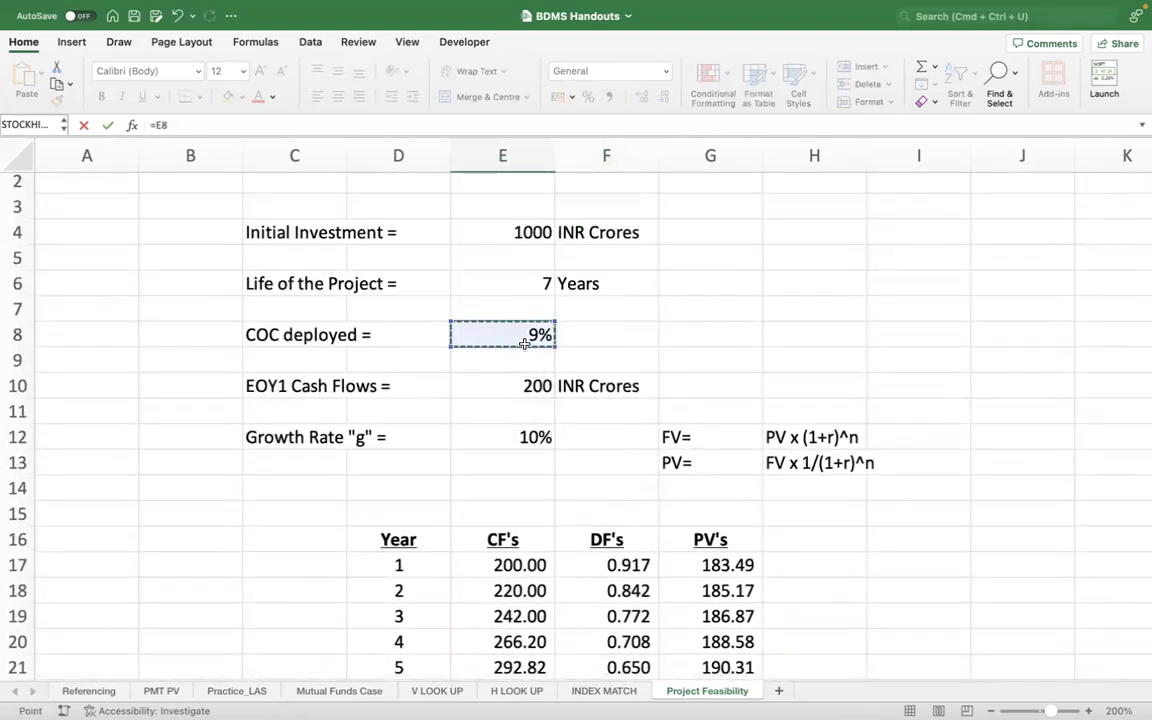
{"action": "key", "text": "Return"}
Link F33 under the NPV header to the manually calculated NPV with =G29.
{"action": "scroll", "coordinate": [524, 347], "scroll_direction": "down", "scroll_amount": 2}
{"action": "key", "text": "Up"}
{"action": "key", "text": "Right"}
{"action": "type", "text": "="}
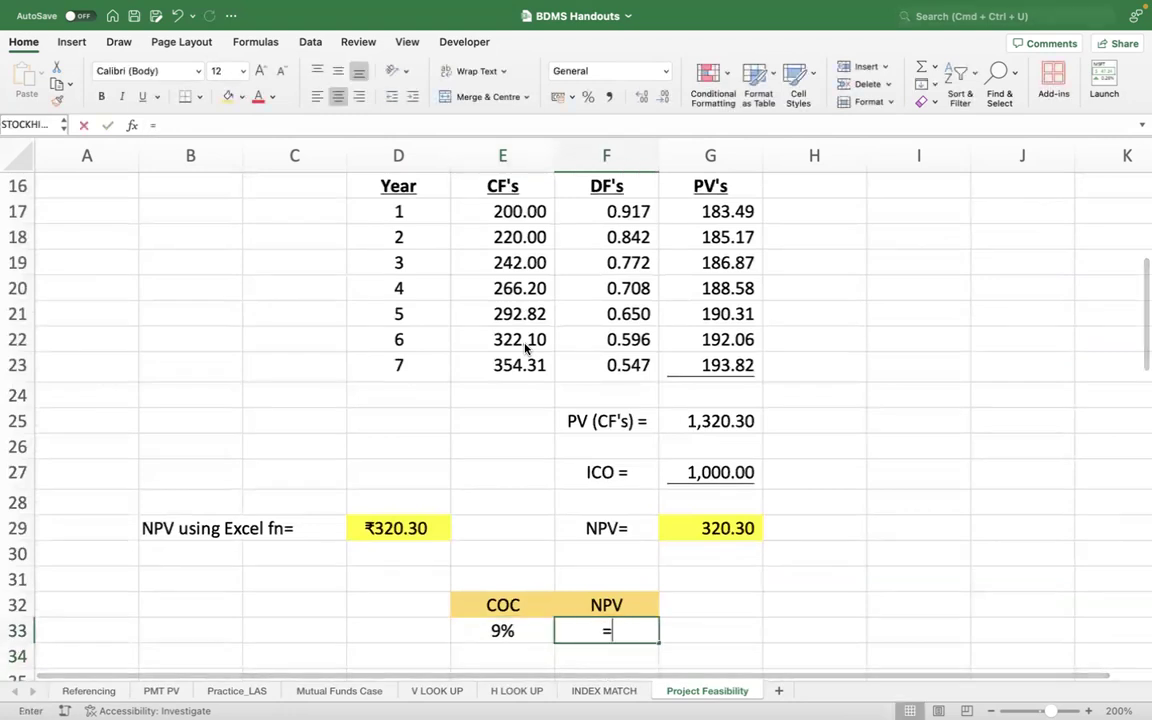
{"action": "left_click", "coordinate": [735, 526]}
{"action": "key", "text": "Return"}
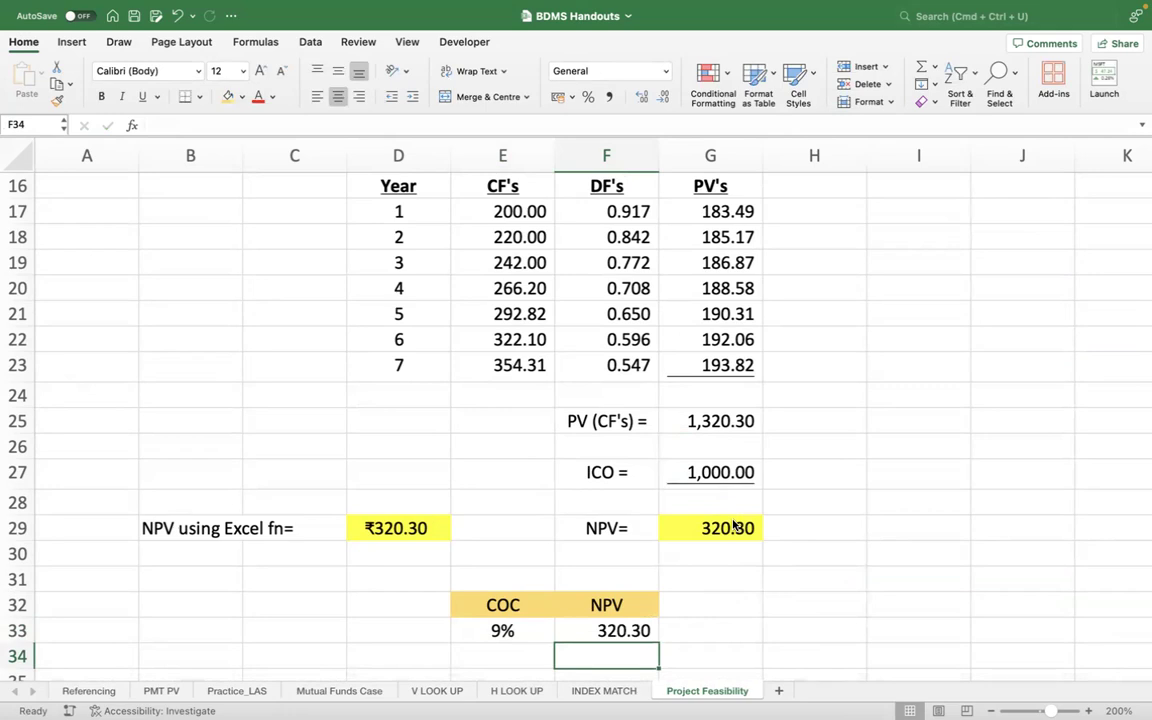
Enter 1% in E34 as the starting value of the cost of capital list.
{"action": "scroll", "coordinate": [774, 560], "scroll_direction": "down", "scroll_amount": 10}
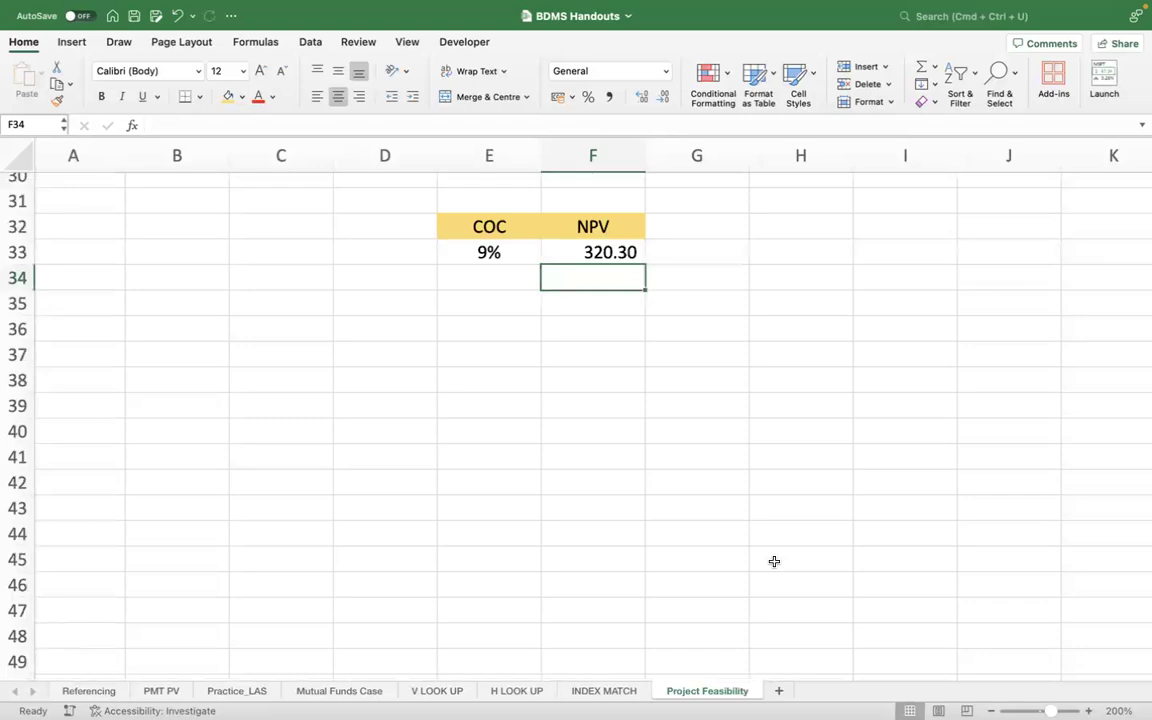
{"action": "left_click", "coordinate": [500, 276]}
{"action": "type", "text": "1%"}
{"action": "key", "text": "Return"}
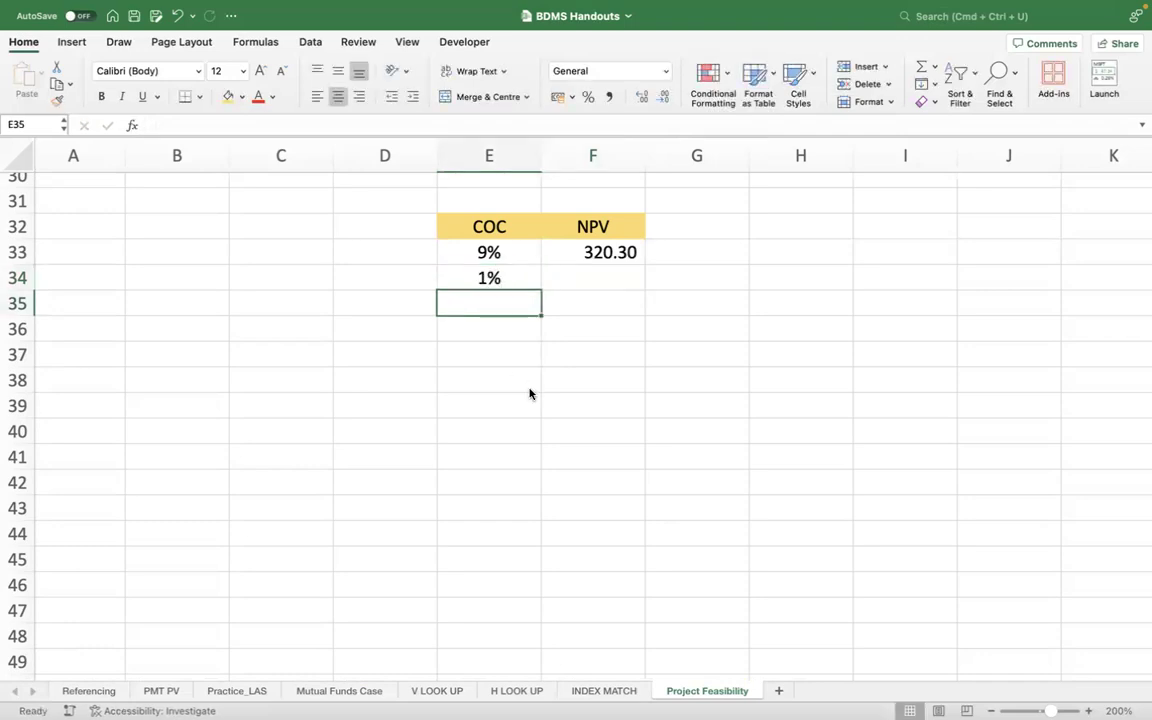
Fill a linear series down the column from E34 with a step value of 1% and a stop value of 20%.
{"action": "left_click", "coordinate": [487, 278]}
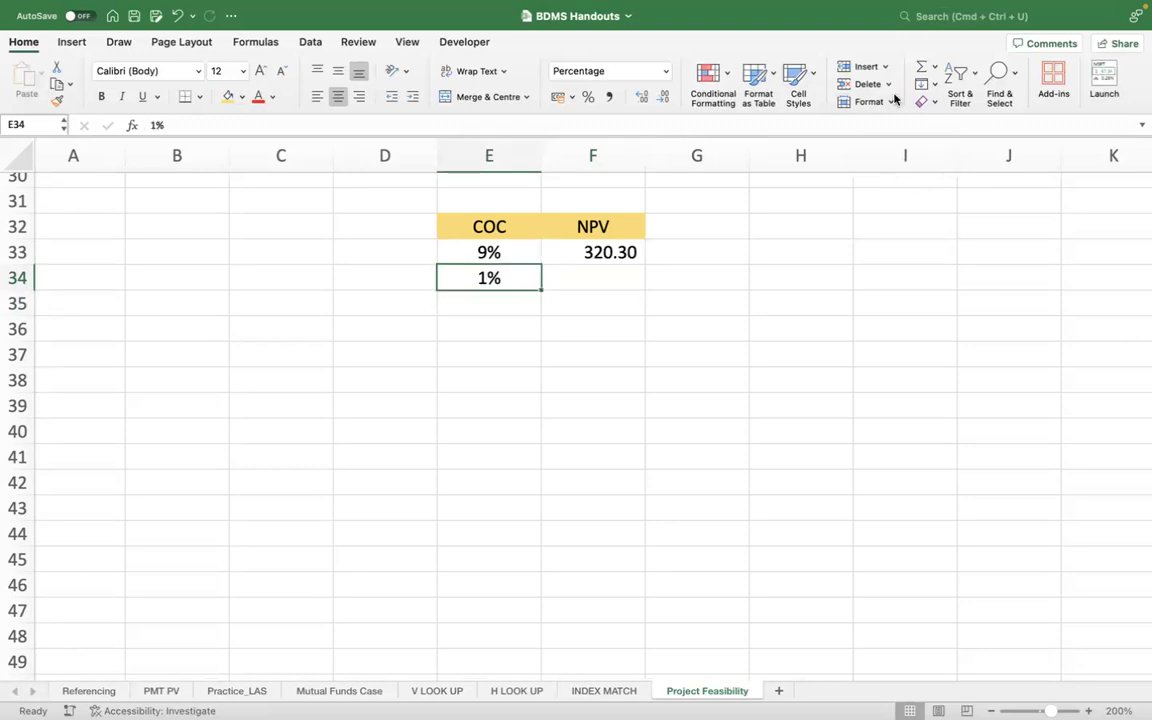
{"action": "left_click", "coordinate": [933, 84]}
{"action": "left_click", "coordinate": [955, 198]}
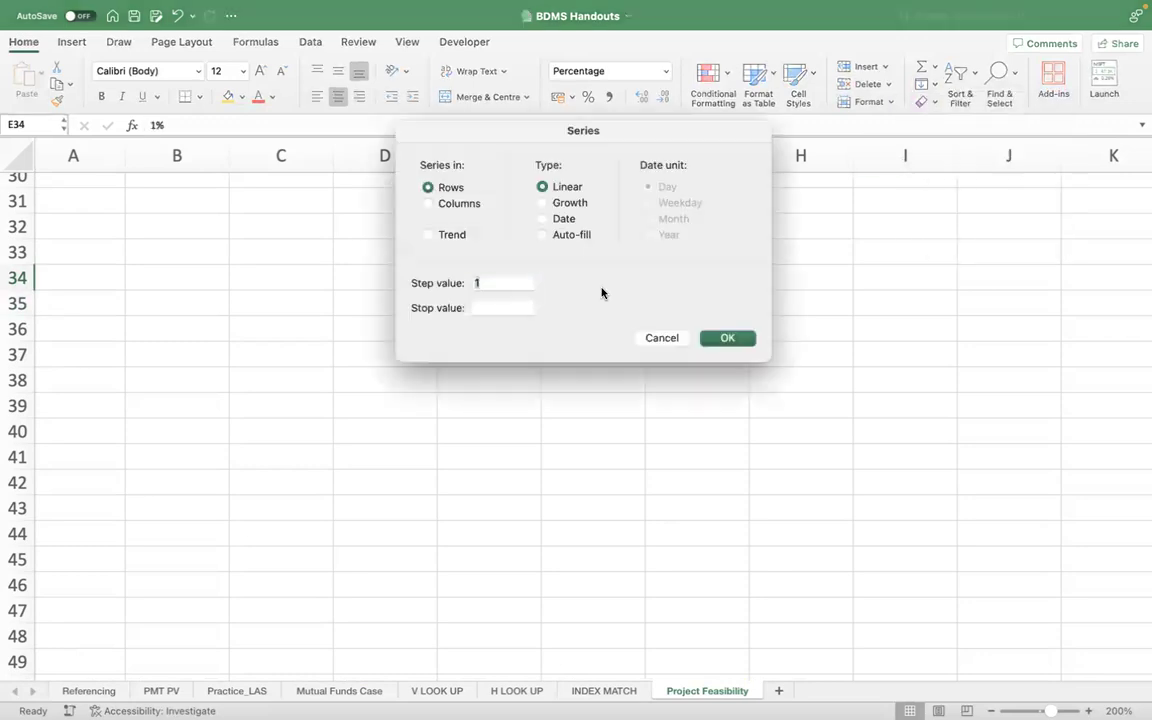
{"action": "left_click", "coordinate": [456, 204]}
{"action": "left_click", "coordinate": [488, 281]}
{"action": "type", "text": "%"}
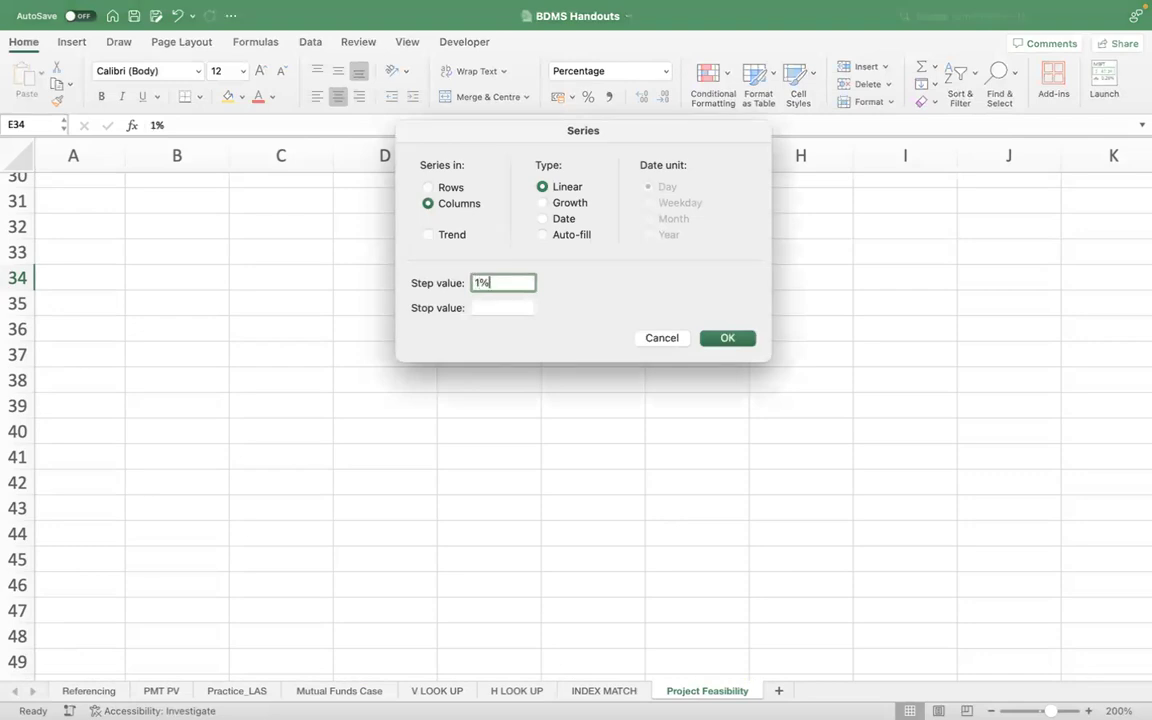
{"action": "left_click", "coordinate": [496, 308]}
{"action": "type", "text": "20%"}
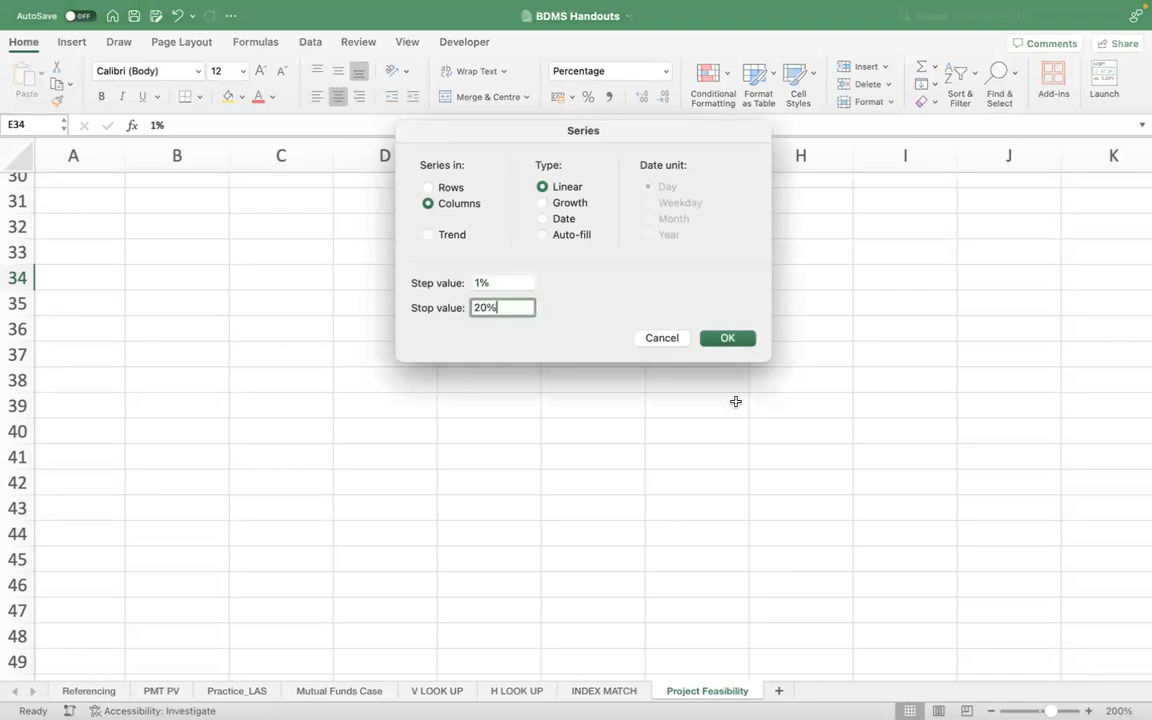
{"action": "left_click", "coordinate": [740, 339]}
{"action": "scroll", "coordinate": [833, 371], "scroll_direction": "up", "scroll_amount": 1}
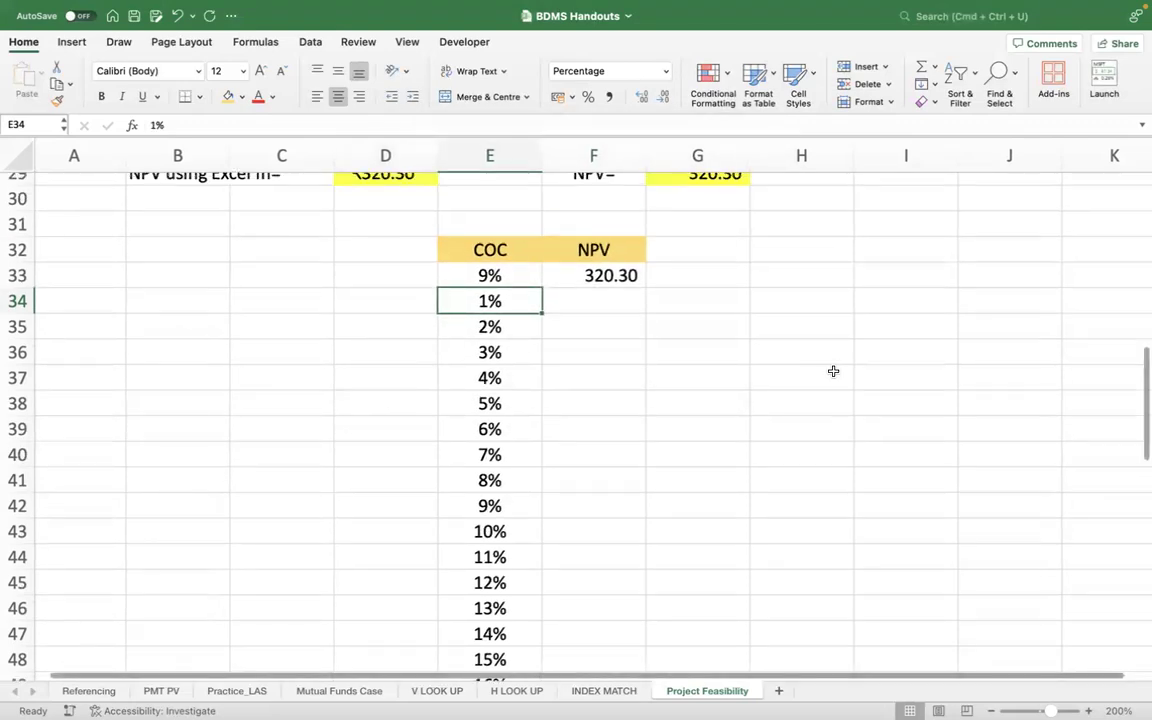
Create a what-if data table over E33:F53 with E8 as the column input cell.
{"action": "key", "text": "Up"}
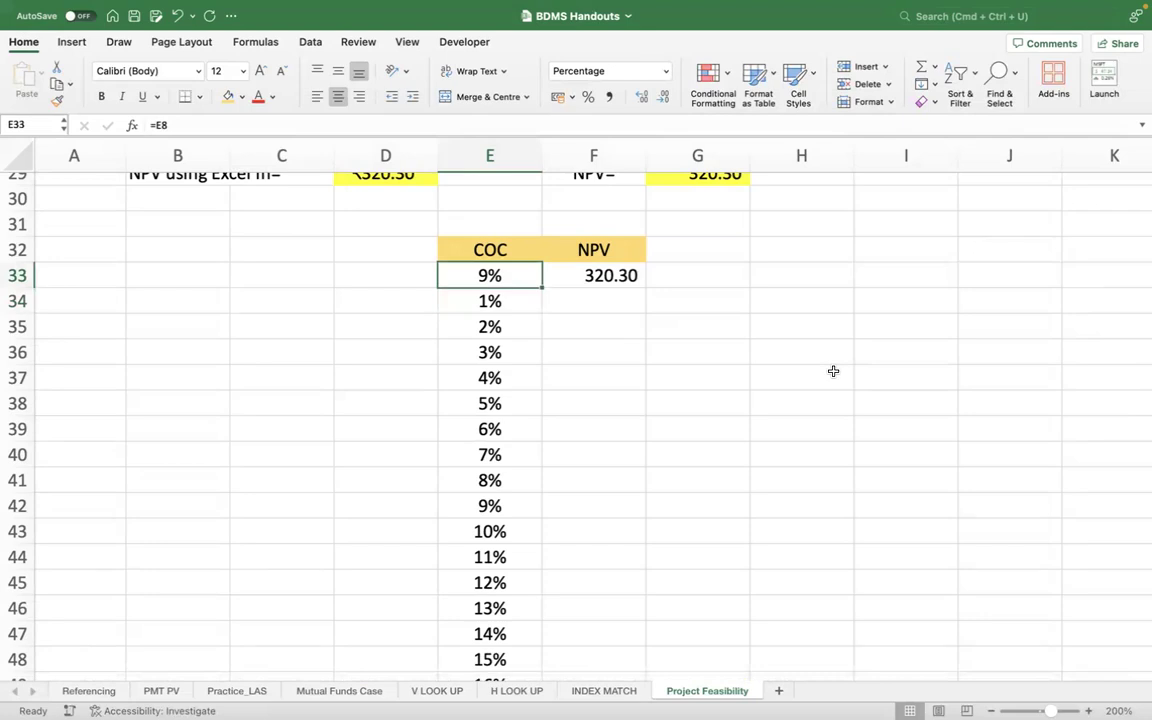
{"action": "key", "text": "shift+Right"}
{"action": "key", "text": "ctrl+shift+Down"}
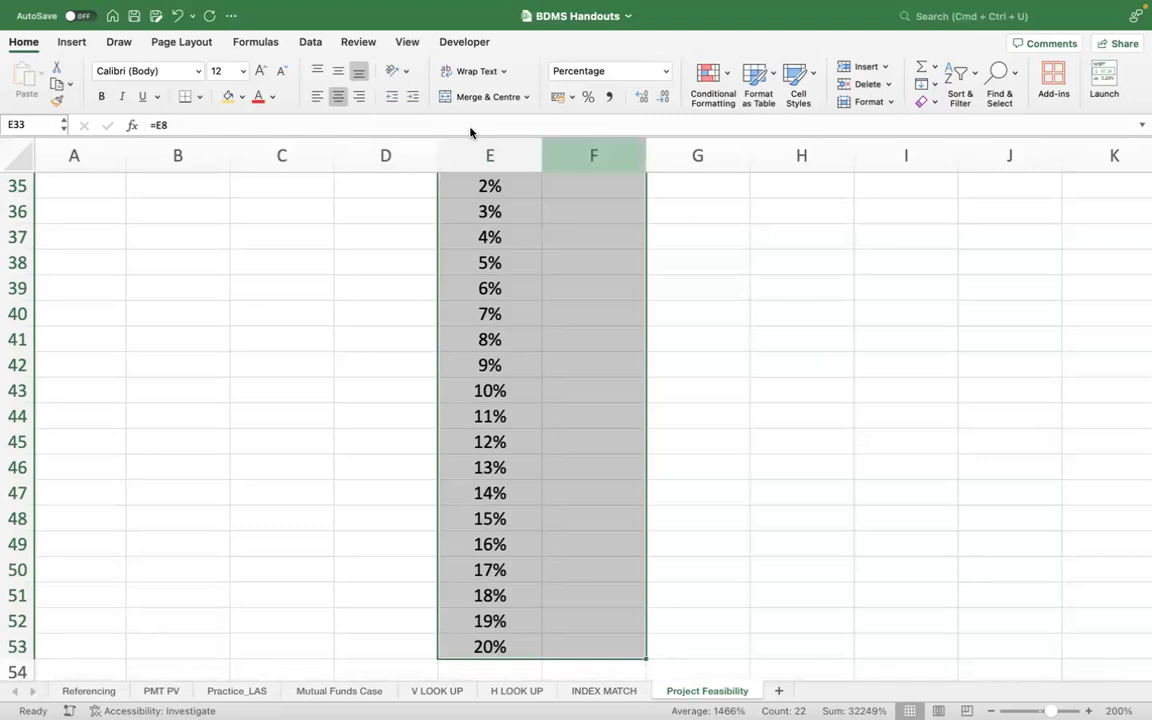
{"action": "left_click", "coordinate": [311, 42]}
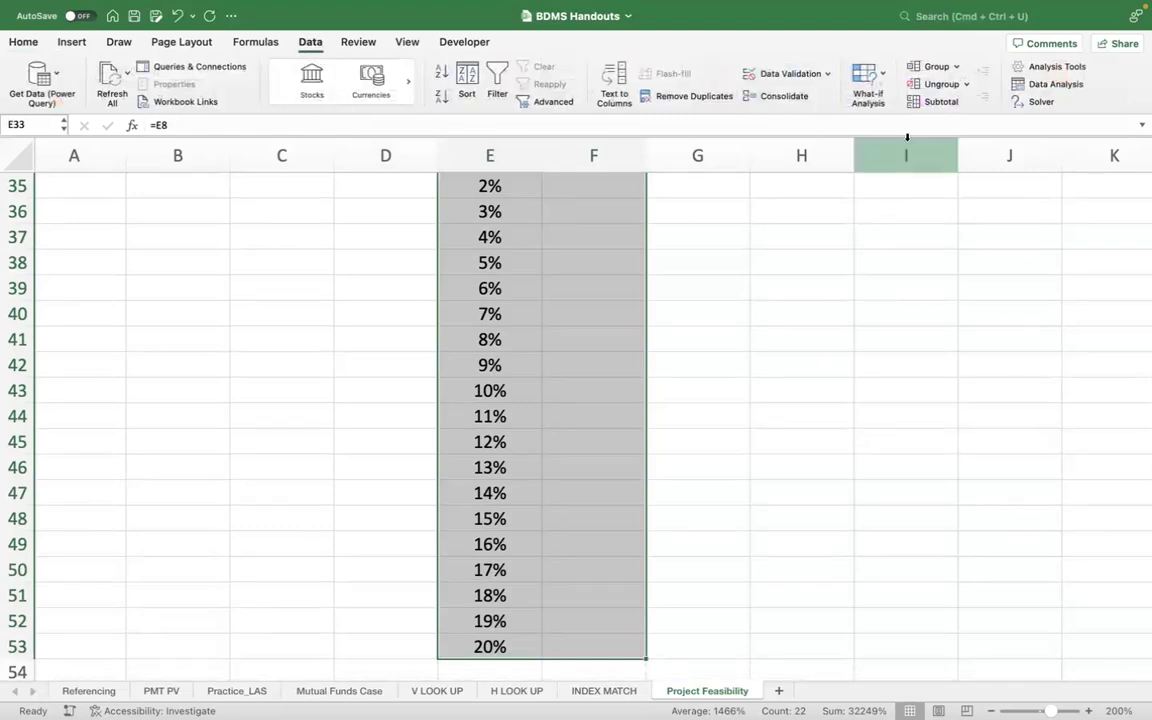
{"action": "left_click", "coordinate": [869, 80]}
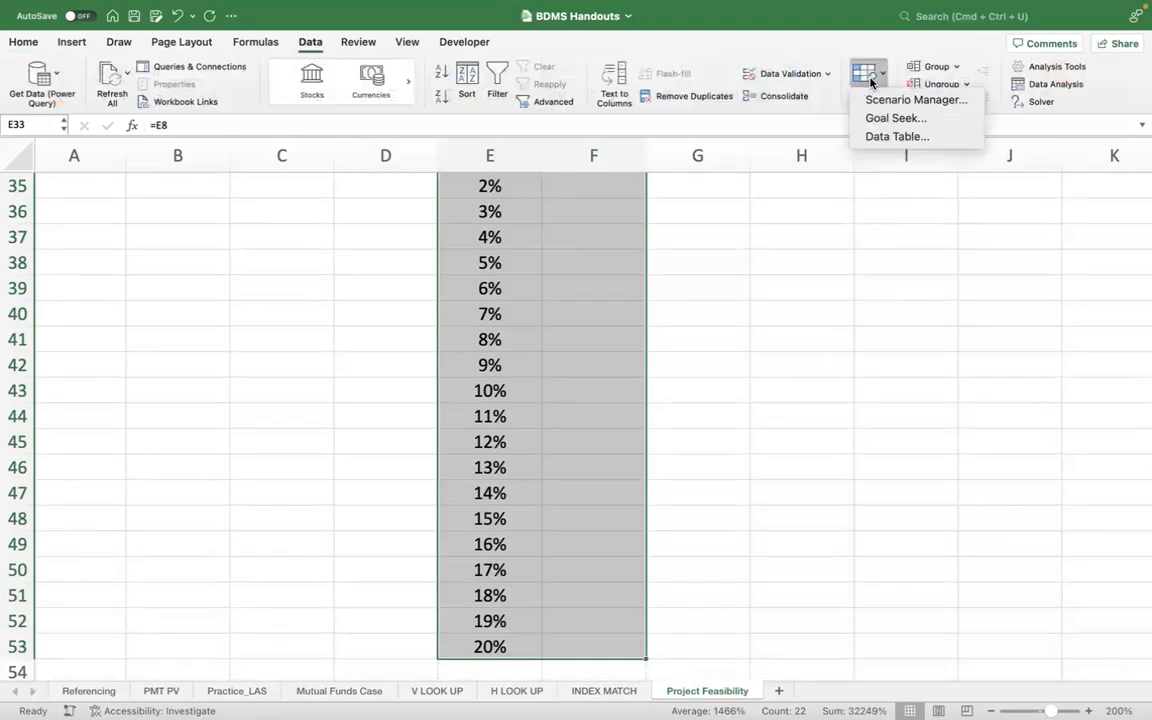
{"action": "left_click", "coordinate": [869, 137]}
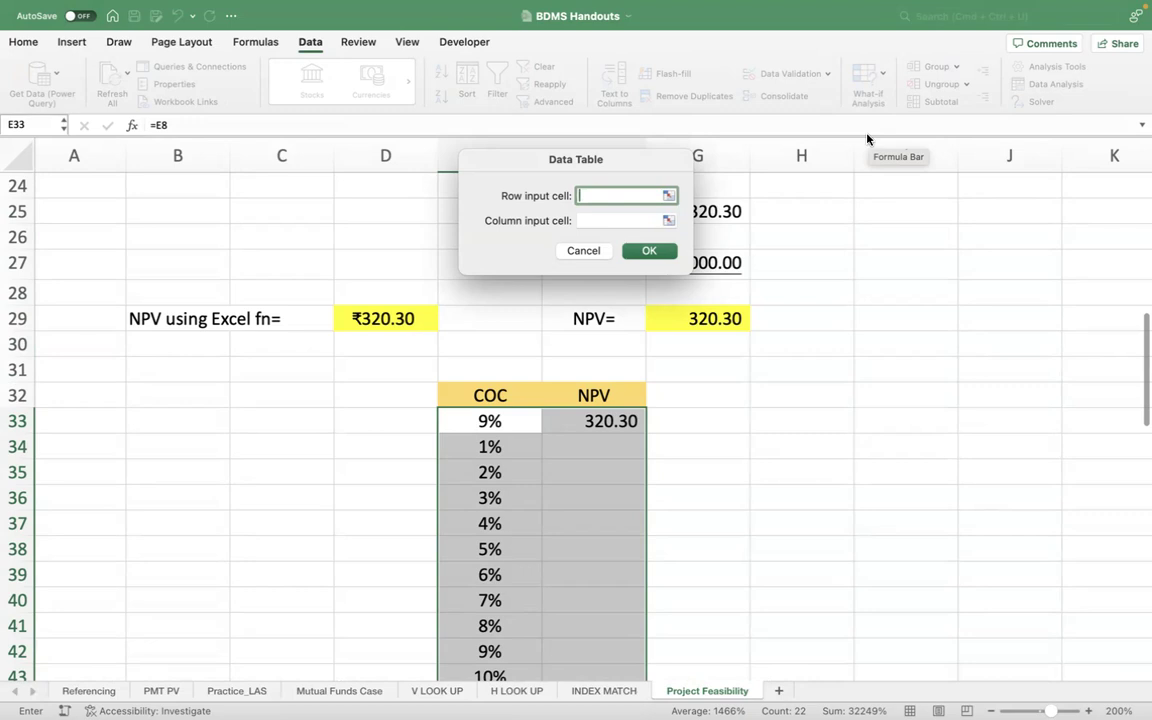
{"action": "left_click", "coordinate": [584, 220]}
{"action": "left_click_drag", "start_coordinate": [588, 162], "coordinate": [1018, 241]}
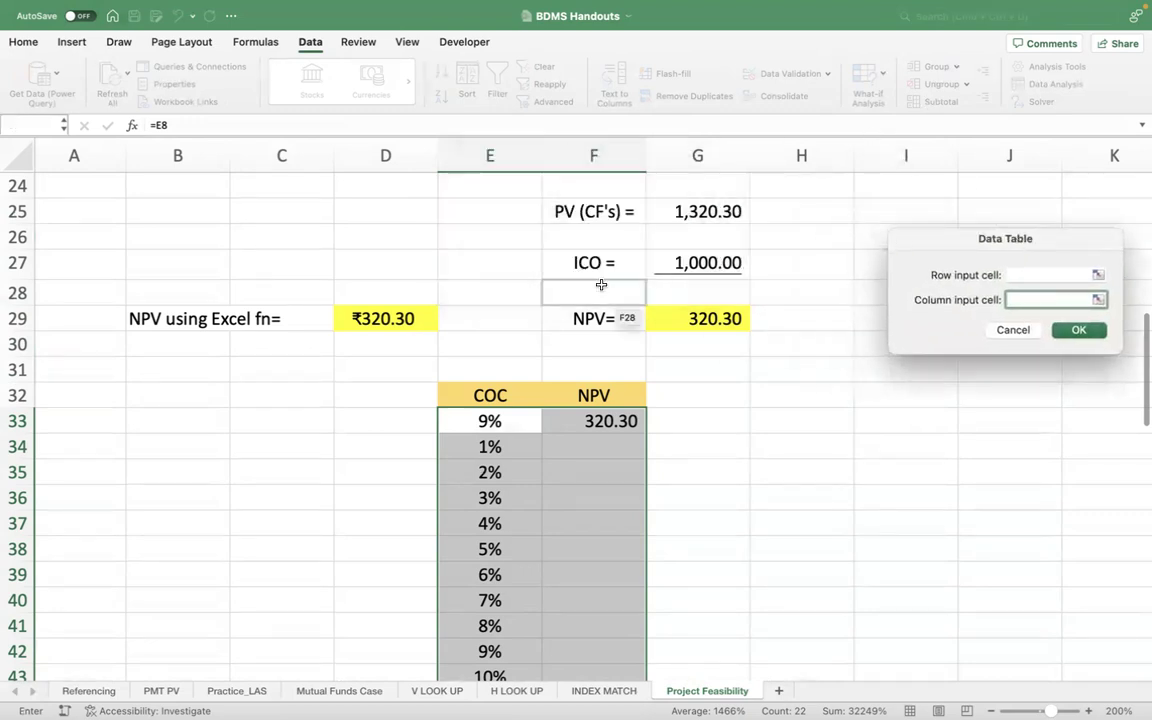
{"action": "scroll", "coordinate": [601, 285], "scroll_direction": "up", "scroll_amount": 10}
{"action": "left_click", "coordinate": [480, 364]}
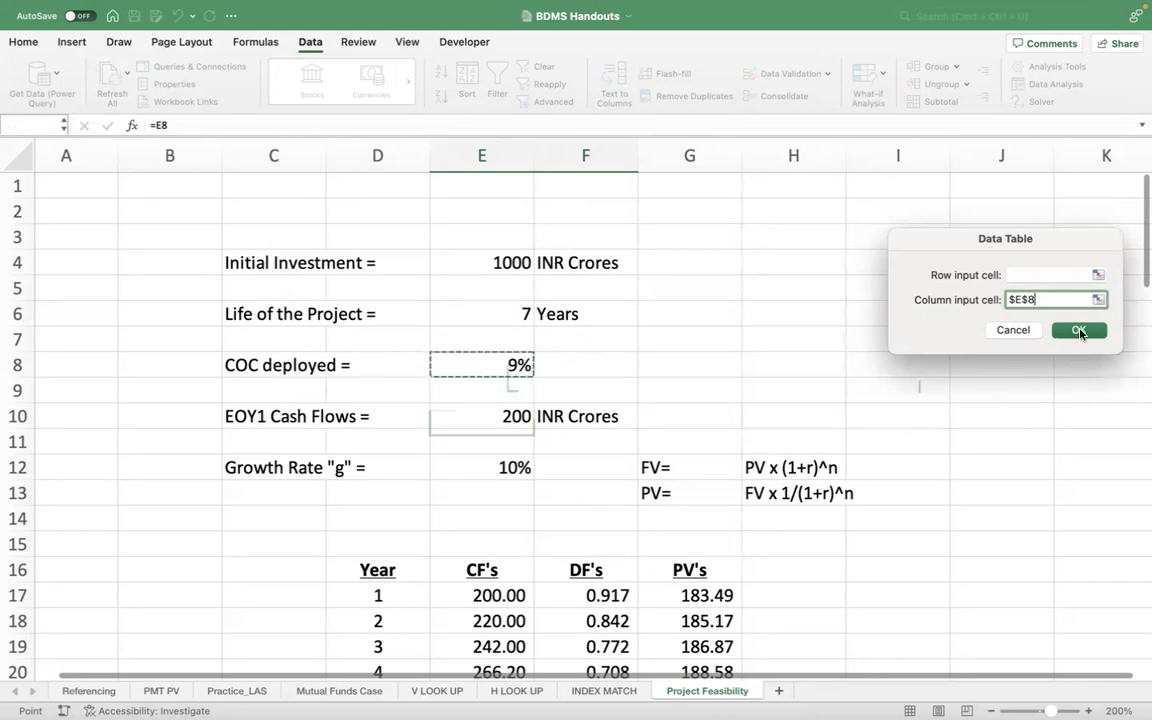
{"action": "key", "text": "Return"}
Apply comma style number formatting to the NPV values in F33:F53.
{"action": "scroll", "coordinate": [932, 511], "scroll_direction": "down", "scroll_amount": 3}
{"action": "scroll", "coordinate": [932, 511], "scroll_direction": "down", "scroll_amount": 8}
{"action": "scroll", "coordinate": [932, 511], "scroll_direction": "up", "scroll_amount": 2}
{"action": "left_click", "coordinate": [578, 289]}
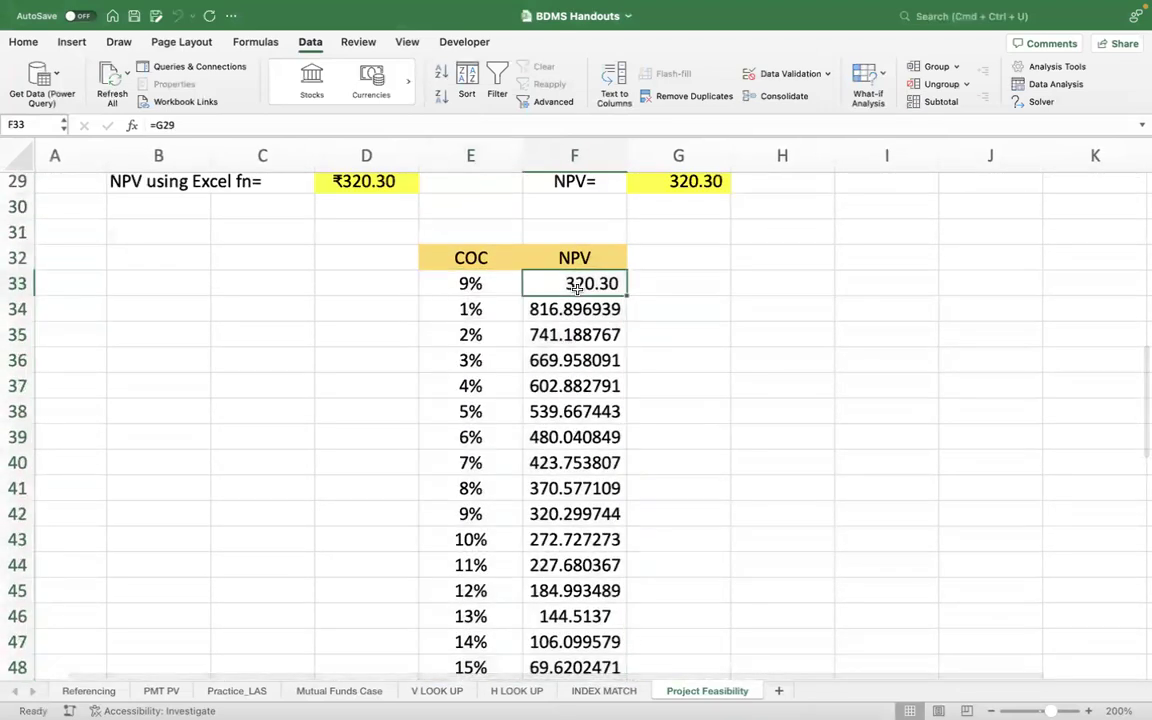
{"action": "key", "text": "Left"}
{"action": "key", "text": "Down"}
{"action": "key", "text": "Right"}
{"action": "key", "text": "Up"}
{"action": "key", "text": "super+shift+Down"}
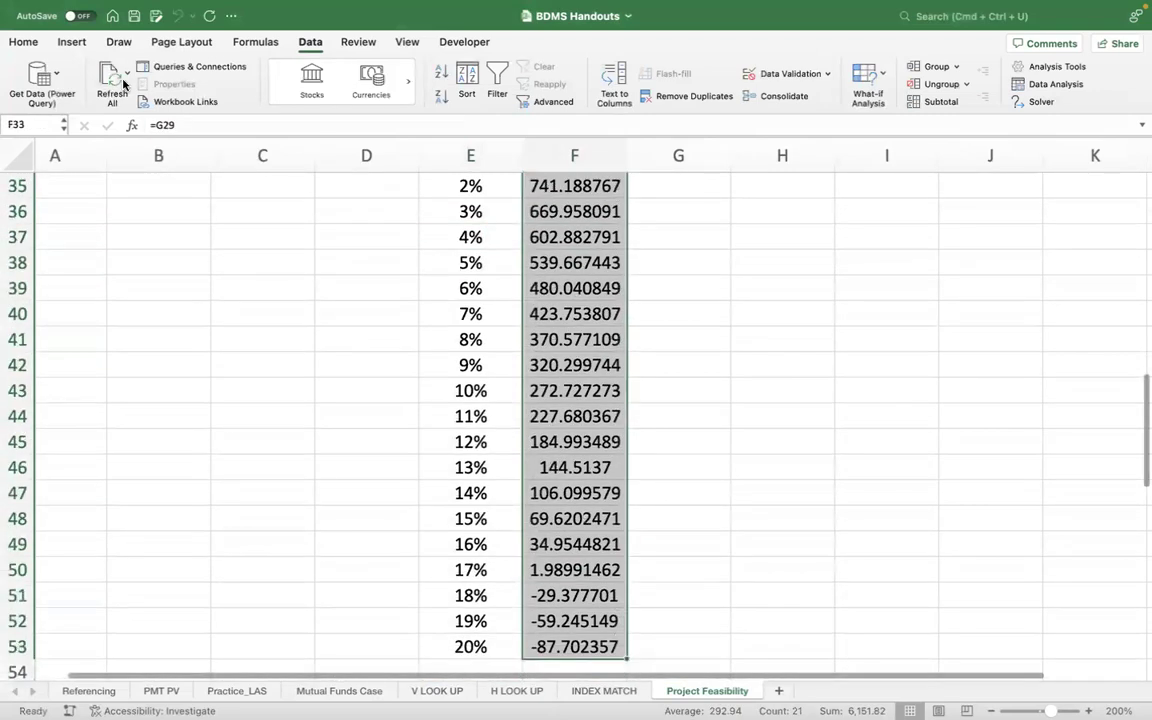
{"action": "left_click", "coordinate": [22, 42]}
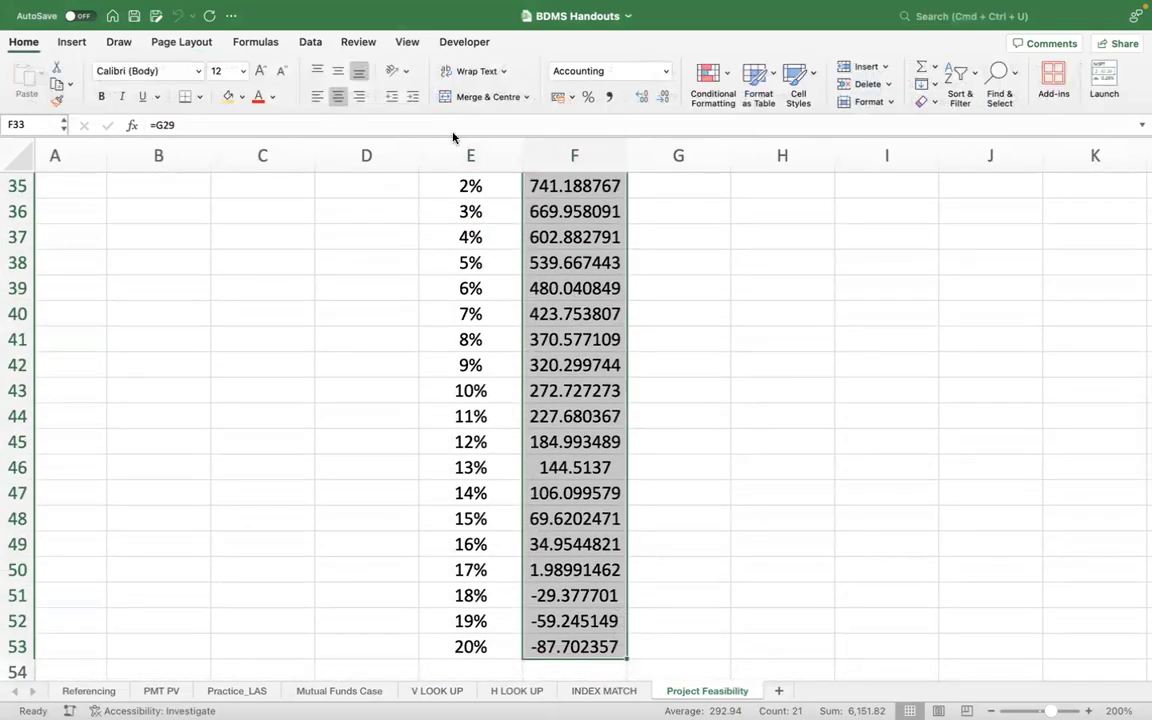
{"action": "left_click", "coordinate": [609, 96]}
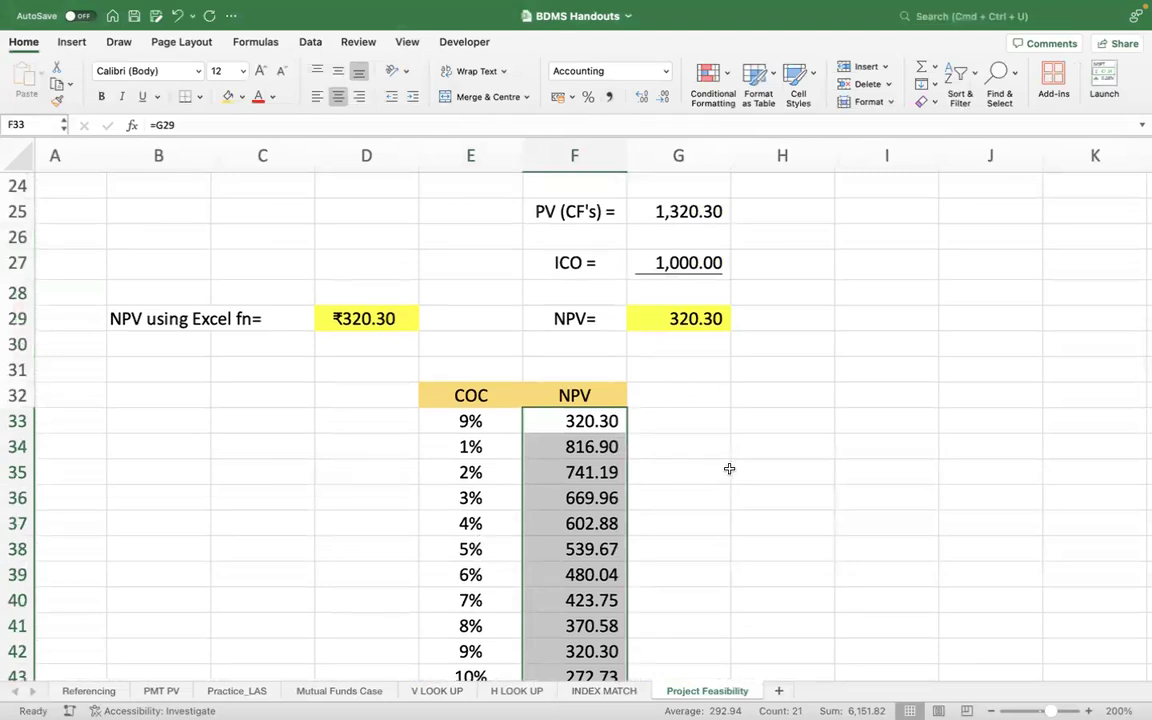
Fill the base case row E33:F33 with light gold and make the headers in E32:F32 bold.
{"action": "left_click", "coordinate": [669, 455]}
{"action": "left_click_drag", "start_coordinate": [465, 418], "coordinate": [575, 395]}
{"action": "left_click", "coordinate": [228, 96]}
{"action": "key", "text": "super+b"}
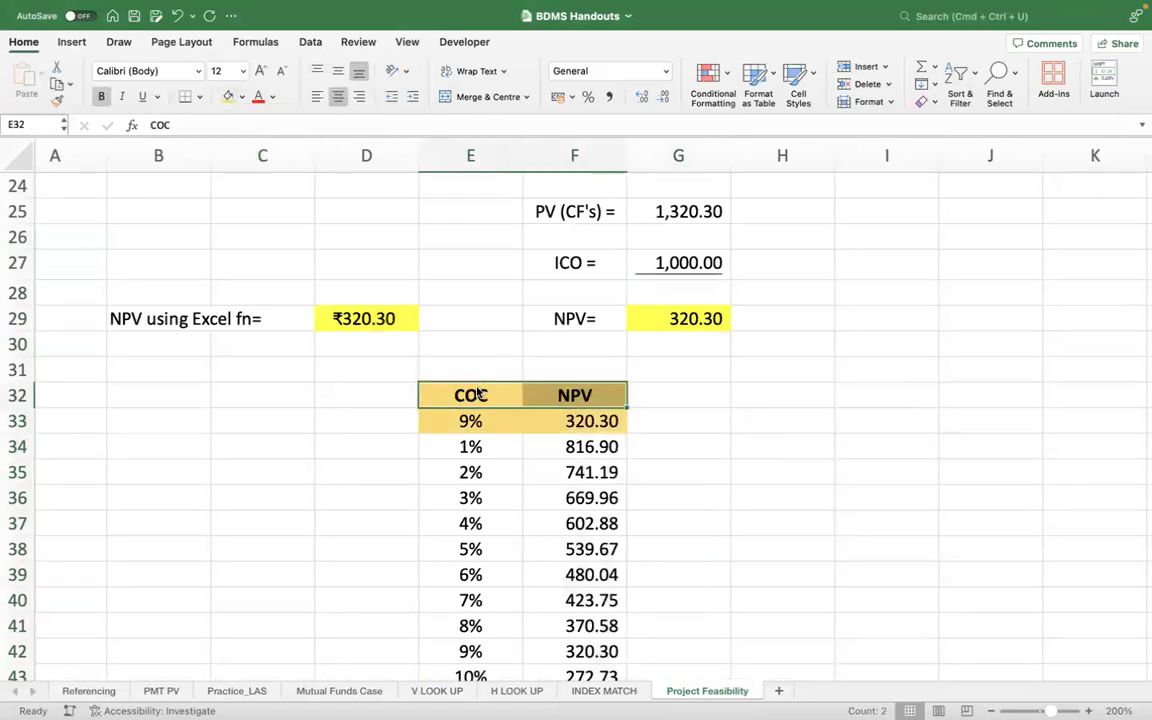
Examine the data table's NPV for each cost of capital from 1% to 20%, including where its sign changes.
{"action": "key", "text": "Down"}
{"action": "key", "text": "Down"}
{"action": "key", "text": "Right"}
{"action": "key", "text": "Down"}
{"action": "key", "text": "Down"}
{"action": "key", "text": "Down"}
{"action": "key", "text": "Down"}
{"action": "key", "text": "Down"}
{"action": "key", "text": "Down"}
{"action": "key", "text": "Down"}
{"action": "key", "text": "Down"}
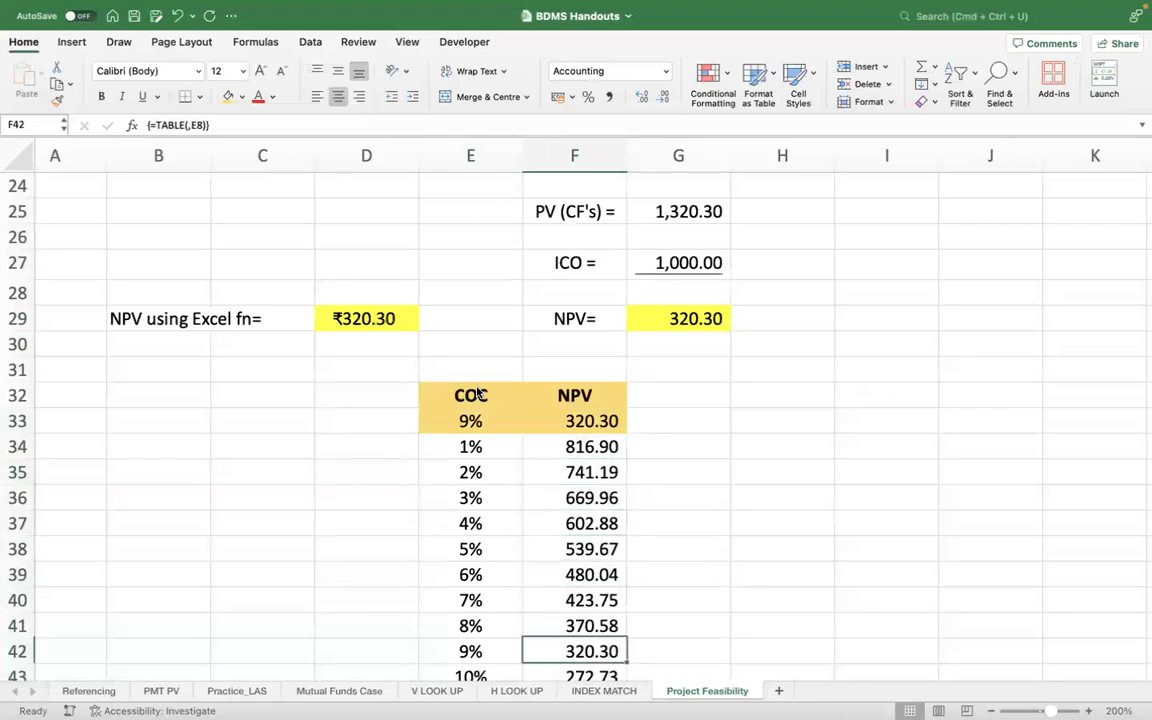
{"action": "key", "text": "Down"}
{"action": "key", "text": "Down"}
{"action": "key", "text": "Down"}
{"action": "key", "text": "Down"}
{"action": "key", "text": "Down"}
{"action": "key", "text": "Down"}
{"action": "key", "text": "Down"}
{"action": "key", "text": "Down"}
{"action": "key", "text": "Up"}
{"action": "key", "text": "Up"}
{"action": "key", "text": "Up"}
{"action": "key", "text": "Up"}
{"action": "key", "text": "Up"}
{"action": "key", "text": "Up"}
{"action": "key", "text": "Up"}
{"action": "key", "text": "Up"}
{"action": "key", "text": "Up"}
{"action": "key", "text": "Up"}
{"action": "key", "text": "Up"}
{"action": "key", "text": "Up"}
{"action": "key", "text": "Up"}
{"action": "key", "text": "Up"}
{"action": "key", "text": "Up"}
{"action": "key", "text": "Up"}
{"action": "key", "text": "Up"}
{"action": "key", "text": "Down"}
{"action": "key", "text": "Down"}
{"action": "key", "text": "Down"}
{"action": "key", "text": "Down"}
{"action": "key", "text": "Down"}
{"action": "key", "text": "Down"}
{"action": "key", "text": "Up"}
{"action": "key", "text": "Up"}
{"action": "key", "text": "Up"}
{"action": "key", "text": "Up"}
{"action": "key", "text": "Up"}
{"action": "key", "text": "Down"}
{"action": "key", "text": "Down"}
{"action": "key", "text": "Down"}
{"action": "key", "text": "Down"}
{"action": "key", "text": "Down"}
{"action": "key", "text": "Down"}
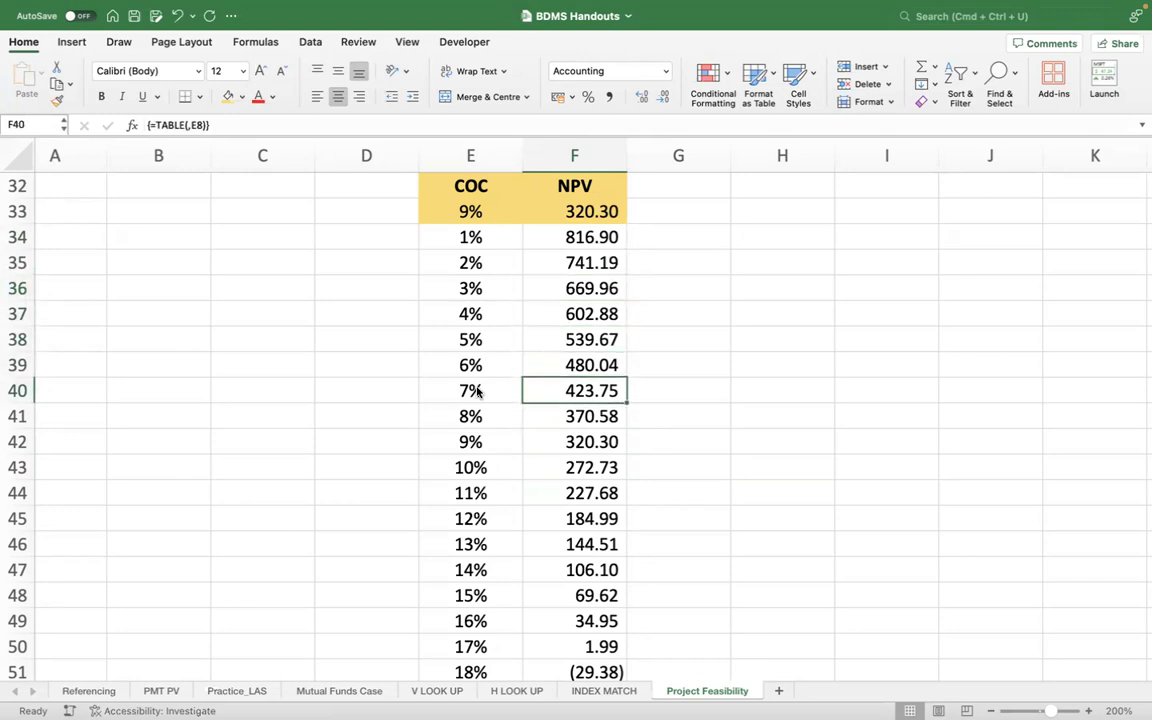
{"action": "key", "text": "Down"}
{"action": "key", "text": "Down"}
{"action": "key", "text": "Down"}
{"action": "key", "text": "Down"}
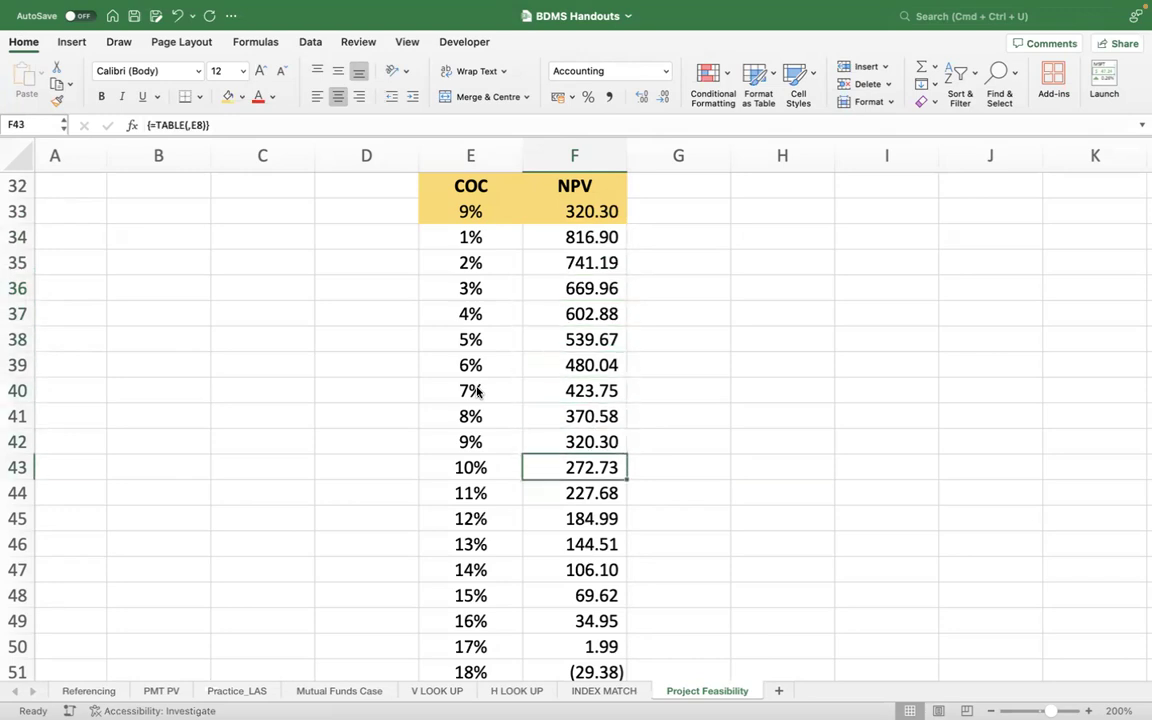
{"action": "key", "text": "Down"}
{"action": "key", "text": "Down"}
{"action": "key", "text": "Down"}
{"action": "key", "text": "Down"}
{"action": "key", "text": "Down"}
{"action": "key", "text": "Down"}
{"action": "key", "text": "Down"}
{"action": "key", "text": "Down"}
{"action": "key", "text": "Down"}
{"action": "key", "text": "Down"}
{"action": "key", "text": "Down"}
{"action": "key", "text": "Down"}
{"action": "key", "text": "Up"}
{"action": "key", "text": "Up"}
{"action": "key", "text": "Up"}
{"action": "key", "text": "Up"}
{"action": "key", "text": "Up"}
{"action": "key", "text": "Up"}
{"action": "key", "text": "Down"}
{"action": "key", "text": "Down"}
{"action": "key", "text": "Down"}
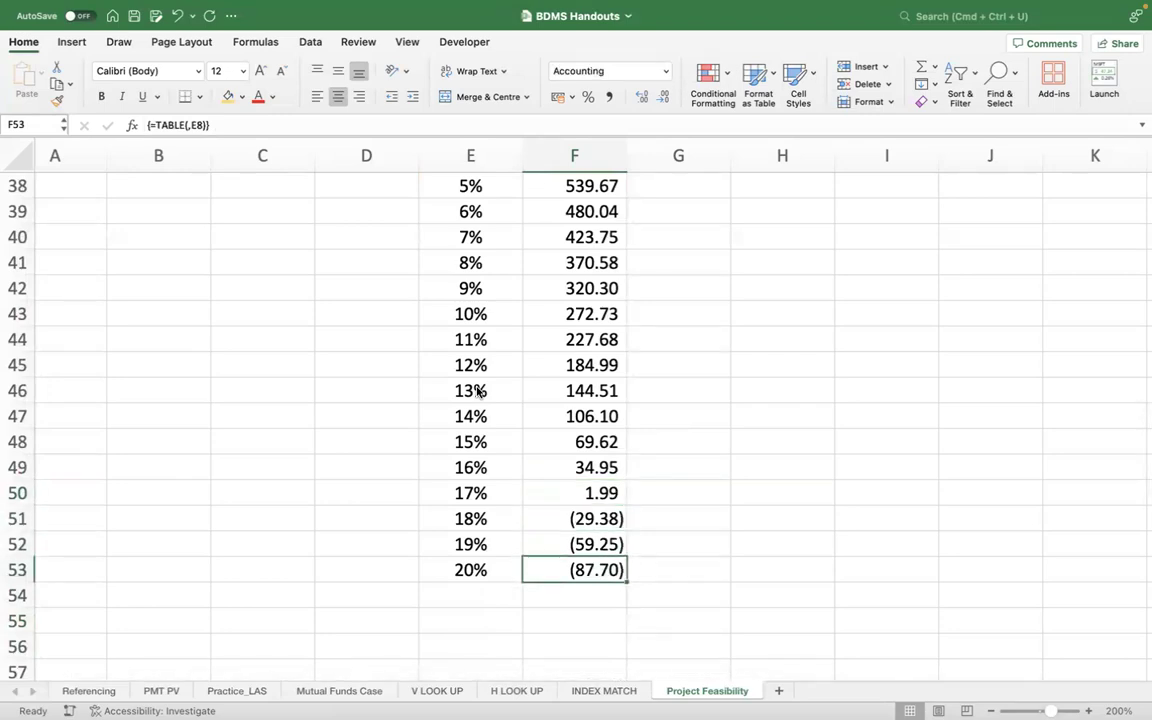
Fill the 17% and 18% rows of the data table, E50:F51, with light orange.
{"action": "key", "text": "Down"}
{"action": "key", "text": "Down"}
{"action": "key", "text": "Down"}
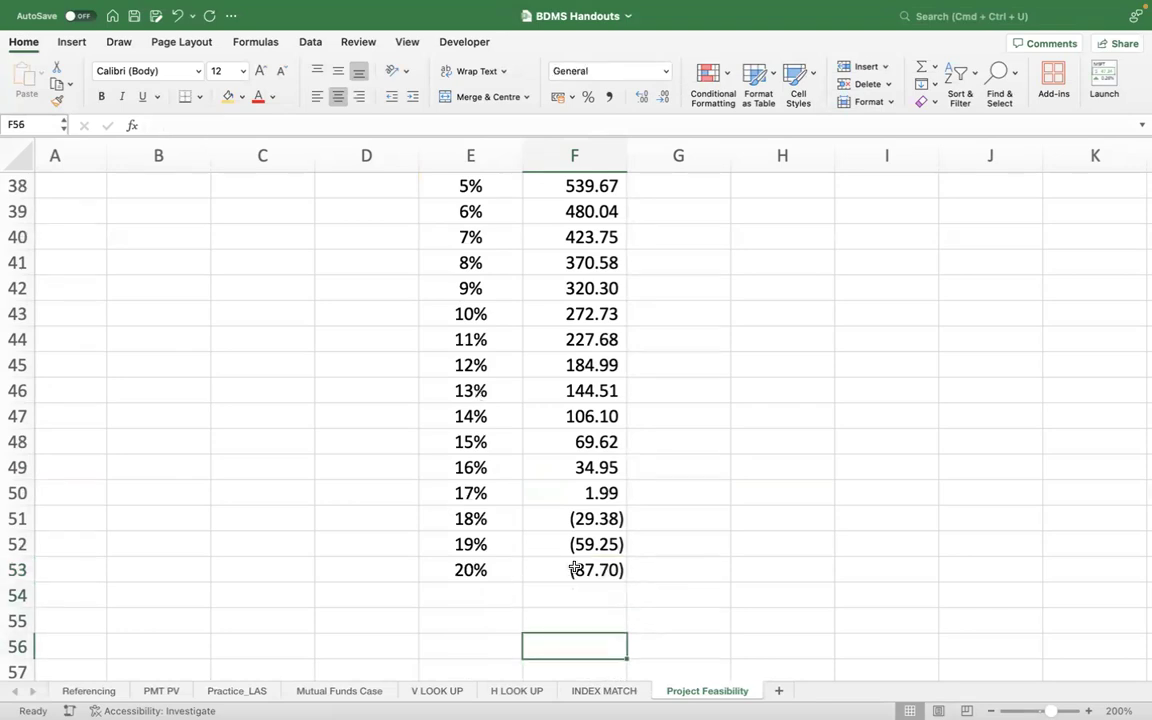
{"action": "scroll", "coordinate": [679, 528], "scroll_direction": "down", "scroll_amount": 1}
{"action": "scroll", "coordinate": [679, 528], "scroll_direction": "right", "scroll_amount": 1}
{"action": "scroll", "coordinate": [679, 528], "scroll_direction": "down", "scroll_amount": 2}
{"action": "scroll", "coordinate": [679, 528], "scroll_direction": "right", "scroll_amount": 1}
{"action": "left_click_drag", "start_coordinate": [406, 404], "coordinate": [566, 431]}
{"action": "left_click", "coordinate": [243, 97]}
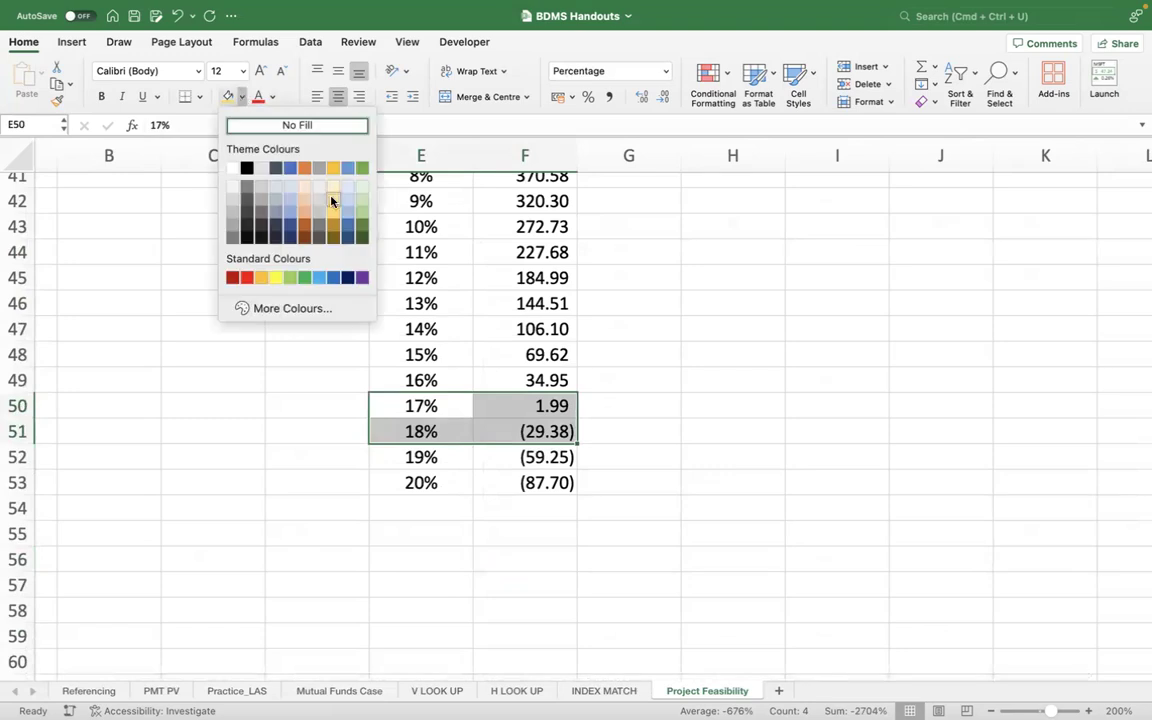
{"action": "left_click", "coordinate": [303, 186]}
{"action": "left_click", "coordinate": [752, 451]}
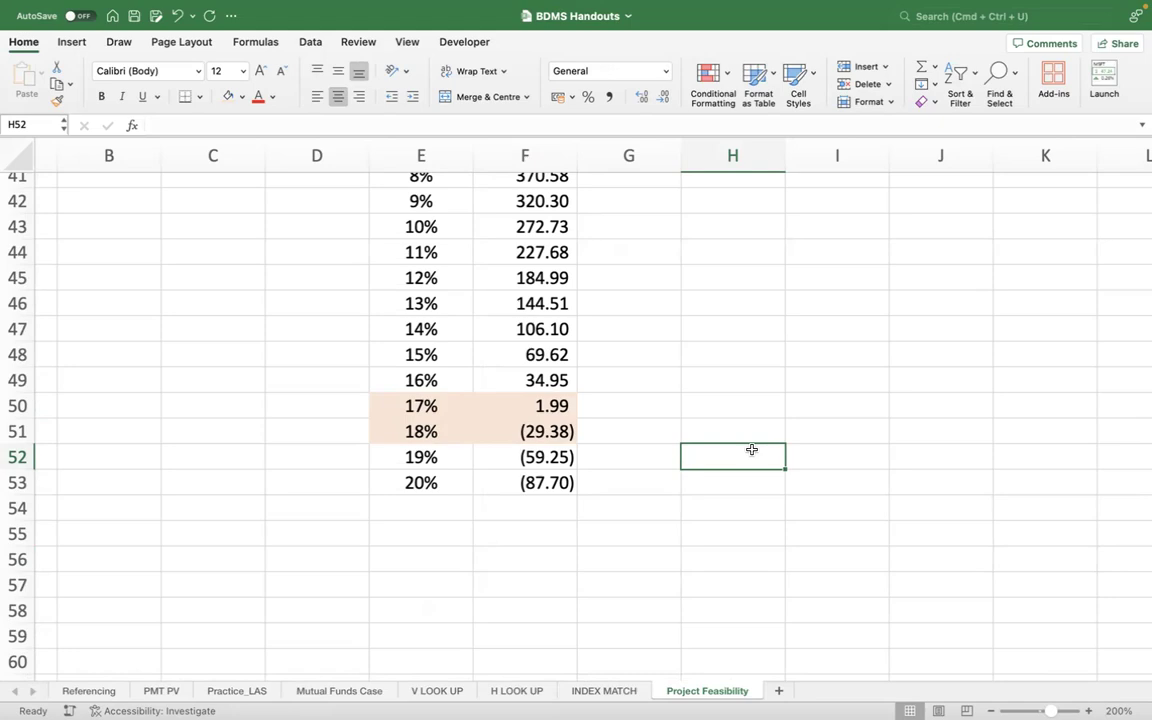
Copy the yearly cash flows in E17:E23 and paste them as values and number formatting starting at B36.
{"action": "scroll", "coordinate": [733, 432], "scroll_direction": "up", "scroll_amount": 10}
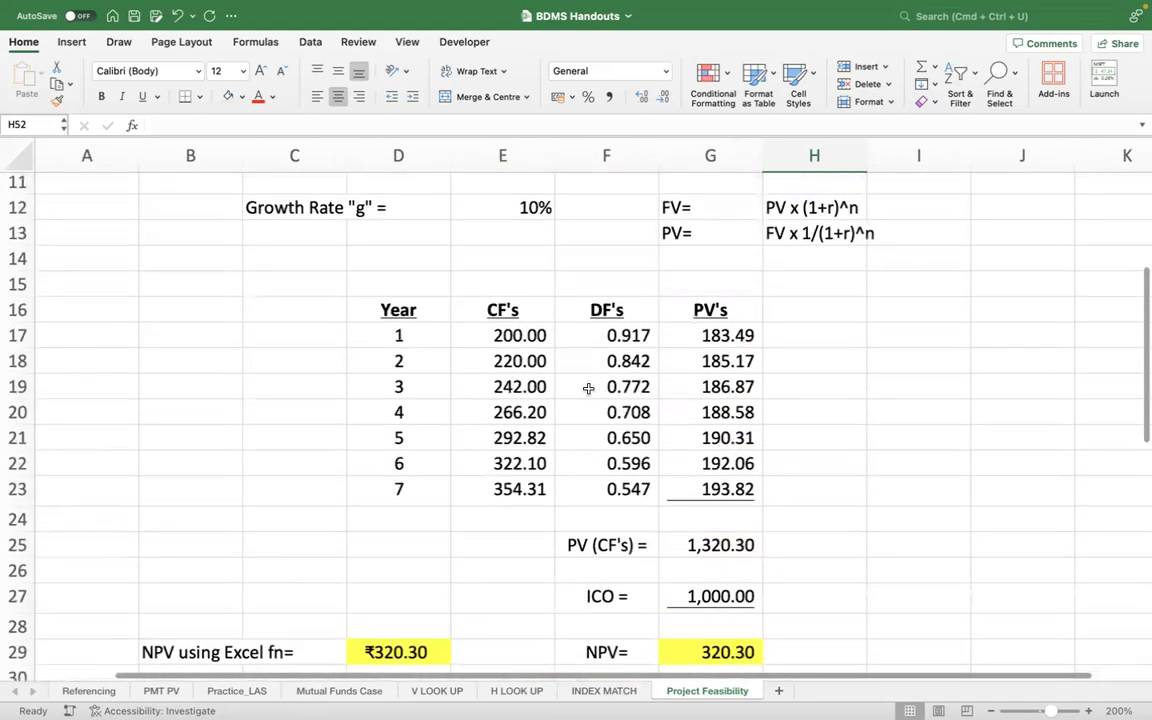
{"action": "left_click_drag", "start_coordinate": [514, 337], "coordinate": [515, 490]}
{"action": "key", "text": "super+c"}
{"action": "scroll", "coordinate": [630, 540], "scroll_direction": "down", "scroll_amount": 5}
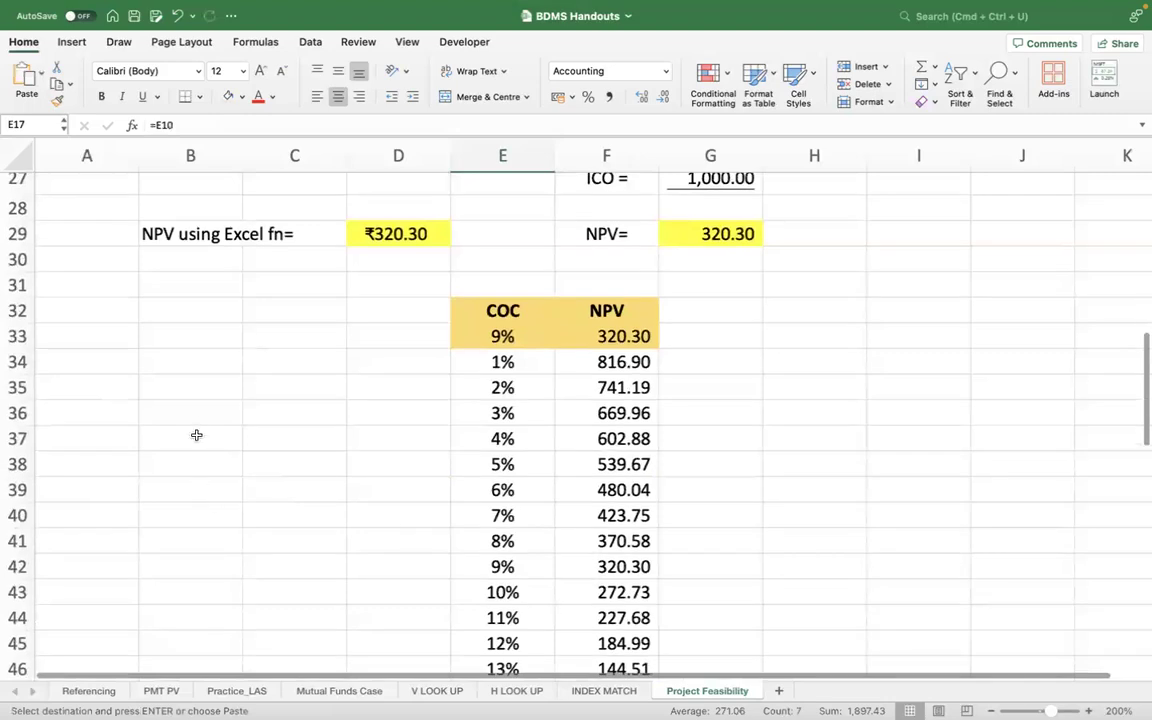
{"action": "left_click", "coordinate": [195, 420]}
{"action": "right_click", "coordinate": [190, 410]}
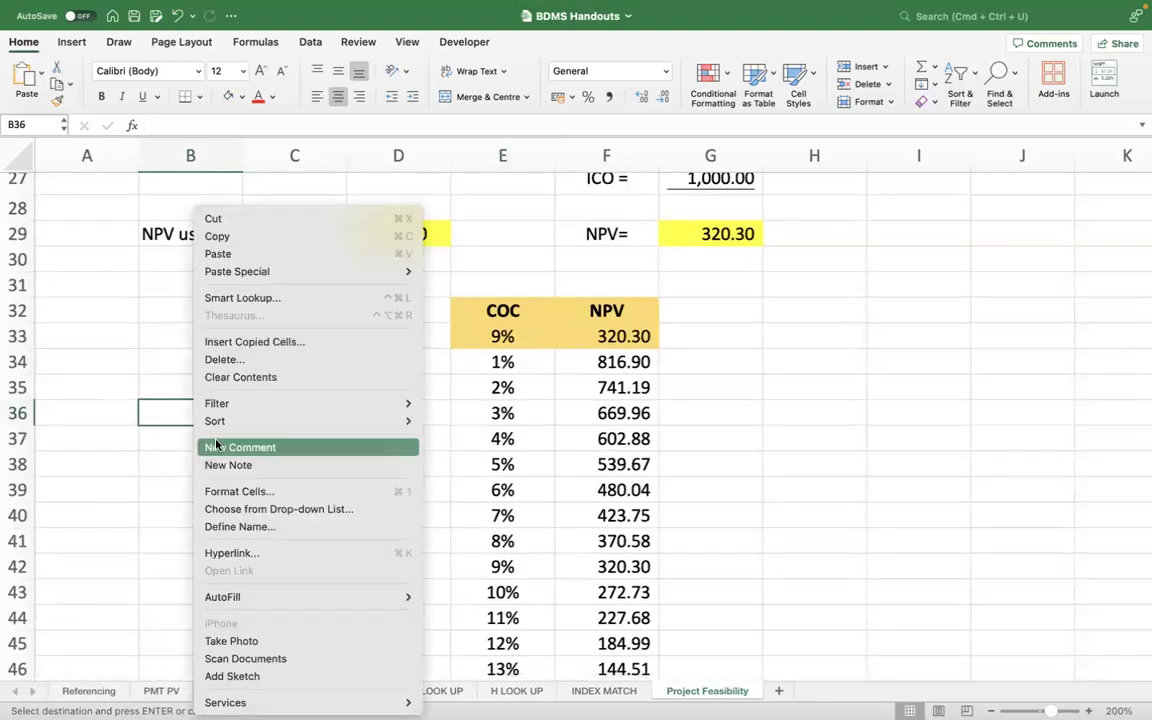
{"action": "mouse_move", "coordinate": [265, 398]}
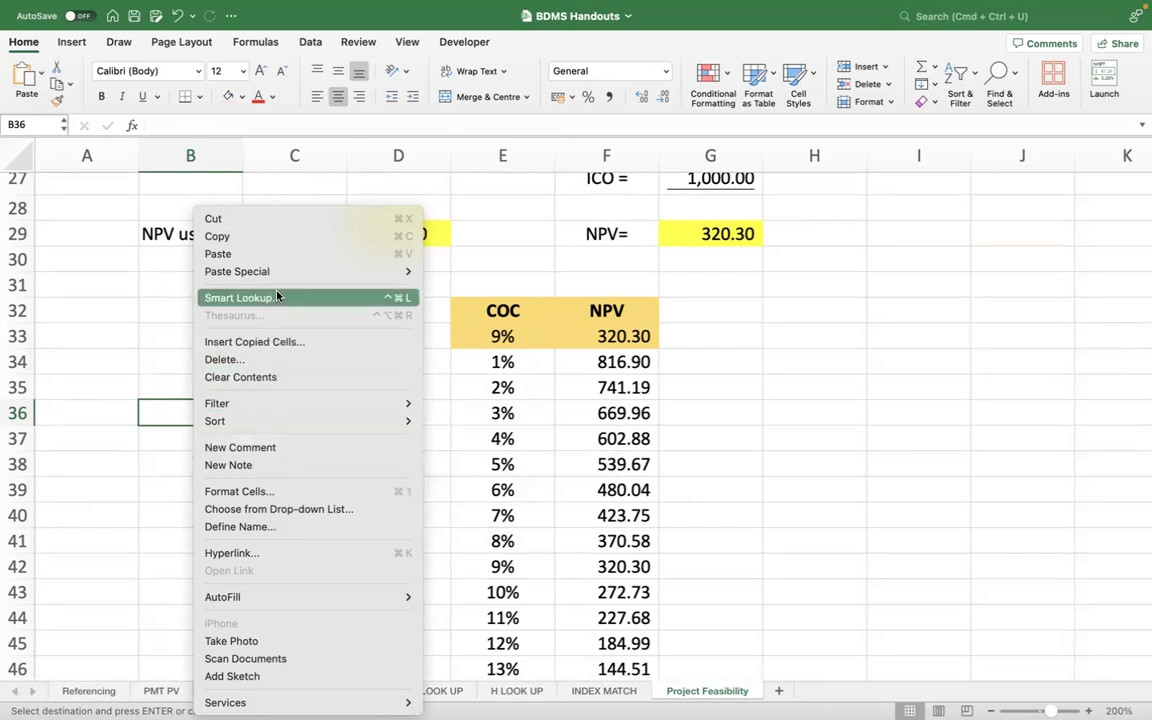
{"action": "mouse_move", "coordinate": [278, 272]}
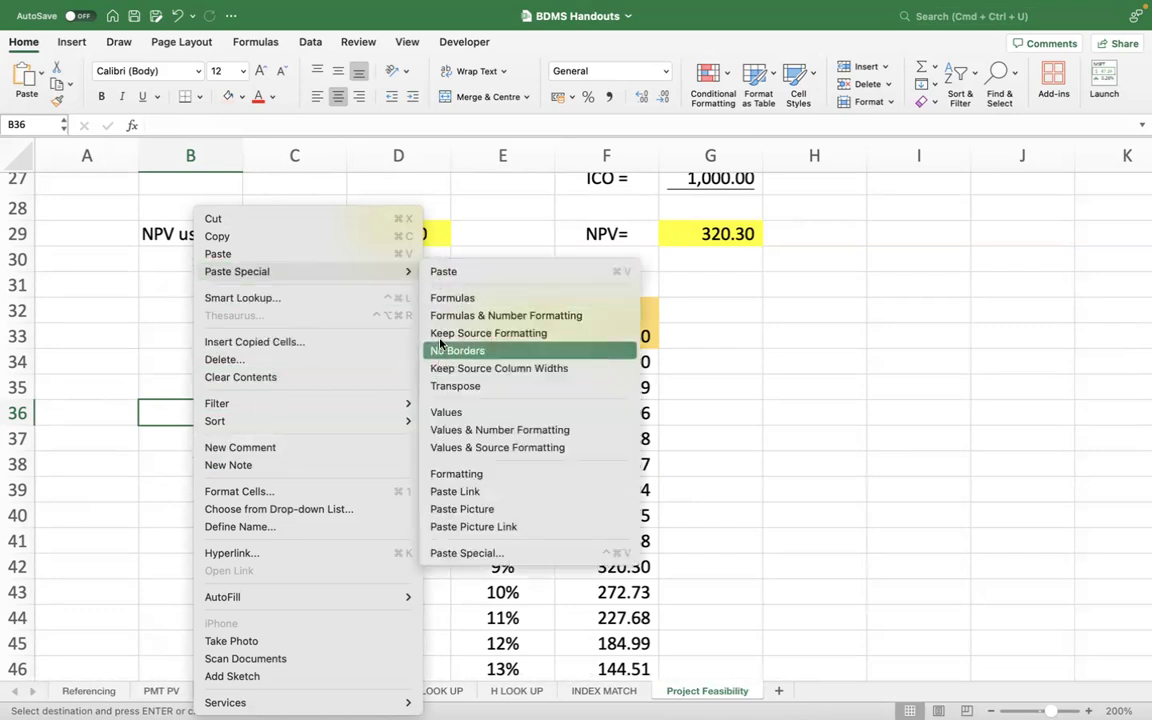
{"action": "left_click", "coordinate": [437, 430]}
Enter the initial outlay of -1000 in B35 above the pasted cash flows and apply comma style.
{"action": "left_click", "coordinate": [203, 380]}
{"action": "type", "text": "-1000"}
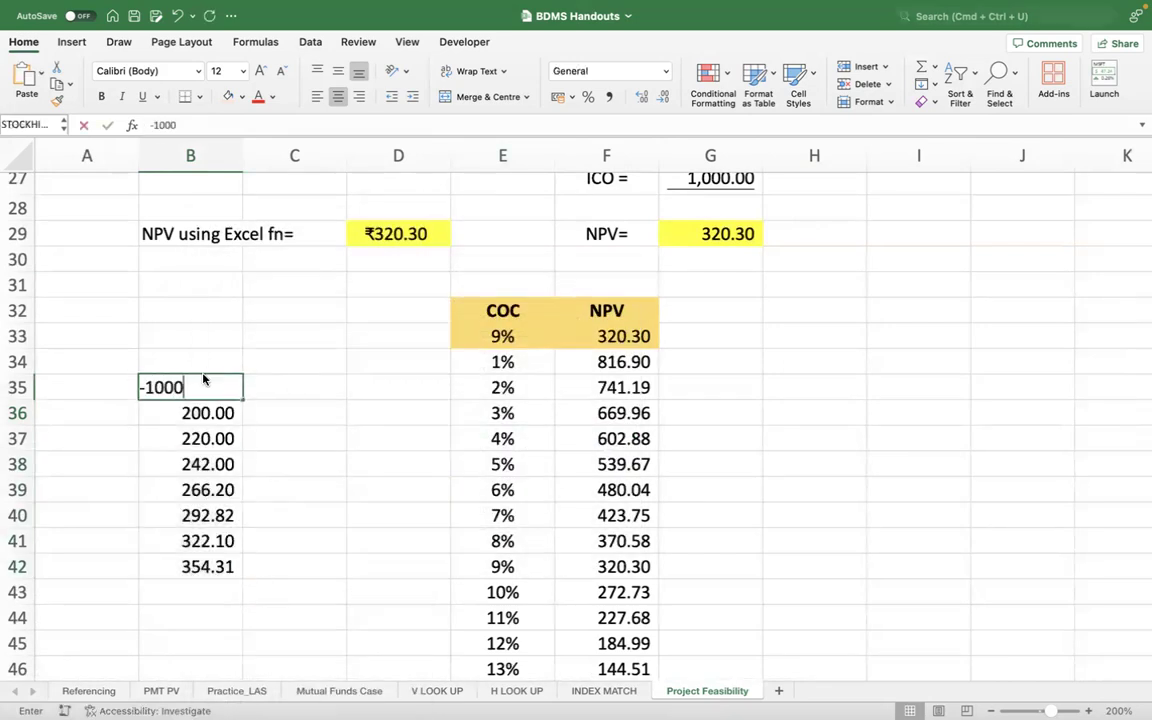
{"action": "key", "text": "Return"}
{"action": "left_click", "coordinate": [195, 383]}
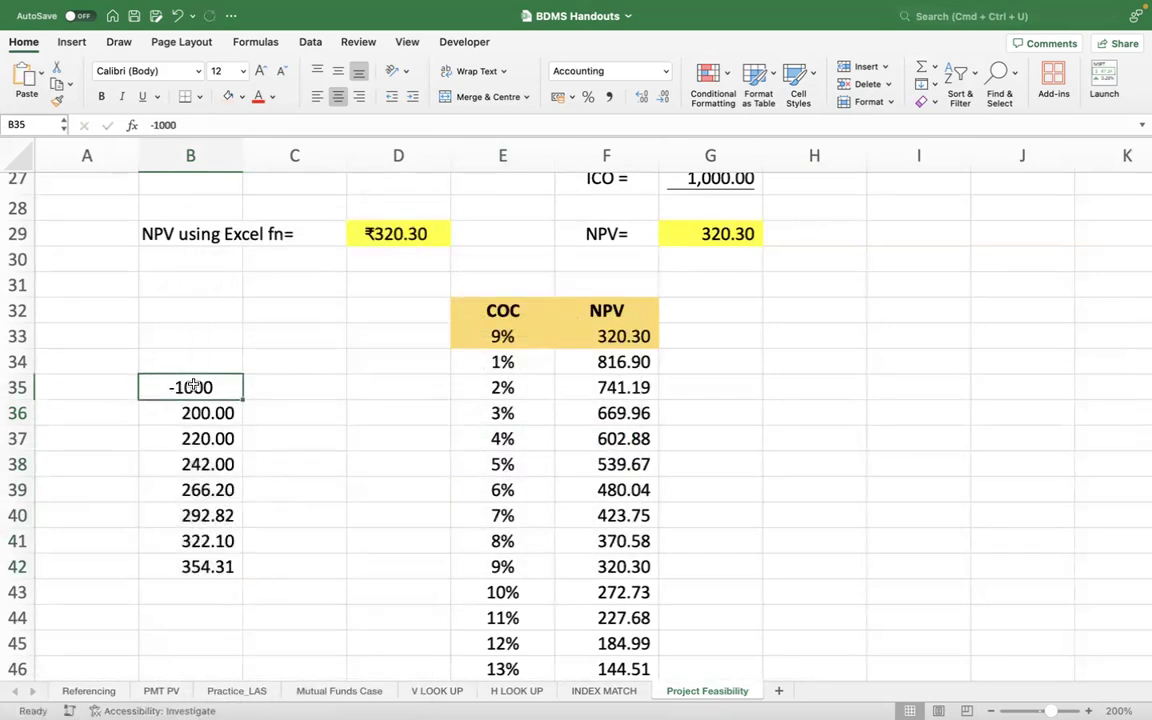
{"action": "left_click", "coordinate": [605, 97]}
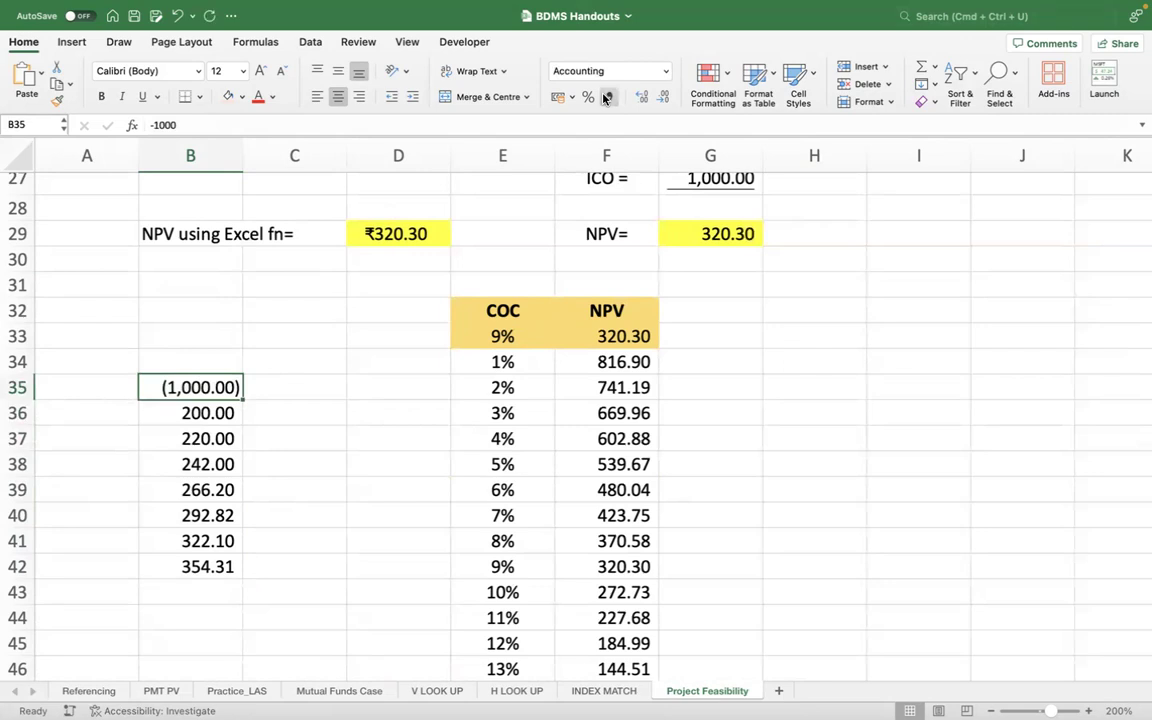
Label cell C38 as IRR=.
{"action": "key", "text": "Down"}
{"action": "key", "text": "Down"}
{"action": "key", "text": "Down"}
{"action": "key", "text": "Right"}
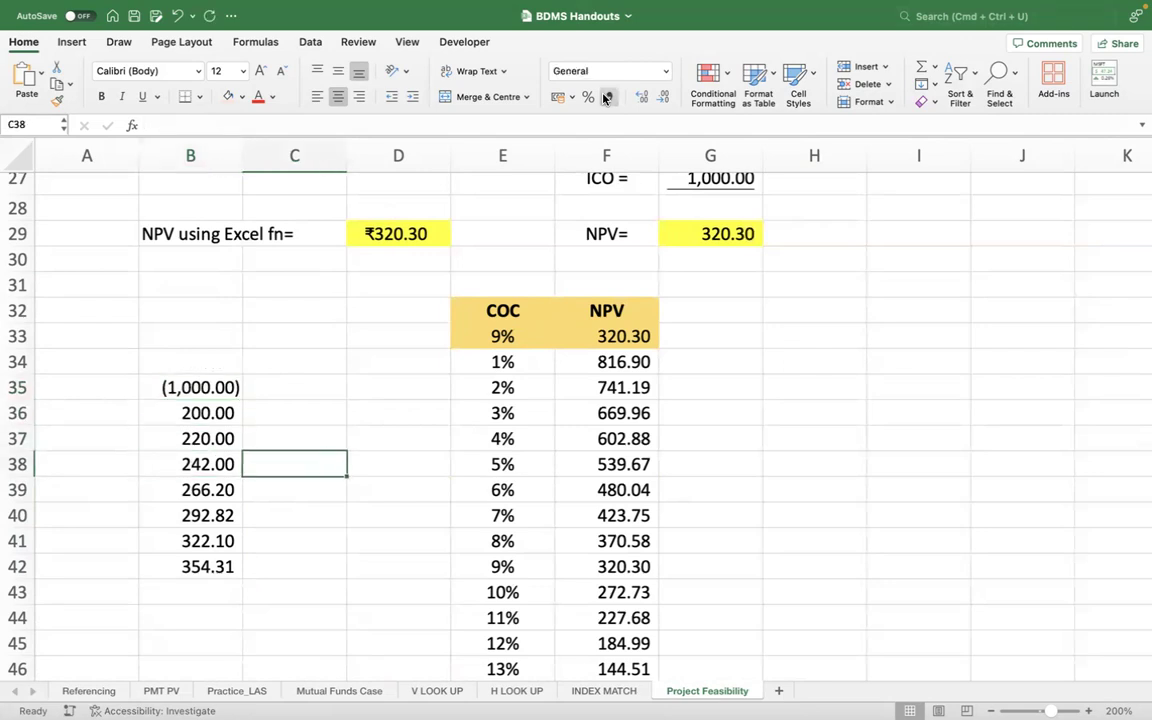
{"action": "type", "text": "IRR"}
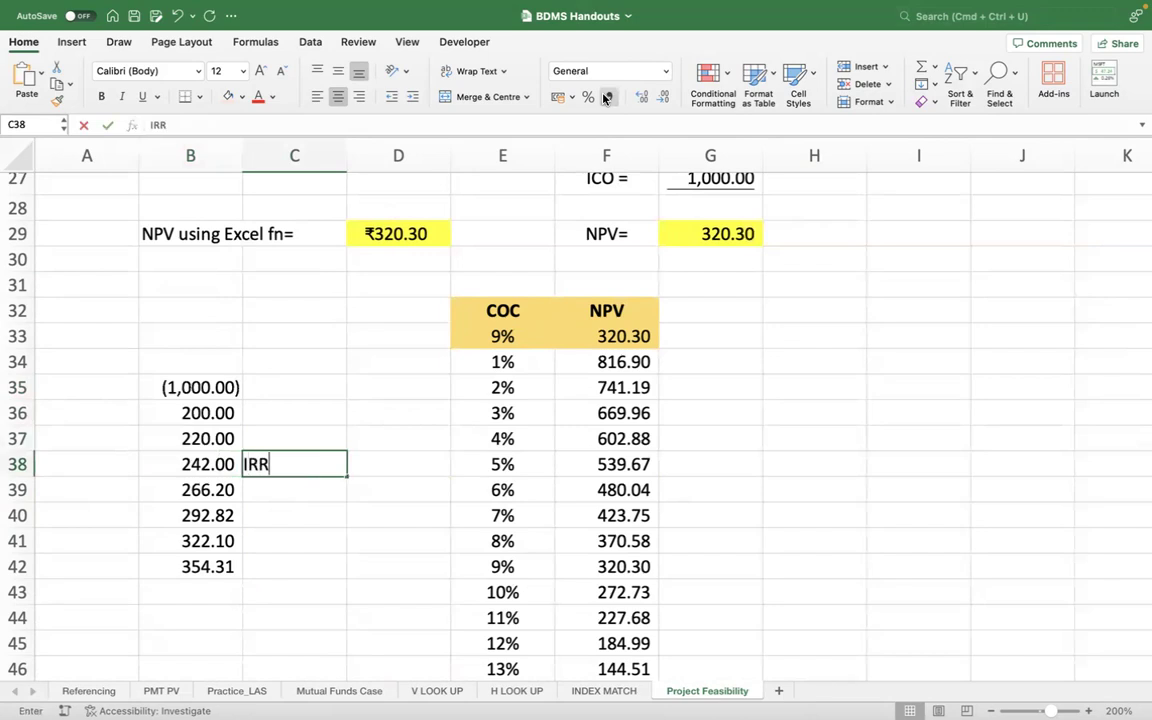
{"action": "type", "text": "="}
{"action": "key", "text": "Tab"}
Calculate the internal rate of return in D38 with the IRR function over the cash flows in B35:B42.
{"action": "type", "text": "=irr"}
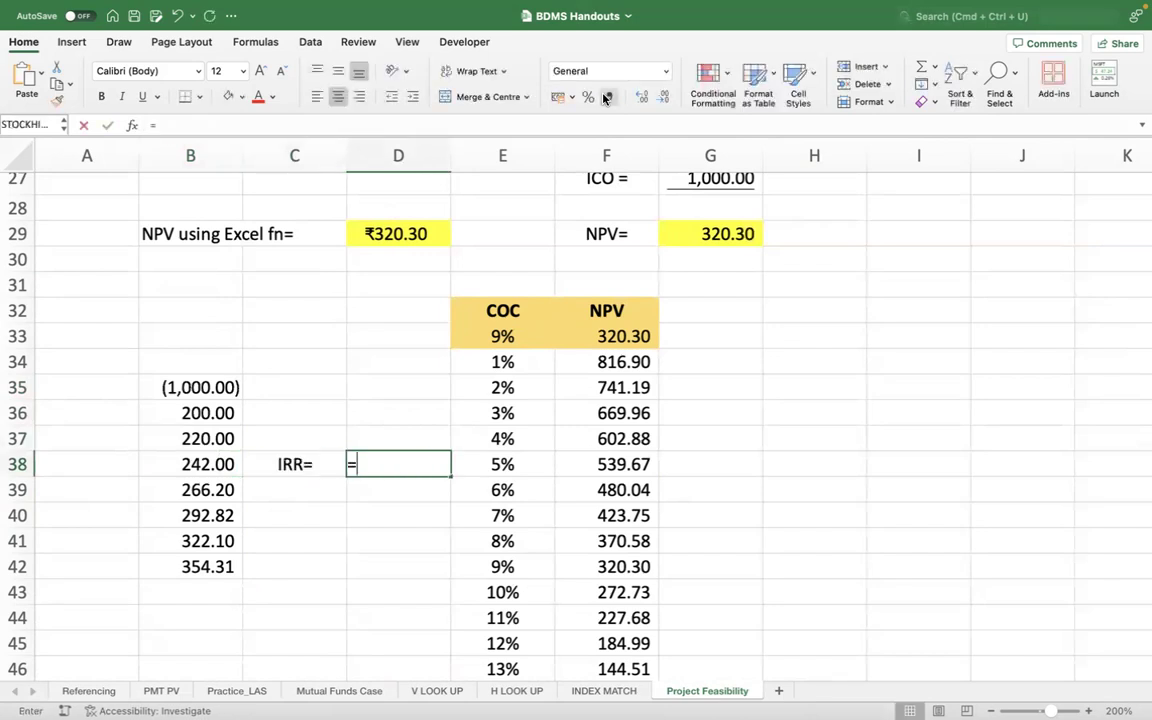
{"action": "type", "text": "("}
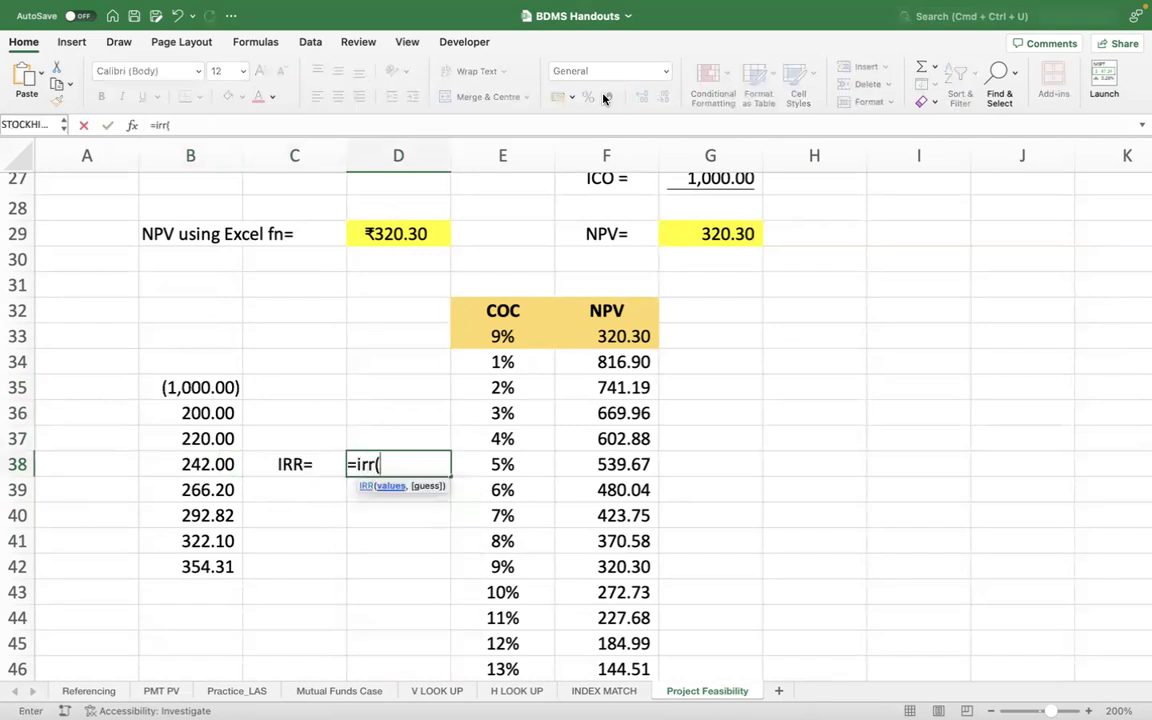
{"action": "key", "text": "Left"}
{"action": "key", "text": "Left"}
{"action": "key", "text": "Up"}
{"action": "key", "text": "Up"}
{"action": "key", "text": "Up"}
{"action": "key", "text": "shift+Down"}
{"action": "key", "text": "shift+Down"}
{"action": "key", "text": "shift+Down"}
{"action": "key", "text": "shift+Down"}
{"action": "key", "text": "shift+Down"}
{"action": "key", "text": "shift+Down"}
{"action": "key", "text": "shift+Down"}
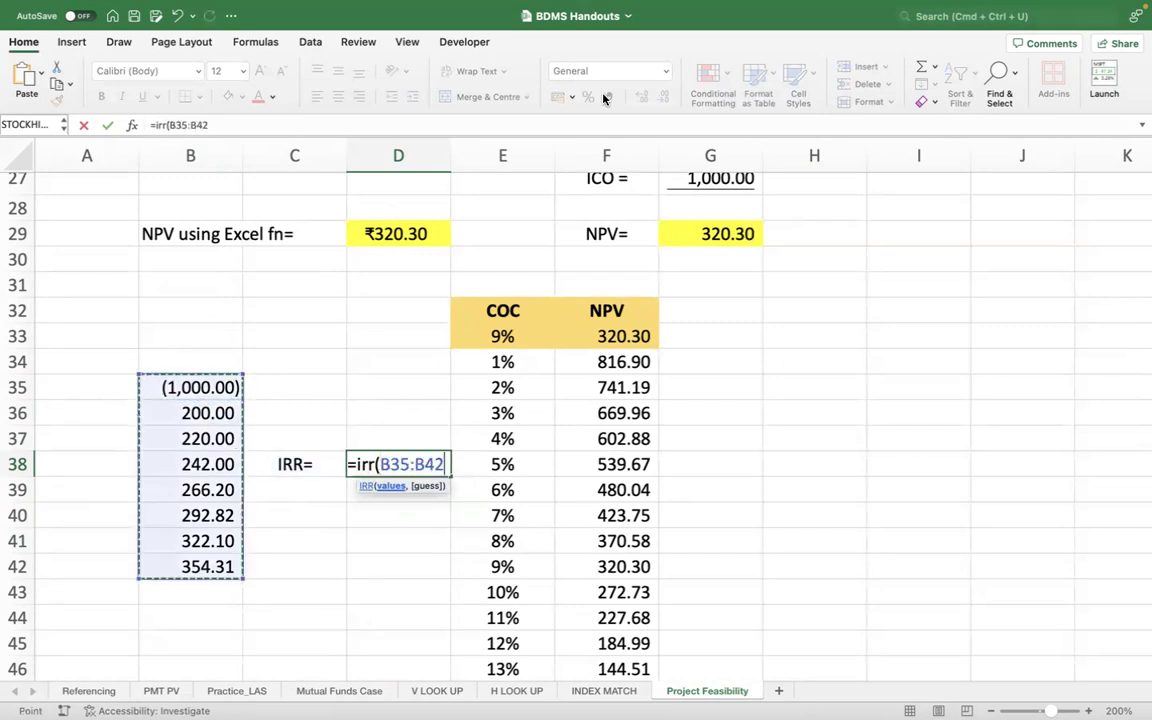
{"action": "key", "text": "Return"}
Show the IRR percentage in D38 with two decimal places.
{"action": "key", "text": "Left"}
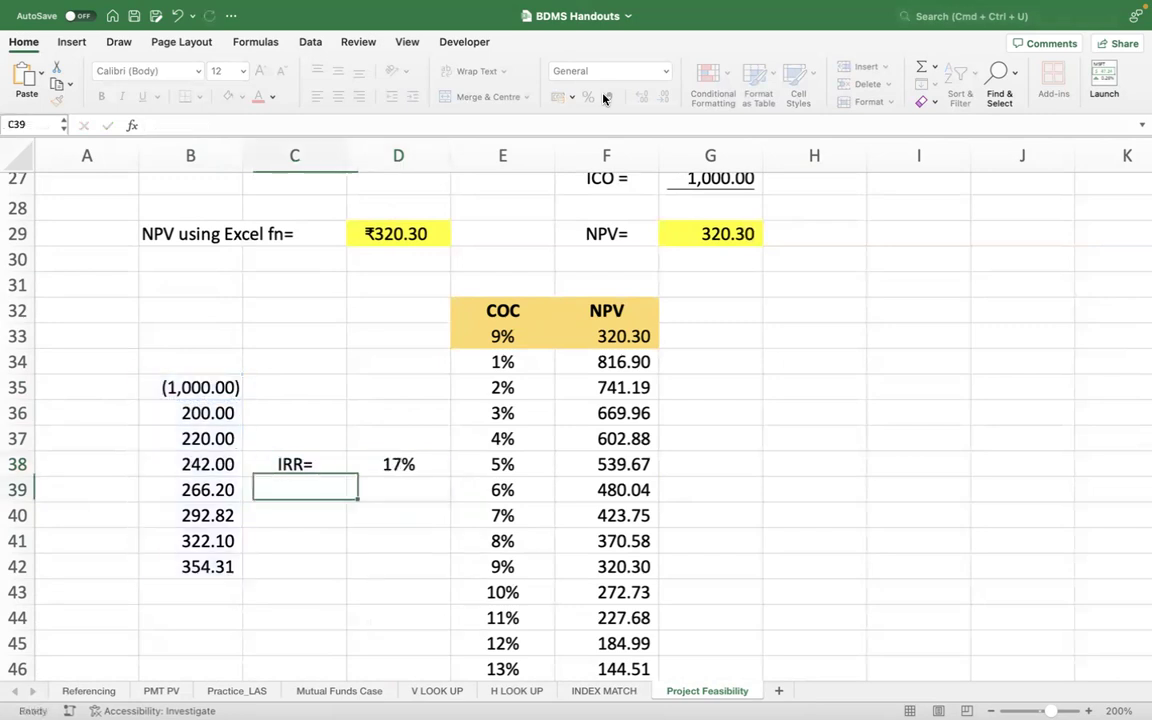
{"action": "key", "text": "Up"}
{"action": "key", "text": "Right"}
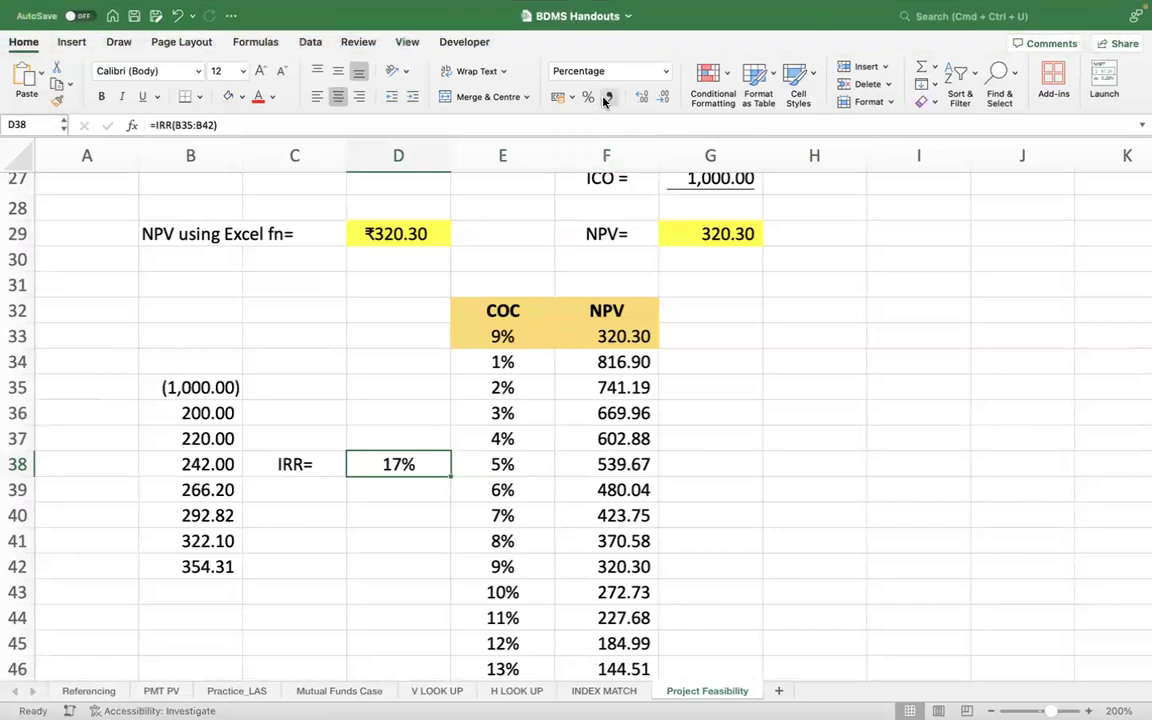
{"action": "double_click", "coordinate": [642, 94]}
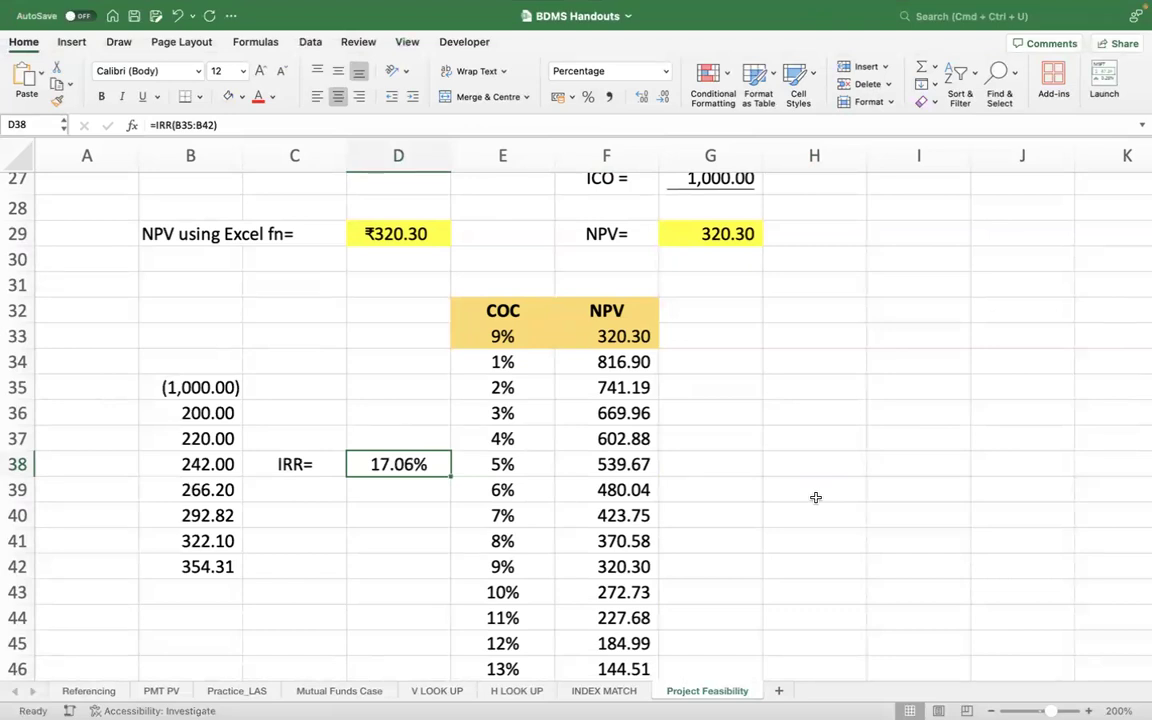
Show the COC deployed percentage in E8 with two decimal places.
{"action": "scroll", "coordinate": [916, 496], "scroll_direction": "down", "scroll_amount": 5}
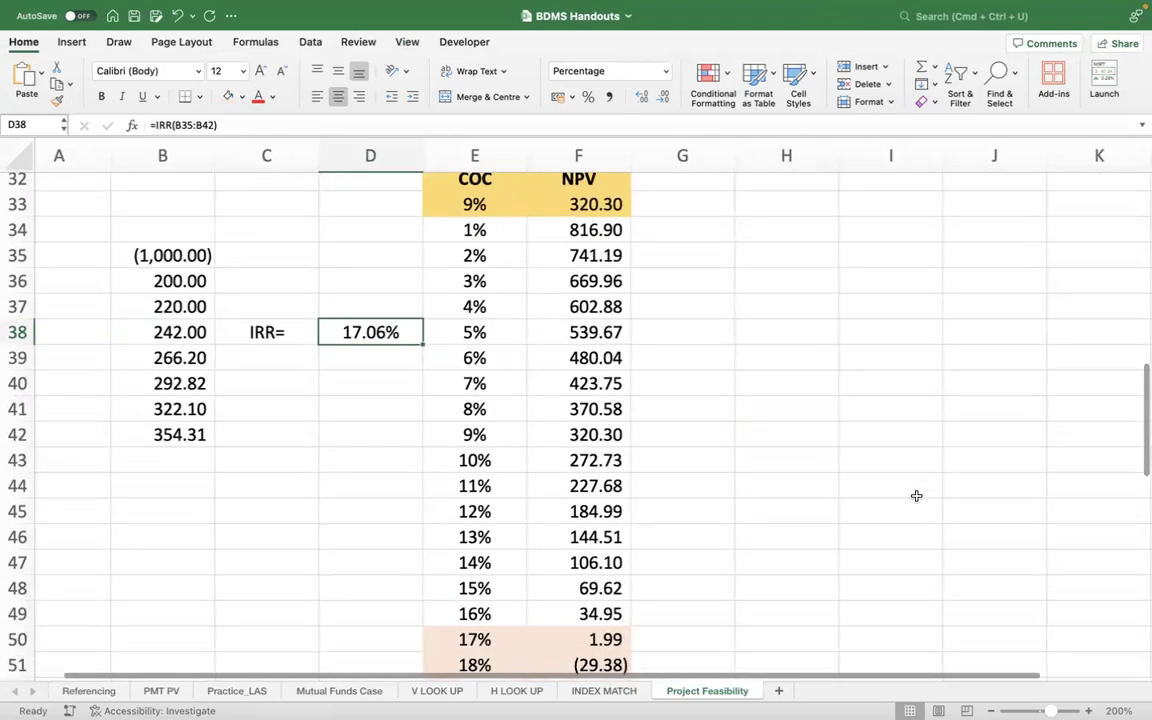
{"action": "scroll", "coordinate": [916, 496], "scroll_direction": "up", "scroll_amount": 10}
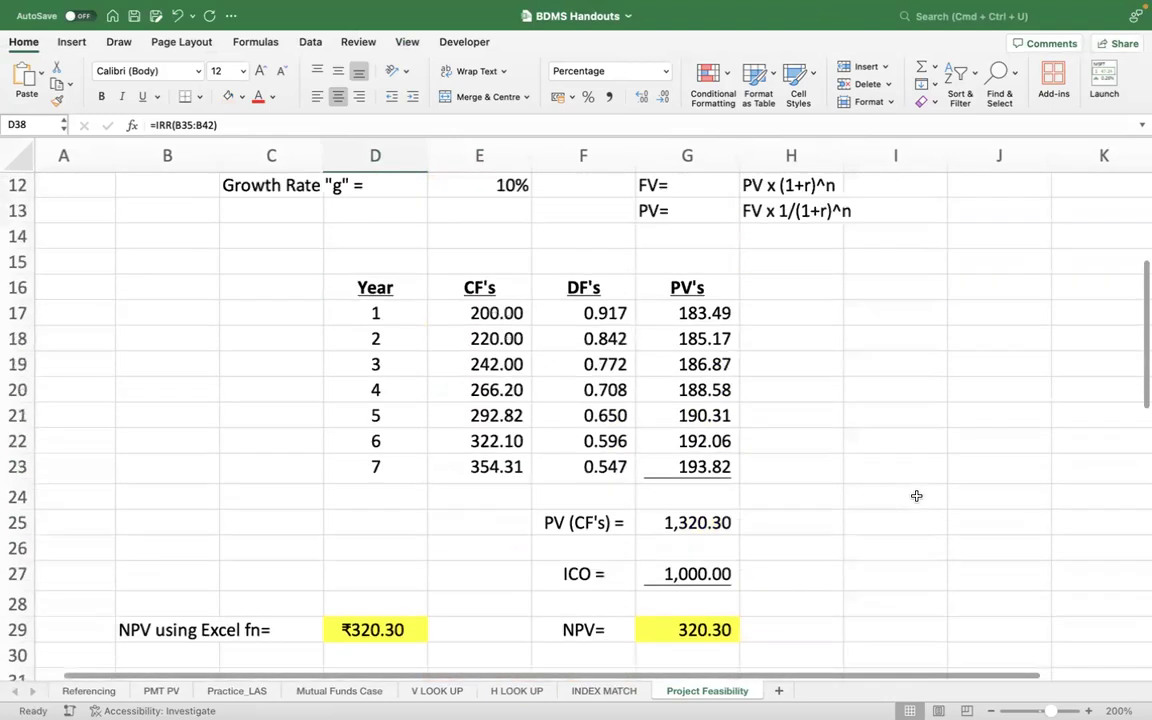
{"action": "scroll", "coordinate": [509, 401], "scroll_direction": "up", "scroll_amount": 3}
{"action": "scroll", "coordinate": [519, 386], "scroll_direction": "down", "scroll_amount": 1}
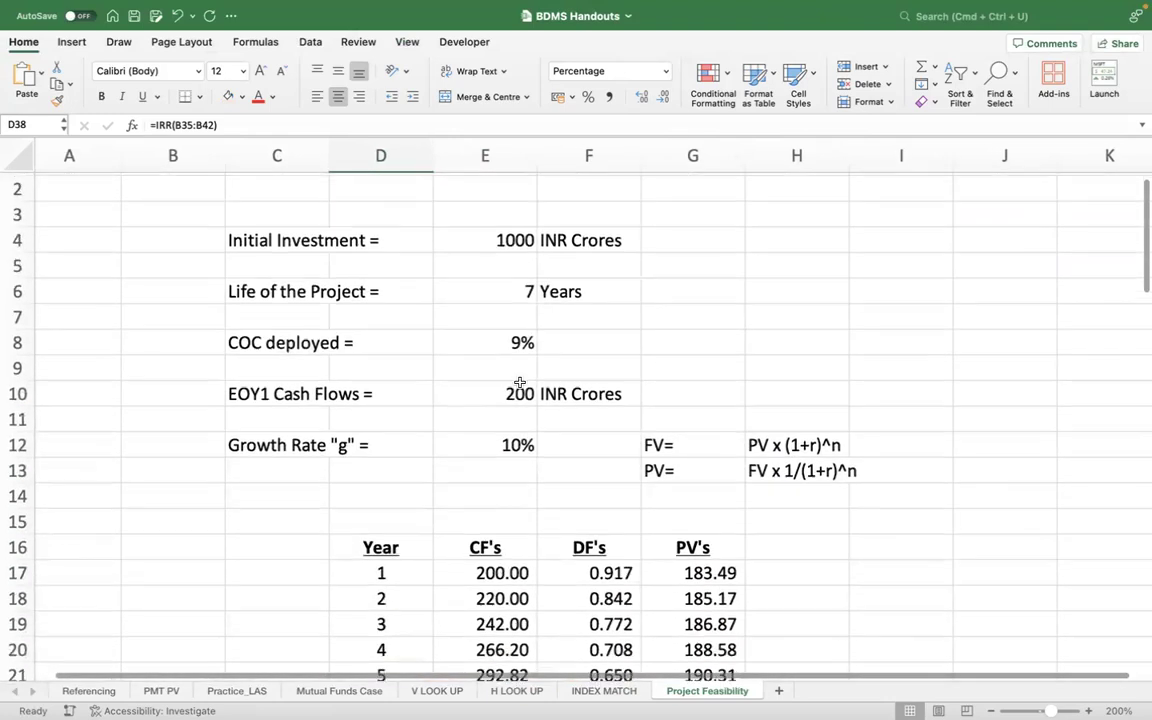
{"action": "left_click", "coordinate": [517, 339]}
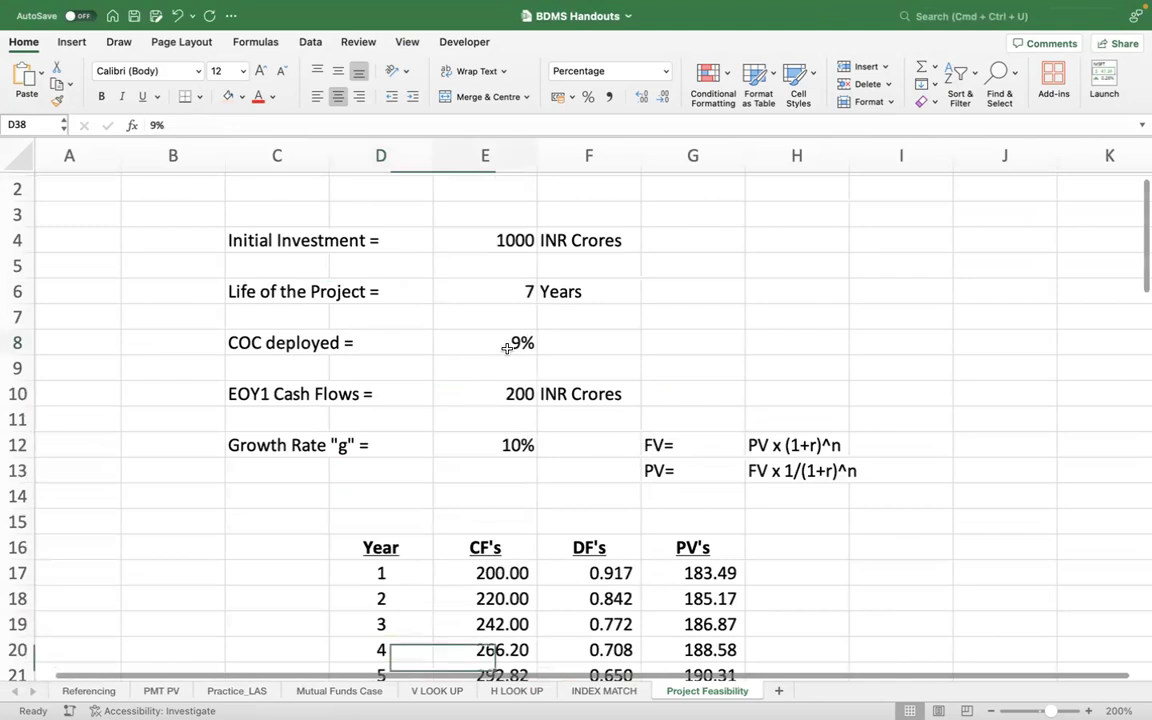
{"action": "left_click", "coordinate": [641, 98]}
{"action": "left_click", "coordinate": [641, 98]}
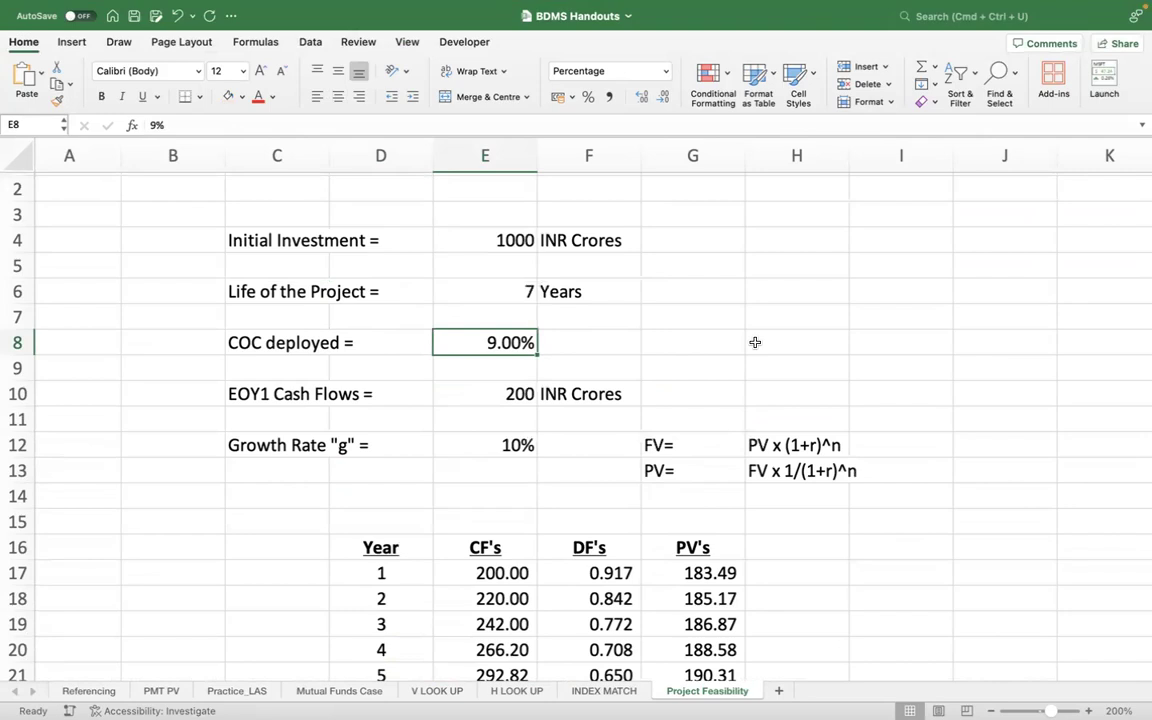
Set up a Goal Seek on the manually calculated NPV in G29 with a target value of 0.
{"action": "left_click", "coordinate": [310, 42]}
{"action": "left_click", "coordinate": [866, 73]}
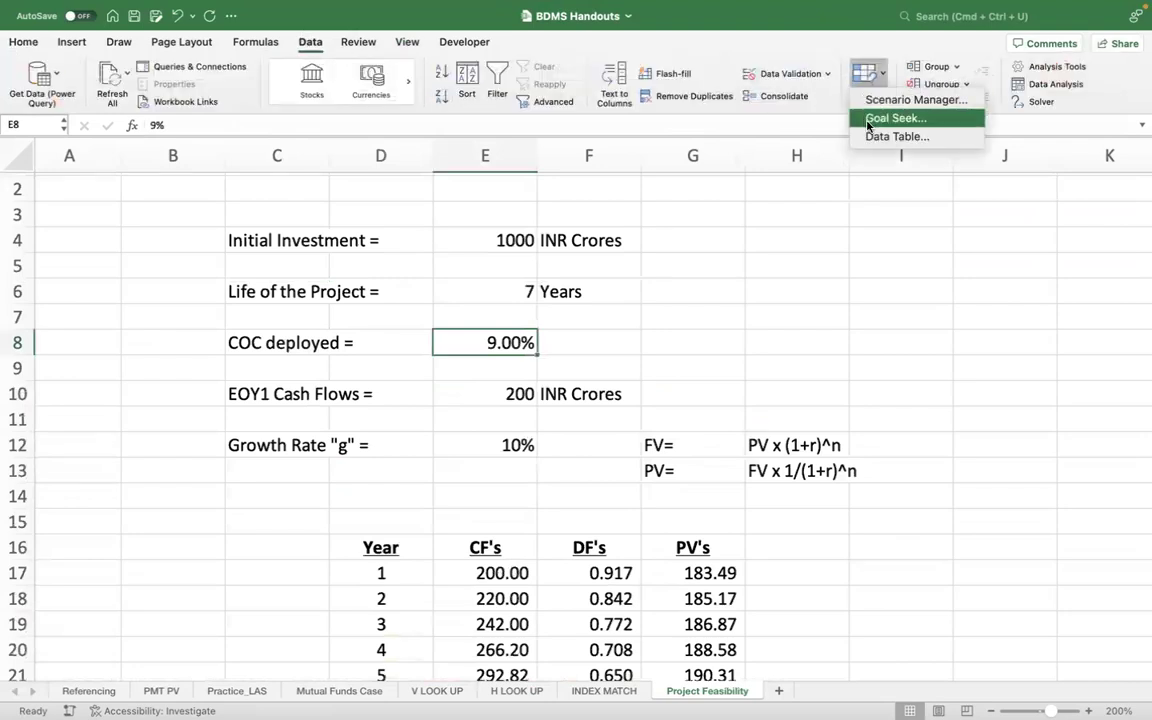
{"action": "left_click", "coordinate": [868, 120]}
{"action": "left_click_drag", "start_coordinate": [581, 156], "coordinate": [878, 157]}
{"action": "scroll", "coordinate": [781, 496], "scroll_direction": "down", "scroll_amount": 3}
{"action": "scroll", "coordinate": [781, 496], "scroll_direction": "down", "scroll_amount": 5}
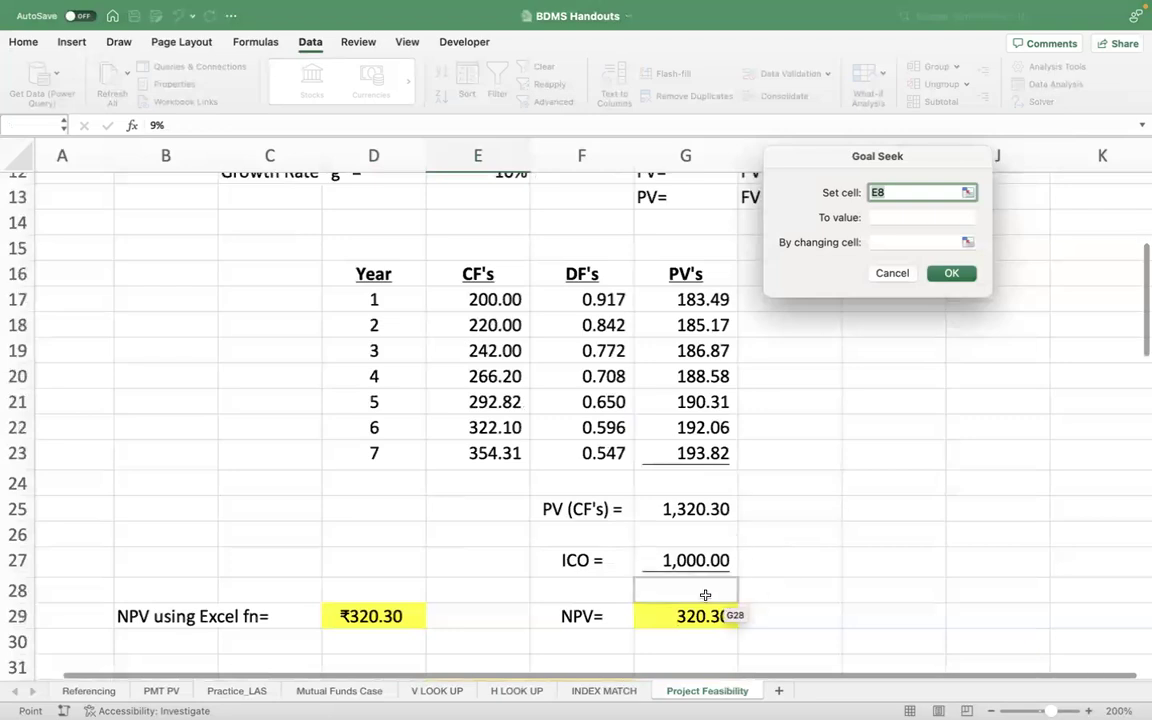
{"action": "left_click", "coordinate": [700, 617]}
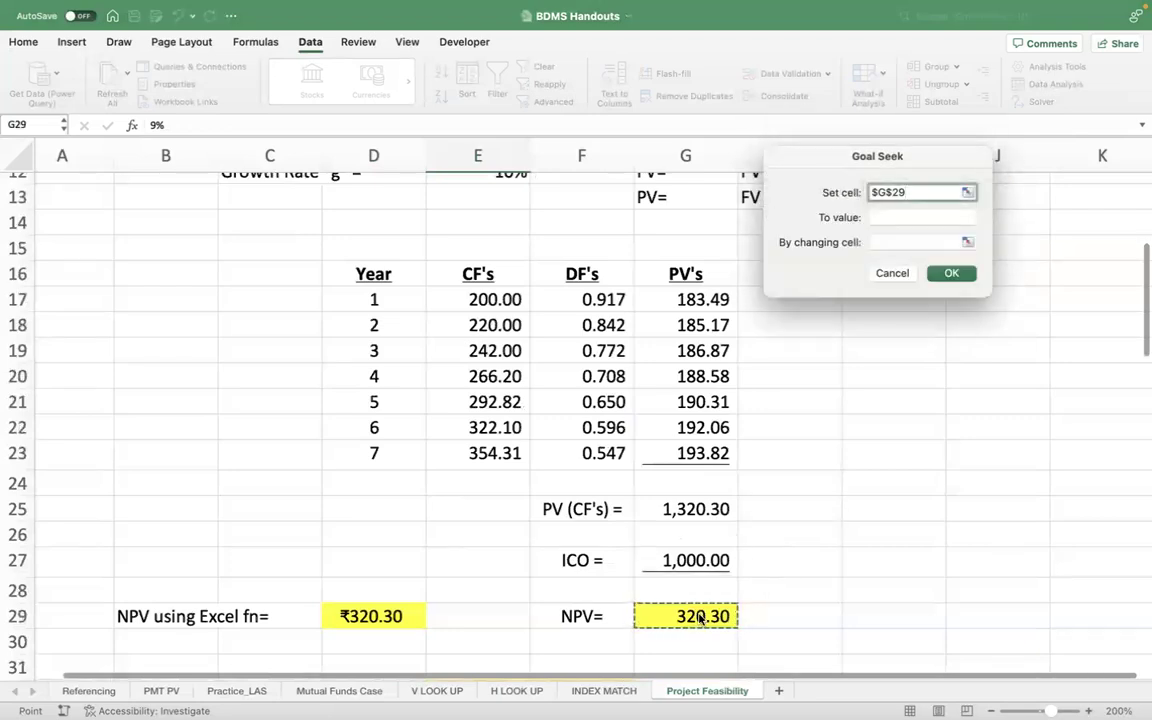
{"action": "left_click", "coordinate": [908, 218]}
{"action": "left_click", "coordinate": [888, 216]}
{"action": "type", "text": "0"}
Run the Goal Seek by changing the COC deployed in E8 and accept the solution.
{"action": "left_click", "coordinate": [880, 241]}
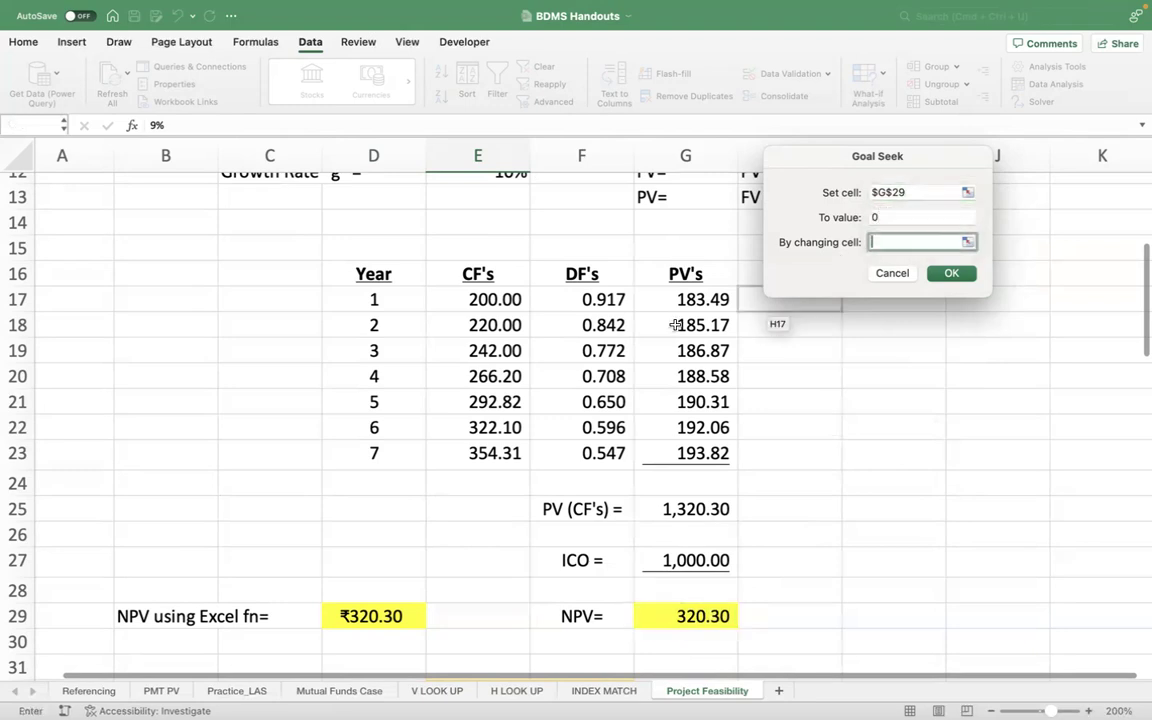
{"action": "scroll", "coordinate": [676, 325], "scroll_direction": "up", "scroll_amount": 5}
{"action": "left_click", "coordinate": [515, 377]}
{"action": "left_click", "coordinate": [512, 352]}
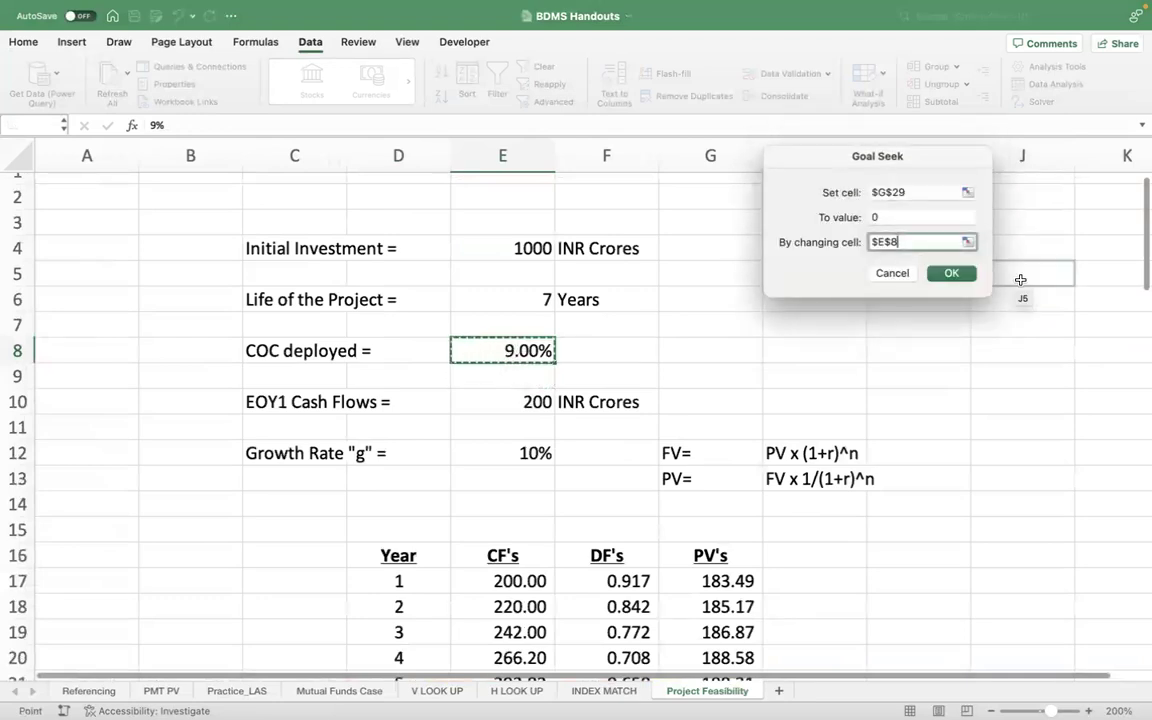
{"action": "left_click", "coordinate": [951, 273]}
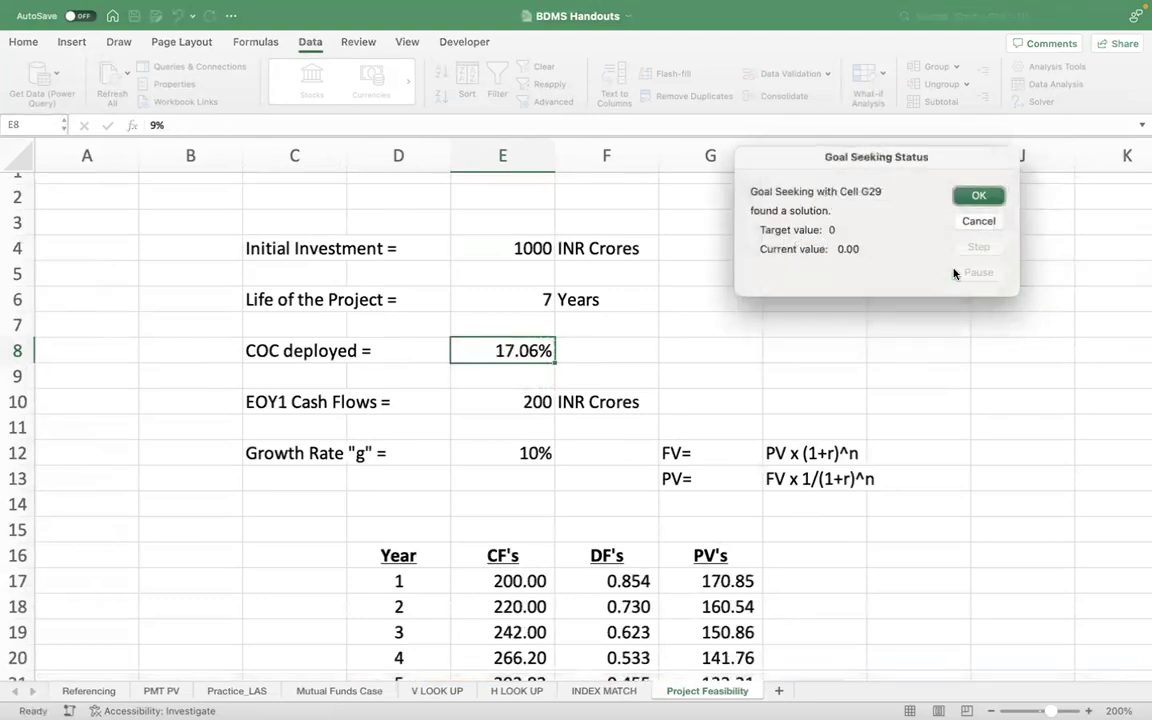
{"action": "left_click", "coordinate": [979, 195]}
Check the NPV in G29 at the goal-seek rate and reset the COC deployed in E8 to 9%.
{"action": "scroll", "coordinate": [988, 310], "scroll_direction": "down", "scroll_amount": 3}
{"action": "scroll", "coordinate": [991, 329], "scroll_direction": "down", "scroll_amount": 2}
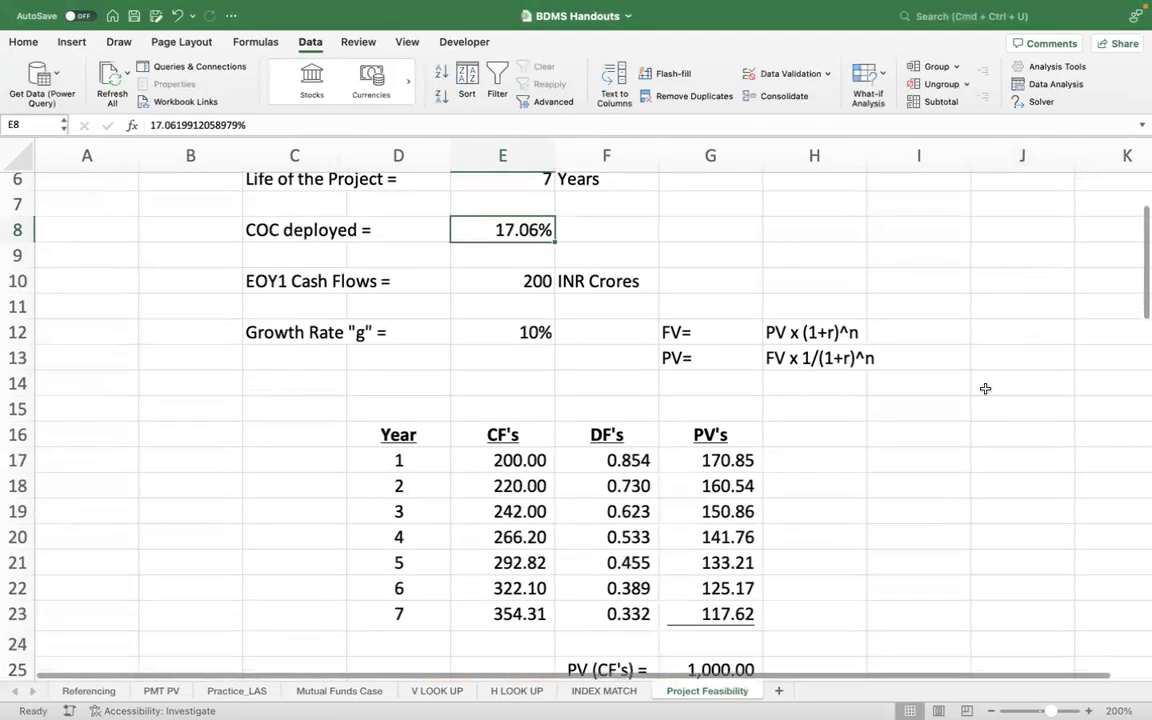
{"action": "scroll", "coordinate": [985, 388], "scroll_direction": "down", "scroll_amount": 6}
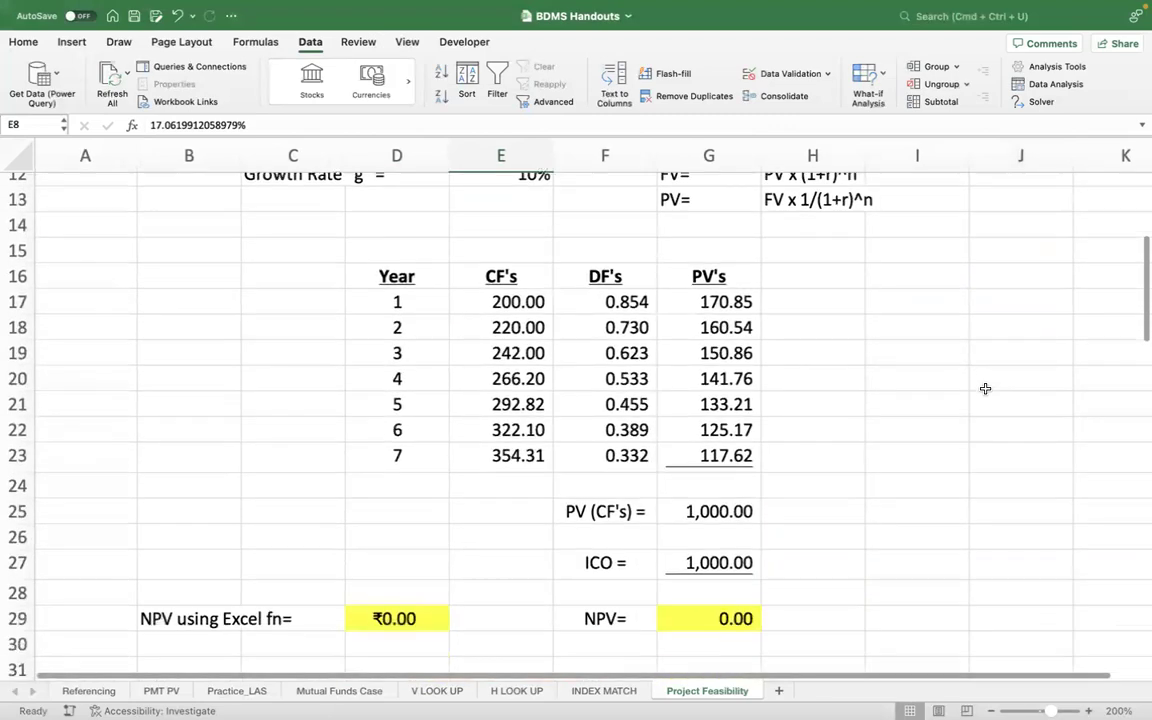
{"action": "scroll", "coordinate": [985, 388], "scroll_direction": "down", "scroll_amount": 2}
{"action": "left_click", "coordinate": [745, 568]}
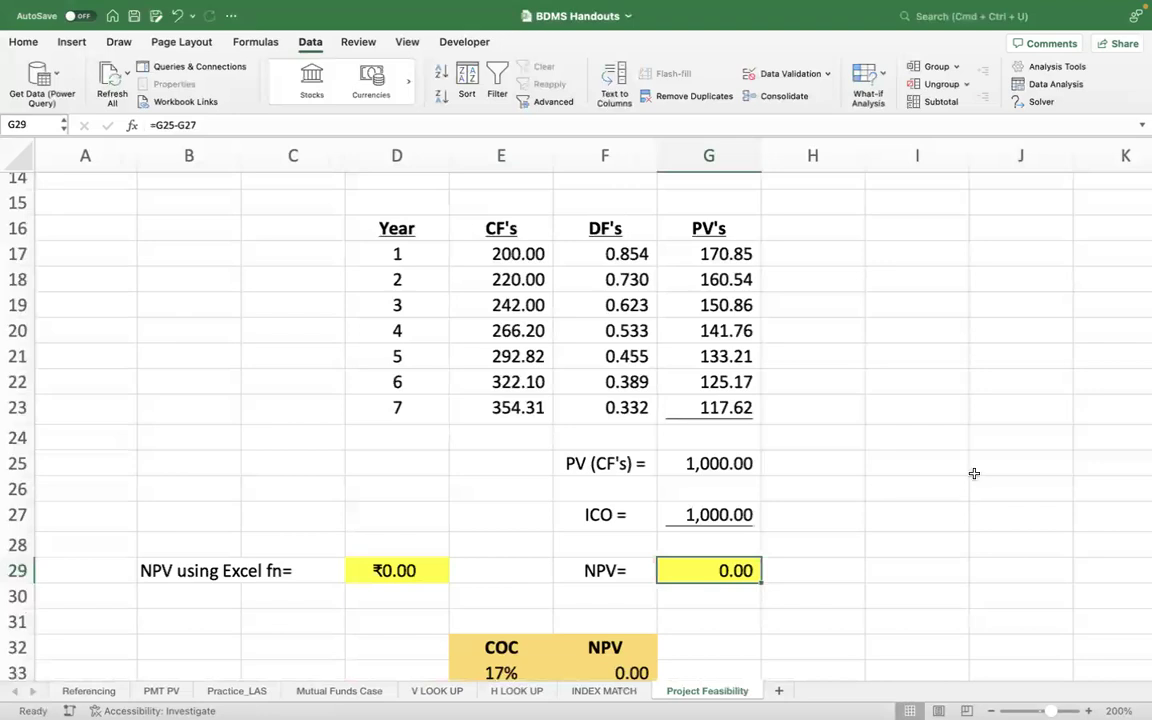
{"action": "scroll", "coordinate": [686, 383], "scroll_direction": "up", "scroll_amount": 2}
{"action": "scroll", "coordinate": [537, 262], "scroll_direction": "up", "scroll_amount": 2}
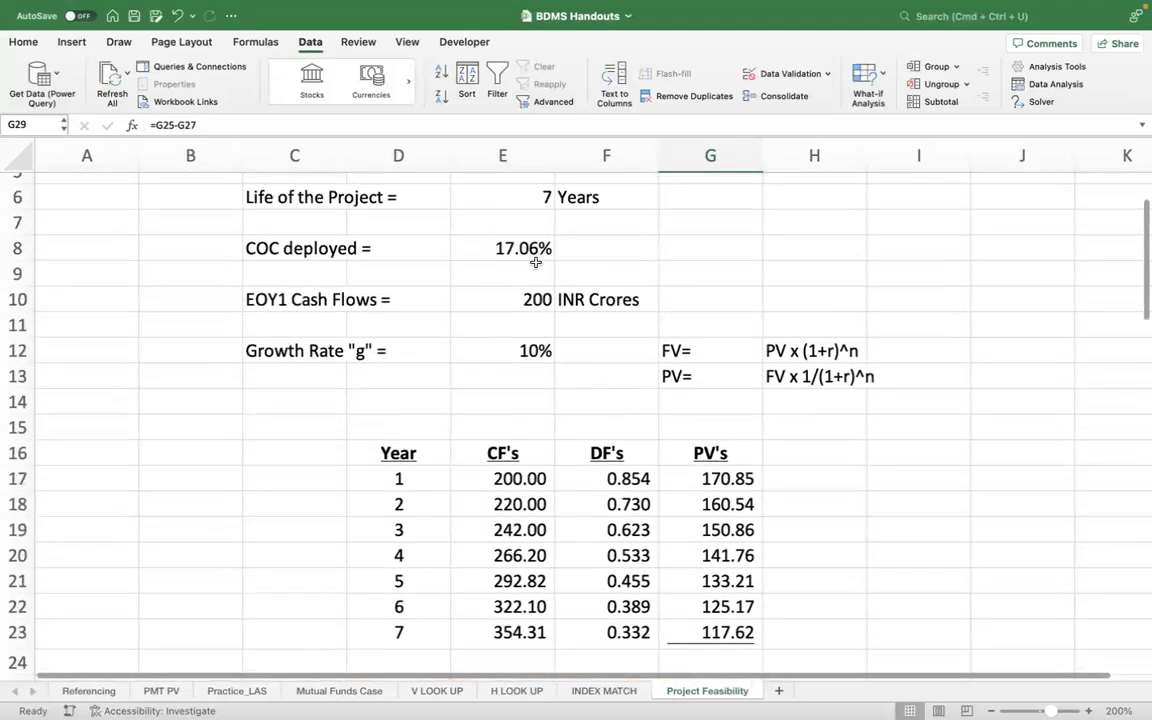
{"action": "left_click", "coordinate": [510, 245]}
{"action": "type", "text": "9%"}
{"action": "key", "text": "Return"}
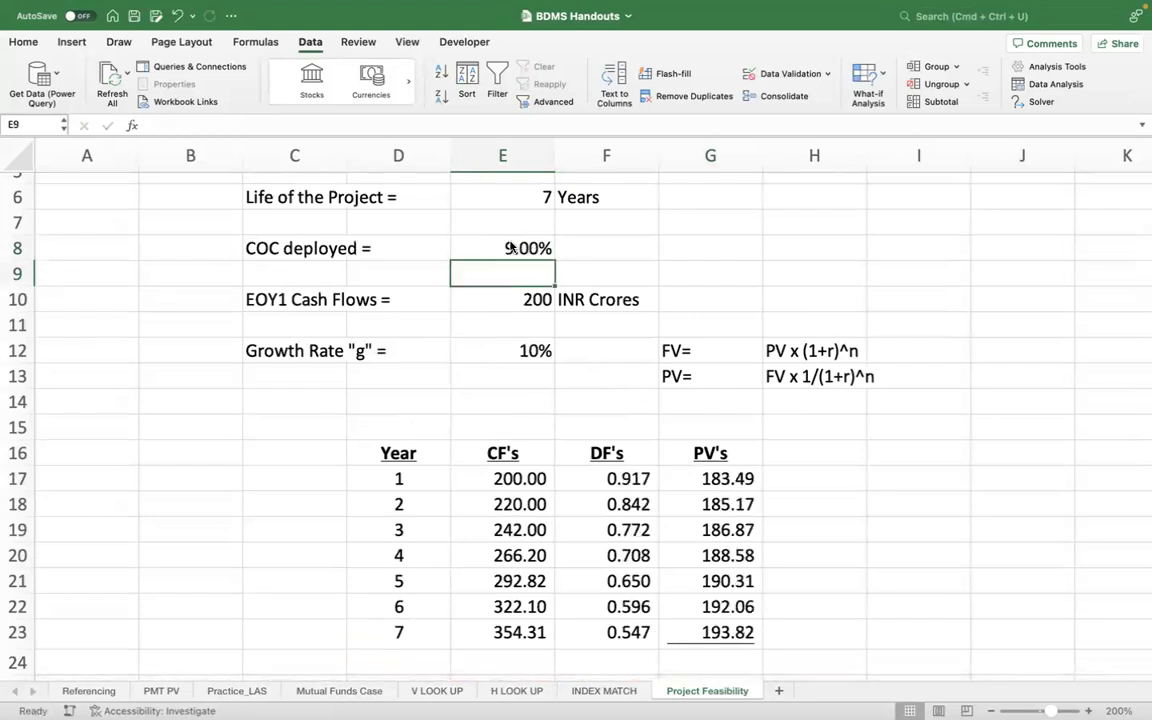
Insert a recommended Scatter chart of the COC and NPV values in E34:F53.
{"action": "scroll", "coordinate": [584, 332], "scroll_direction": "down", "scroll_amount": 8}
{"action": "scroll", "coordinate": [584, 332], "scroll_direction": "down", "scroll_amount": 4}
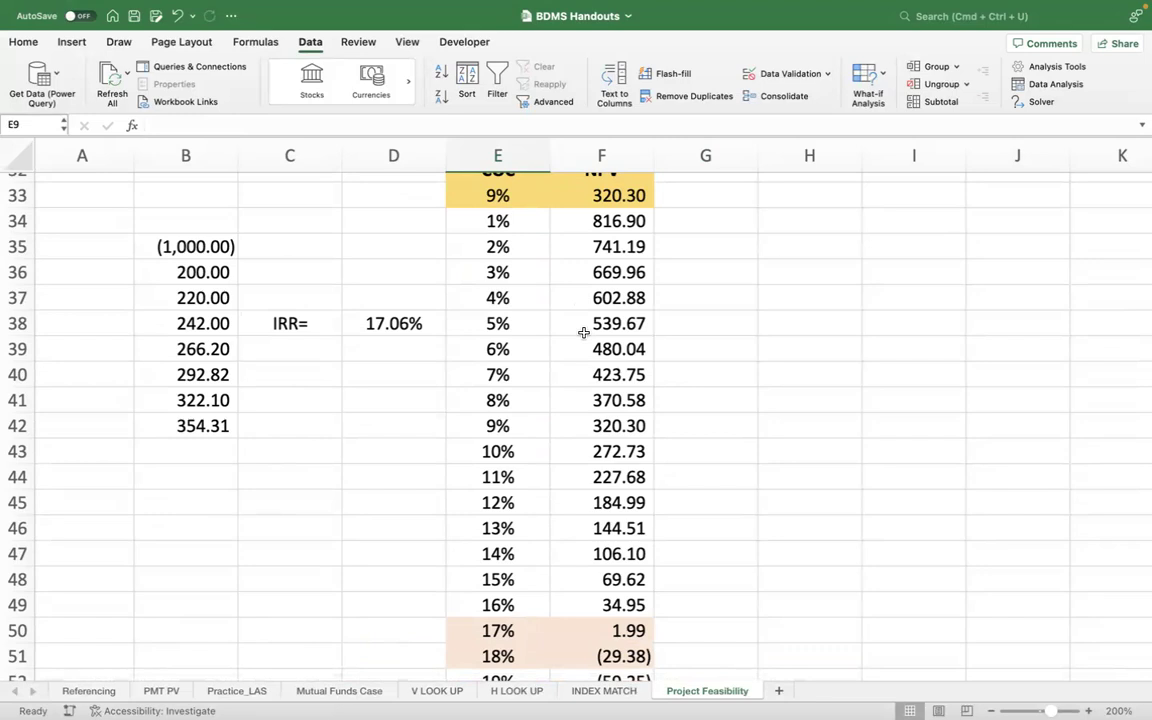
{"action": "scroll", "coordinate": [705, 422], "scroll_direction": "right", "scroll_amount": 2}
{"action": "scroll", "coordinate": [705, 422], "scroll_direction": "up", "scroll_amount": 5}
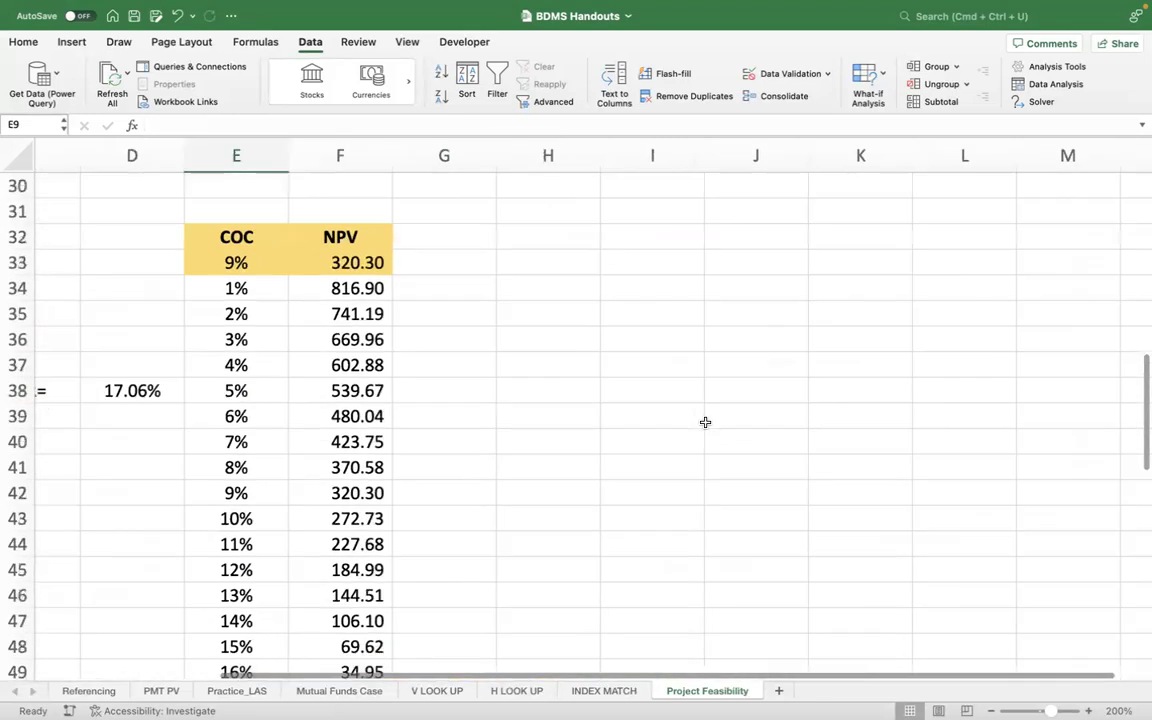
{"action": "left_click", "coordinate": [247, 379]}
{"action": "key", "text": "shift+Right"}
{"action": "key", "text": "ctrl+shift+Down"}
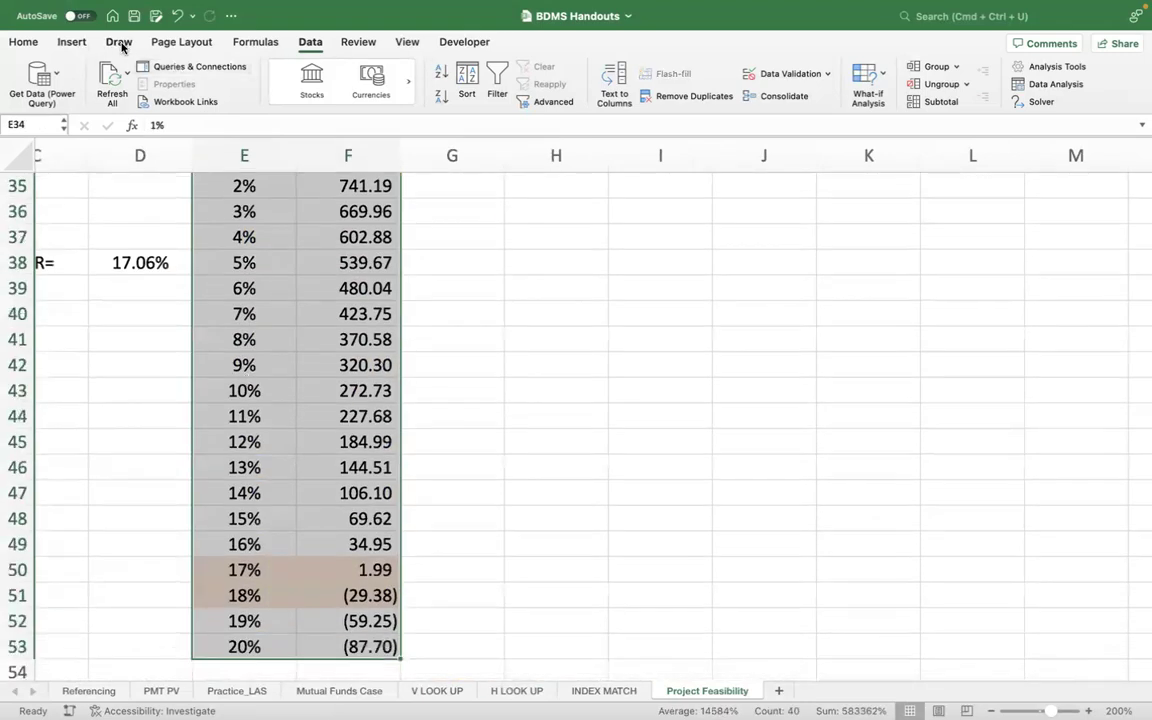
{"action": "left_click", "coordinate": [74, 40]}
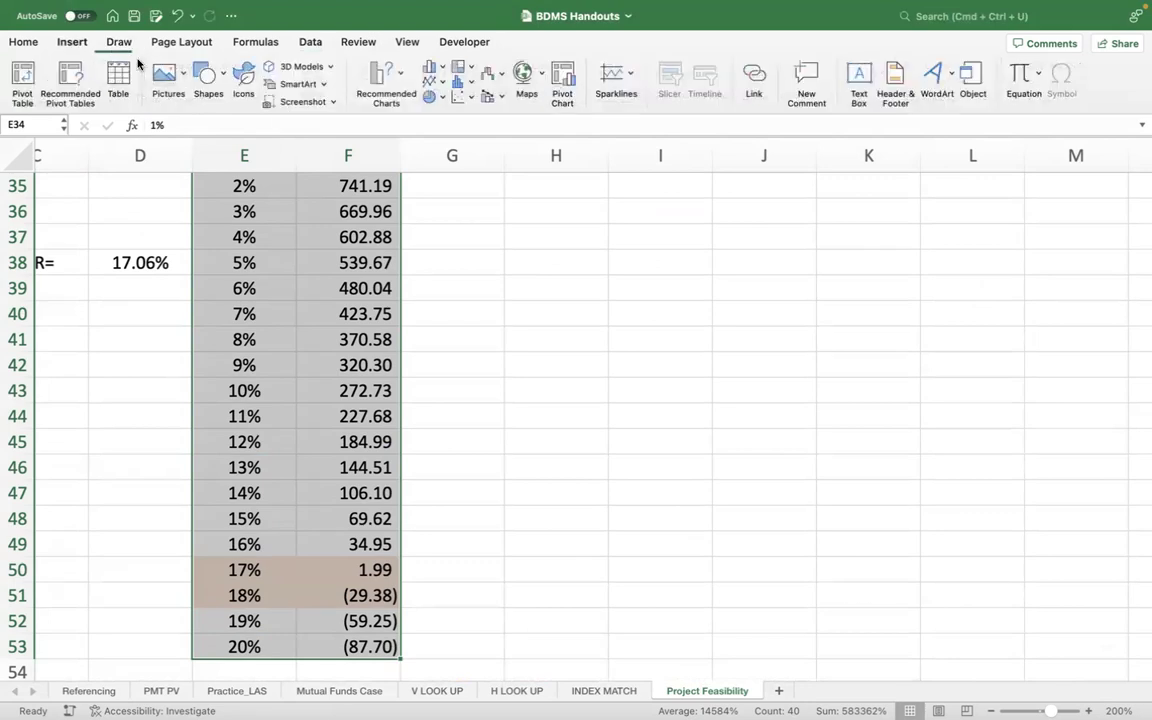
{"action": "left_click", "coordinate": [395, 80]}
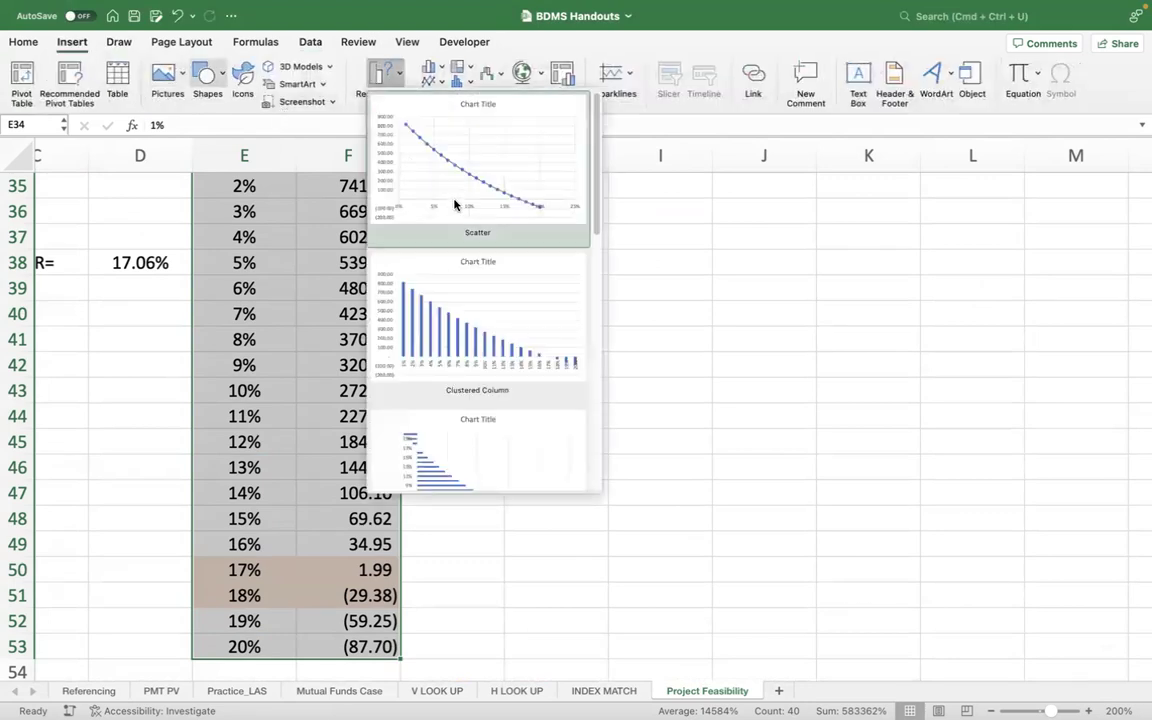
{"action": "left_click", "coordinate": [402, 174]}
Move the scatter chart beside the COC and NPV table and apply the white chart style with small blue markers and a thin line.
{"action": "left_click_drag", "start_coordinate": [386, 262], "coordinate": [576, 205]}
{"action": "left_click", "coordinate": [763, 82]}
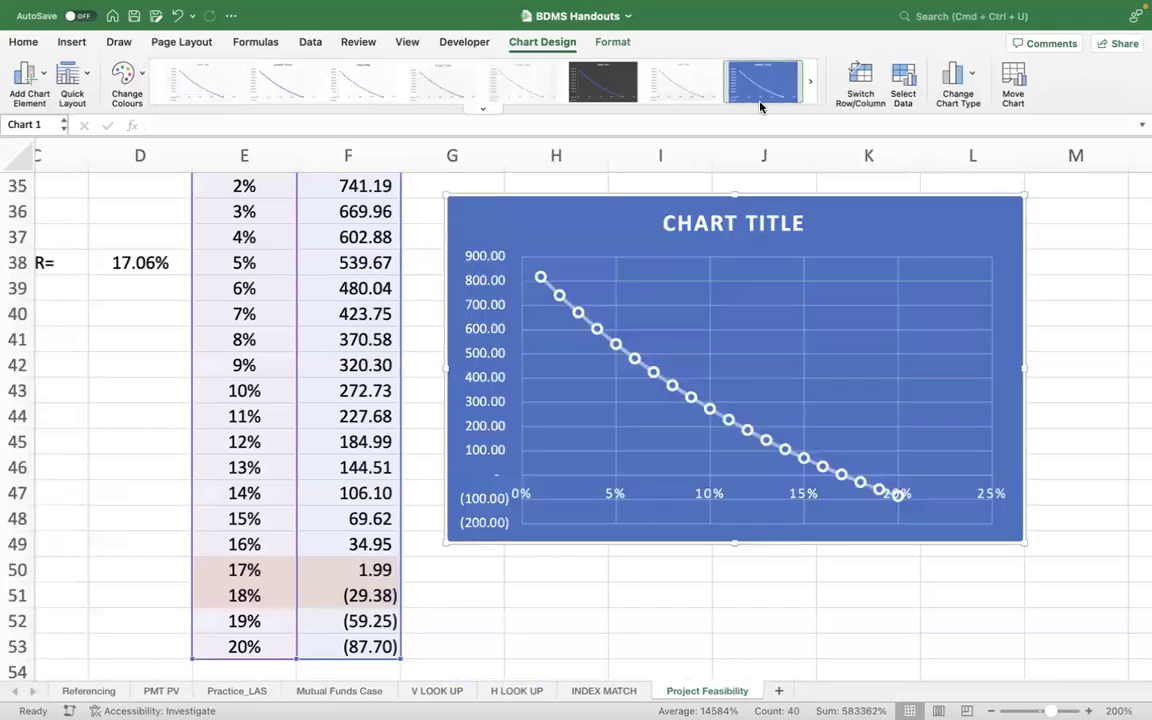
{"action": "left_click", "coordinate": [701, 100]}
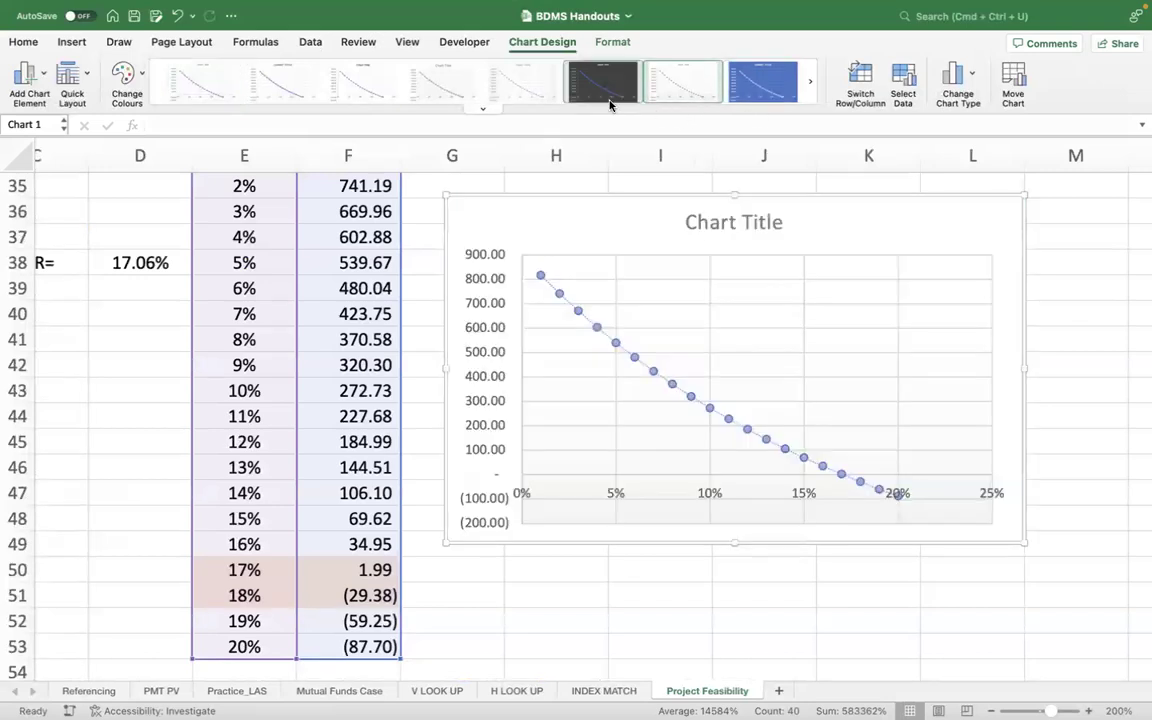
Title the scatter chart "NPV Profile" and close the formatting pane.
{"action": "double_click", "coordinate": [689, 222]}
{"action": "triple_click", "coordinate": [689, 222]}
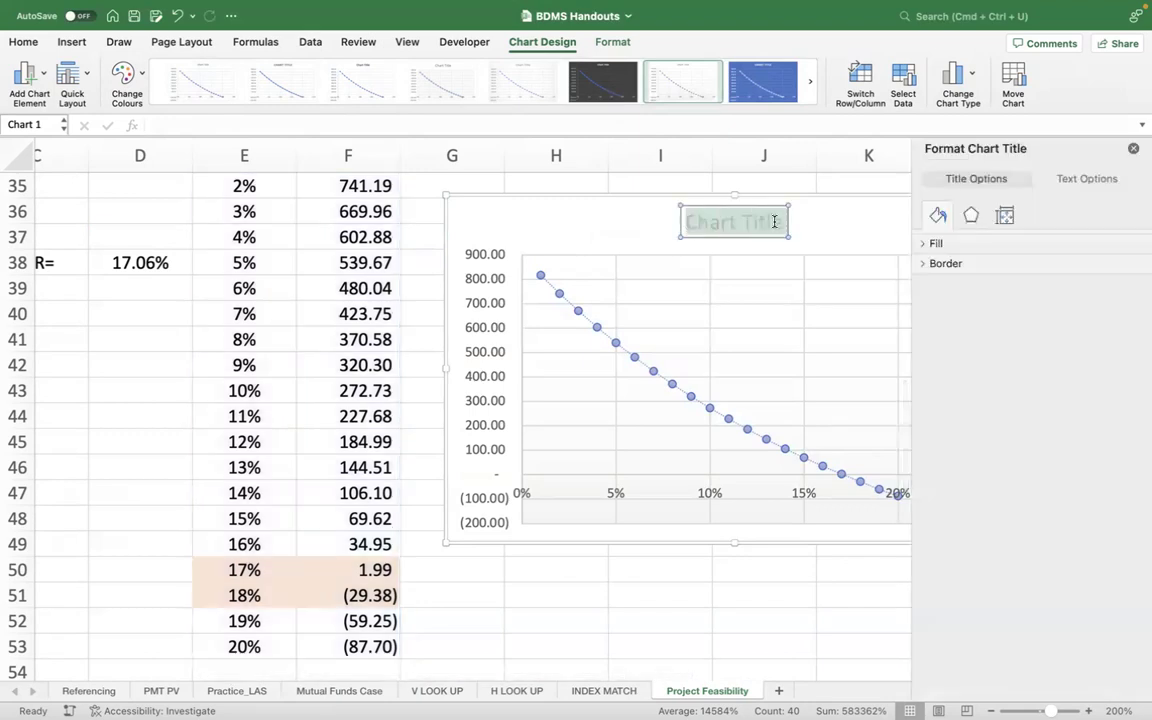
{"action": "type", "text": "NPV Profile"}
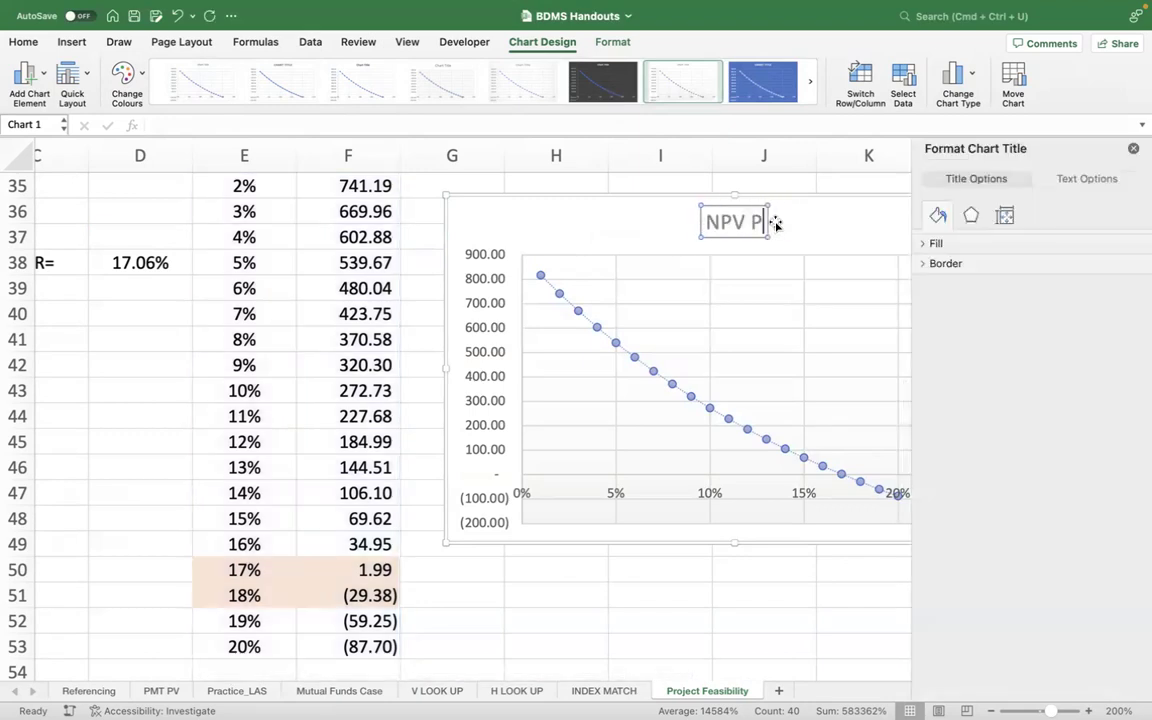
{"action": "left_click", "coordinate": [800, 577]}
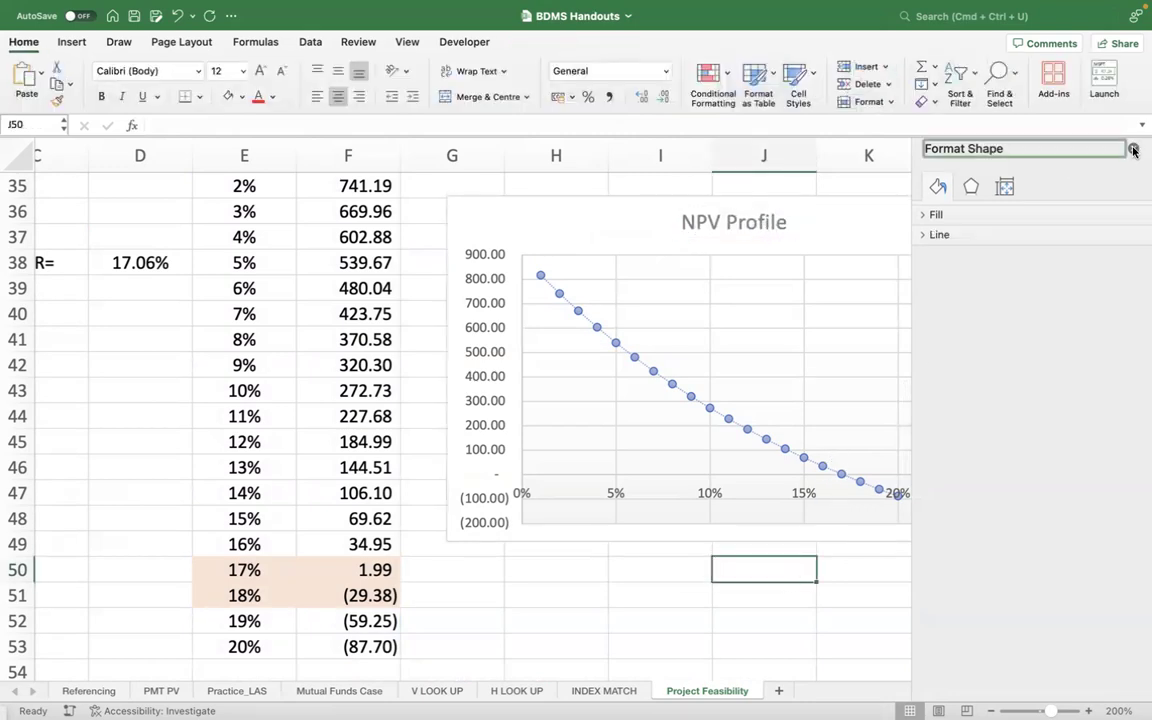
{"action": "left_click", "coordinate": [1132, 148]}
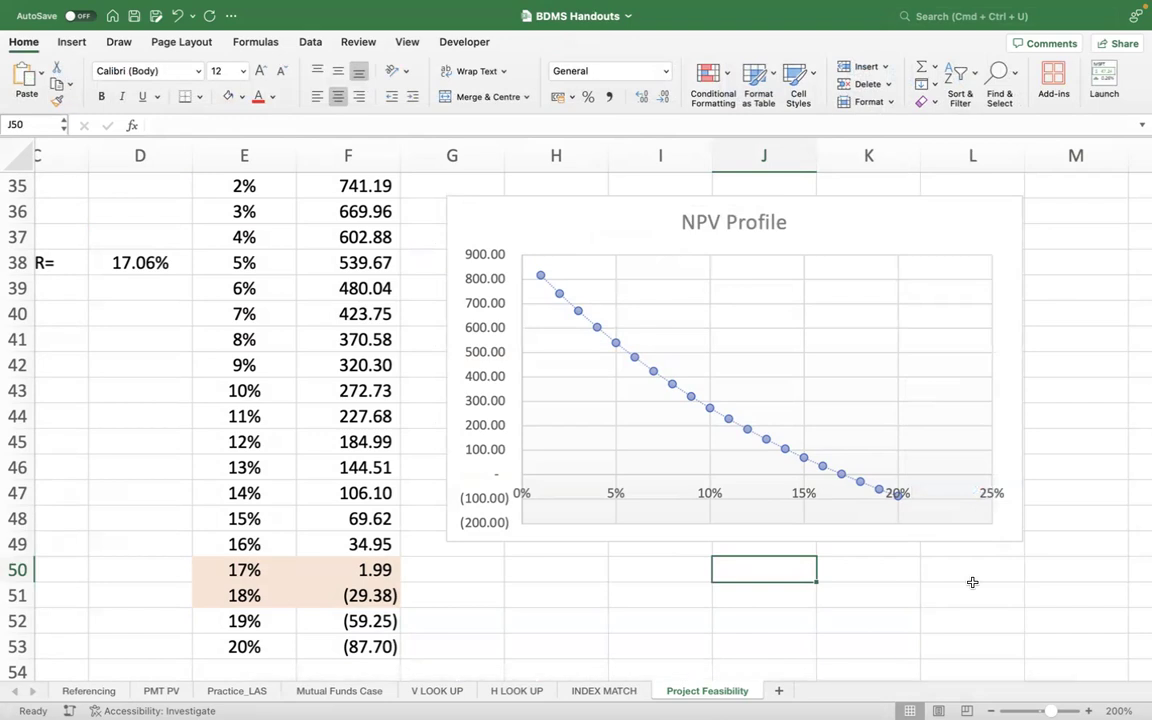
Enlarge the NPV Profile chart to span about columns G to N and rows 35 to 53.
{"action": "left_click", "coordinate": [923, 221]}
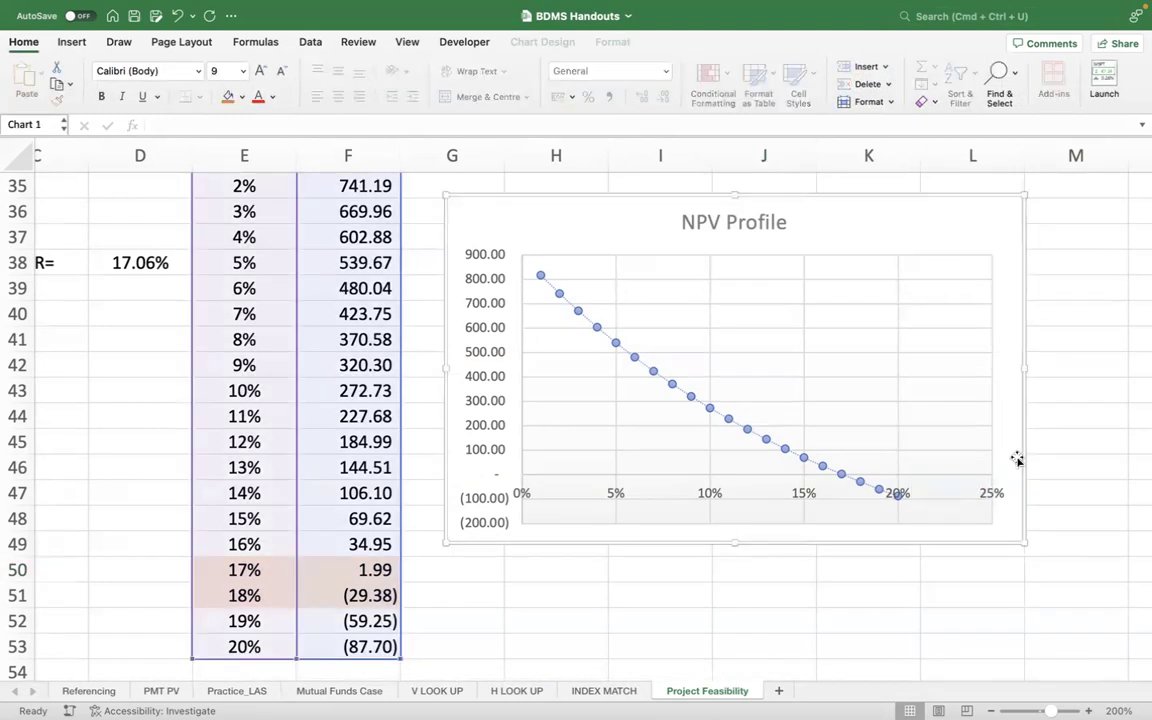
{"action": "scroll", "coordinate": [869, 609], "scroll_direction": "right", "scroll_amount": 3}
{"action": "left_click_drag", "start_coordinate": [820, 383], "coordinate": [1067, 383]}
{"action": "left_click_drag", "start_coordinate": [652, 558], "coordinate": [653, 656]}
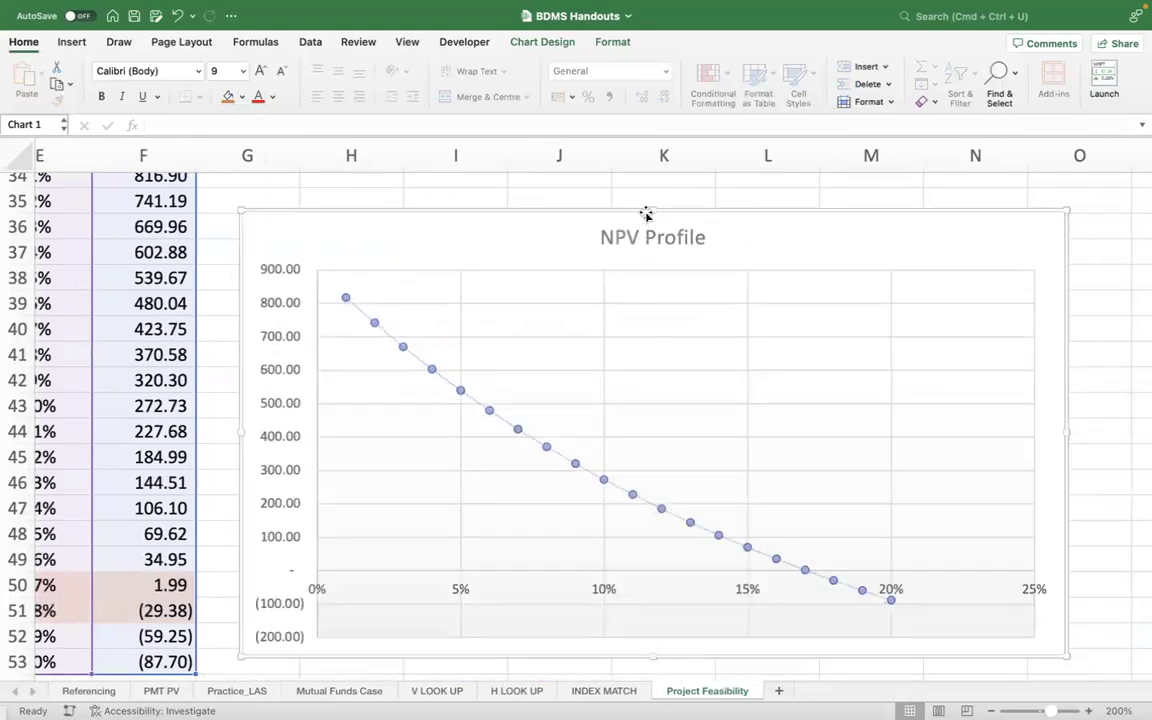
{"action": "left_click_drag", "start_coordinate": [648, 211], "coordinate": [648, 190]}
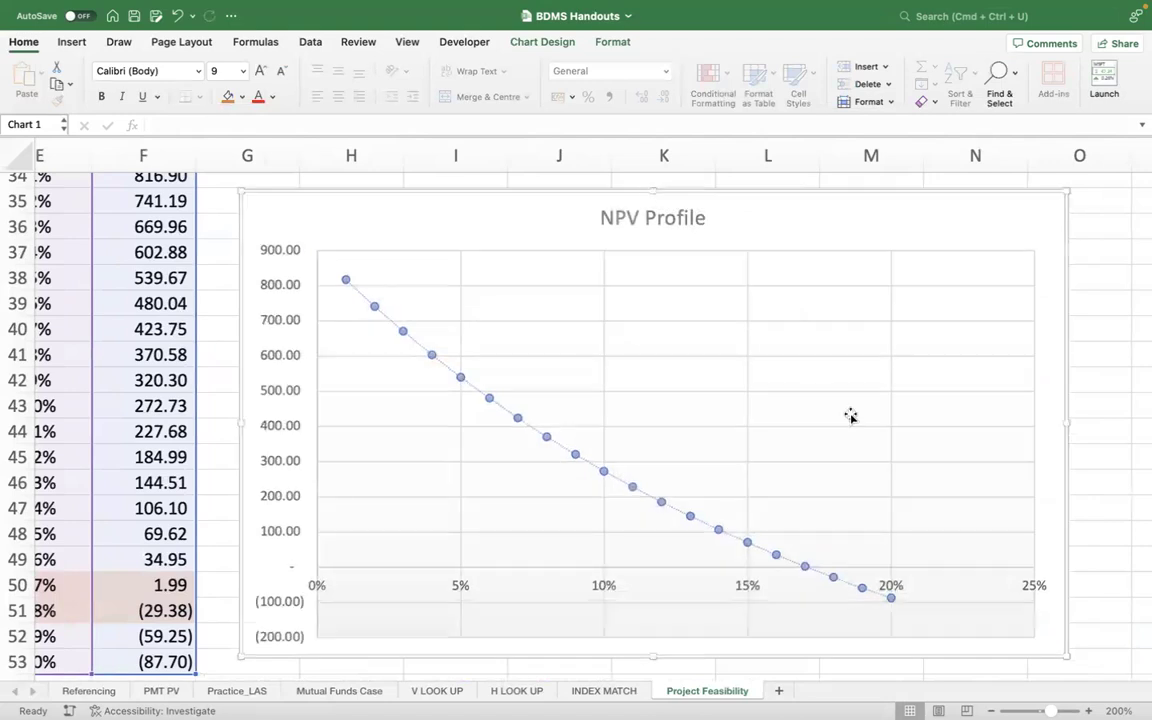
{"action": "left_click", "coordinate": [1110, 477]}
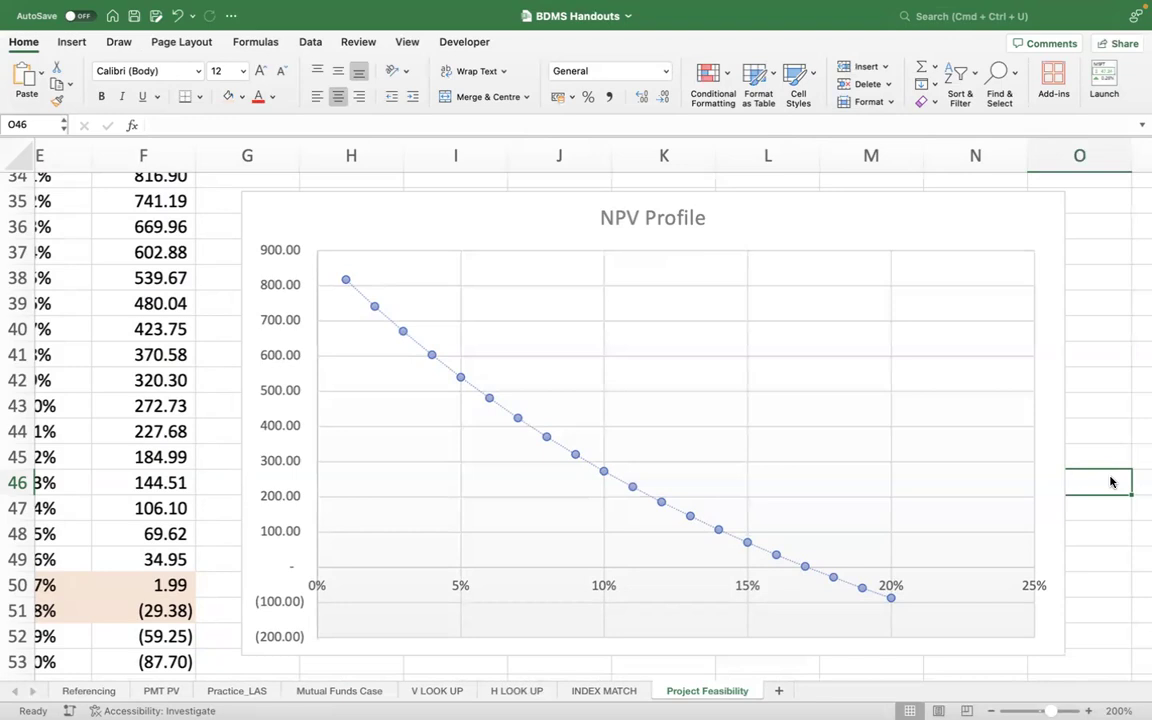
Colour the text of the negative-NPV rows in E51:F53 red.
{"action": "scroll", "coordinate": [950, 463], "scroll_direction": "down", "scroll_amount": 4}
{"action": "scroll", "coordinate": [540, 478], "scroll_direction": "right", "scroll_amount": 2}
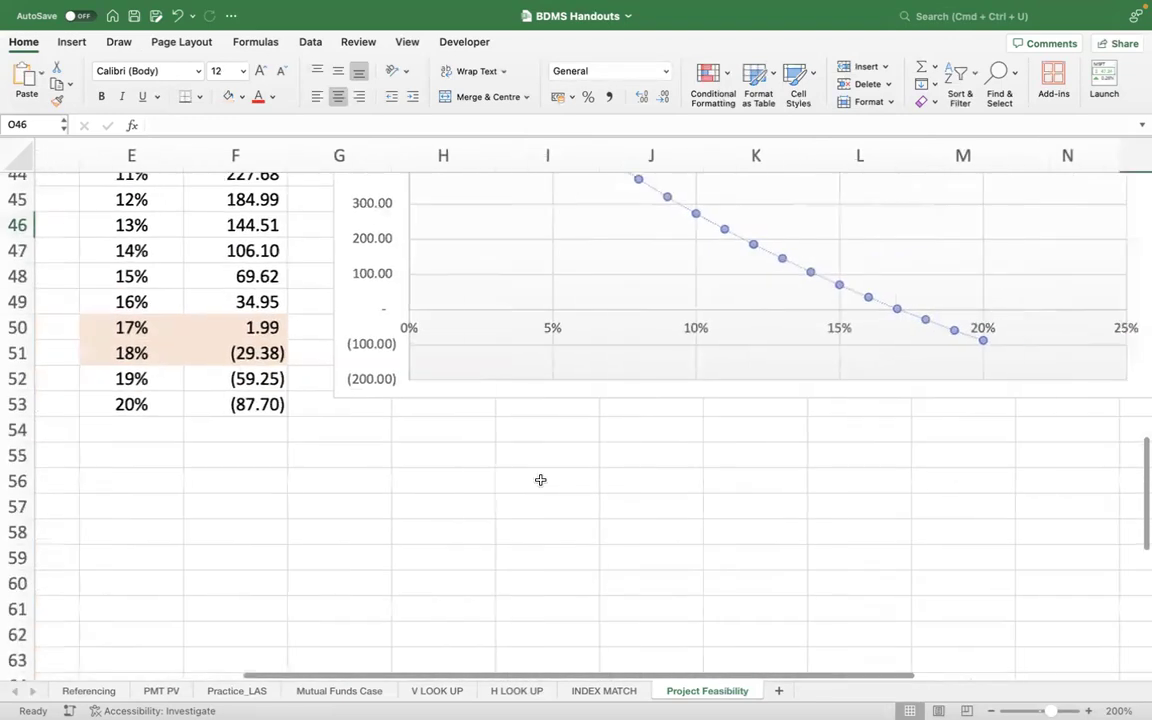
{"action": "scroll", "coordinate": [657, 451], "scroll_direction": "left", "scroll_amount": 4}
{"action": "left_click_drag", "start_coordinate": [440, 340], "coordinate": [548, 393]}
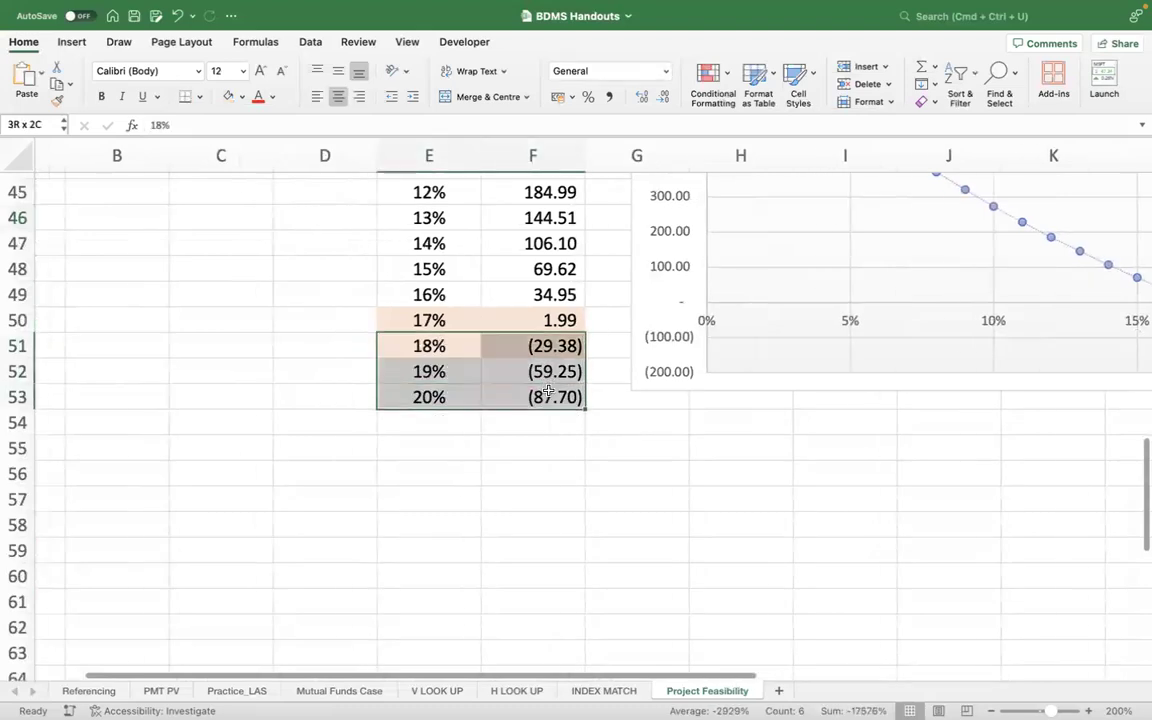
{"action": "left_click", "coordinate": [258, 100]}
{"action": "left_click", "coordinate": [370, 447]}
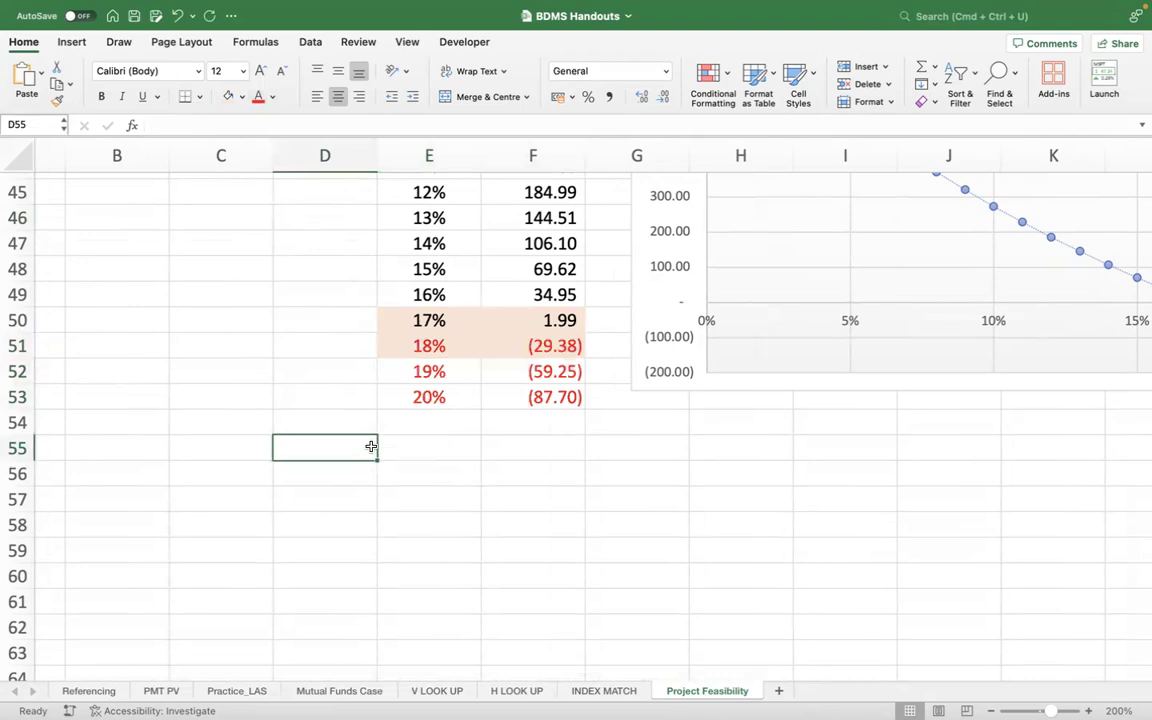
Fill the 1% to 16% COC and NPV rows in E34:F49 with light green.
{"action": "scroll", "coordinate": [370, 450], "scroll_direction": "up", "scroll_amount": 5}
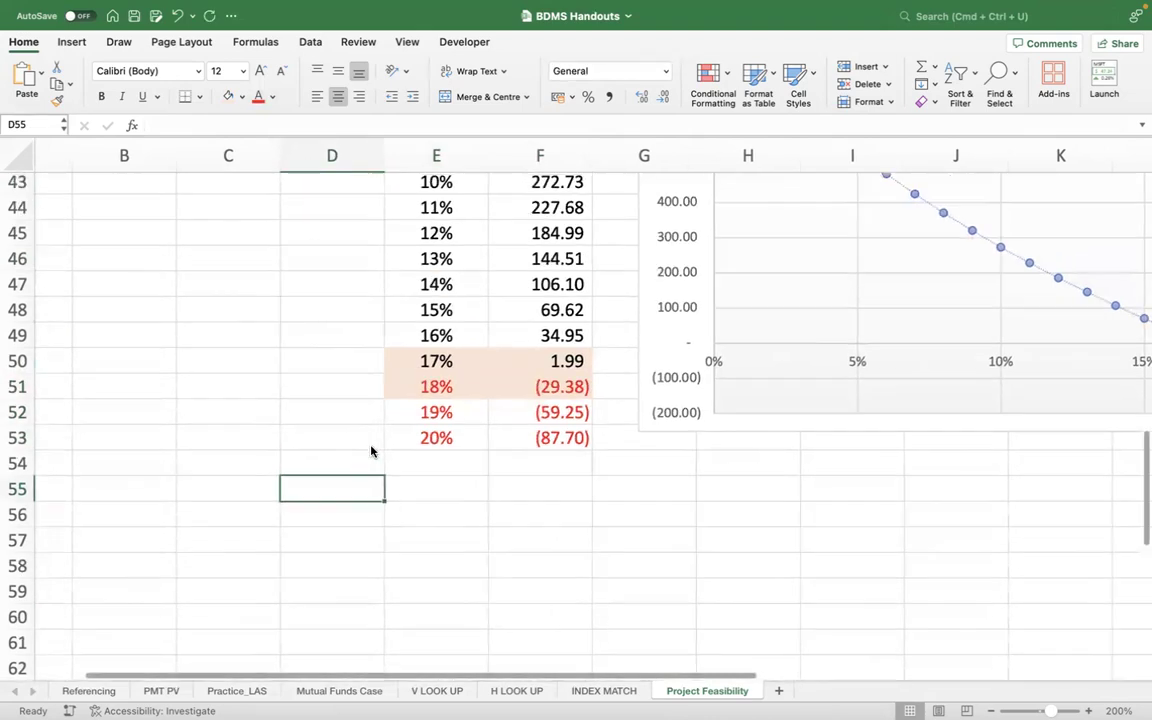
{"action": "scroll", "coordinate": [412, 284], "scroll_direction": "up", "scroll_amount": 3}
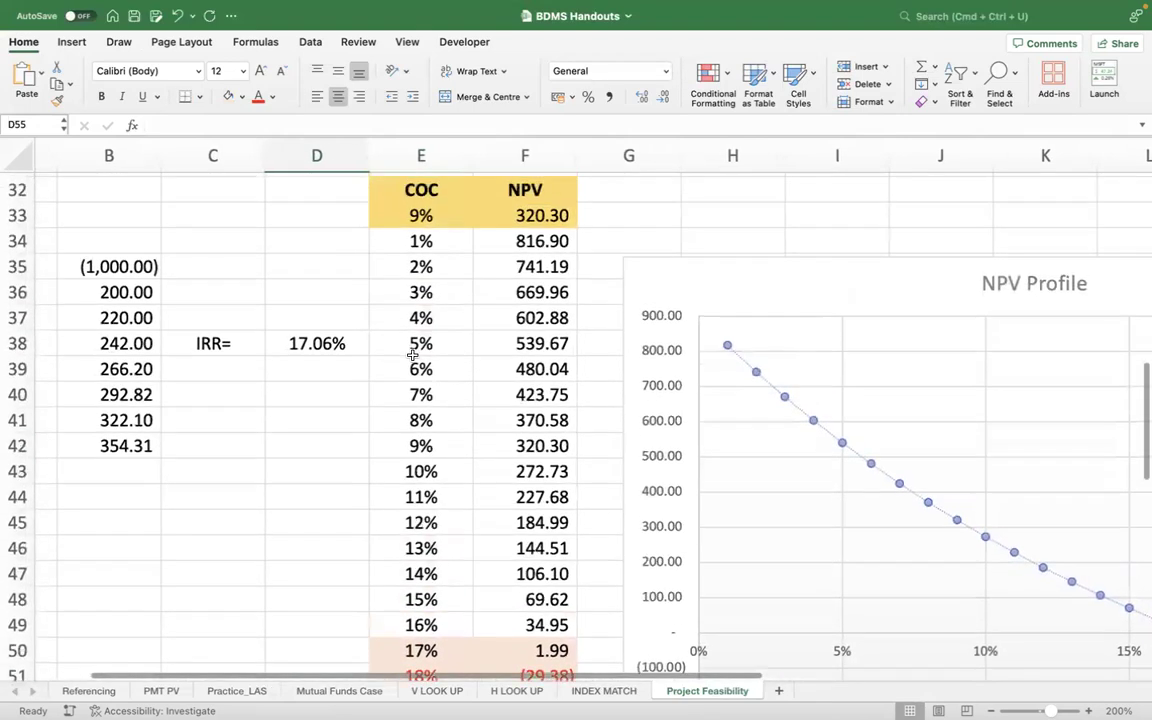
{"action": "left_click_drag", "start_coordinate": [403, 271], "coordinate": [484, 617]}
{"action": "scroll", "coordinate": [484, 617], "scroll_direction": "down", "scroll_amount": 4}
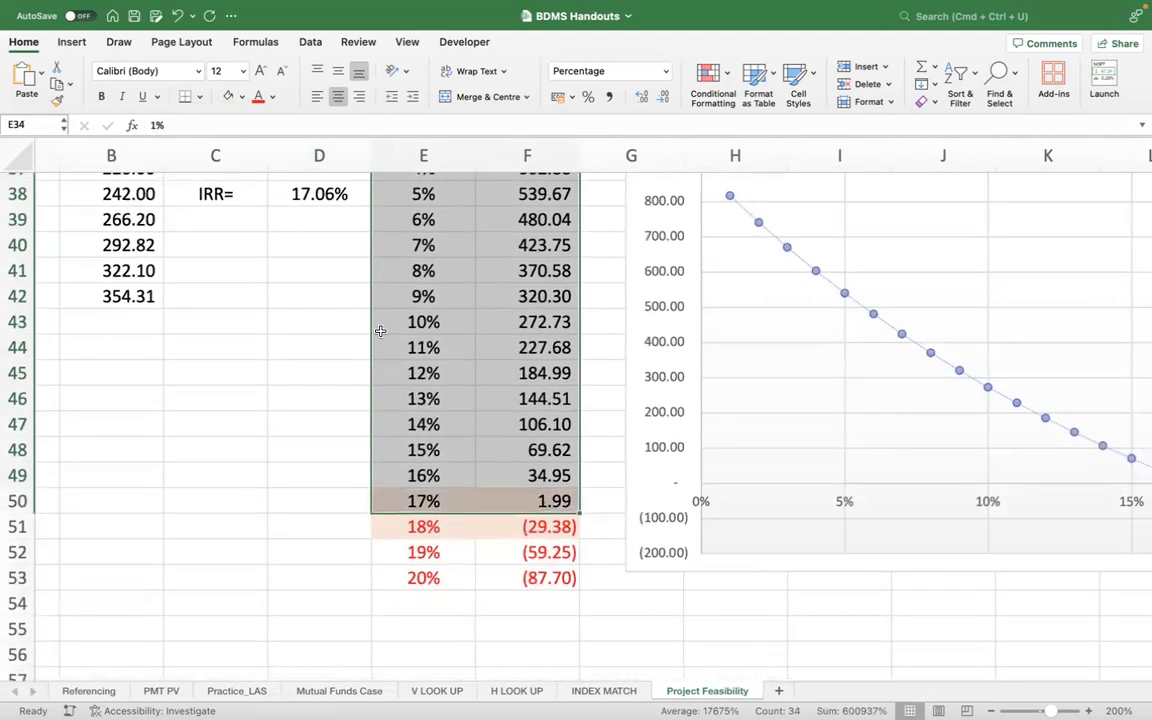
{"action": "key", "text": "shift+Up"}
{"action": "left_click", "coordinate": [241, 96]}
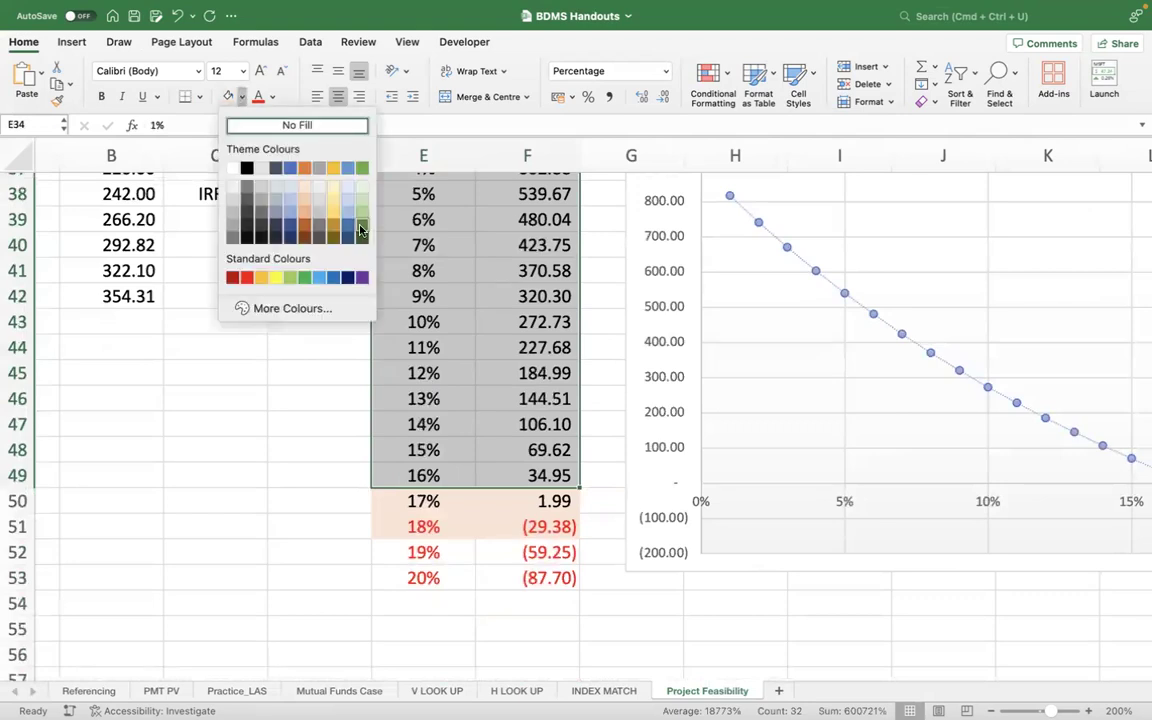
{"action": "left_click", "coordinate": [361, 186]}
{"action": "scroll", "coordinate": [327, 378], "scroll_direction": "up", "scroll_amount": 4}
{"action": "left_click", "coordinate": [276, 414]}
Review the coloured COC and NPV table alongside the NPV Profile chart and the IRR.
{"action": "scroll", "coordinate": [276, 414], "scroll_direction": "down", "scroll_amount": 3}
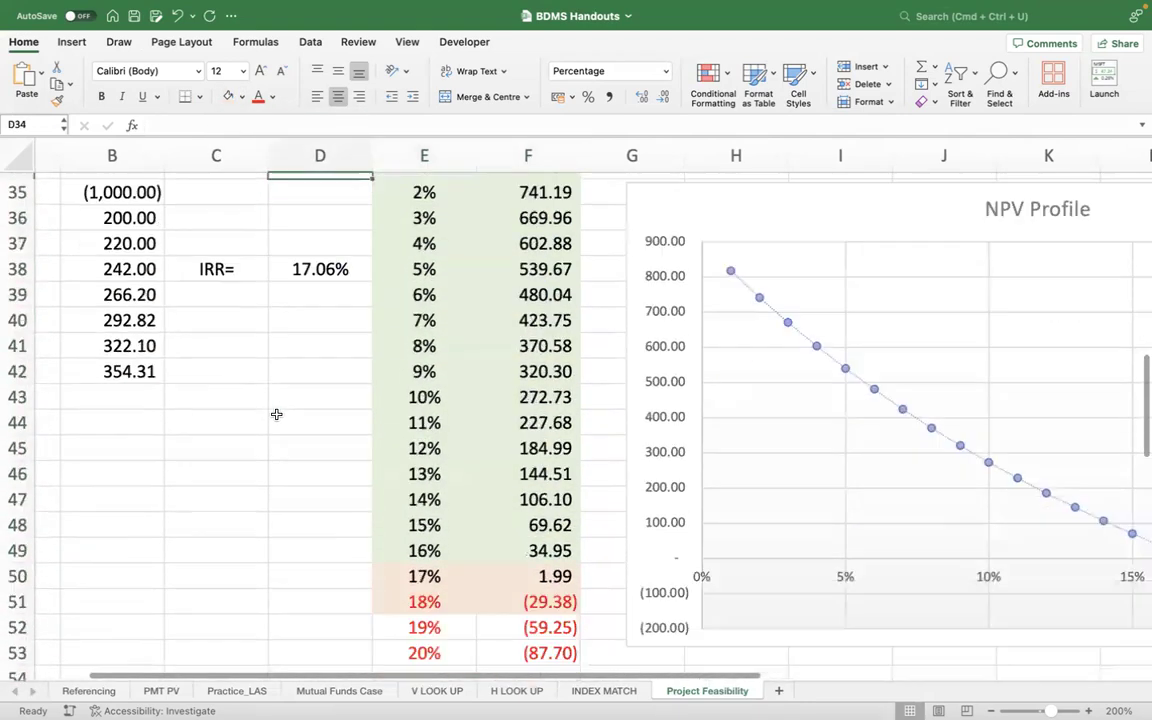
{"action": "scroll", "coordinate": [276, 414], "scroll_direction": "down", "scroll_amount": 3}
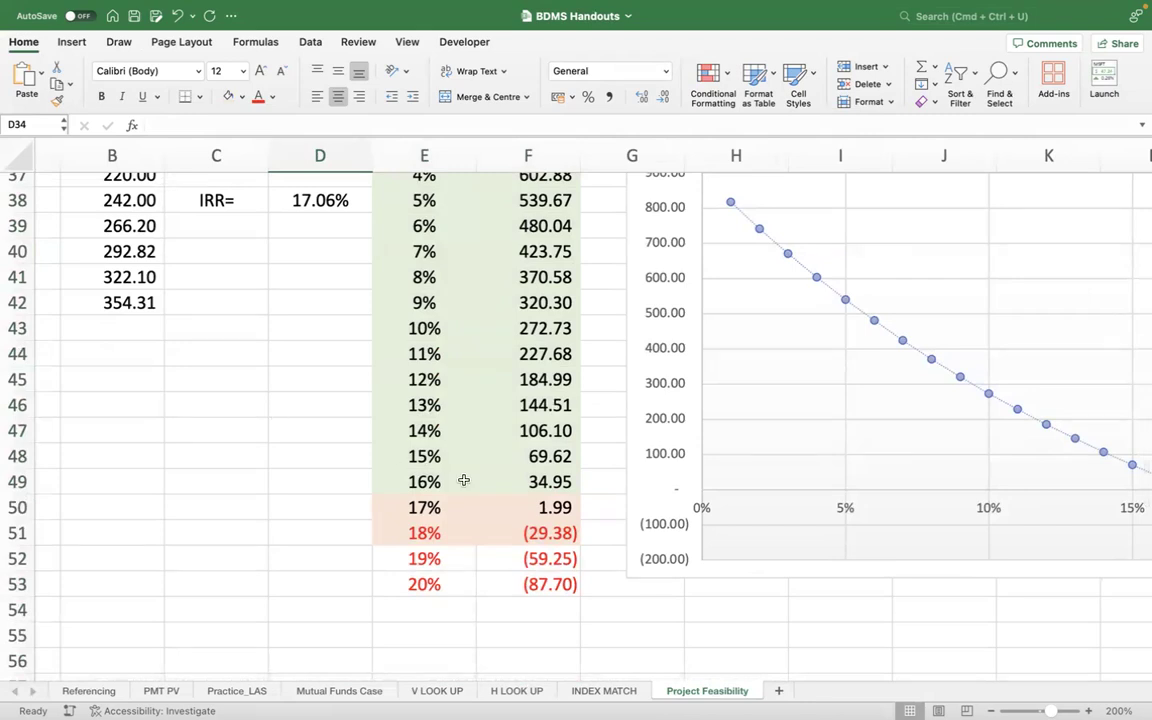
{"action": "scroll", "coordinate": [463, 481], "scroll_direction": "up", "scroll_amount": 3}
{"action": "scroll", "coordinate": [463, 481], "scroll_direction": "right", "scroll_amount": 2}
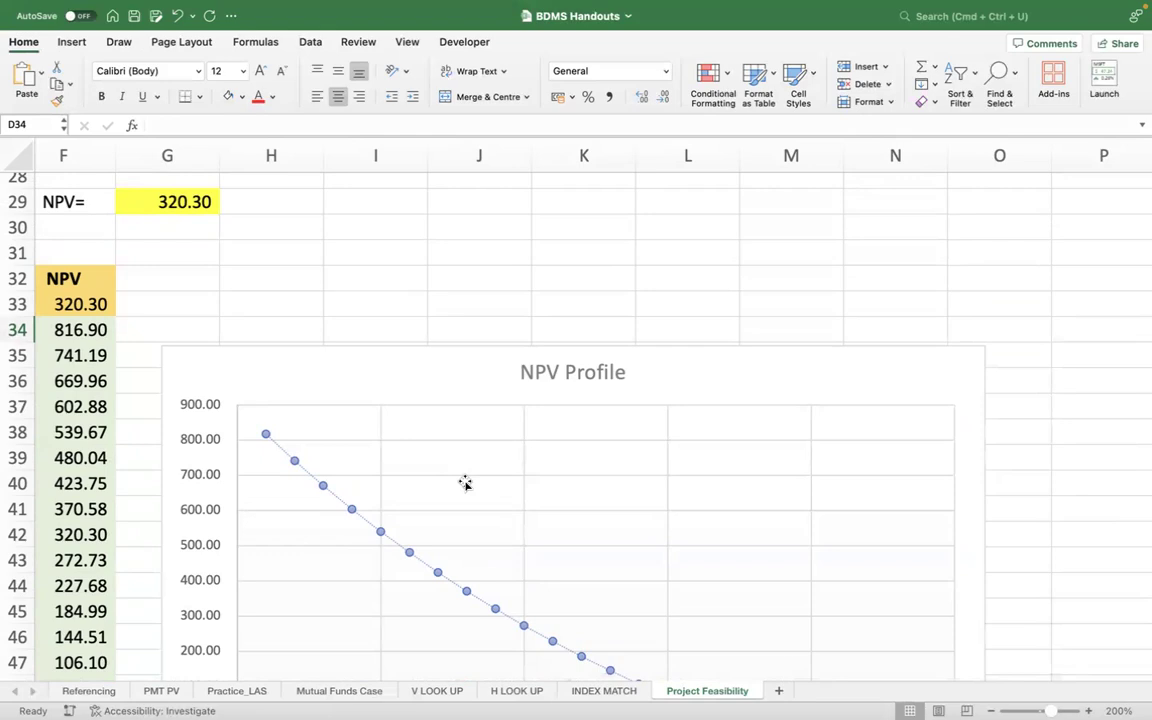
{"action": "scroll", "coordinate": [520, 289], "scroll_direction": "left", "scroll_amount": 5}
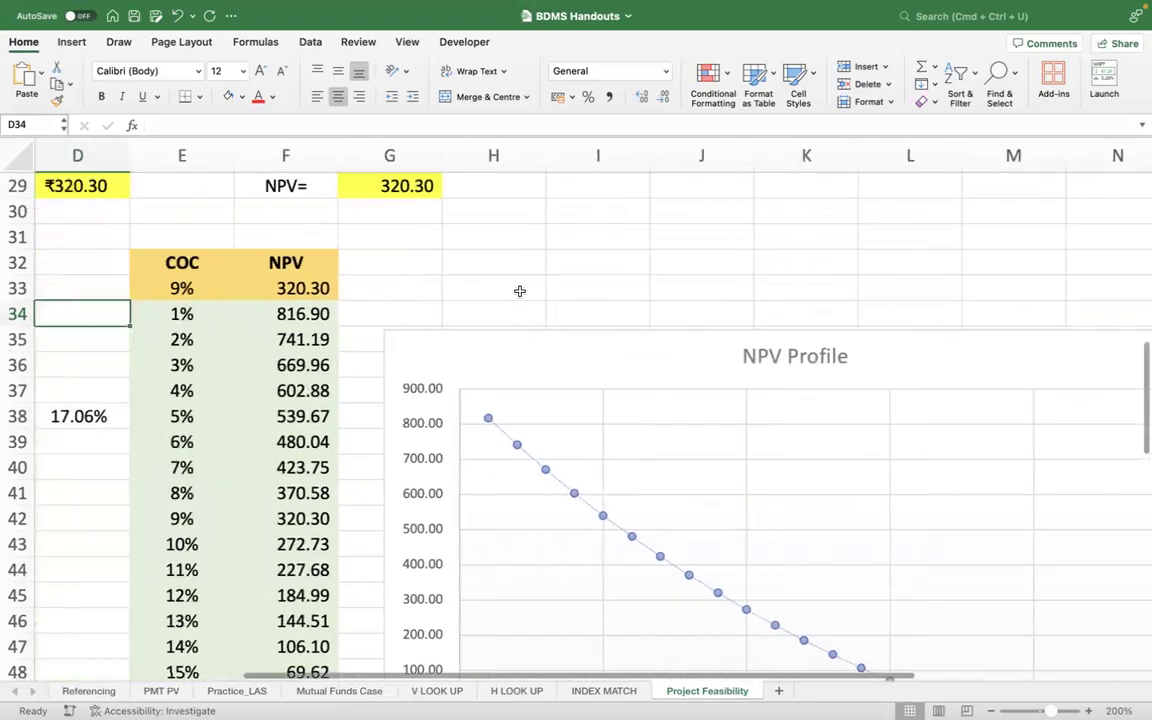
{"action": "scroll", "coordinate": [520, 289], "scroll_direction": "left", "scroll_amount": 1}
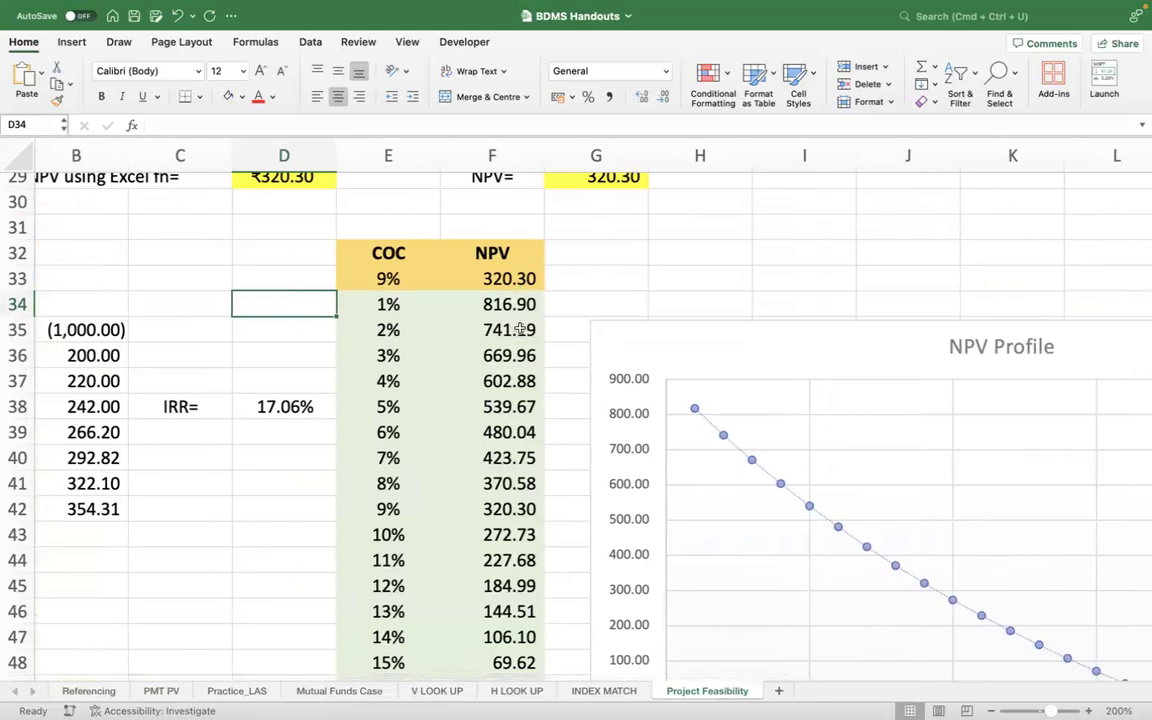
{"action": "scroll", "coordinate": [520, 300], "scroll_direction": "down", "scroll_amount": 1}
{"action": "scroll", "coordinate": [520, 300], "scroll_direction": "left", "scroll_amount": 1}
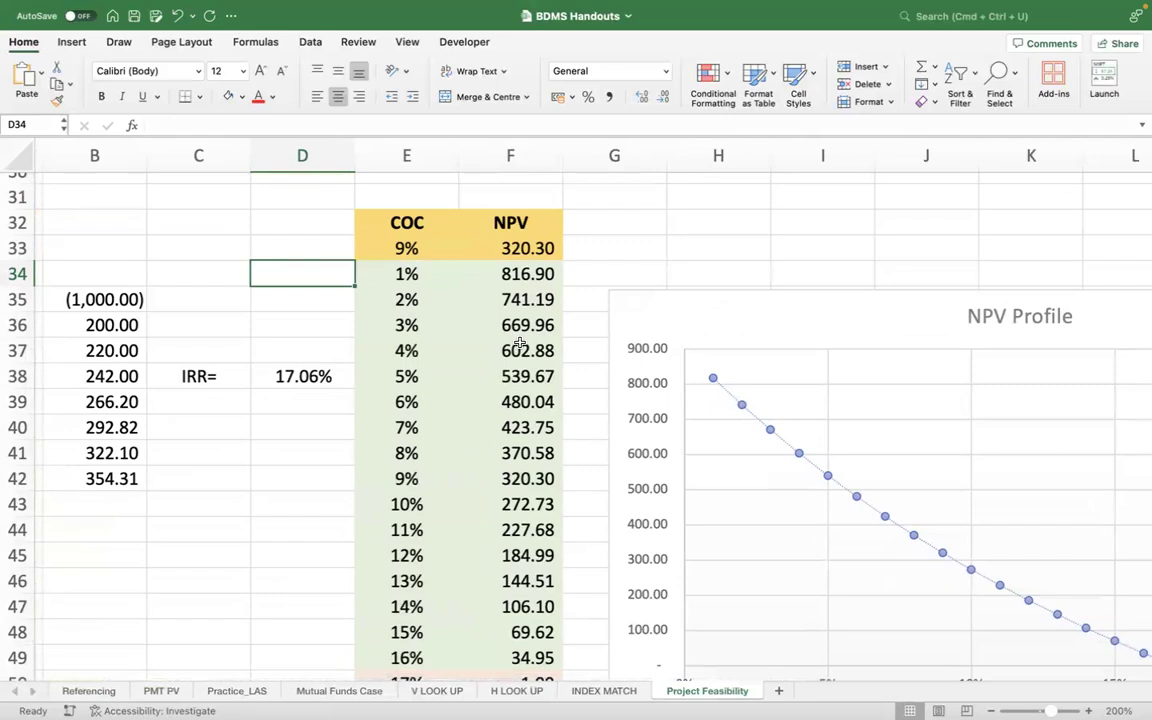
Start a new What-If scenario in Scenario Manager and name it EOY1CF_Best.
{"action": "left_click", "coordinate": [315, 45]}
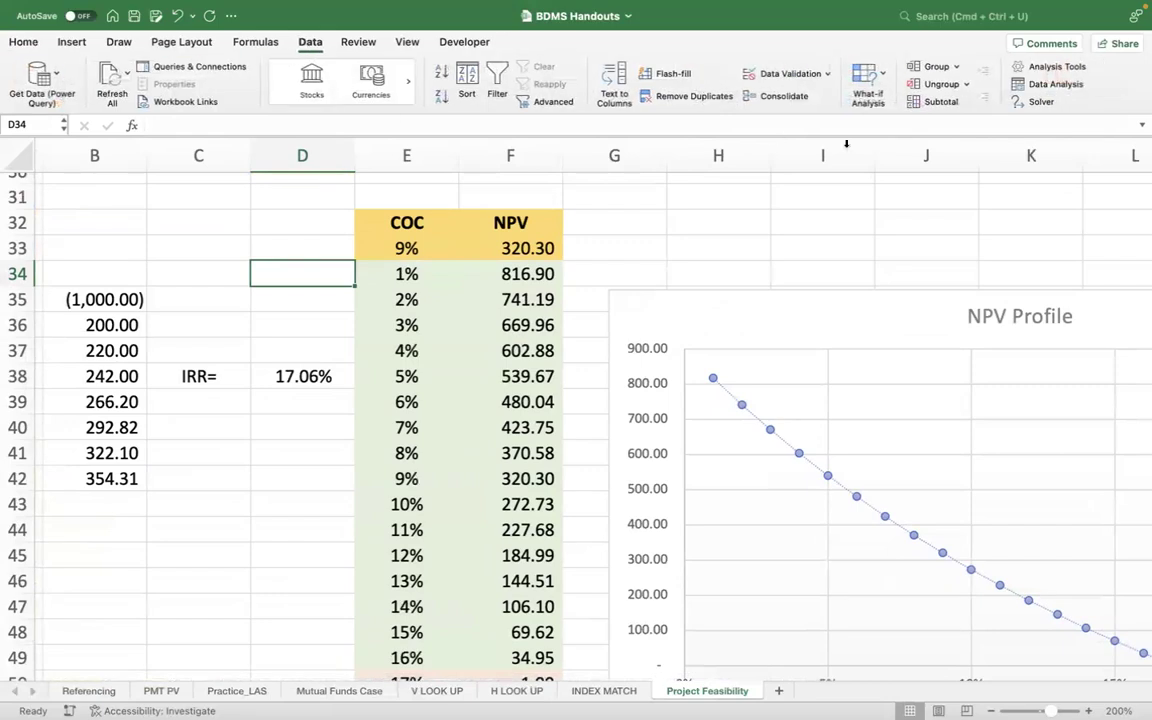
{"action": "left_click", "coordinate": [870, 97]}
{"action": "left_click", "coordinate": [896, 100]}
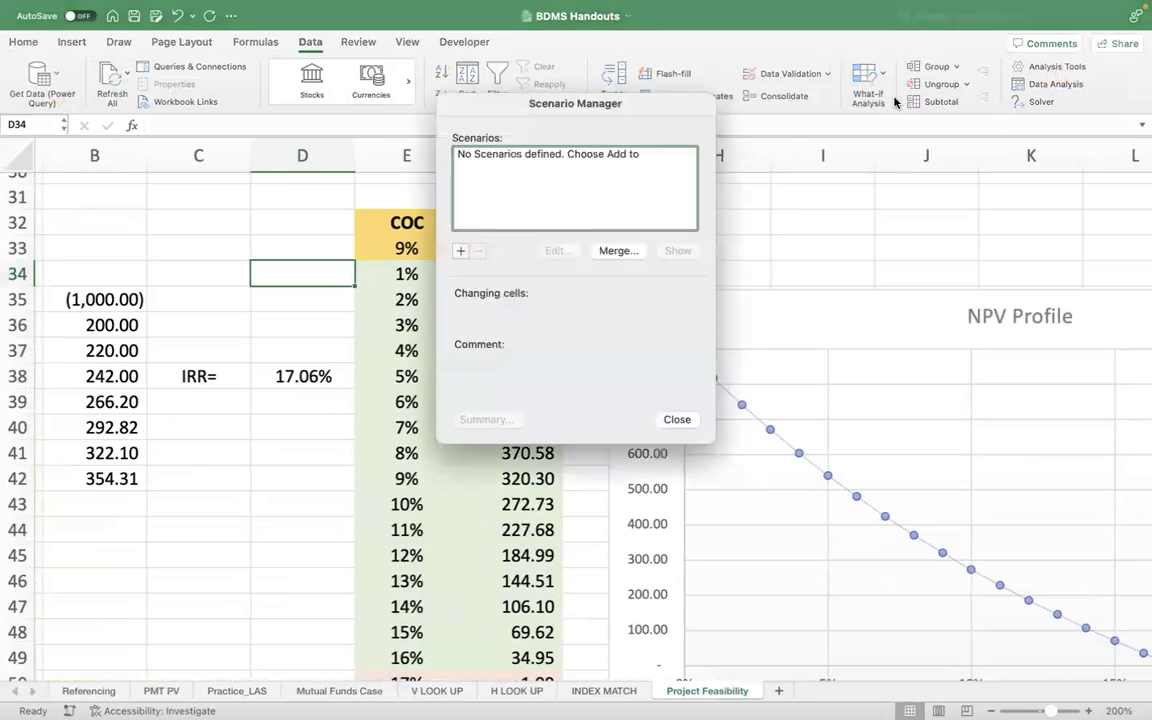
{"action": "left_click", "coordinate": [460, 251]}
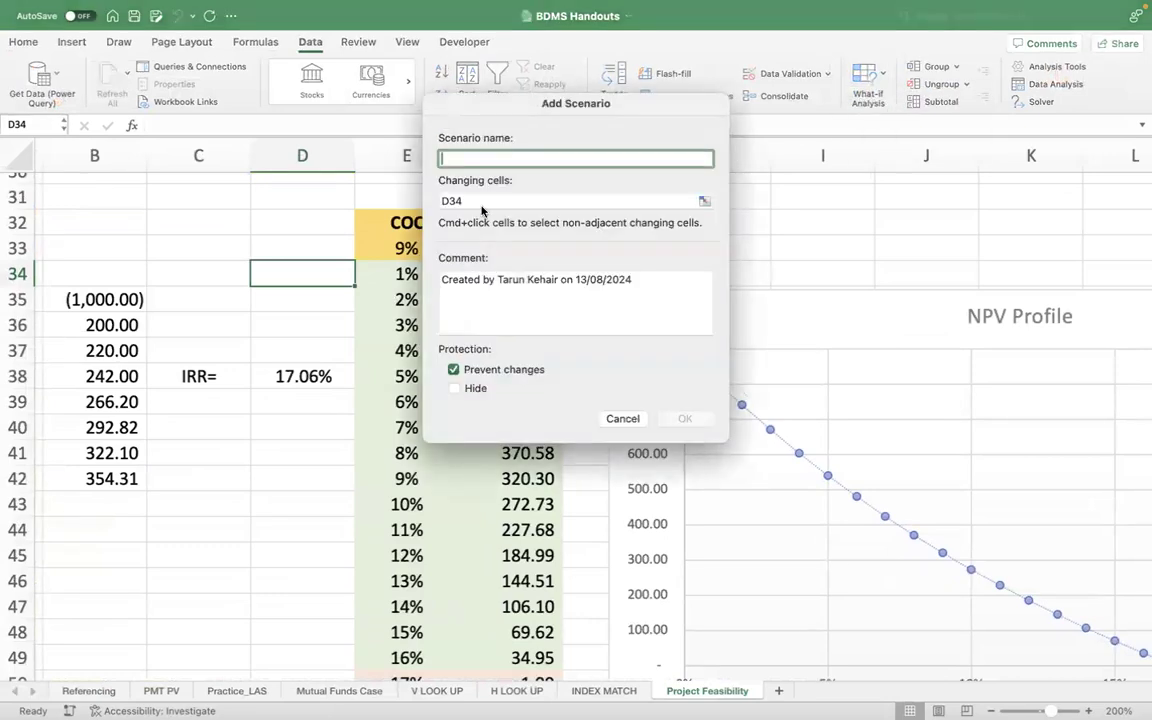
{"action": "left_click_drag", "start_coordinate": [470, 103], "coordinate": [930, 158]}
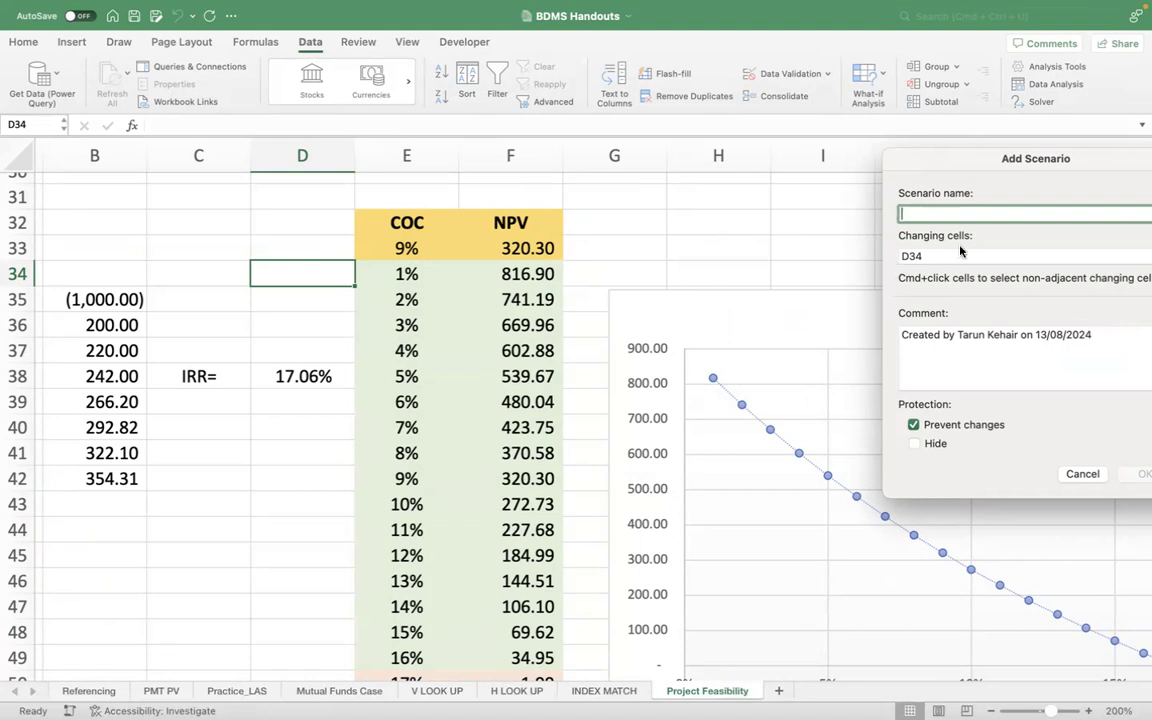
{"action": "type", "text": "EOY1CF"}
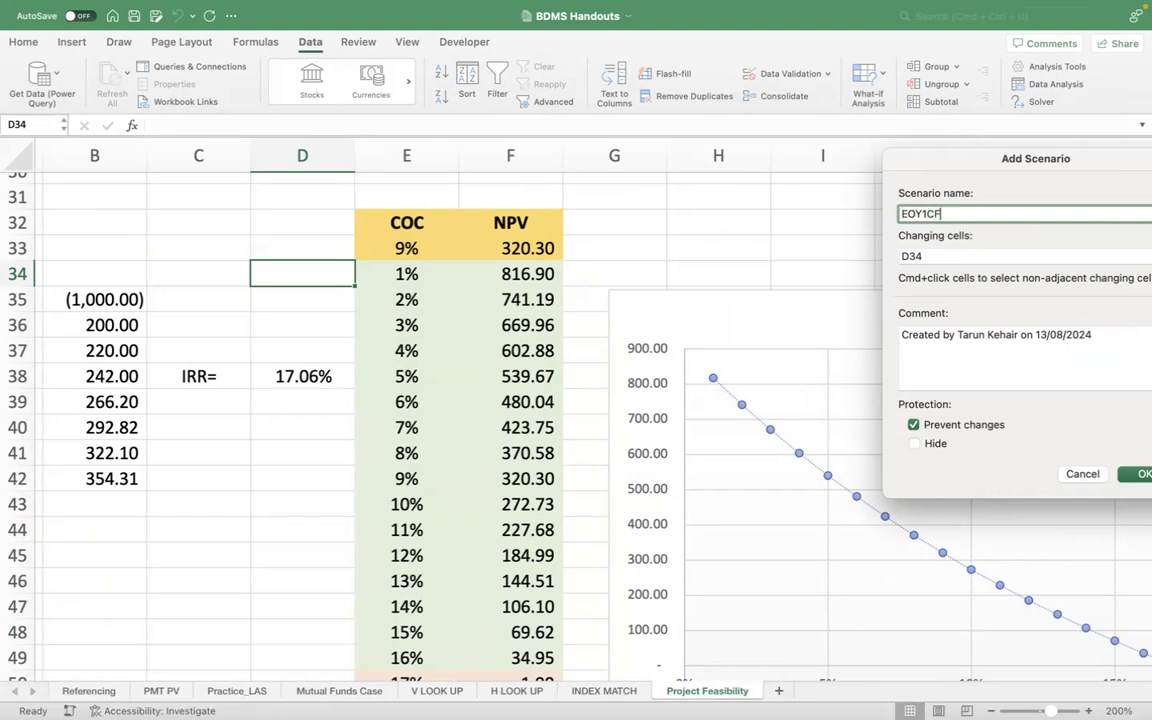
{"action": "type", "text": "_Best"}
Set the scenario's changing cell to the EOY1 Cash Flows value in E10.
{"action": "left_click", "coordinate": [937, 257]}
{"action": "key", "text": "BackSpace"}
{"action": "key", "text": "BackSpace"}
{"action": "key", "text": "BackSpace"}
{"action": "scroll", "coordinate": [579, 267], "scroll_direction": "up", "scroll_amount": 10}
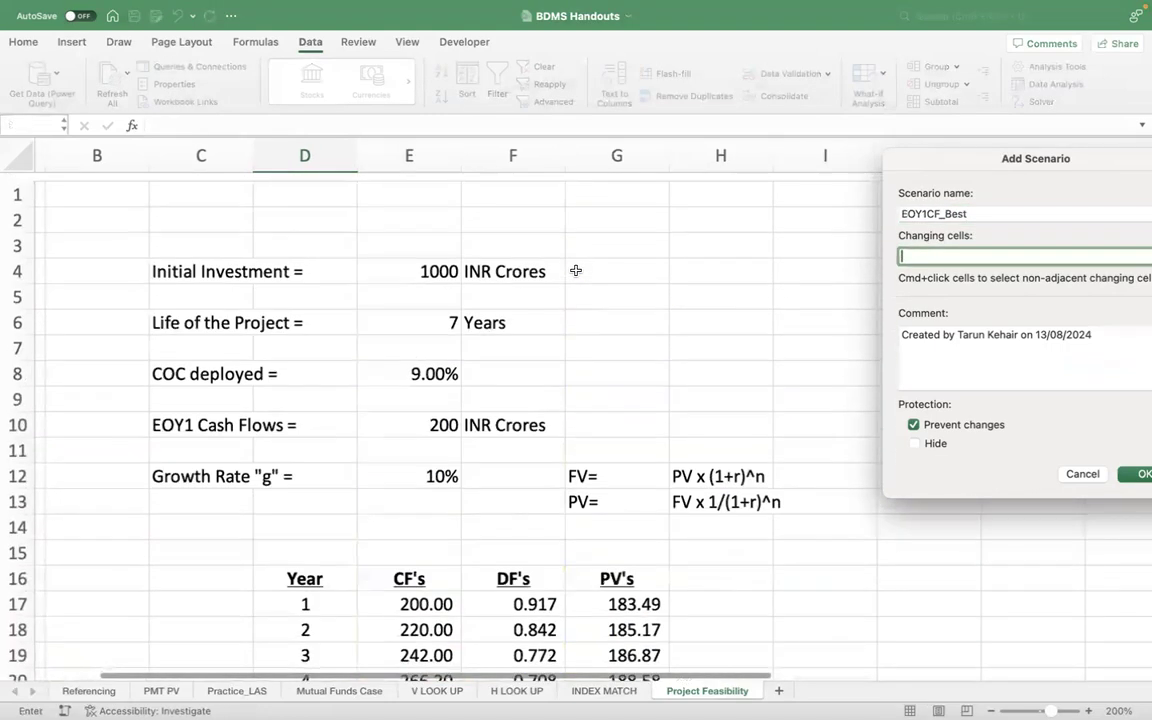
{"action": "left_click", "coordinate": [414, 402]}
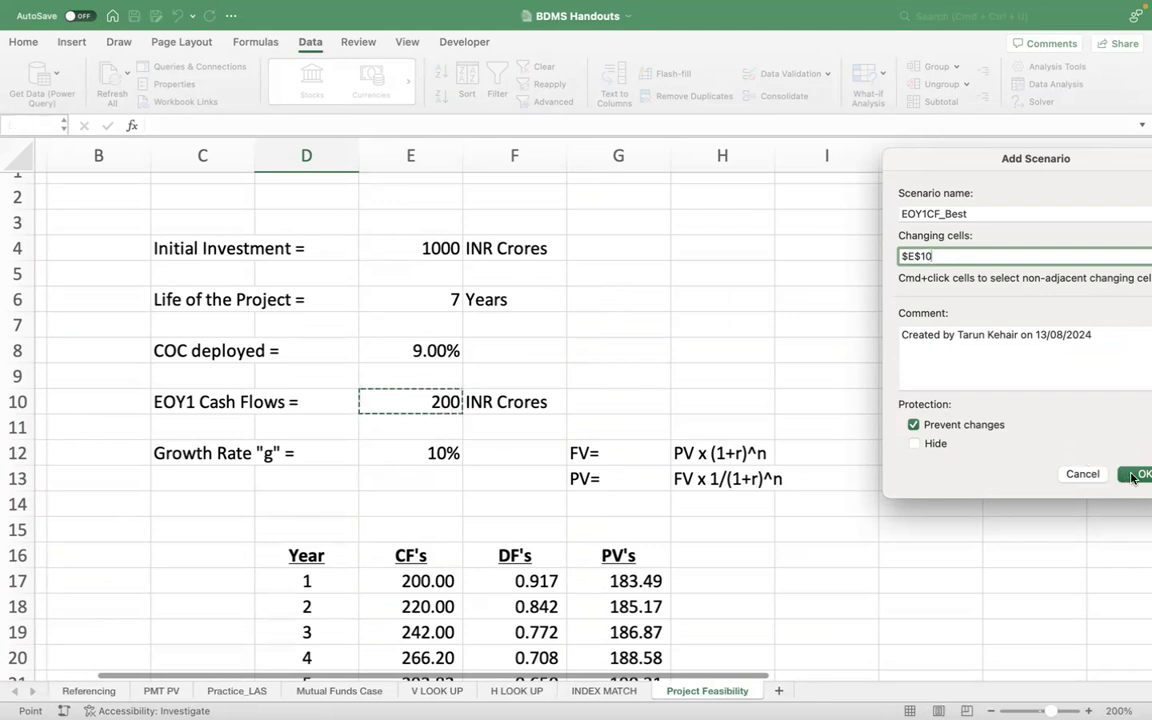
Set the EOY1 cash flow in E10 to 250 for the EOY1CF_Best scenario and start adding another scenario.
{"action": "left_click", "coordinate": [1130, 474]}
{"action": "type", "text": "250"}
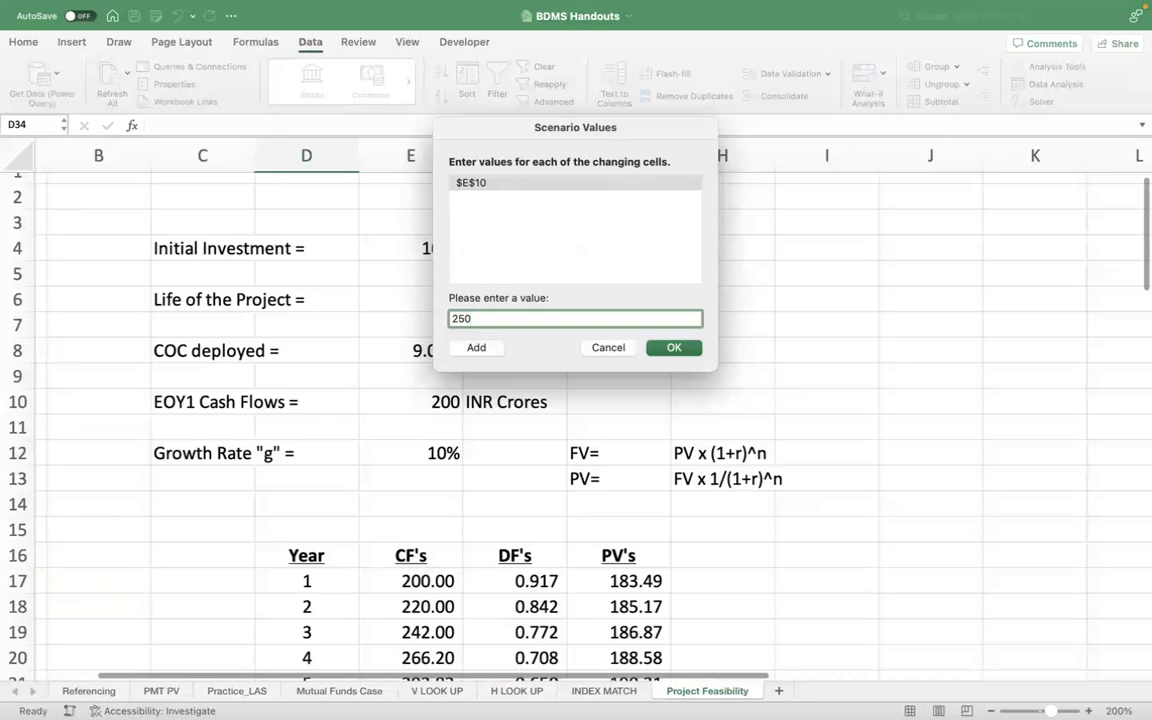
{"action": "left_click", "coordinate": [476, 348]}
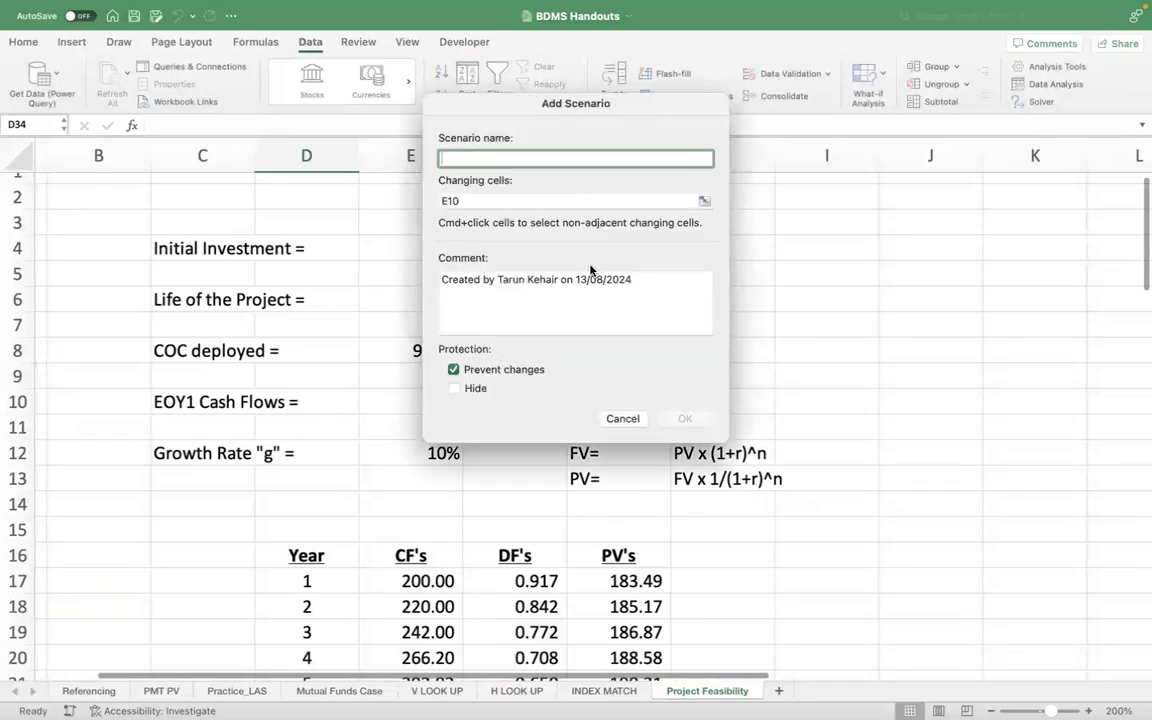
Name the new scenario EOY1CF_Worst and set its changing cell to the EOY1 Cash Flows value in E10.
{"action": "type", "text": "EOY1CF"}
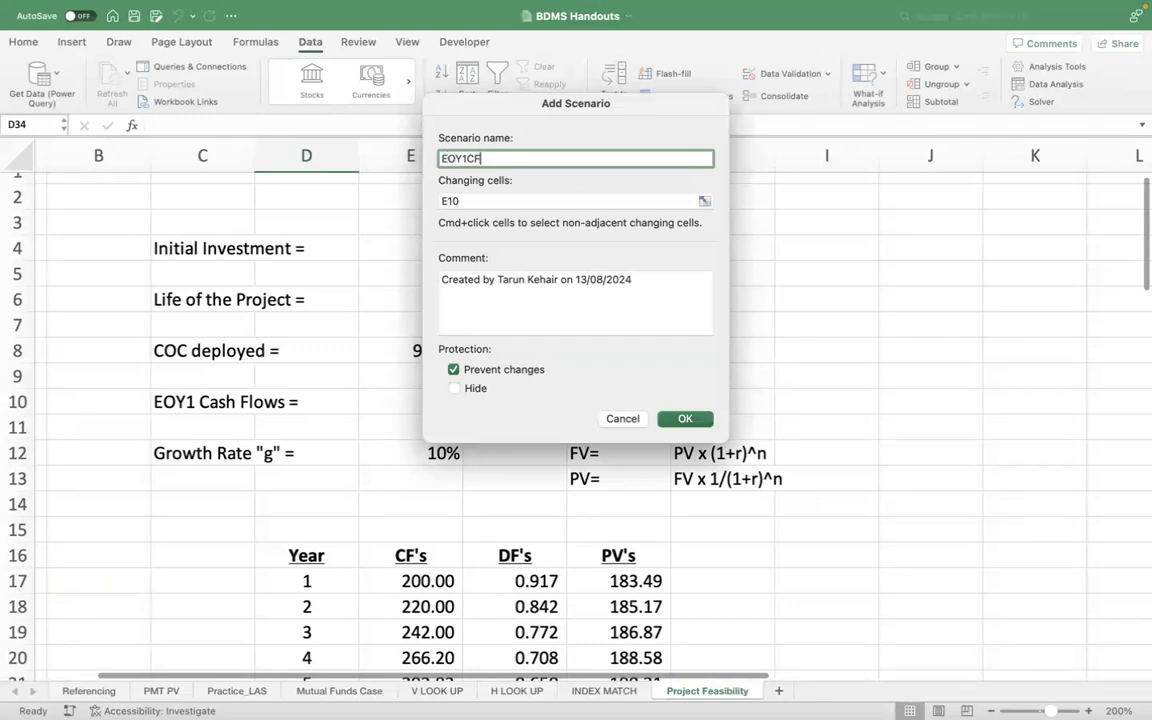
{"action": "type", "text": "_Worst"}
{"action": "left_click_drag", "start_coordinate": [541, 102], "coordinate": [910, 183]}
{"action": "left_click", "coordinate": [845, 282]}
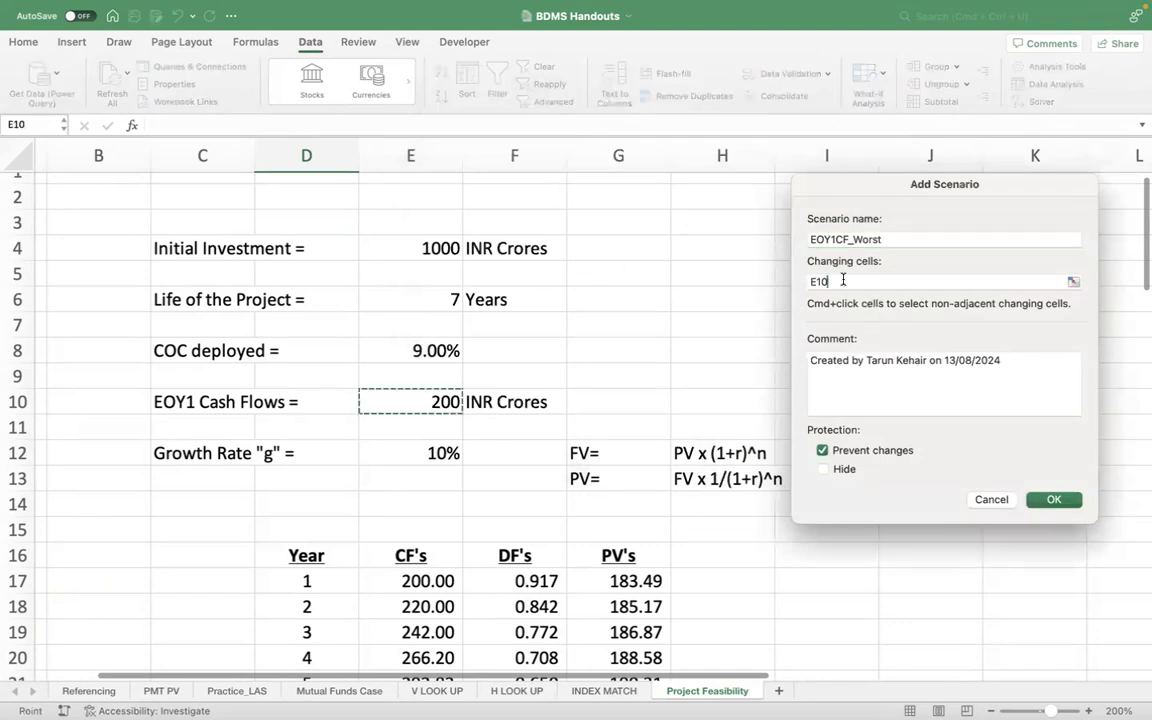
{"action": "key", "text": "BackSpace"}
{"action": "key", "text": "BackSpace"}
{"action": "key", "text": "BackSpace"}
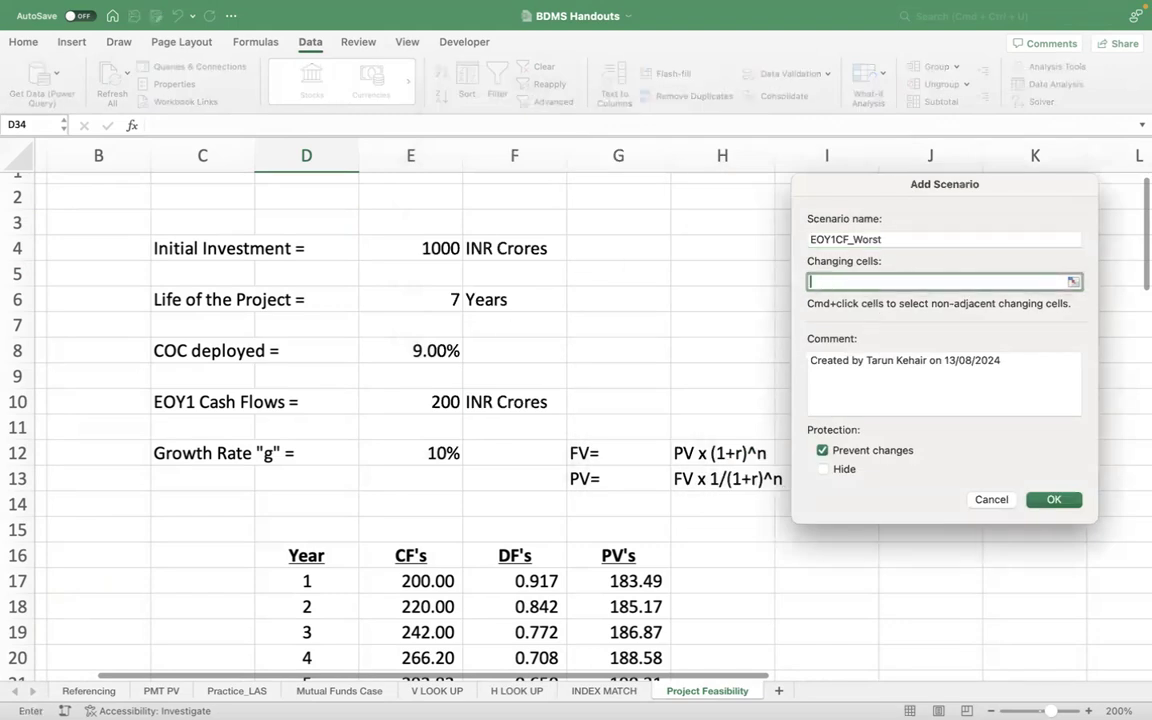
{"action": "left_click", "coordinate": [432, 401]}
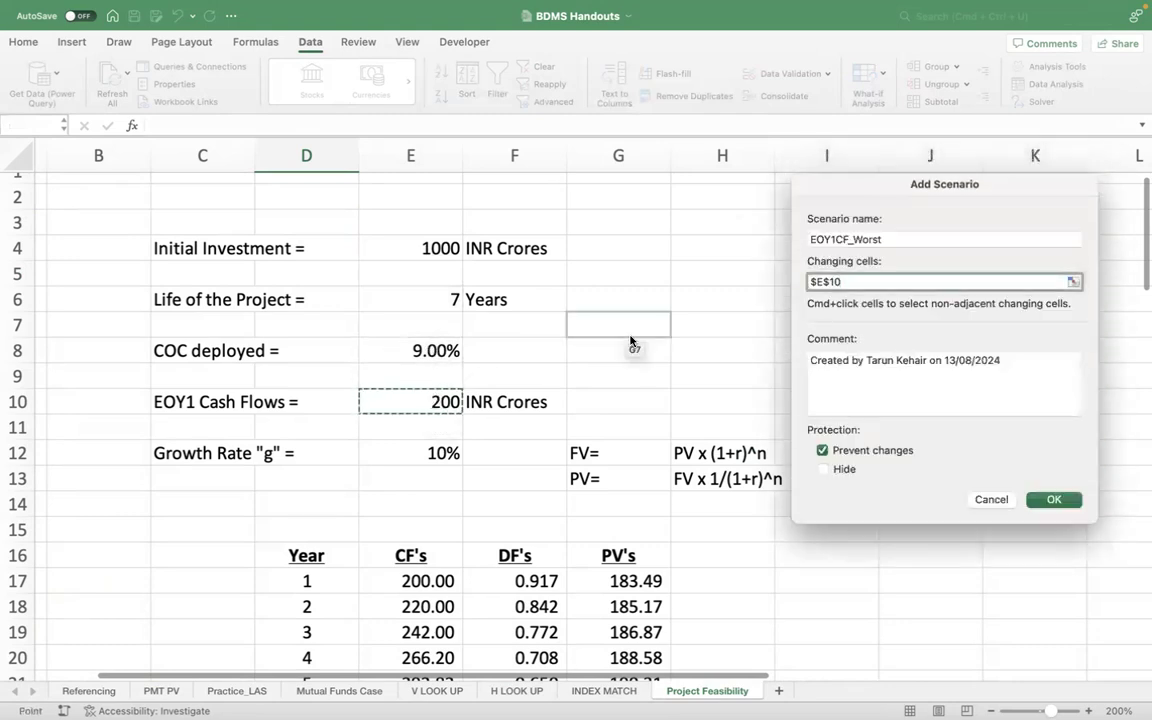
Set the EOY1 cash flow to 150 for EOY1CF_Worst and add the scenario.
{"action": "left_click", "coordinate": [1053, 500]}
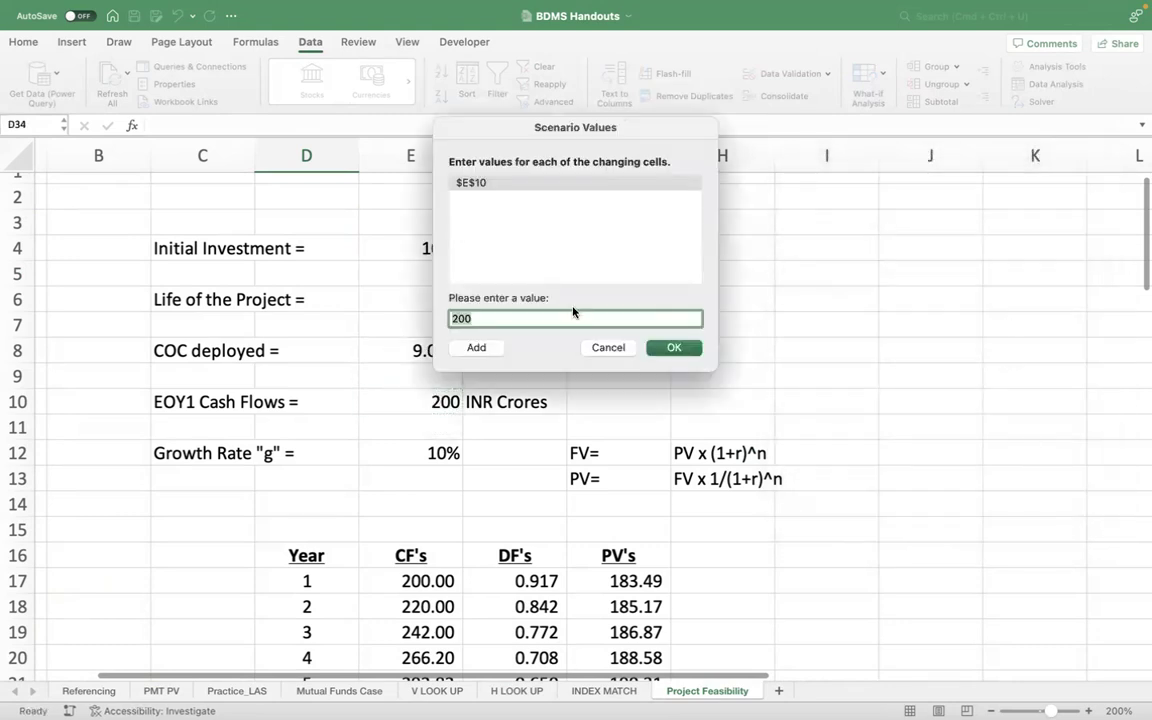
{"action": "type", "text": "150"}
{"action": "left_click", "coordinate": [476, 347]}
Name the next scenario CFg_Best and set its changing cell to the growth rate in E12.
{"action": "left_click_drag", "start_coordinate": [553, 105], "coordinate": [854, 121]}
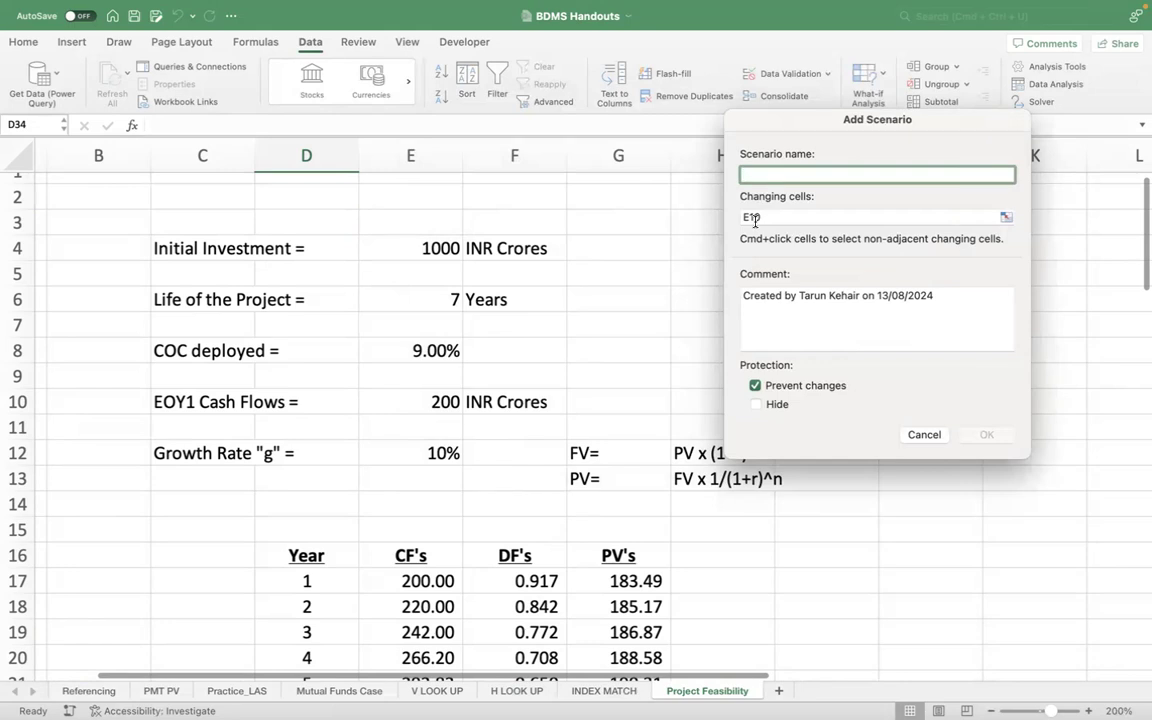
{"action": "type", "text": "CF"}
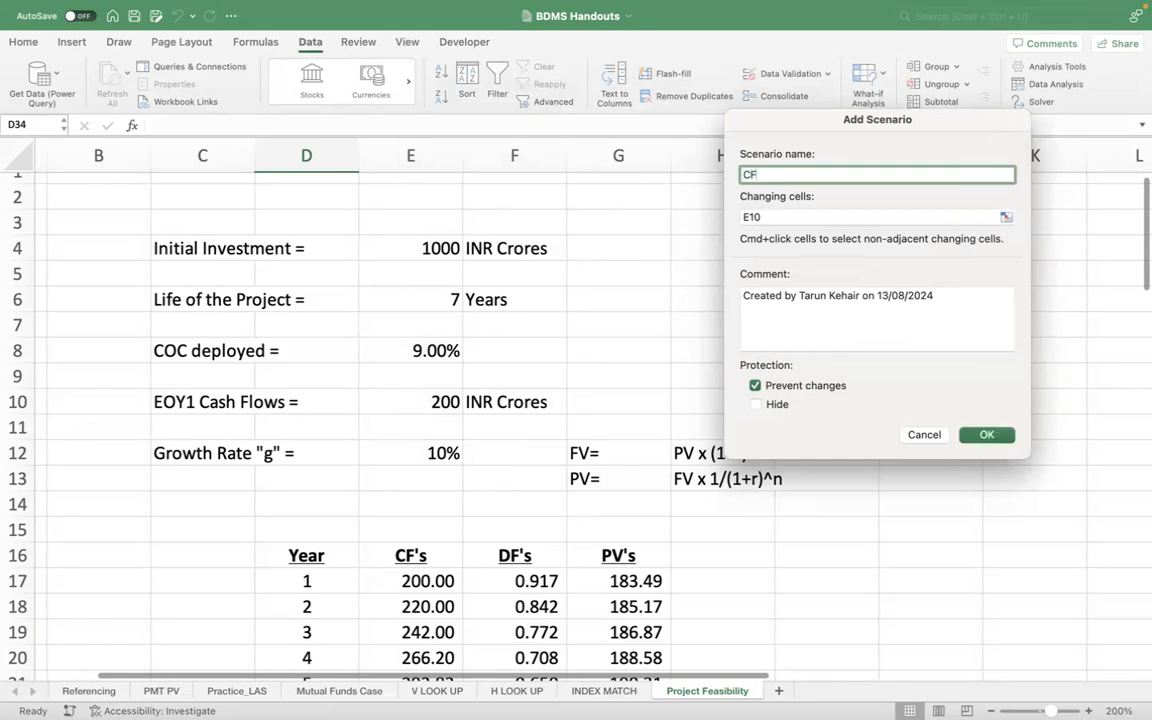
{"action": "type", "text": "g_Best"}
{"action": "left_click", "coordinate": [771, 219]}
{"action": "type", "text": "E"}
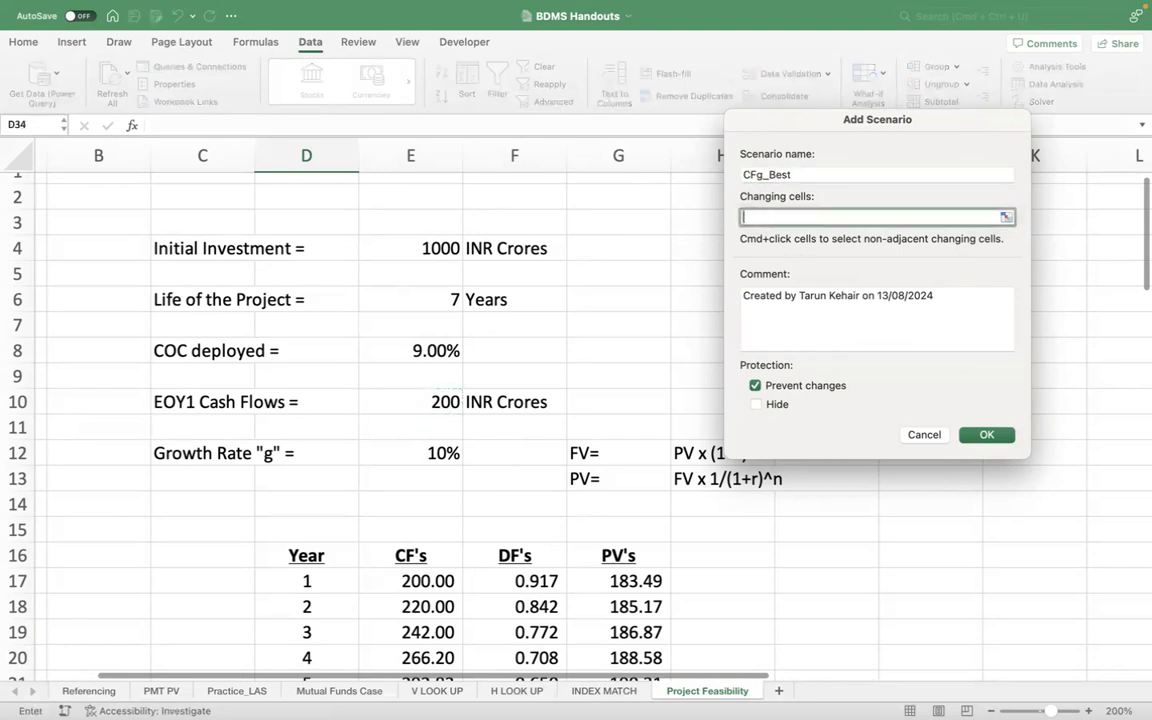
{"action": "left_click", "coordinate": [427, 450]}
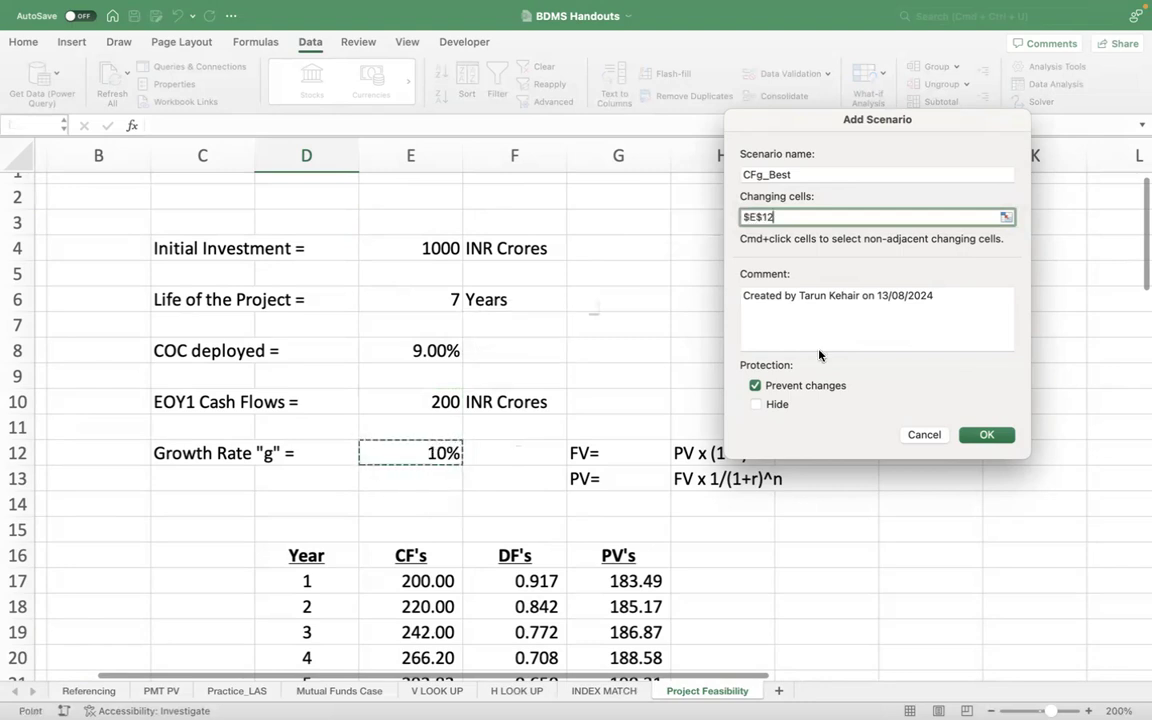
Set the growth rate to 12% for CFg_Best and add the scenario.
{"action": "left_click", "coordinate": [985, 436]}
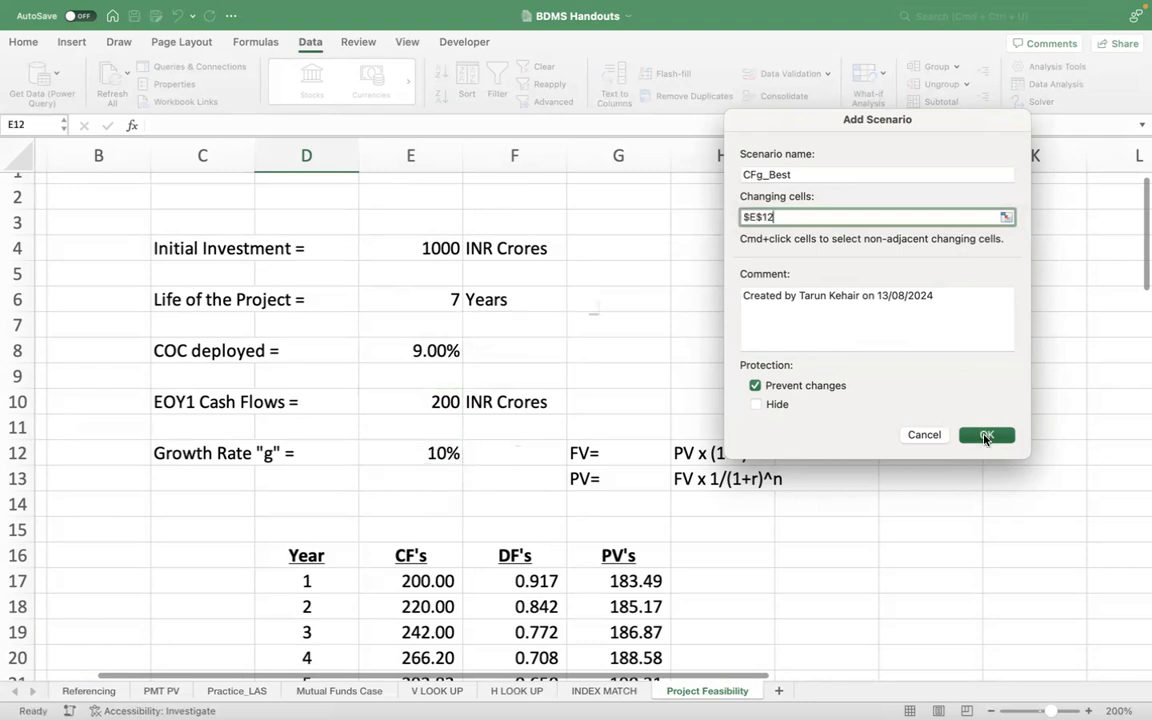
{"action": "type", "text": "12%"}
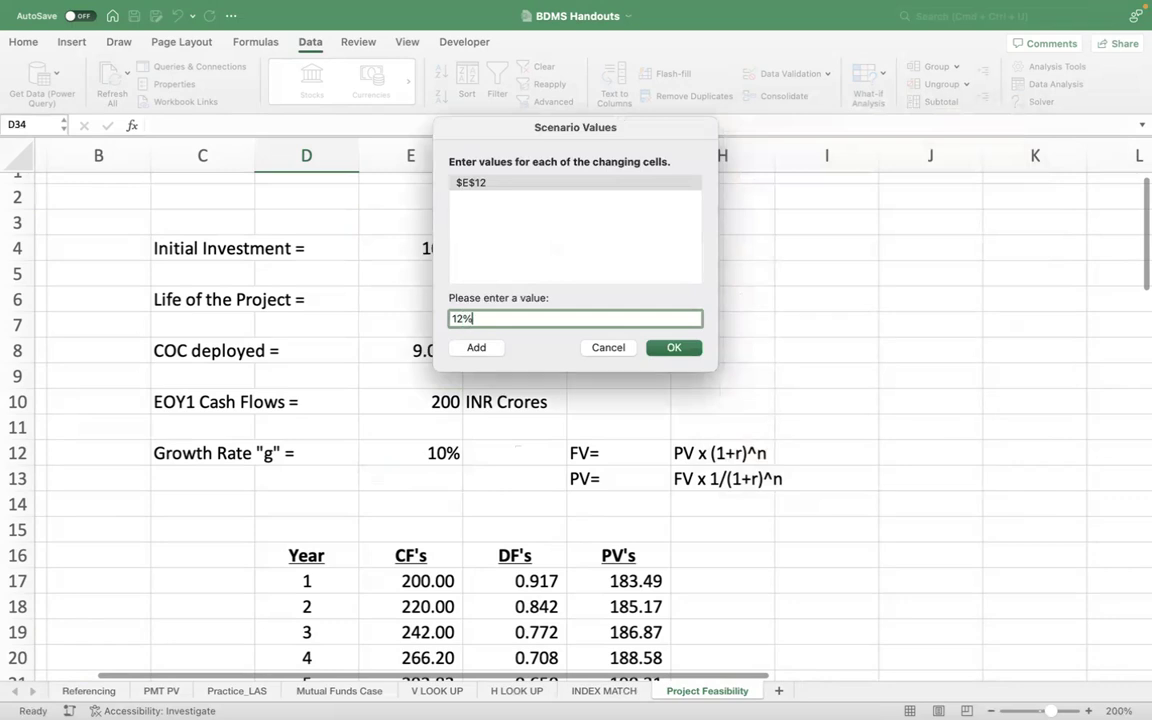
{"action": "left_click", "coordinate": [476, 347]}
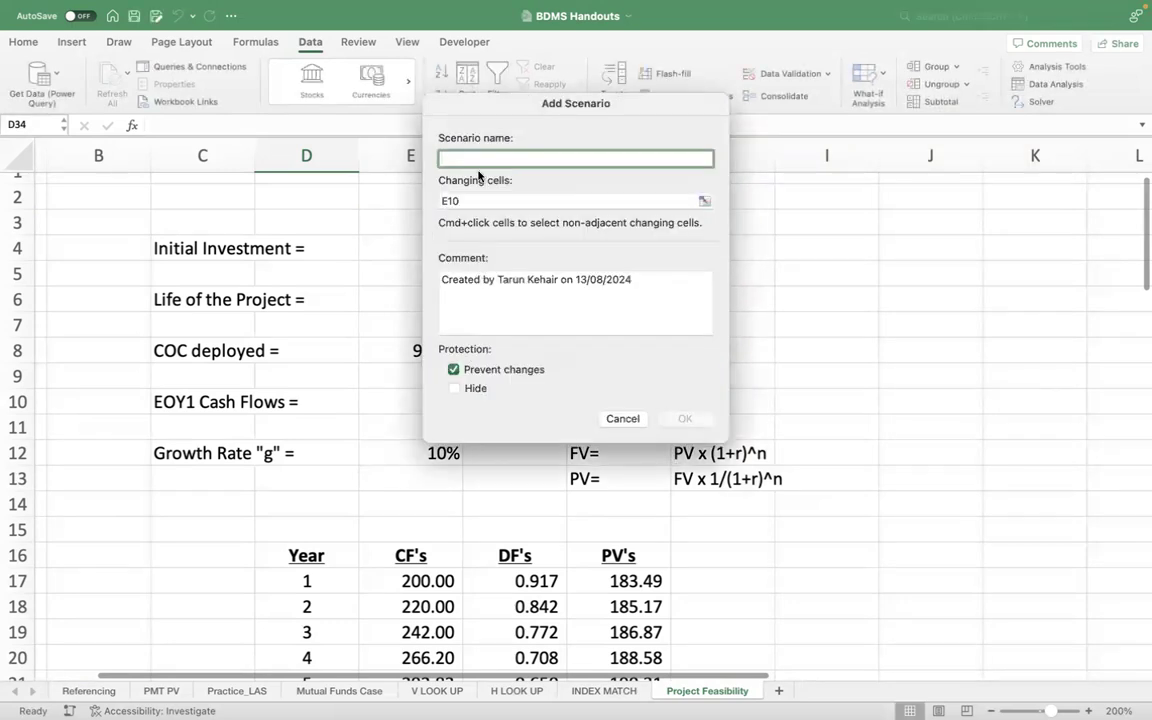
Name the next scenario CFg_Worst and use the growth rate cell E12 as its changing cell.
{"action": "type", "text": "CFg_Worst"}
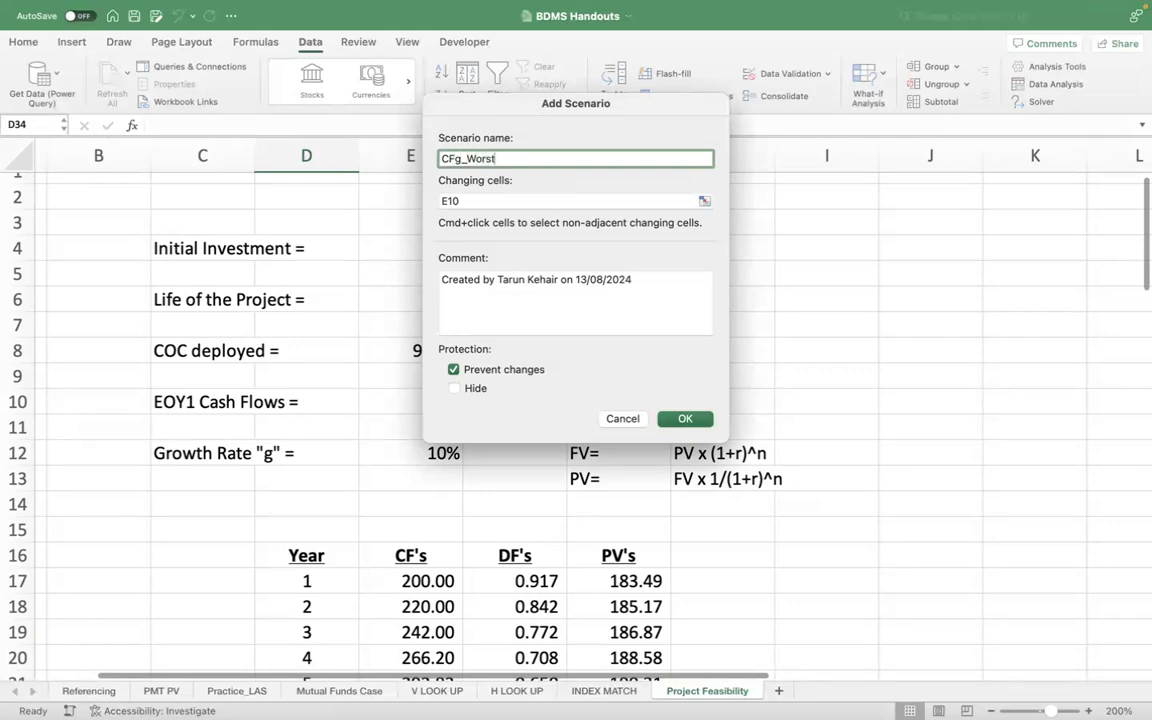
{"action": "left_click", "coordinate": [450, 200]}
{"action": "key", "text": "BackSpace"}
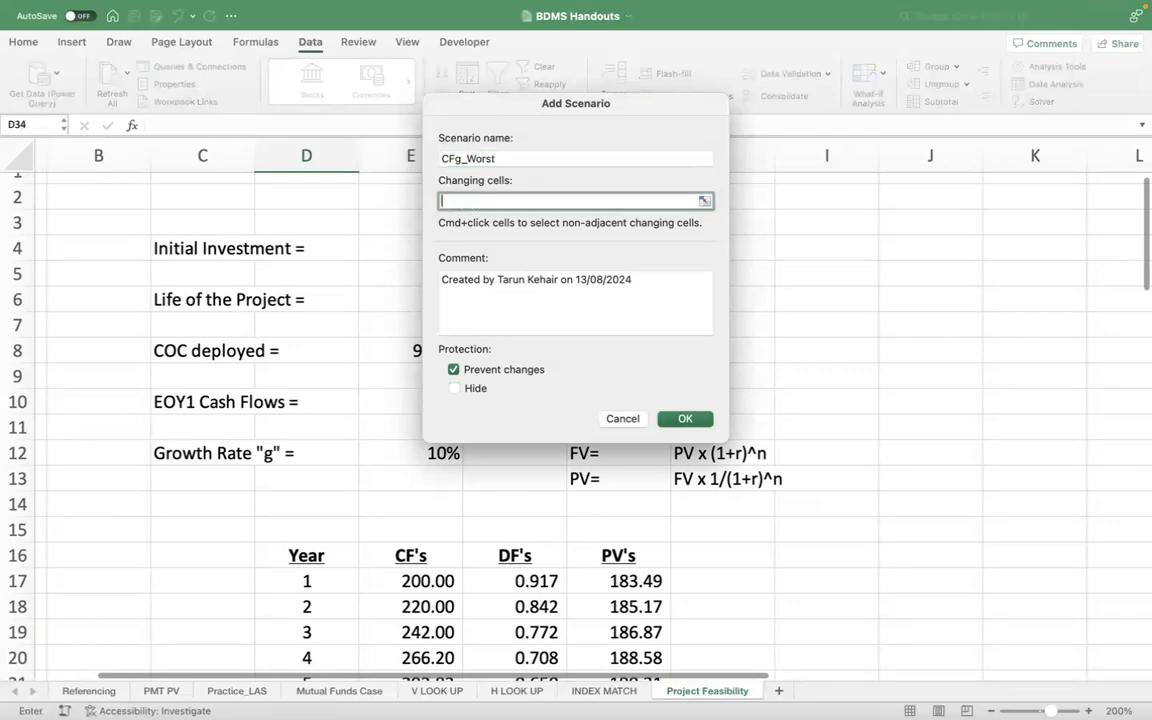
{"action": "left_click", "coordinate": [414, 455]}
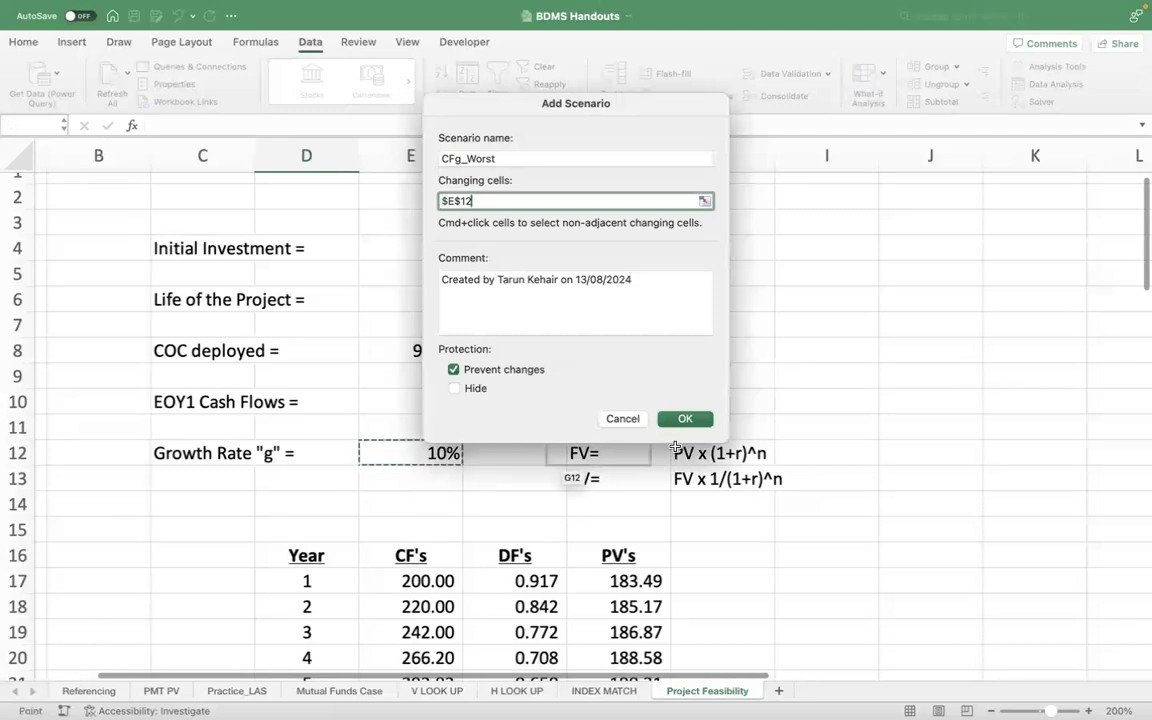
Set the growth rate to 8% for CFg_Worst and add the scenario.
{"action": "left_click", "coordinate": [686, 417]}
{"action": "type", "text": "8%"}
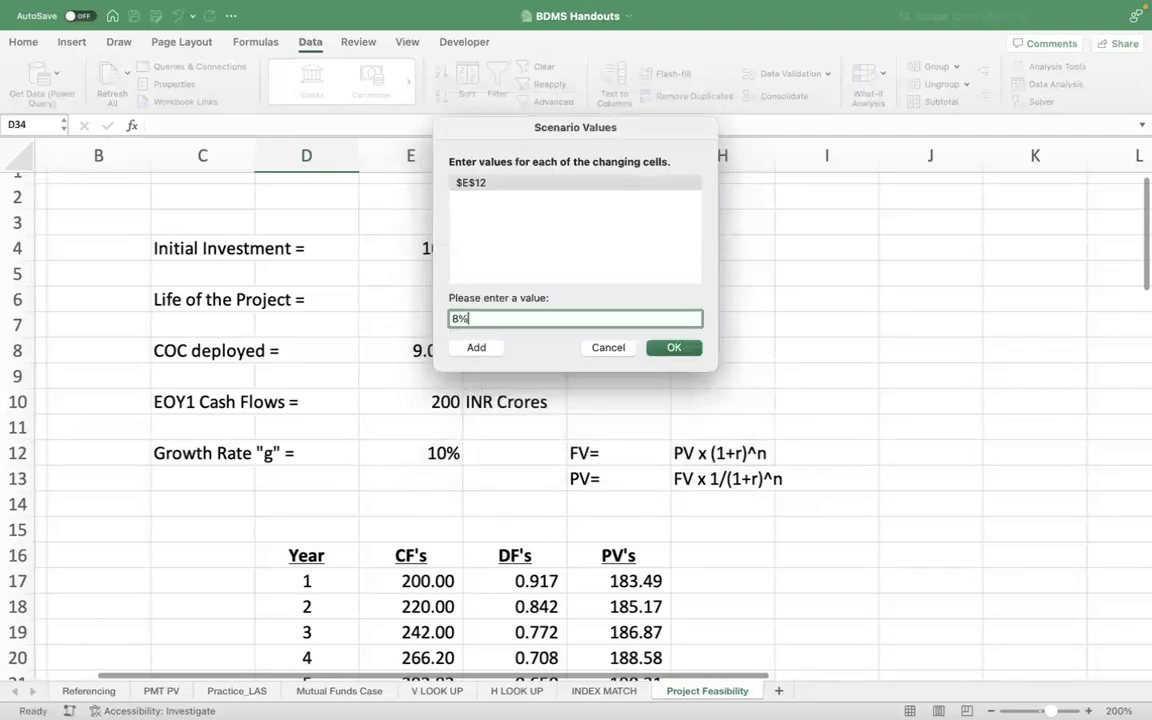
{"action": "left_click", "coordinate": [477, 348]}
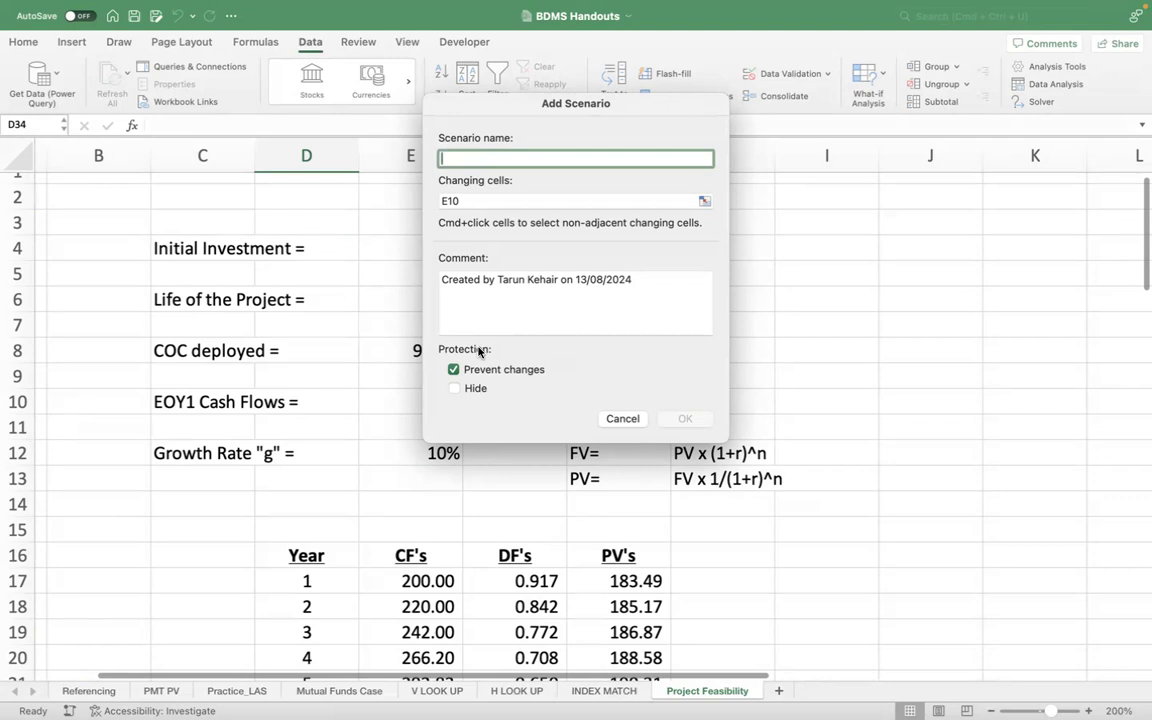
Name the next scenario Combo_Best.
{"action": "type", "text": "Con"}
{"action": "key", "text": "BackSpace"}
{"action": "key", "text": "BackSpace"}
{"action": "type", "text": "ombo_Best"}
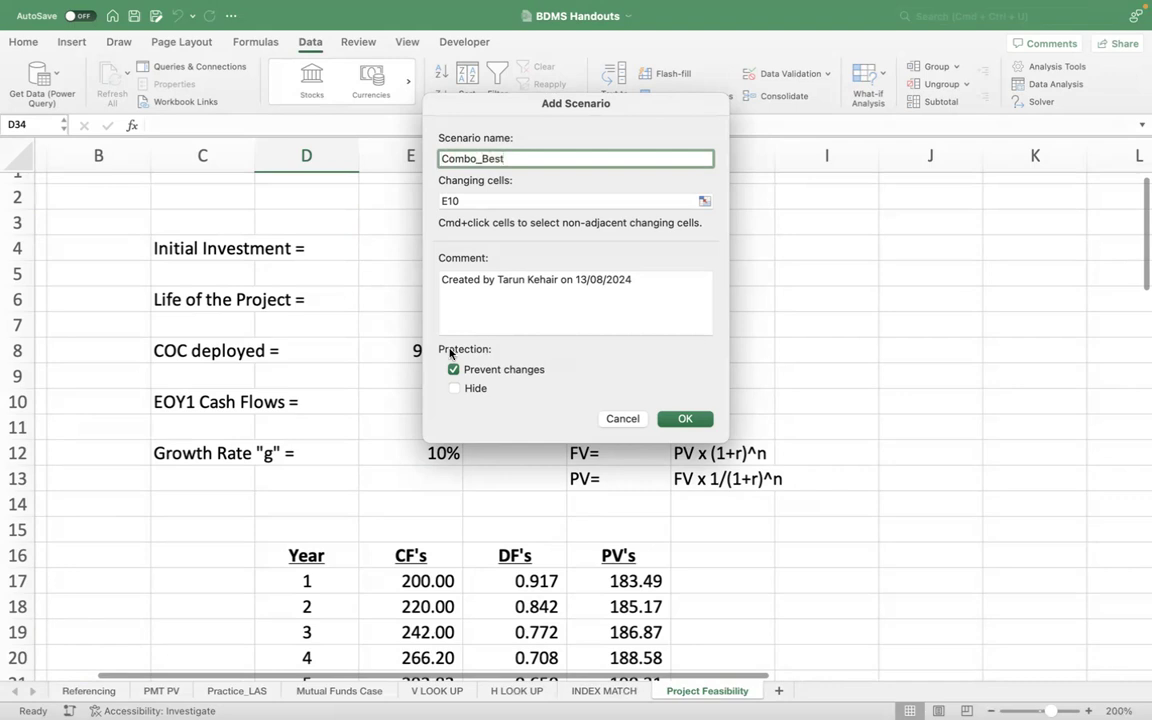
Set Combo_Best's changing cells to both the EOY1 cash flow in E10 and the growth rate in E12.
{"action": "left_click", "coordinate": [512, 200]}
{"action": "key", "text": "BackSpace"}
{"action": "key", "text": "BackSpace"}
{"action": "key", "text": "BackSpace"}
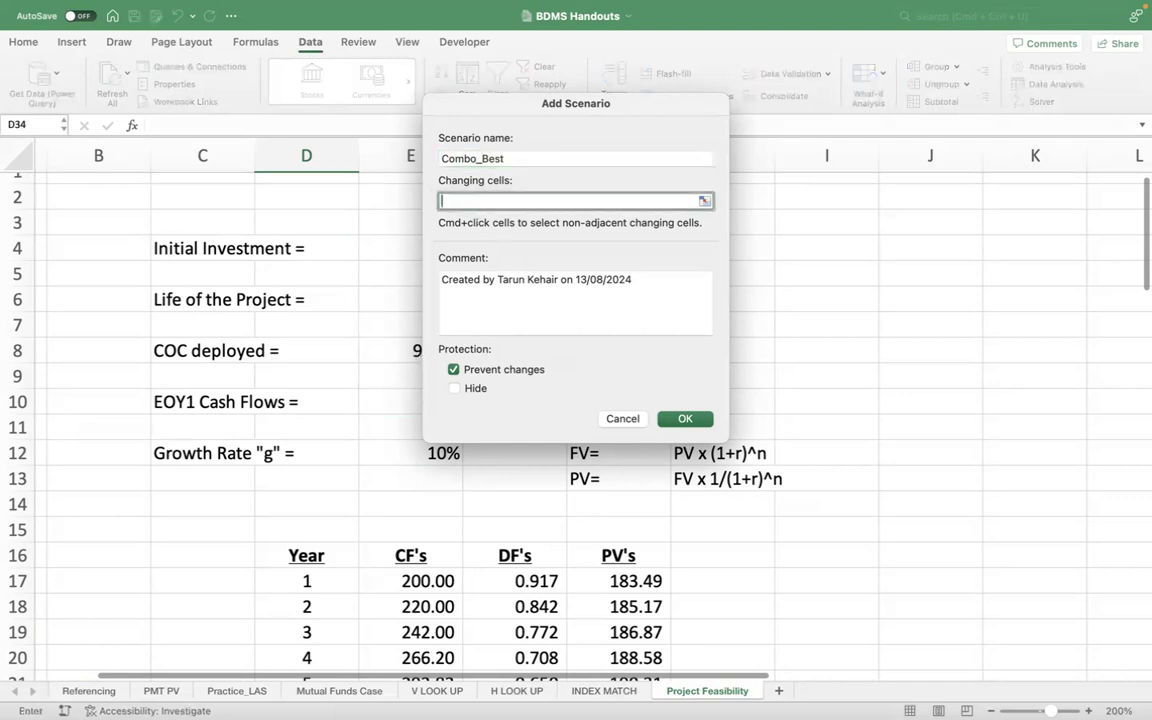
{"action": "left_click_drag", "start_coordinate": [539, 108], "coordinate": [855, 110]}
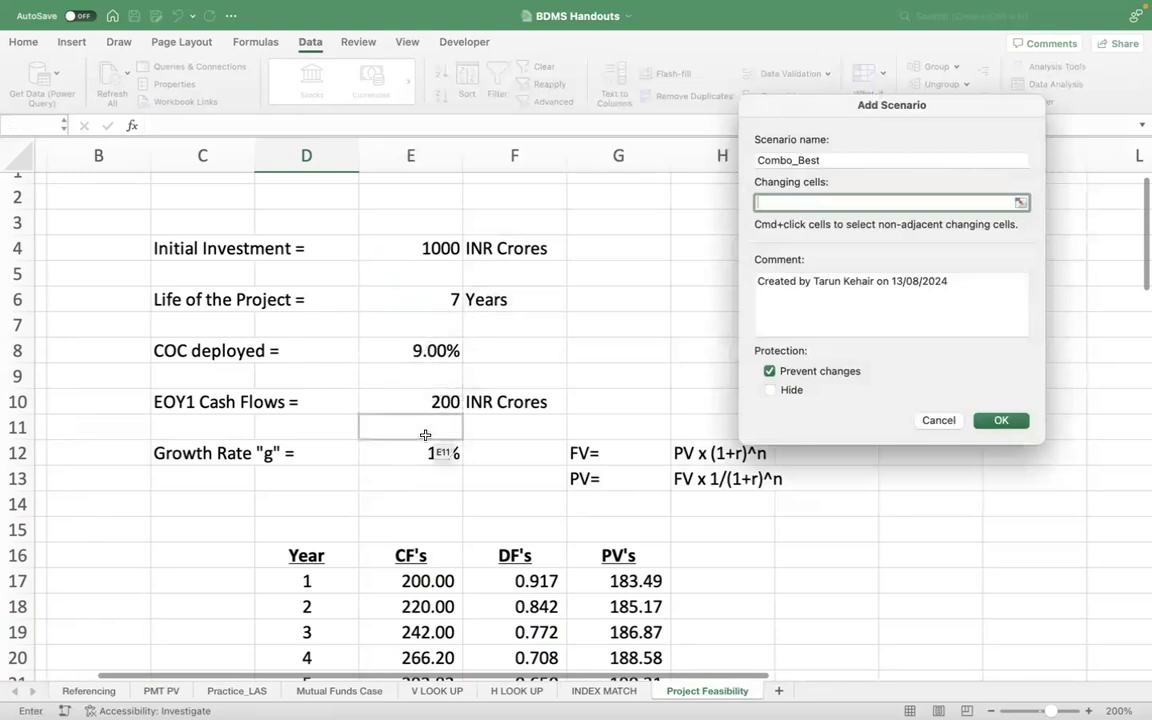
{"action": "left_click", "coordinate": [422, 404]}
{"action": "type", "text": ","}
{"action": "left_click", "coordinate": [440, 461]}
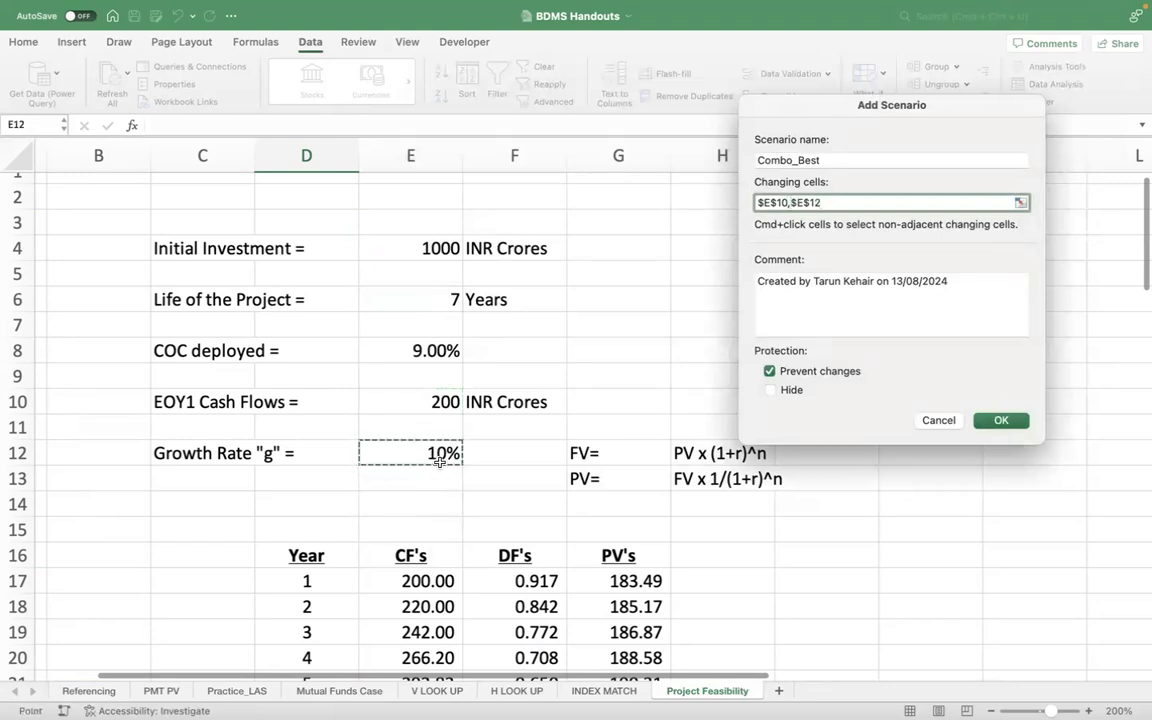
Enter the best-case EOY1 cash flow and a 12% growth rate for Combo_Best, and add the scenario.
{"action": "left_click", "coordinate": [1001, 420]}
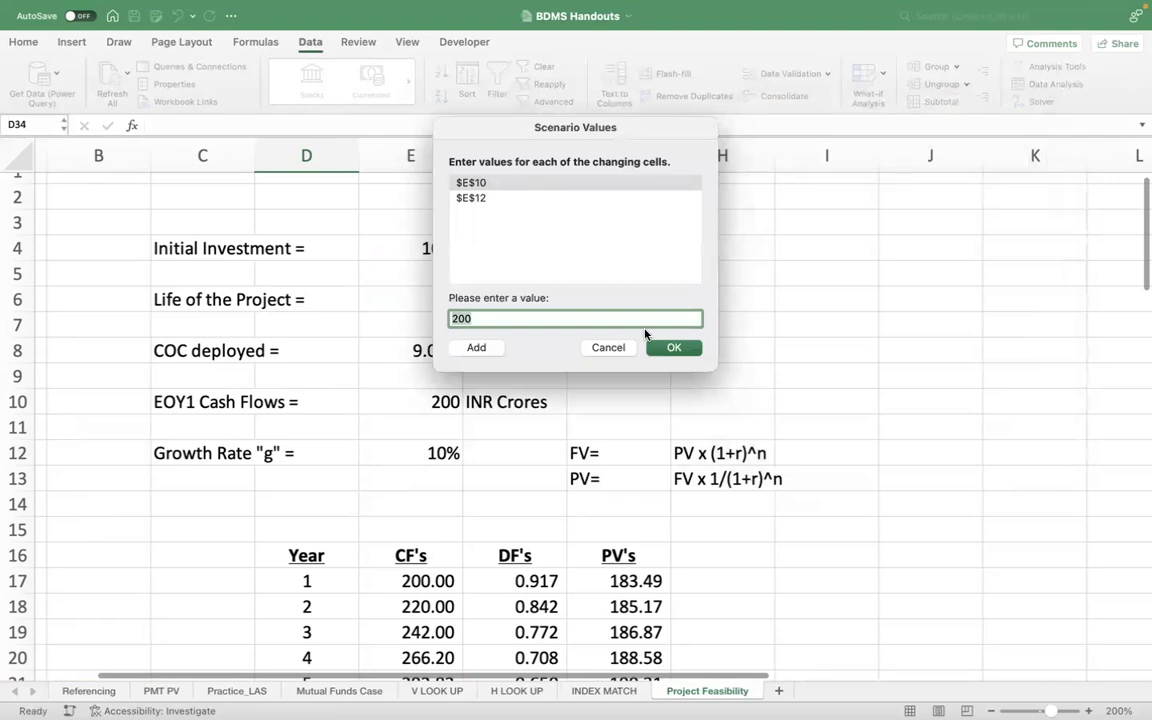
{"action": "type", "text": "2"}
{"action": "left_click", "coordinate": [474, 198]}
{"action": "key", "text": "BackSpace"}
{"action": "key", "text": "BackSpace"}
{"action": "key", "text": "BackSpace"}
{"action": "type", "text": "12%"}
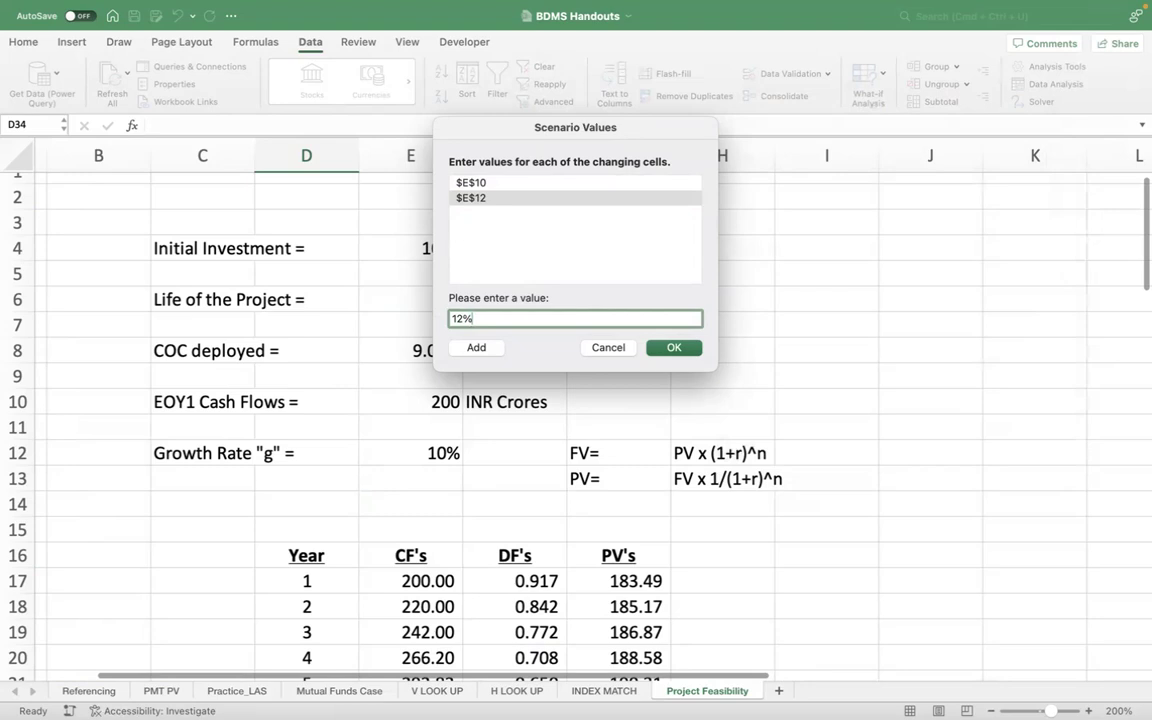
{"action": "left_click", "coordinate": [485, 356]}
Name the next scenario Combo_Worst and set its changing cells to E10 and E12.
{"action": "type", "text": "Combo"}
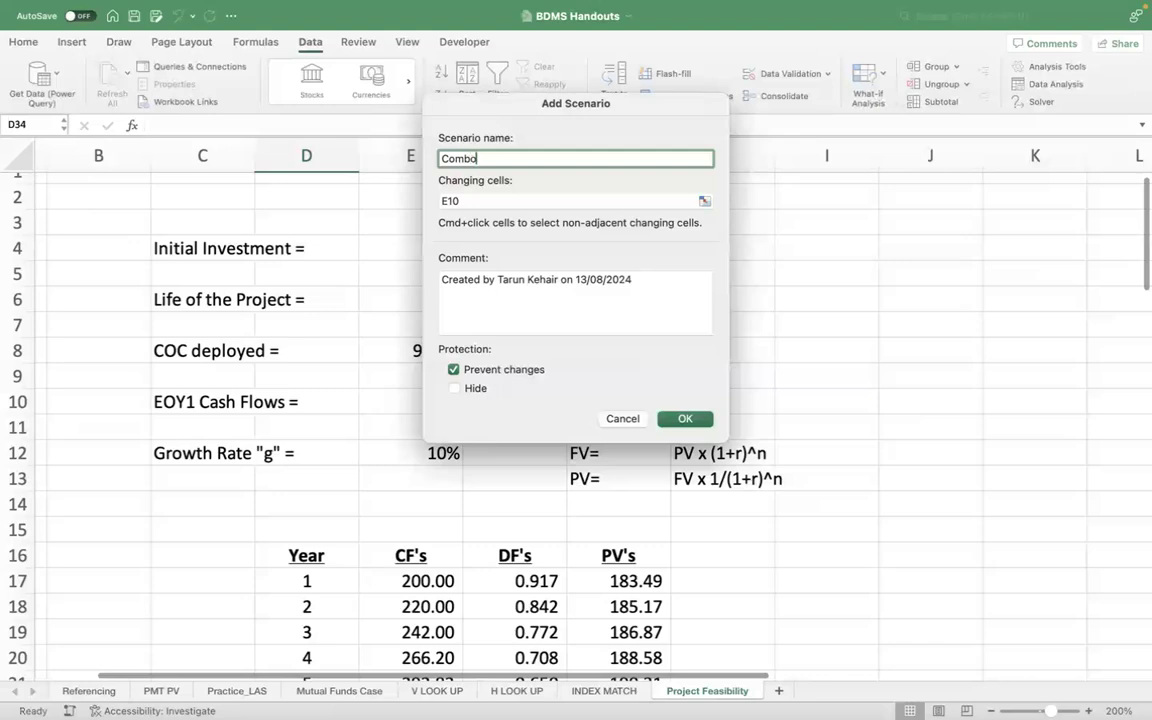
{"action": "type", "text": "_Worst"}
{"action": "key", "text": "Tab"}
{"action": "key", "text": "BackSpace"}
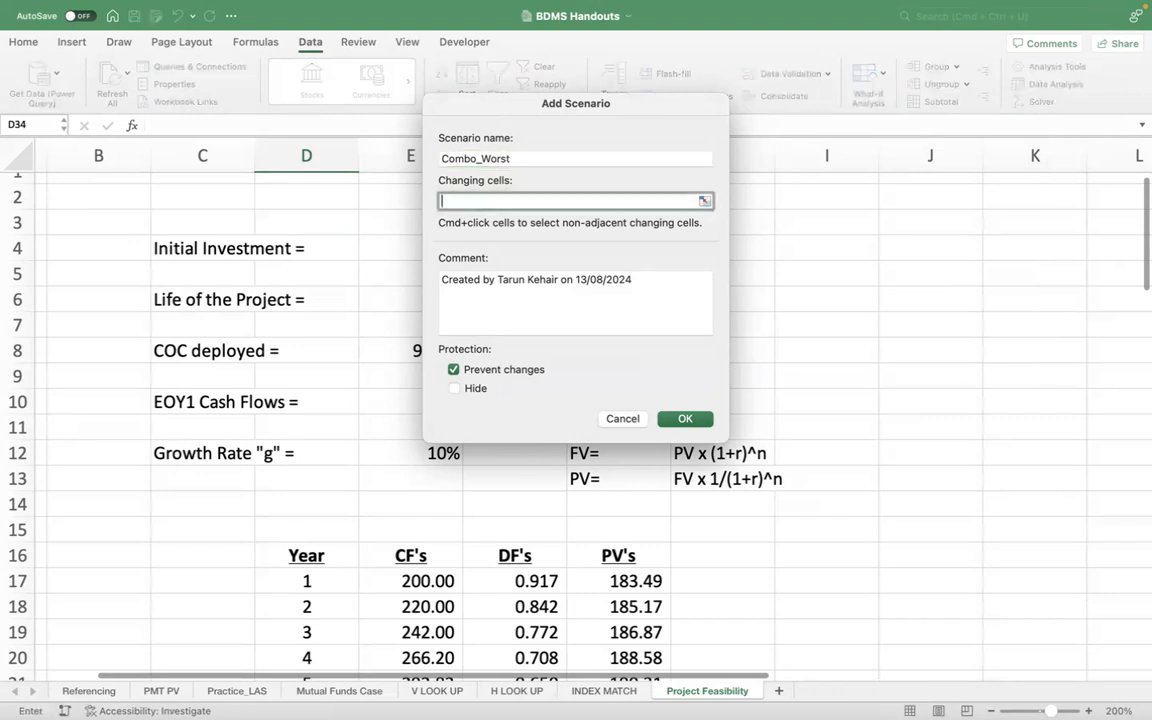
{"action": "left_click_drag", "start_coordinate": [430, 96], "coordinate": [810, 136]}
{"action": "left_click", "coordinate": [408, 402]}
{"action": "type", "text": ","}
{"action": "left_click", "coordinate": [402, 451]}
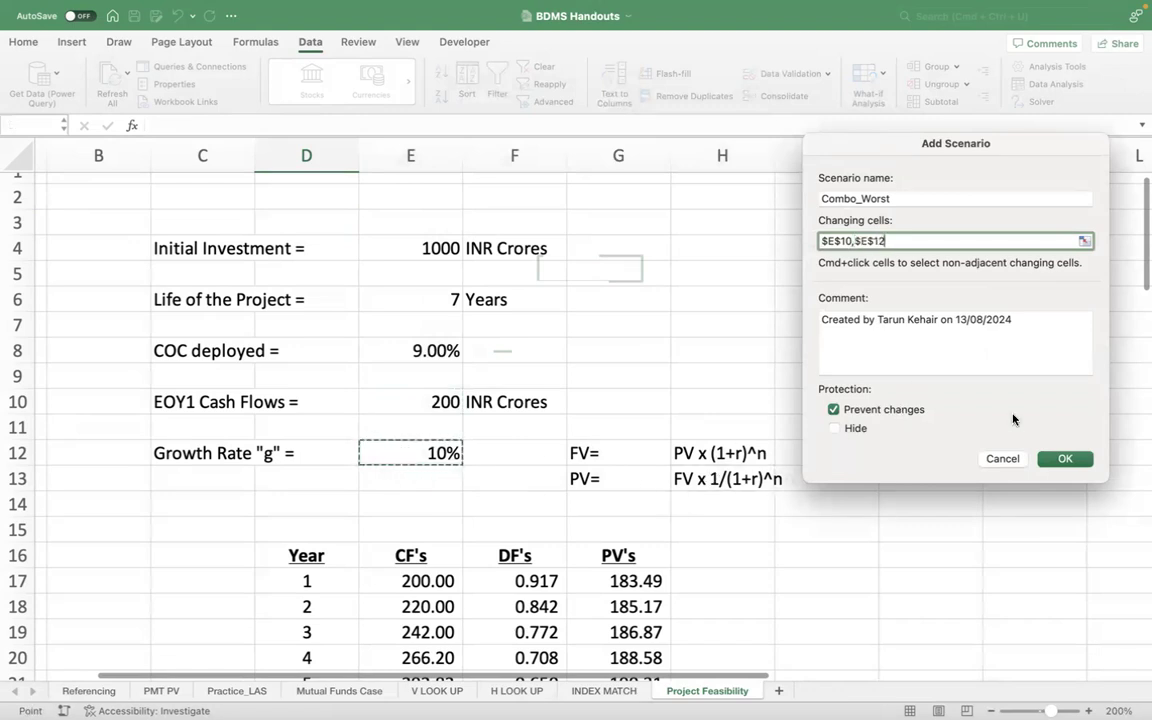
Set Combo_Worst's EOY1 cash flow to 150 and growth rate to 8%, and finish adding scenarios.
{"action": "left_click", "coordinate": [1063, 458]}
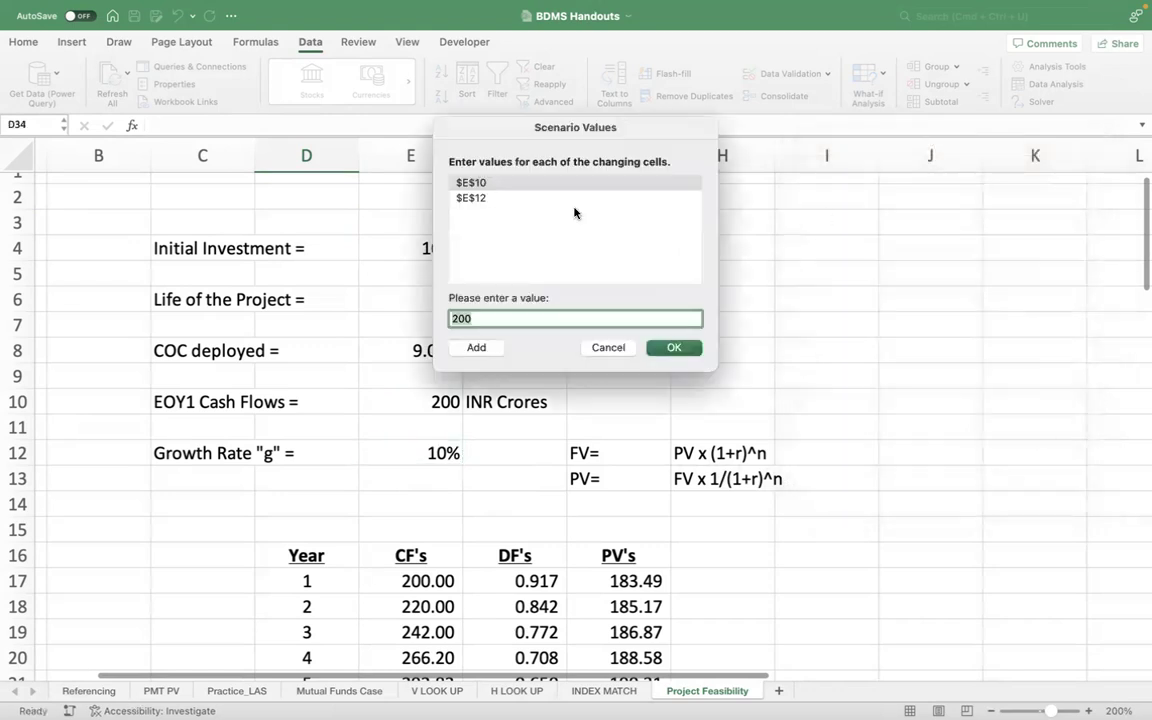
{"action": "type", "text": "150"}
{"action": "left_click", "coordinate": [470, 197]}
{"action": "left_click", "coordinate": [499, 319]}
{"action": "key", "text": "BackSpace"}
{"action": "key", "text": "BackSpace"}
{"action": "key", "text": "BackSpace"}
{"action": "type", "text": "8%"}
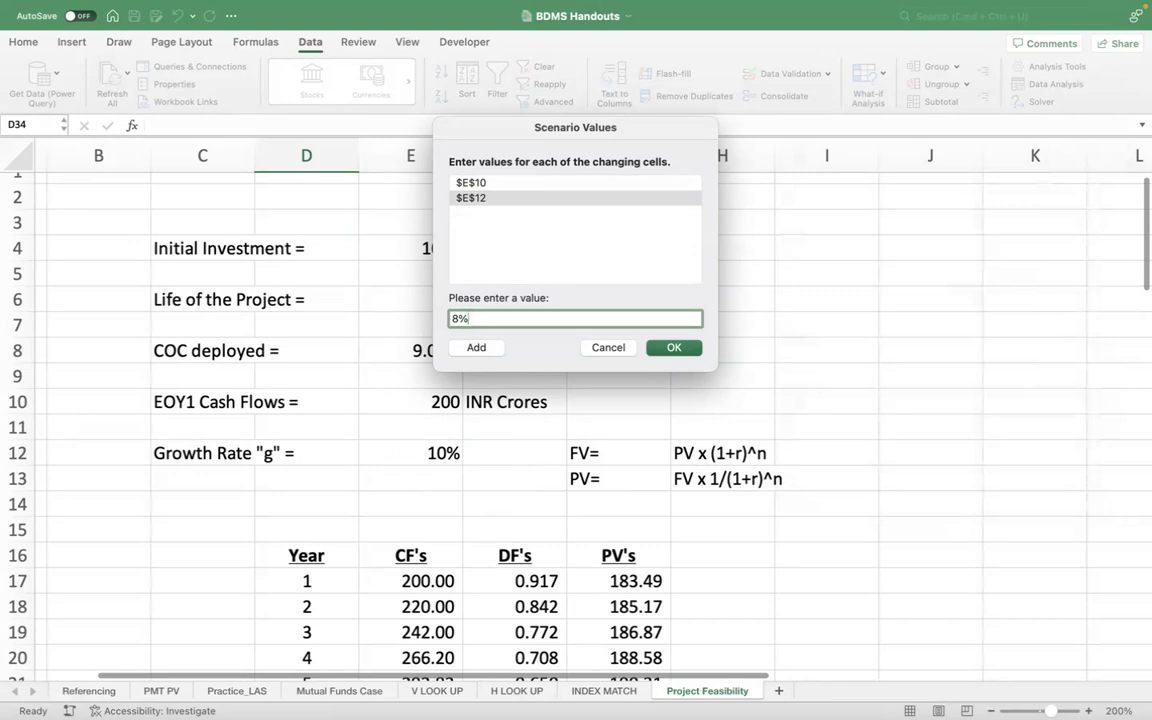
{"action": "left_click", "coordinate": [674, 347]}
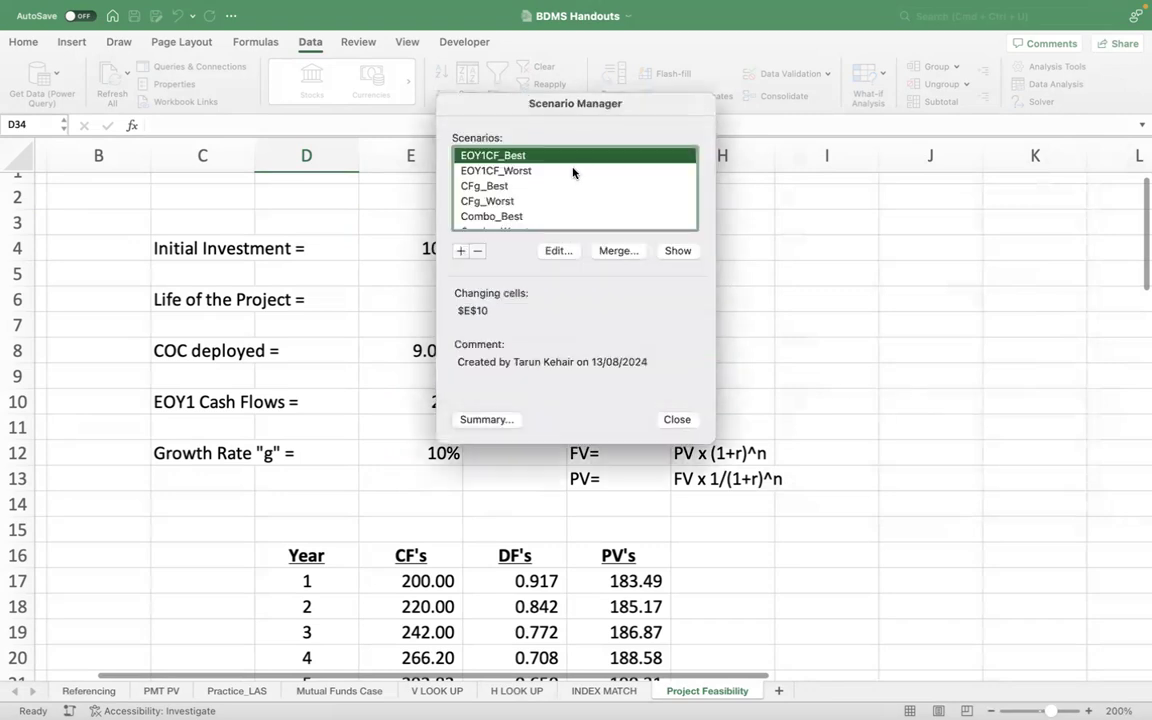
Generate a scenario summary report of all the scenarios, with the NPV cell G29 as the only result cell.
{"action": "scroll", "coordinate": [576, 195], "scroll_direction": "down", "scroll_amount": 1}
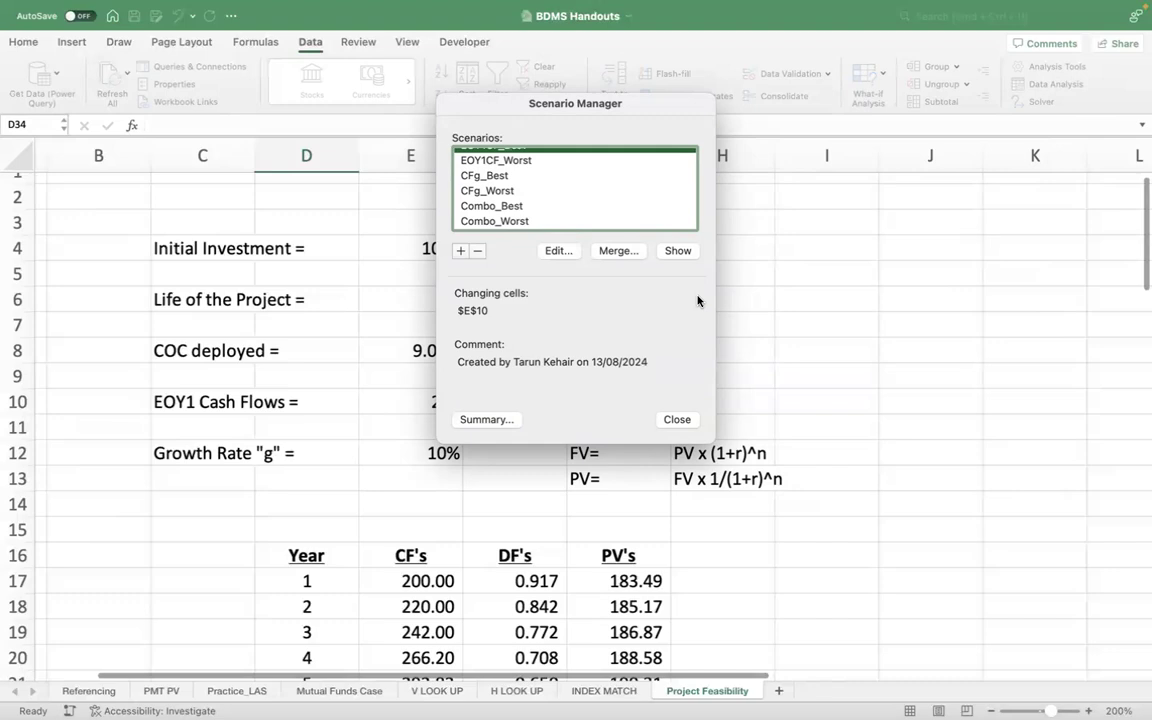
{"action": "left_click", "coordinate": [487, 419]}
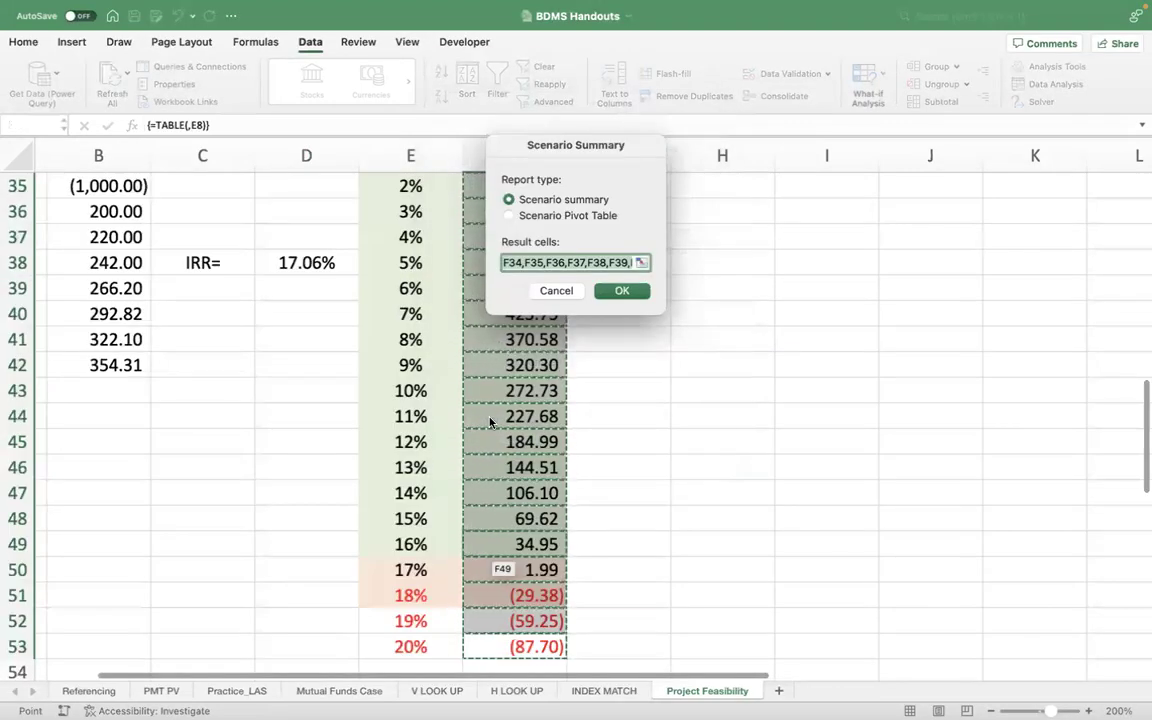
{"action": "key", "text": "BackSpace"}
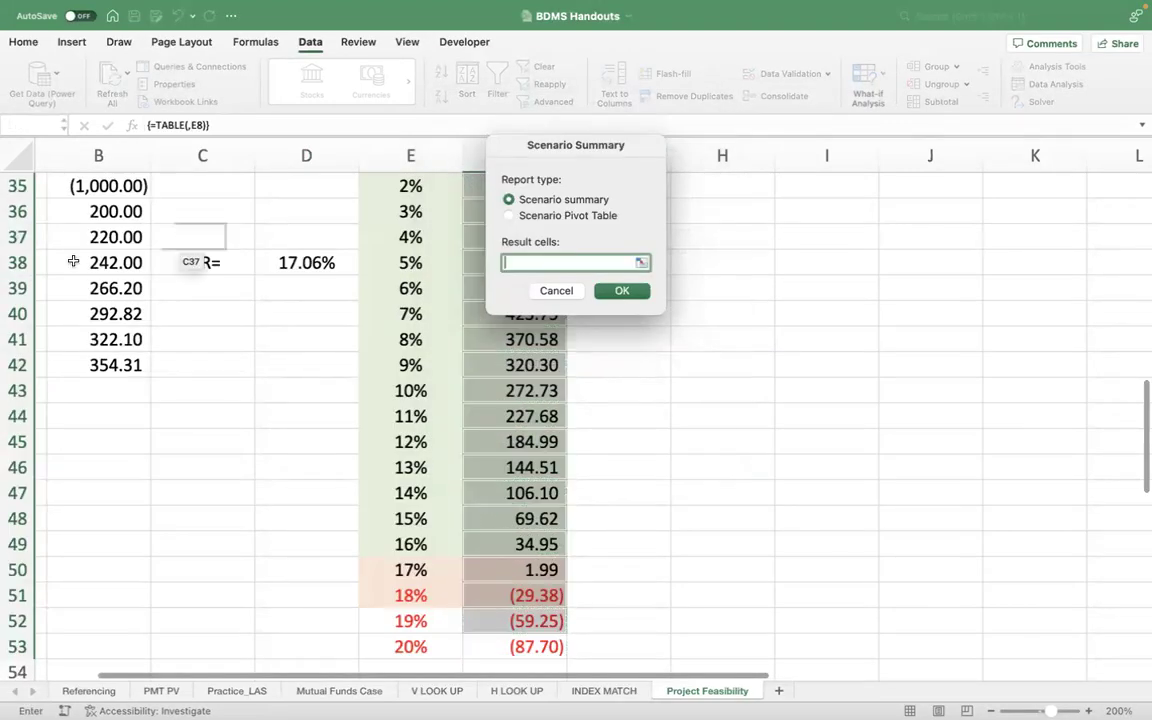
{"action": "scroll", "coordinate": [172, 357], "scroll_direction": "up", "scroll_amount": 6}
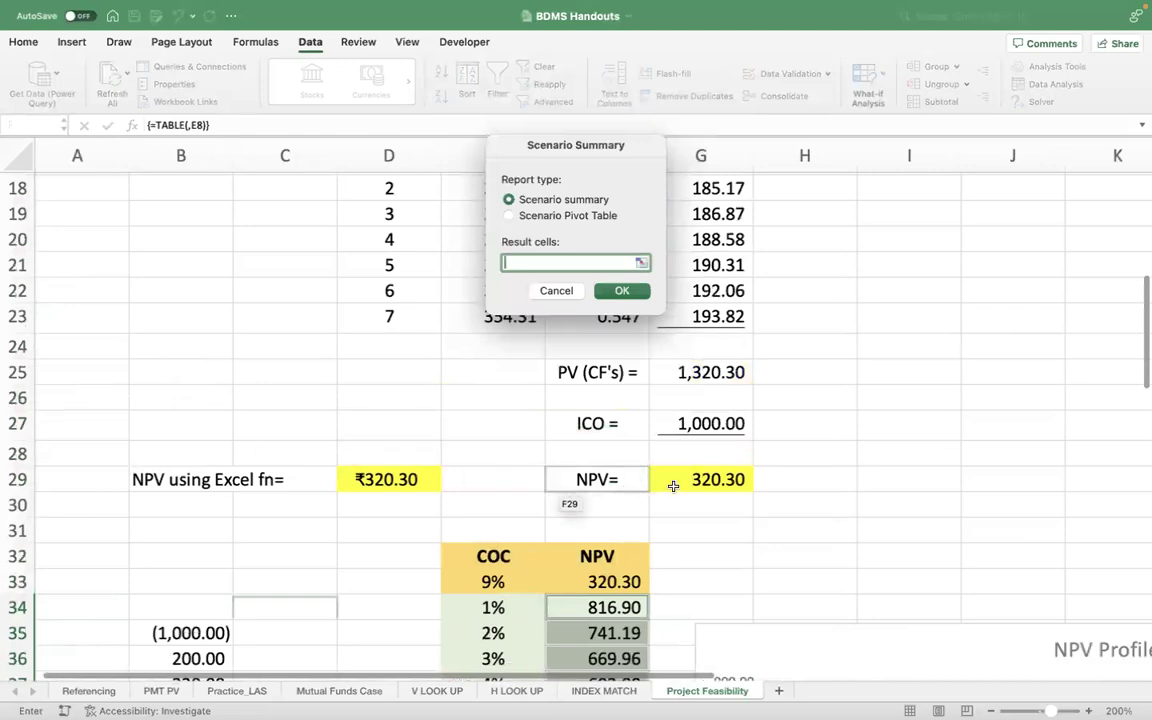
{"action": "left_click", "coordinate": [680, 484]}
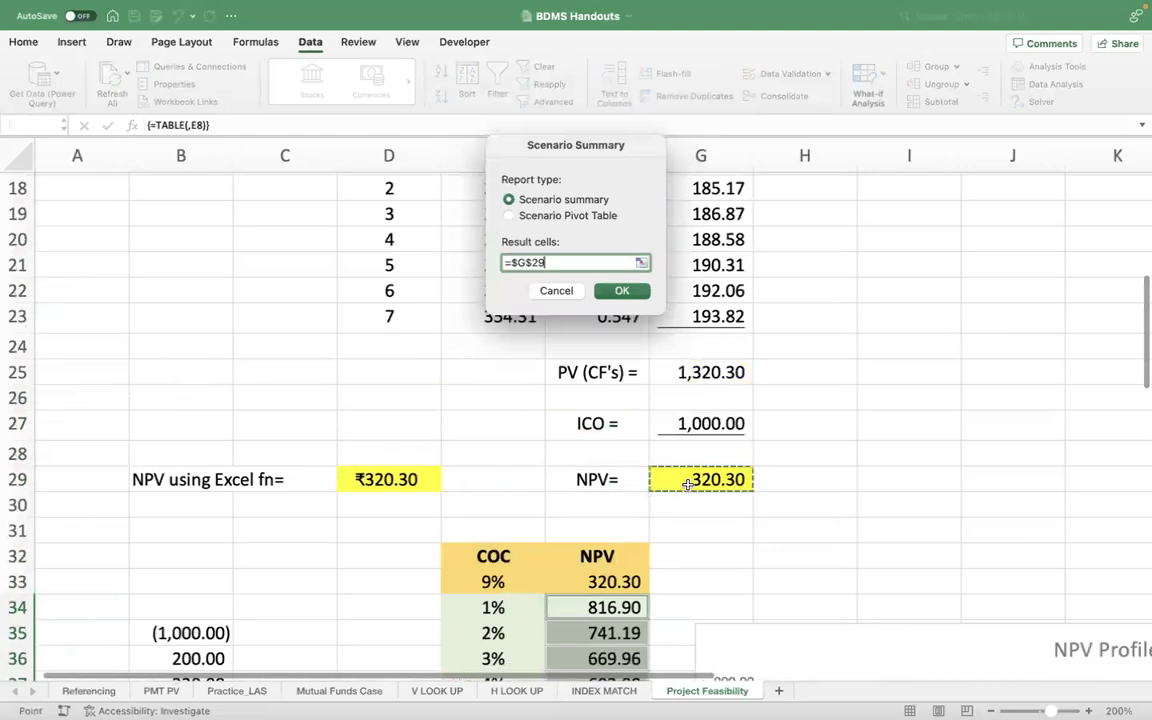
{"action": "left_click", "coordinate": [640, 292]}
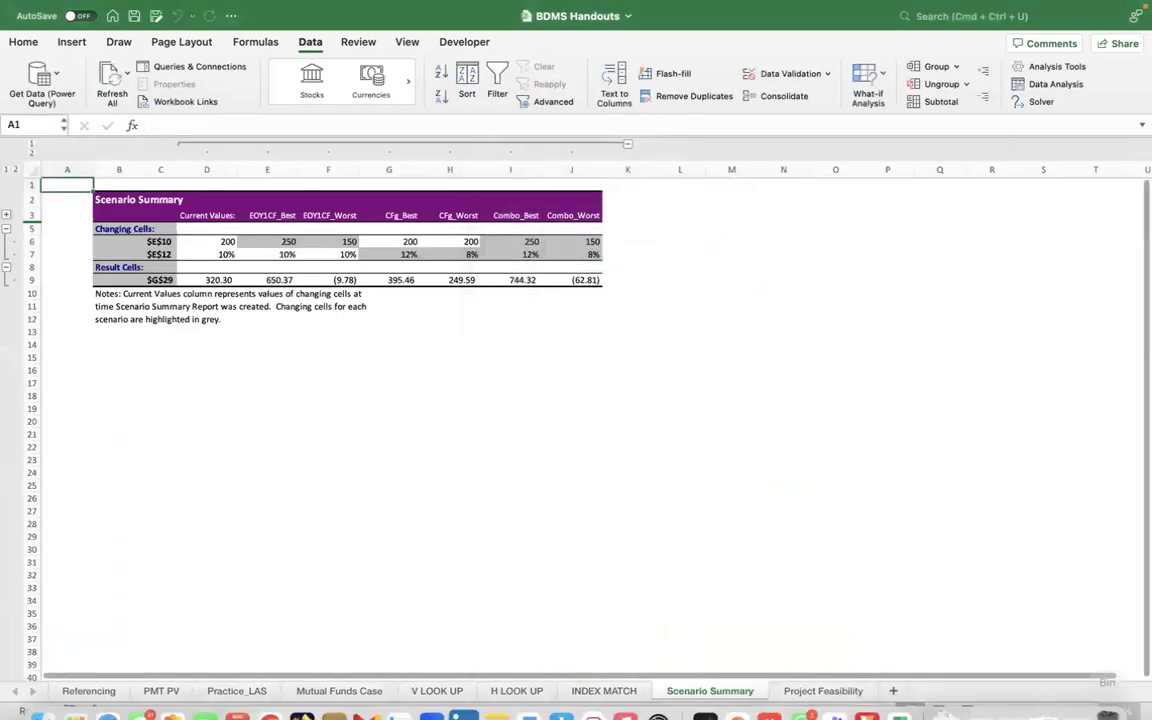
Fill the Current Values column of the scenario summary, D5:D9, with light gold.
{"action": "left_click", "coordinate": [1108, 714]}
{"action": "key", "text": "ctrl+Right"}
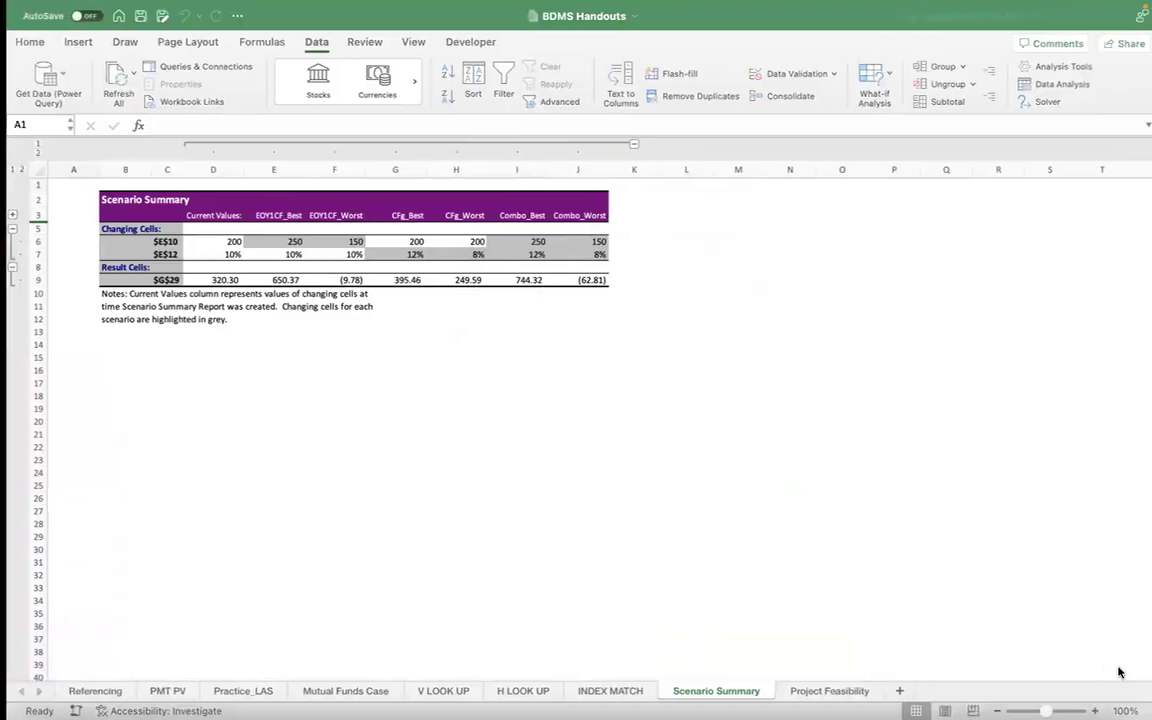
{"action": "left_click", "coordinate": [1124, 711]}
{"action": "left_click", "coordinate": [537, 180]}
{"action": "left_click", "coordinate": [610, 354]}
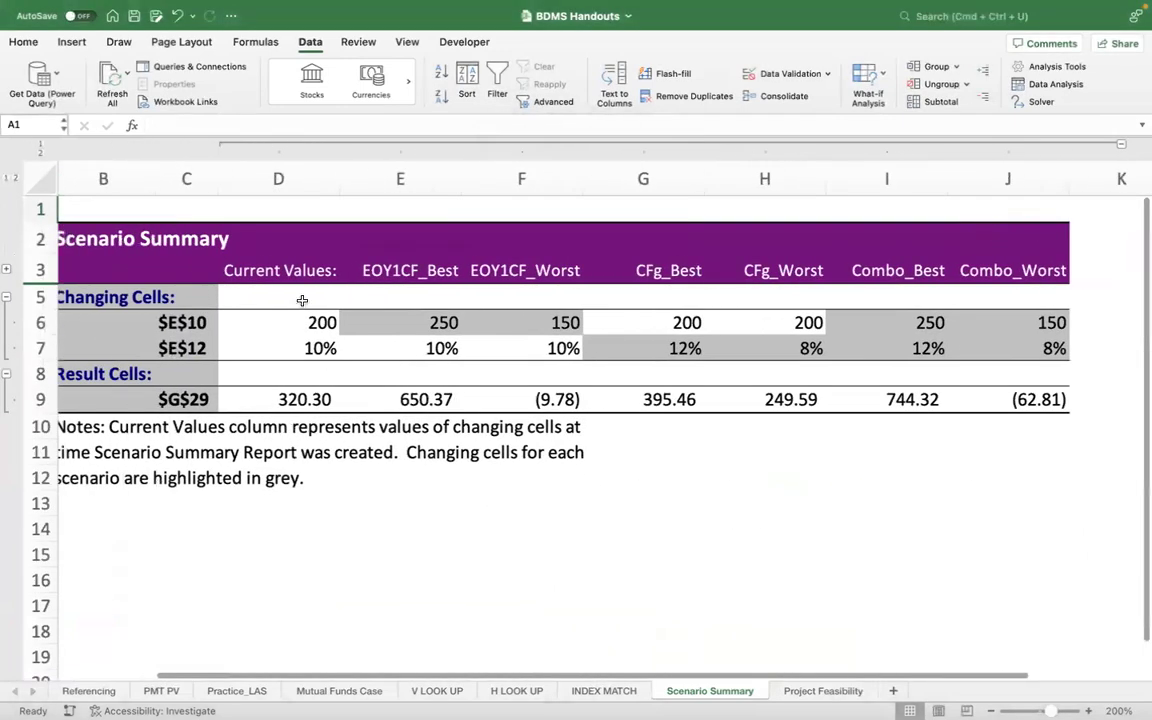
{"action": "left_click_drag", "start_coordinate": [282, 297], "coordinate": [284, 400]}
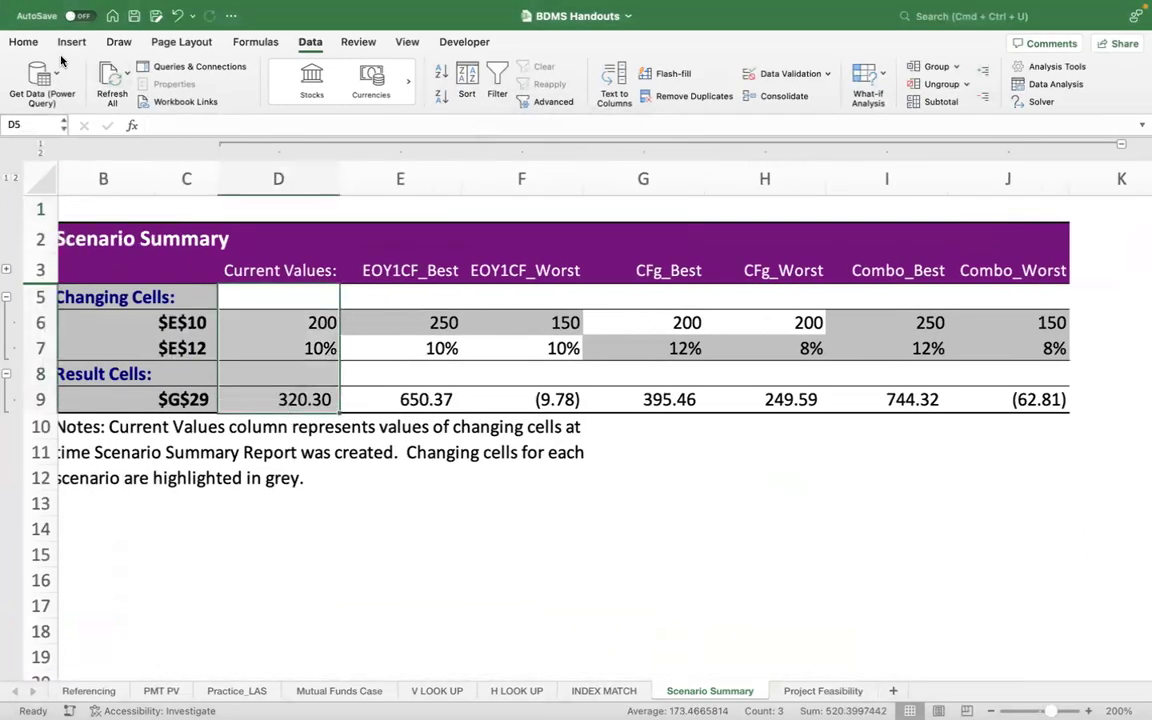
{"action": "left_click", "coordinate": [23, 41]}
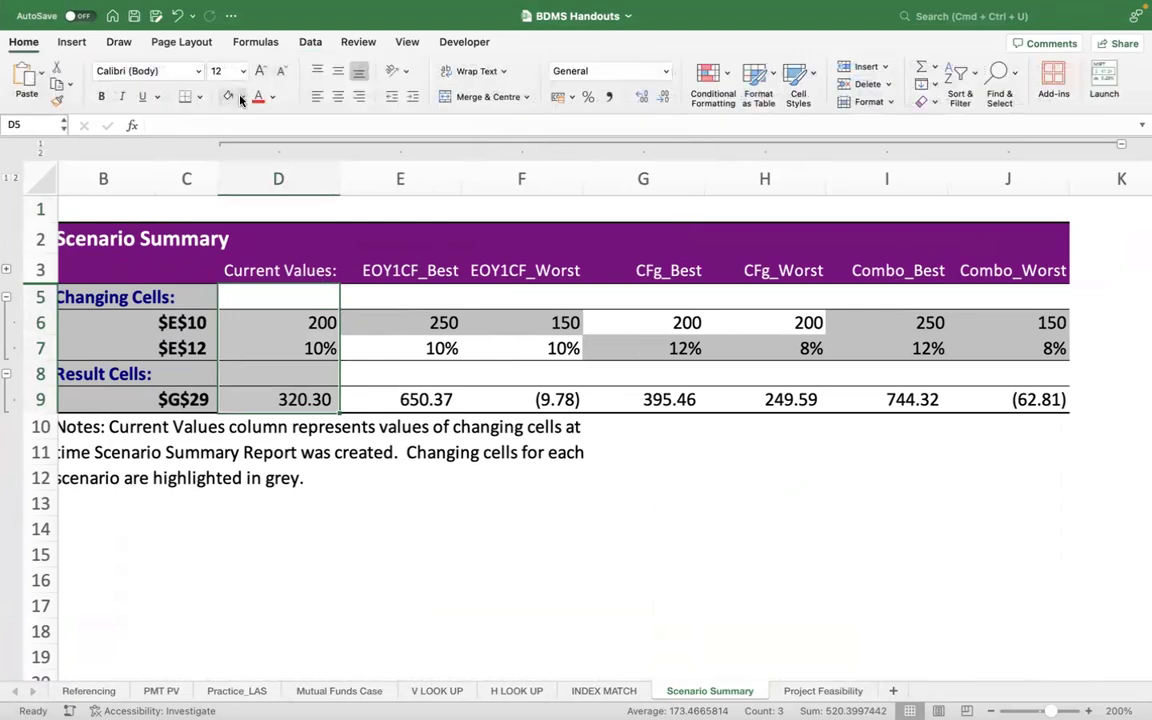
{"action": "left_click", "coordinate": [241, 97]}
{"action": "left_click", "coordinate": [332, 203]}
{"action": "left_click", "coordinate": [540, 553]}
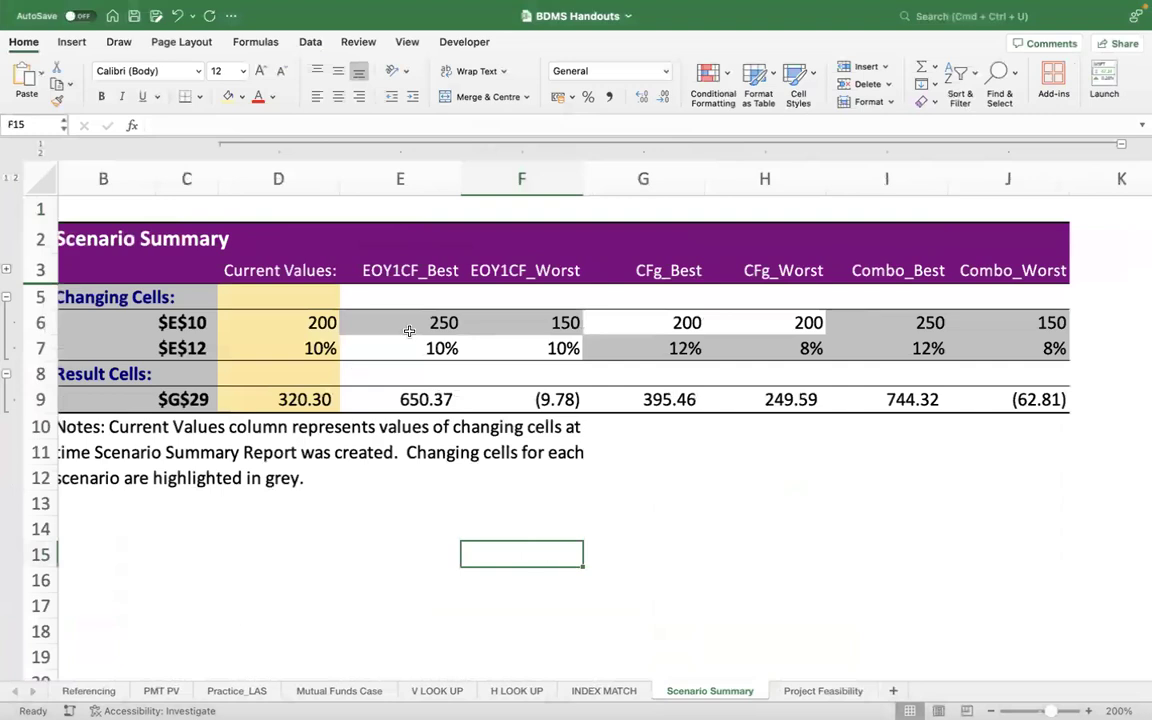
Fill the EOY1CF_Best and EOY1CF_Worst columns, E5:F9, with light green and check their cash flows and NPVs.
{"action": "left_click_drag", "start_coordinate": [398, 292], "coordinate": [575, 400]}
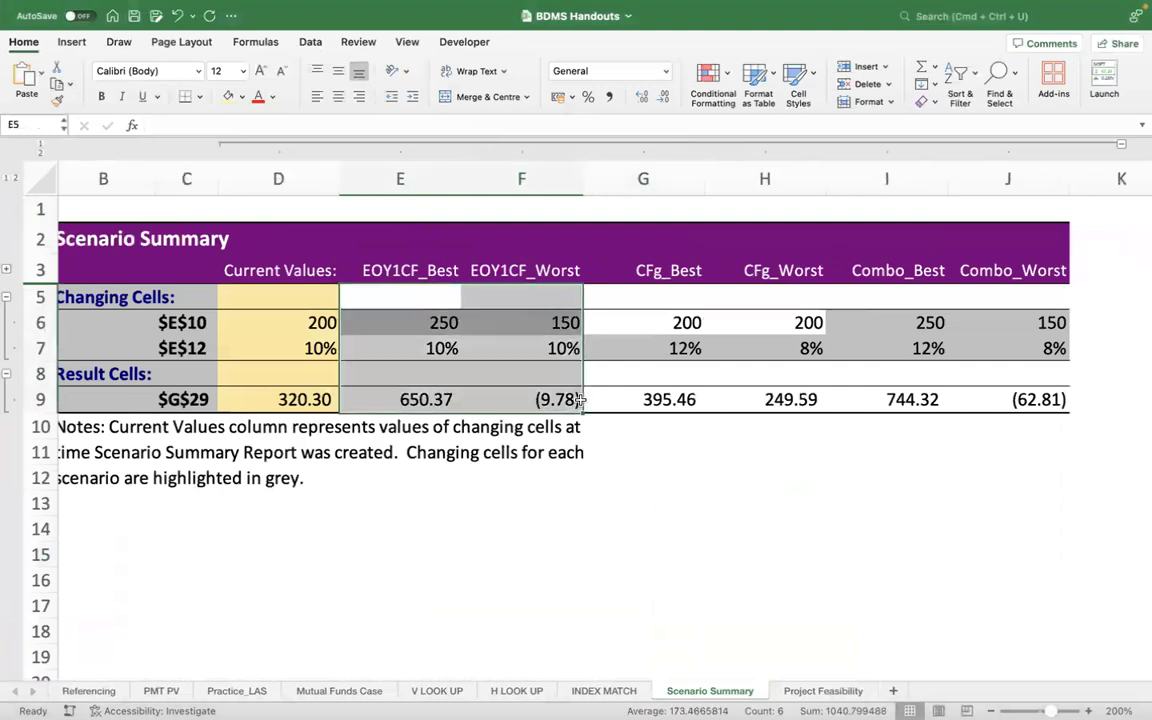
{"action": "left_click", "coordinate": [243, 95]}
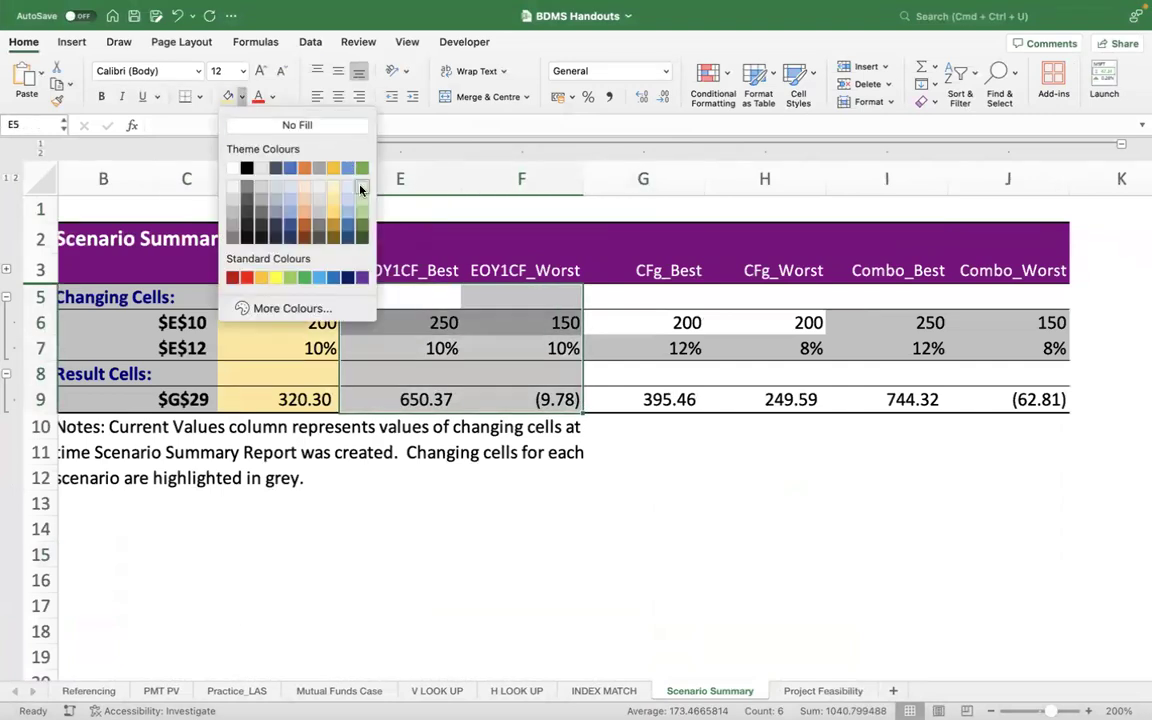
{"action": "left_click", "coordinate": [360, 189]}
{"action": "left_click", "coordinate": [530, 505]}
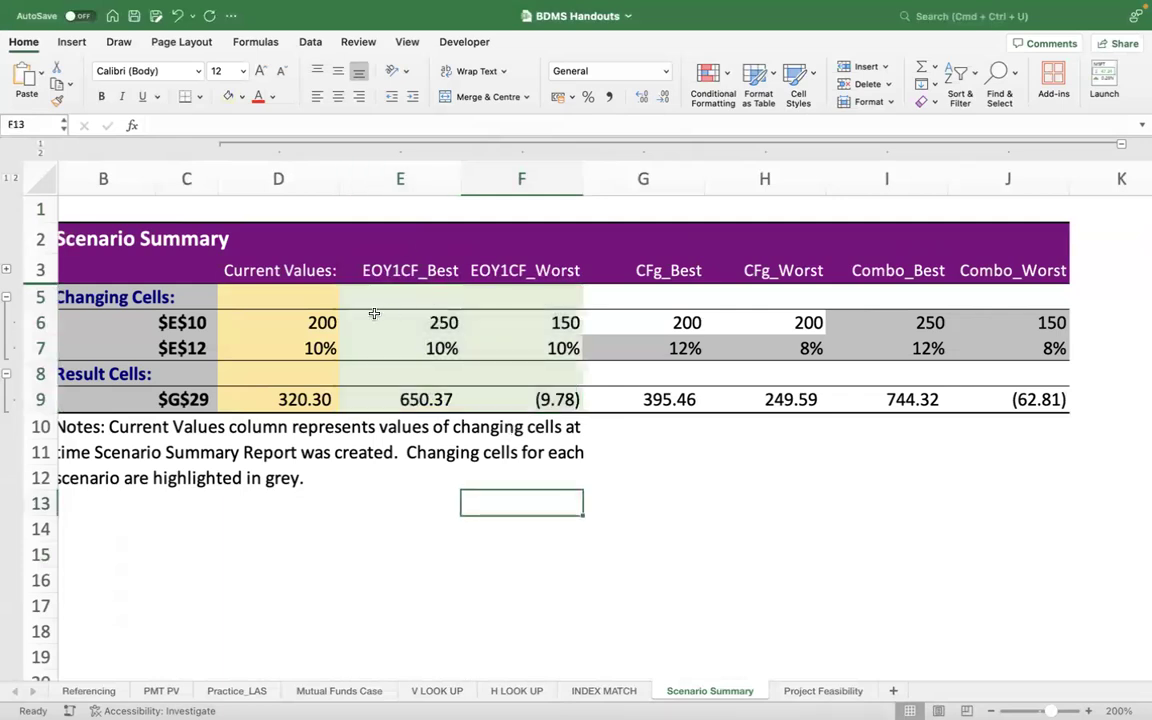
{"action": "left_click", "coordinate": [428, 322]}
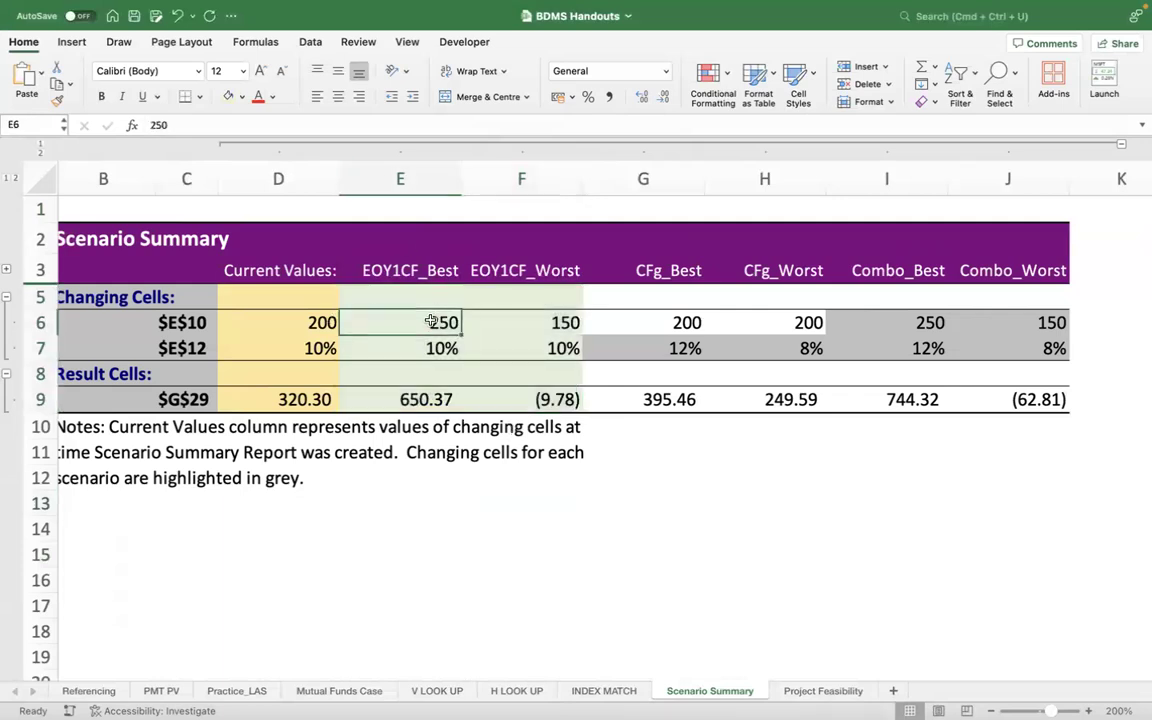
{"action": "left_click", "coordinate": [428, 400]}
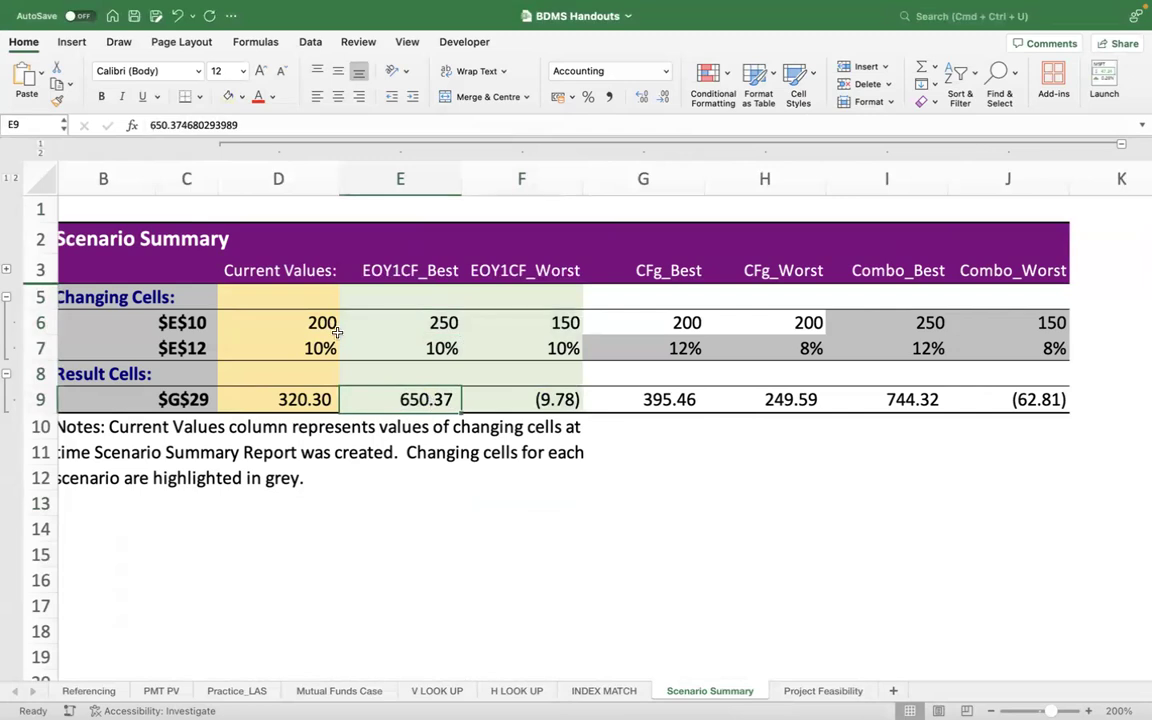
{"action": "left_click", "coordinate": [535, 320]}
{"action": "left_click", "coordinate": [540, 403]}
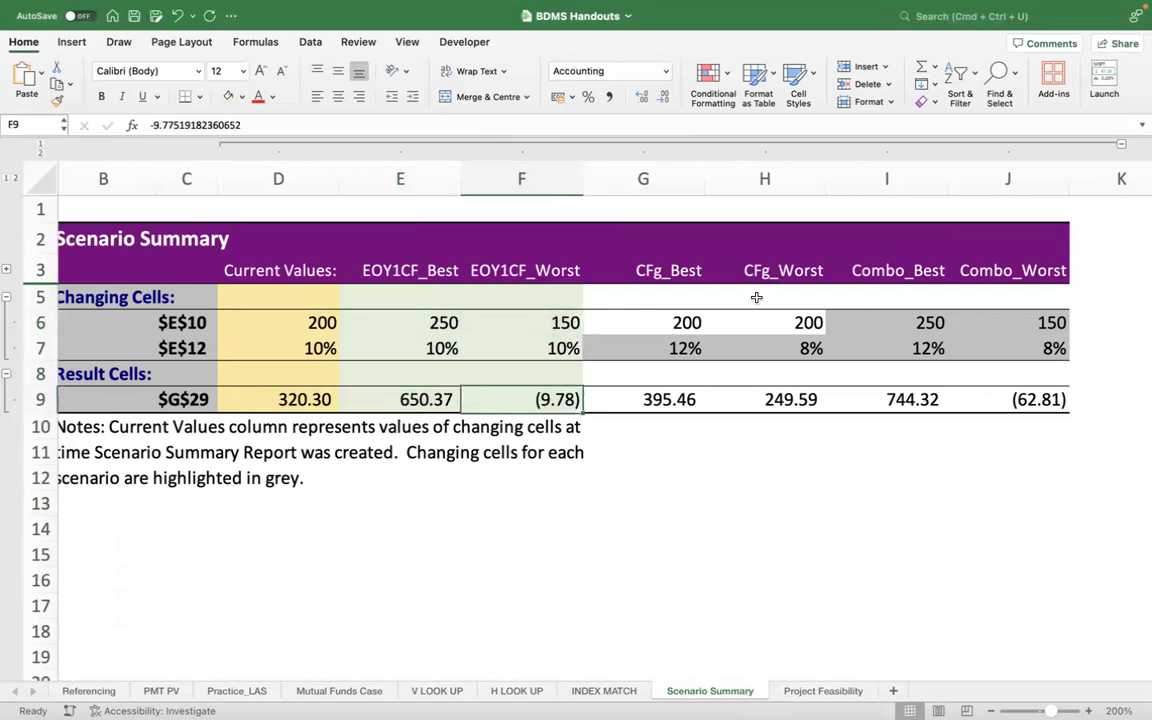
Fill the CFg_Best and CFg_Worst columns, G5:H9, with light orange and check their growth rates and NPVs.
{"action": "left_click_drag", "start_coordinate": [648, 296], "coordinate": [788, 392]}
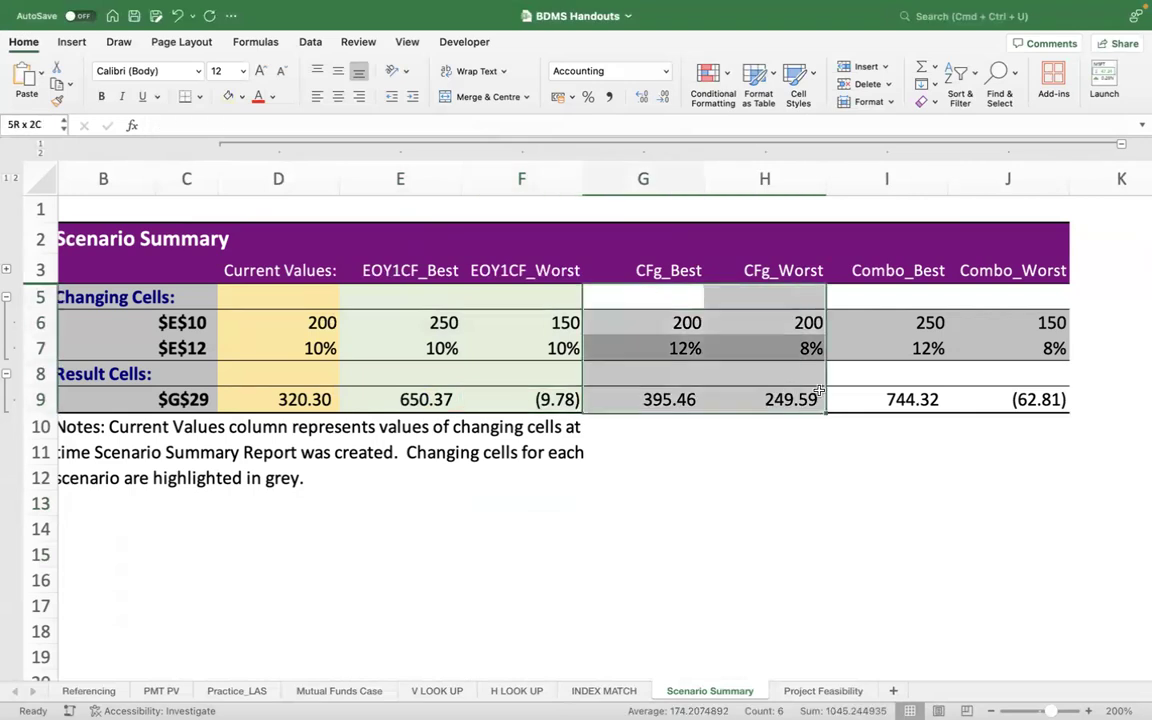
{"action": "left_click", "coordinate": [241, 96]}
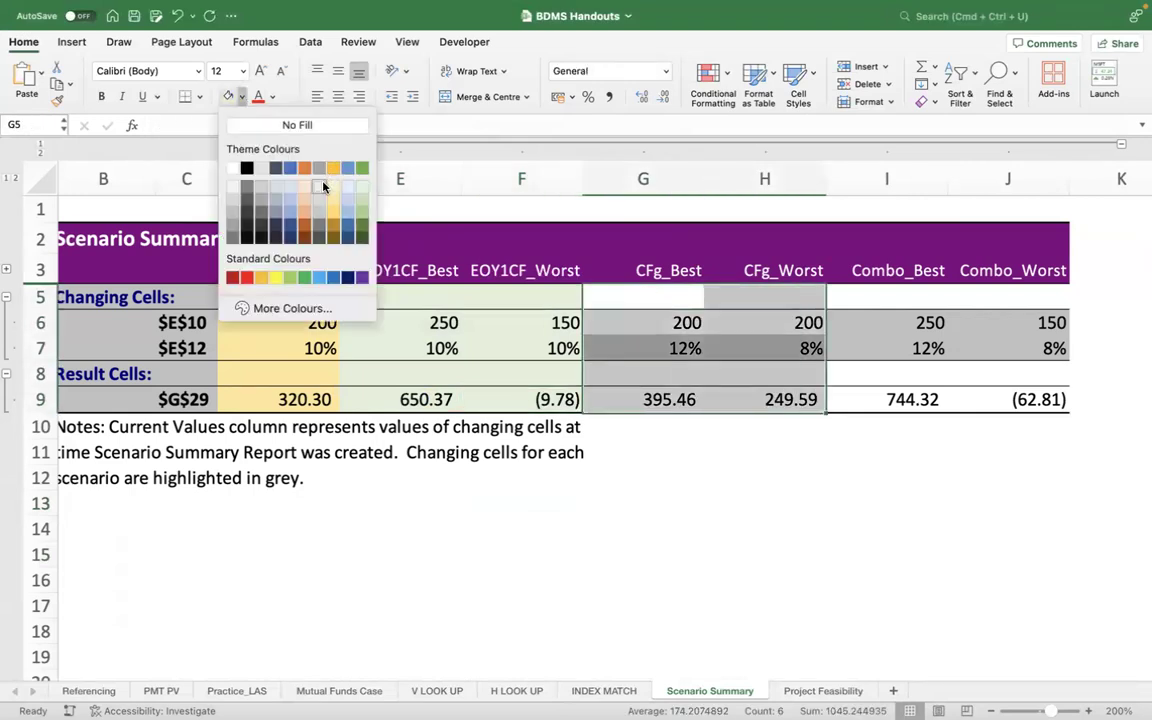
{"action": "left_click", "coordinate": [304, 184]}
{"action": "left_click", "coordinate": [717, 510]}
{"action": "left_click", "coordinate": [690, 348]}
{"action": "left_click", "coordinate": [693, 400]}
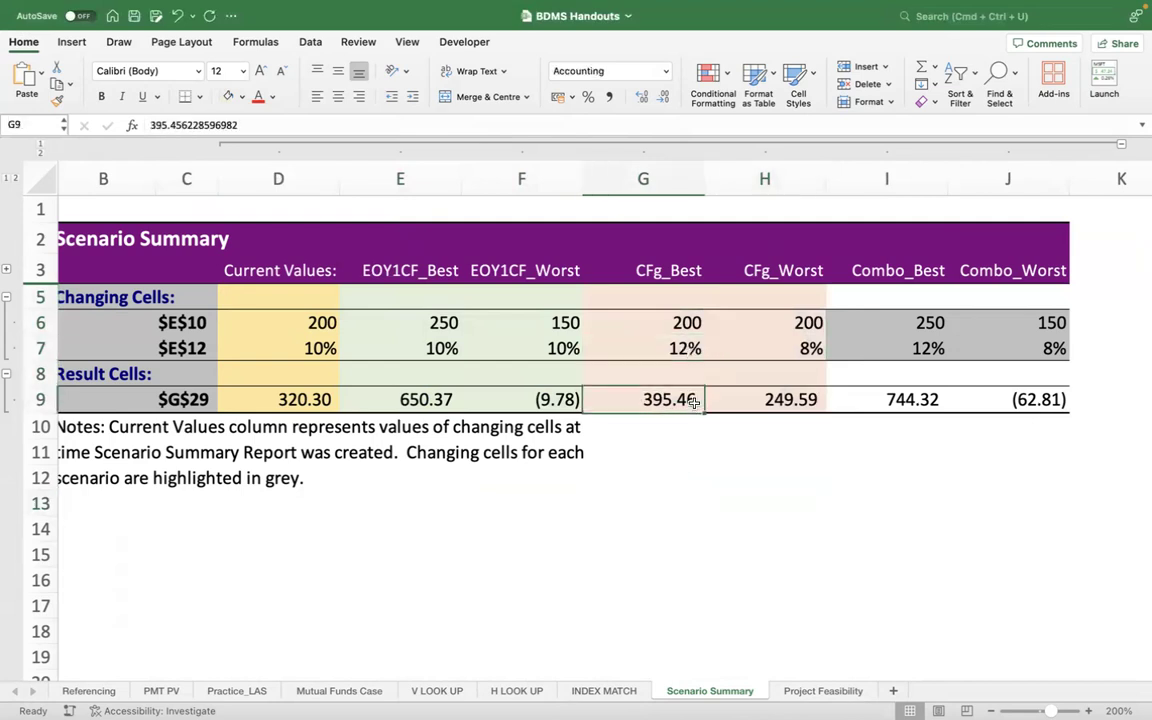
{"action": "left_click", "coordinate": [795, 349]}
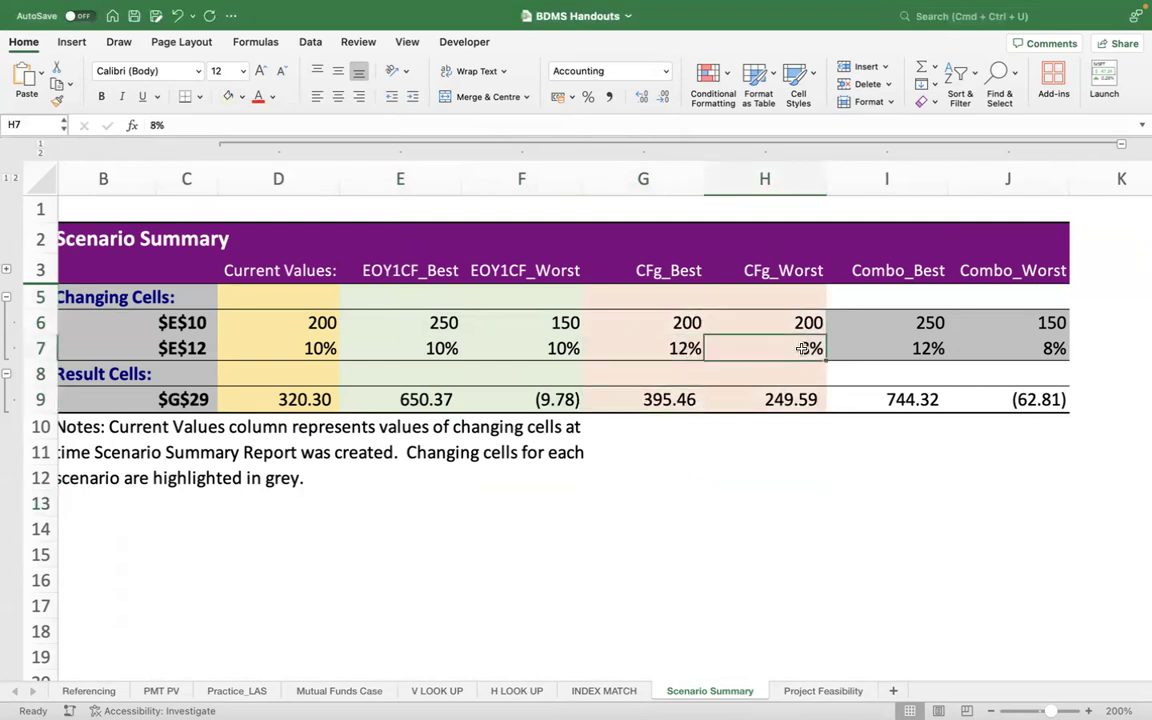
{"action": "left_click", "coordinate": [791, 400]}
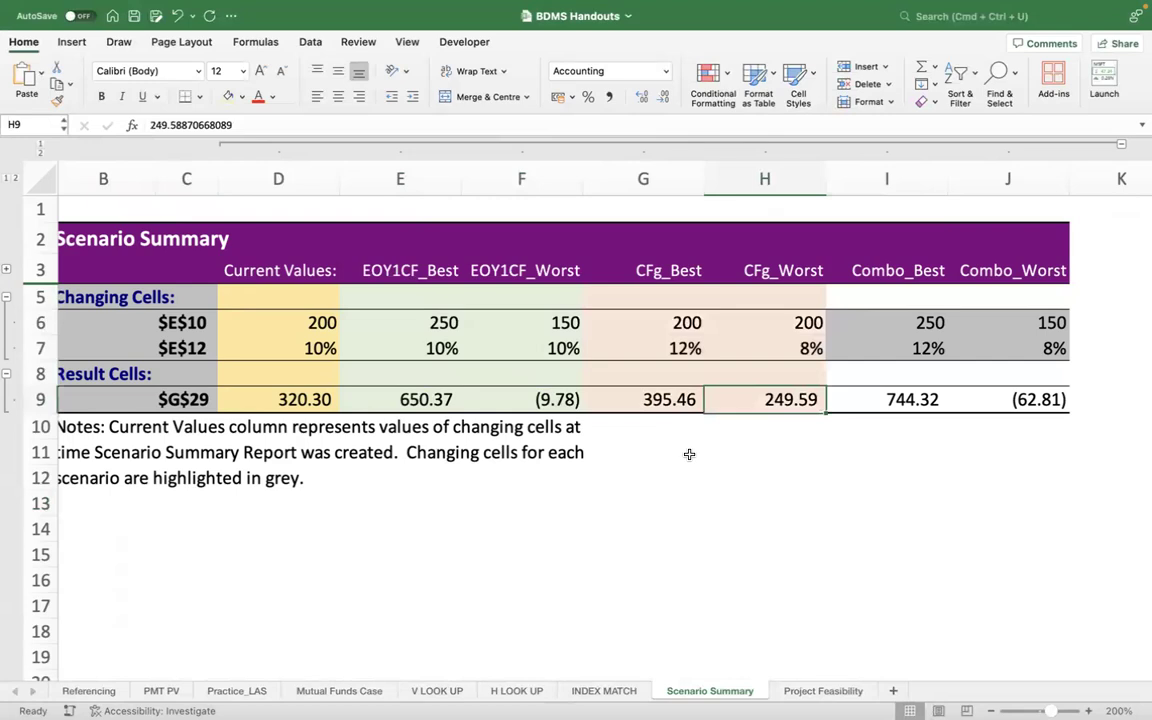
{"action": "left_click", "coordinate": [547, 405]}
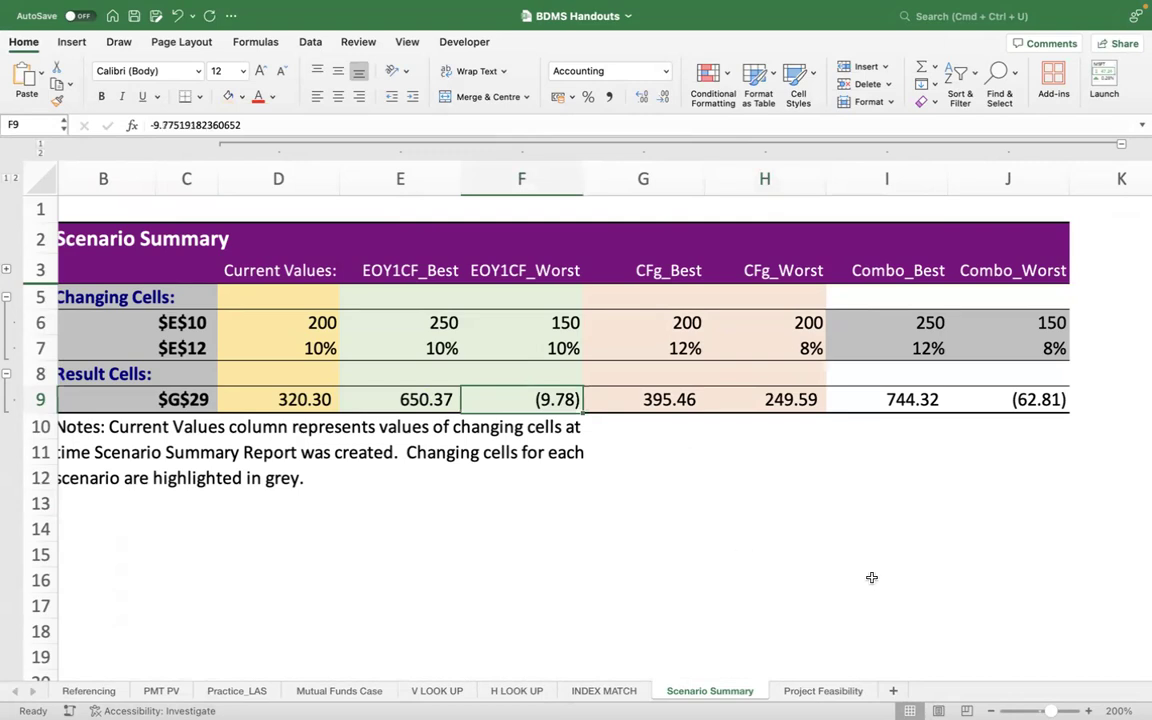
Fill the Combo_Best and Combo_Worst columns, I5:J9, with light grey.
{"action": "scroll", "coordinate": [870, 540], "scroll_direction": "right", "scroll_amount": 2}
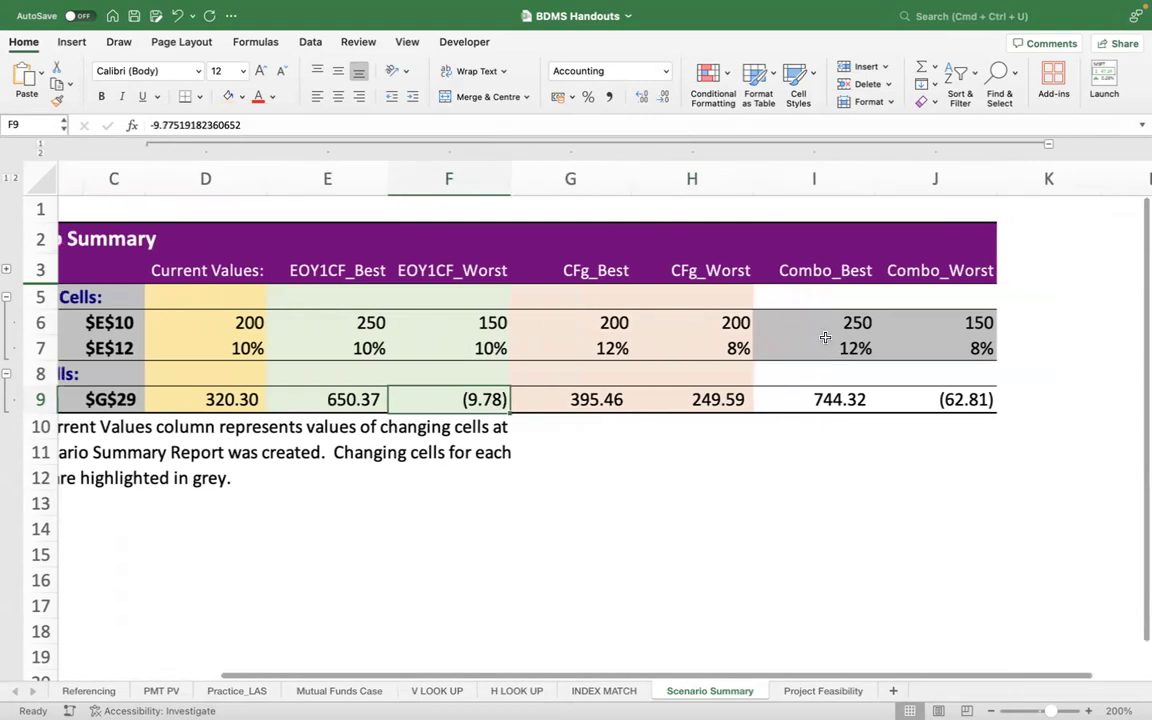
{"action": "left_click_drag", "start_coordinate": [823, 332], "coordinate": [937, 358]}
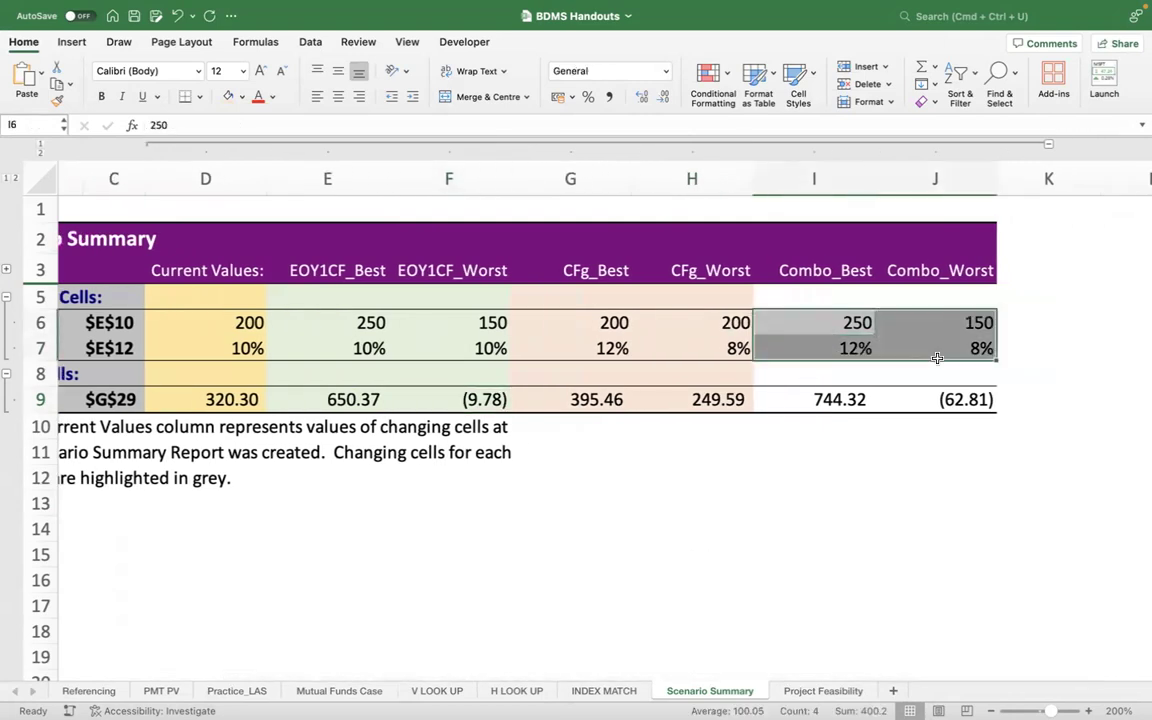
{"action": "left_click_drag", "start_coordinate": [800, 297], "coordinate": [965, 402]}
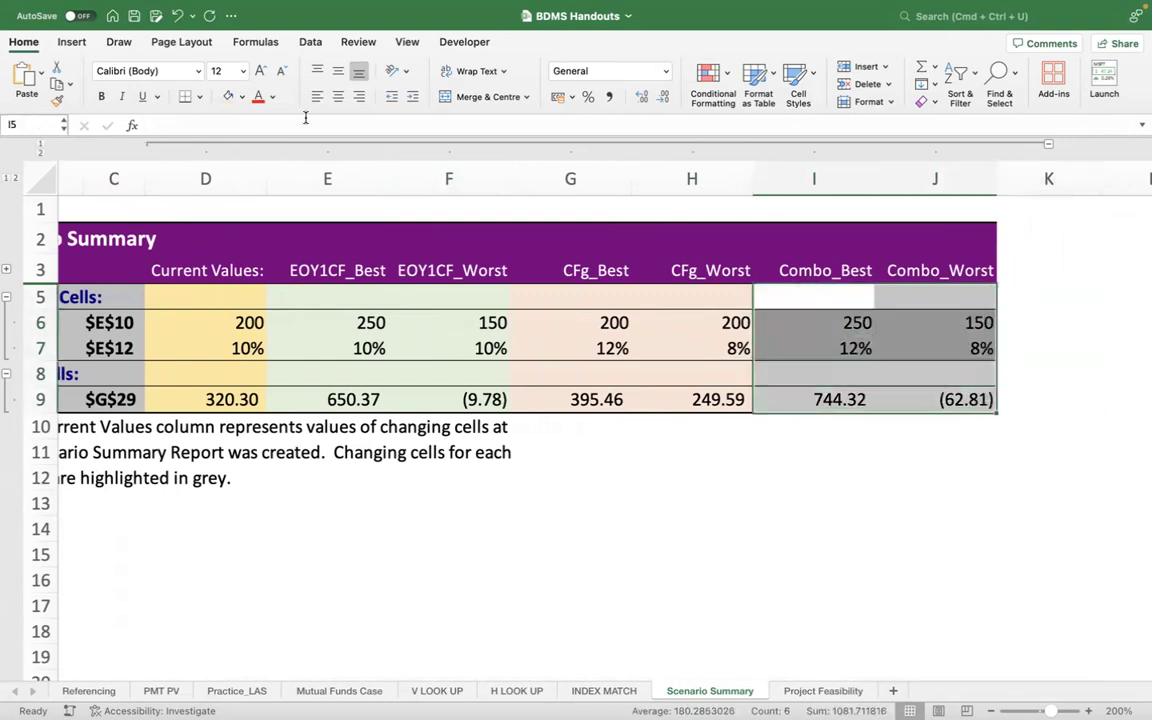
{"action": "left_click", "coordinate": [242, 97]}
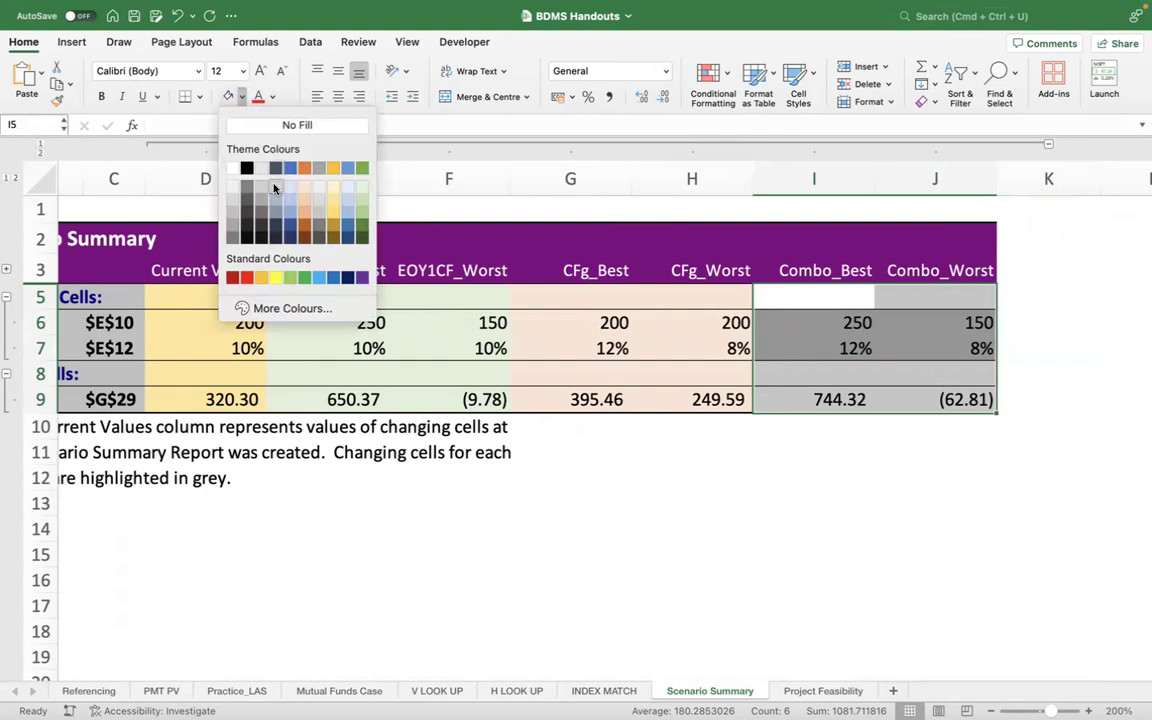
{"action": "left_click", "coordinate": [258, 194]}
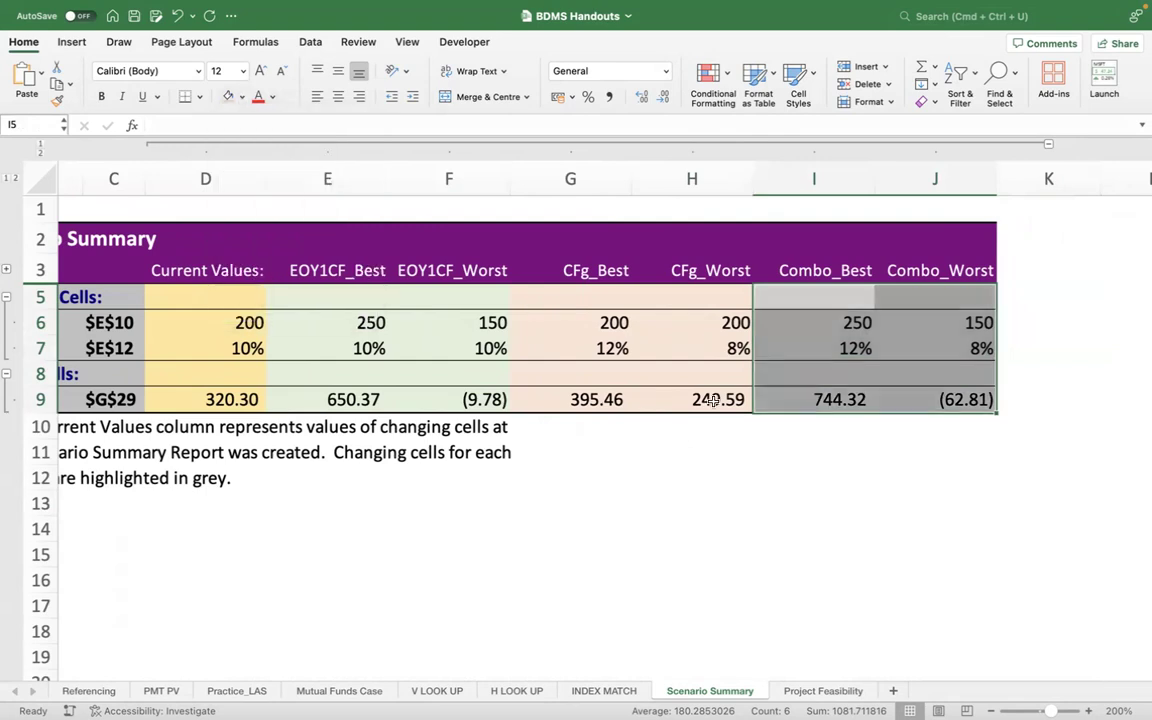
{"action": "left_click", "coordinate": [842, 525]}
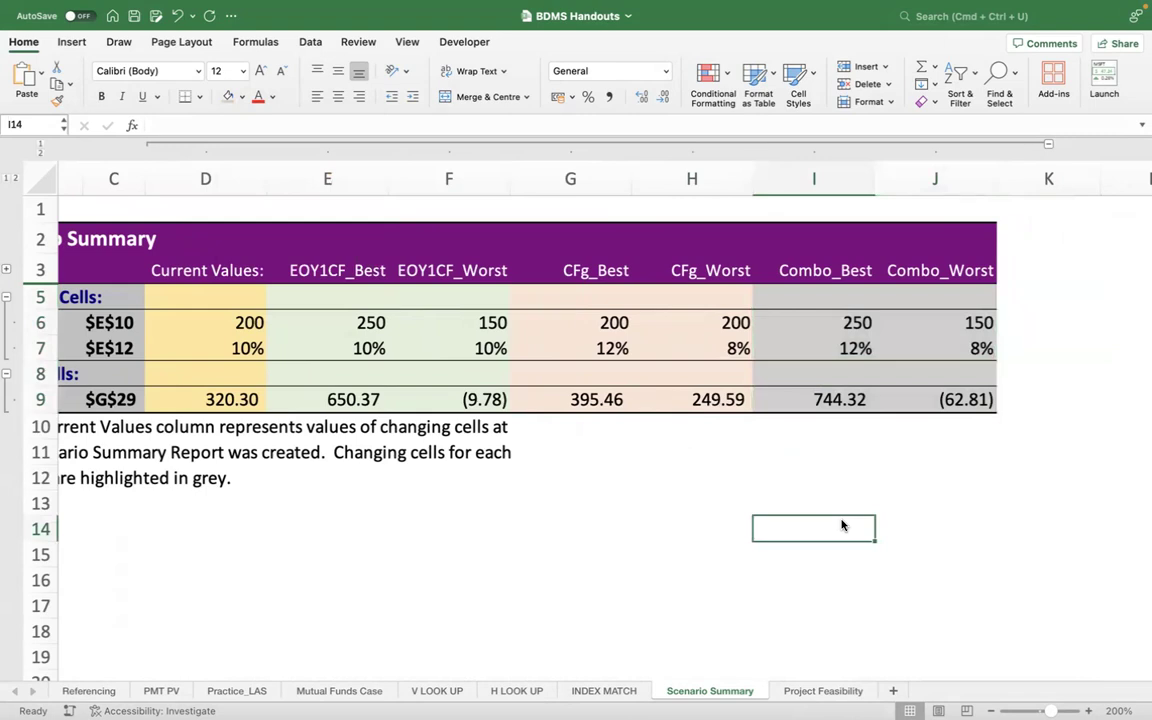
Examine the NPVs of Combo_Best and Combo_Worst and compare them with the other scenarios in the summary.
{"action": "left_click", "coordinate": [822, 400]}
{"action": "left_click", "coordinate": [965, 398]}
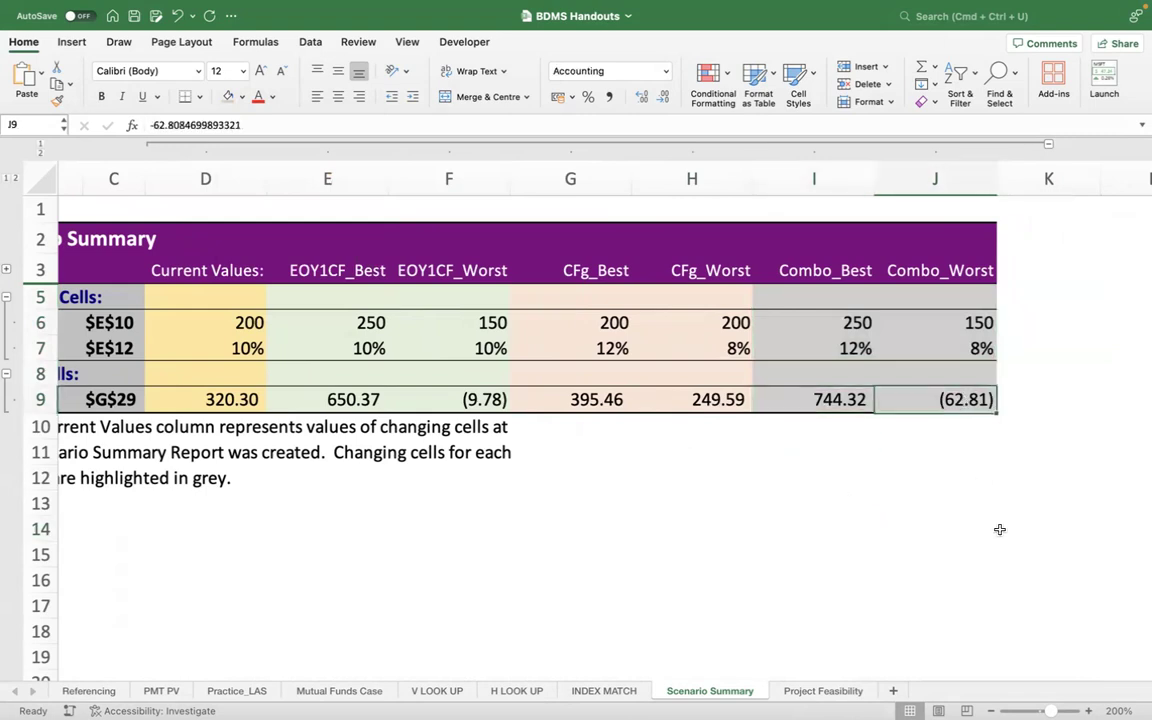
{"action": "scroll", "coordinate": [1001, 538], "scroll_direction": "down", "scroll_amount": 1}
{"action": "scroll", "coordinate": [1001, 538], "scroll_direction": "left", "scroll_amount": 1}
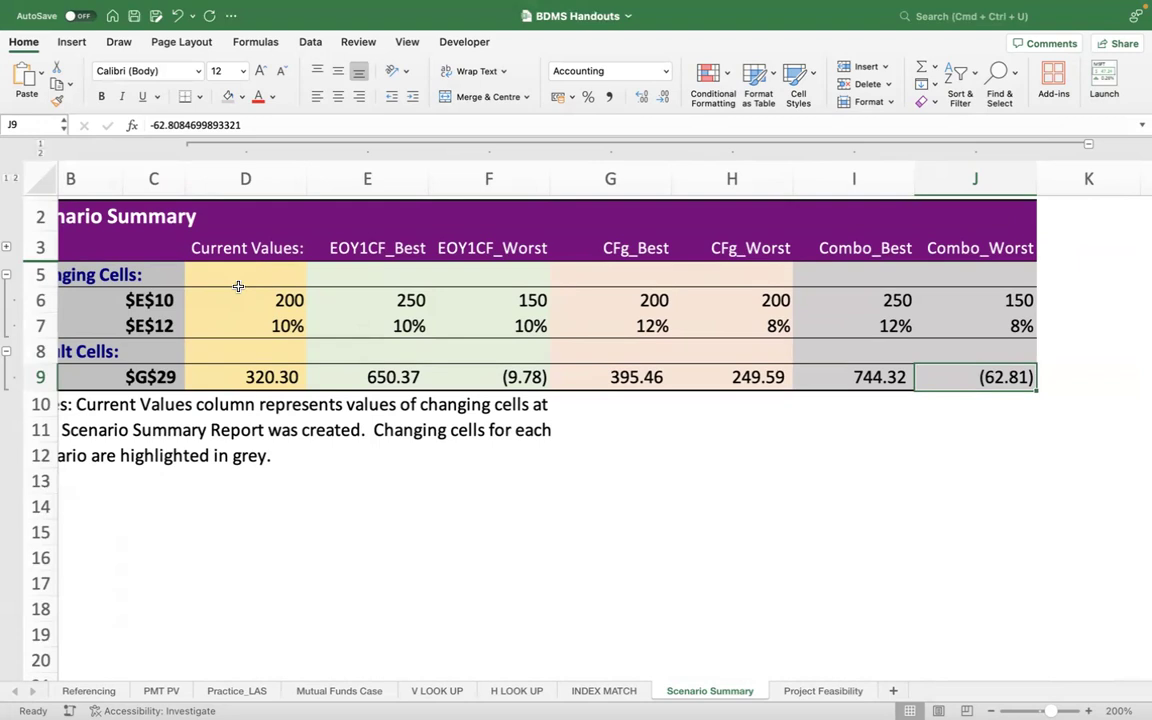
{"action": "left_click_drag", "start_coordinate": [879, 263], "coordinate": [967, 401]}
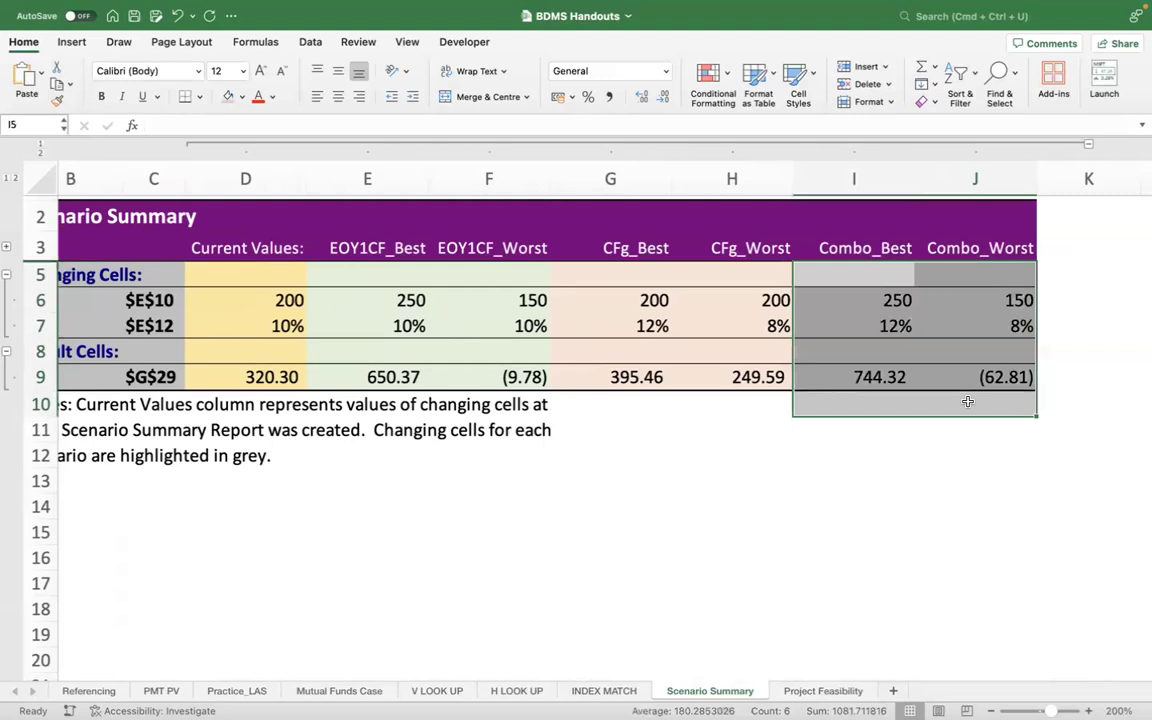
{"action": "left_click", "coordinate": [836, 532]}
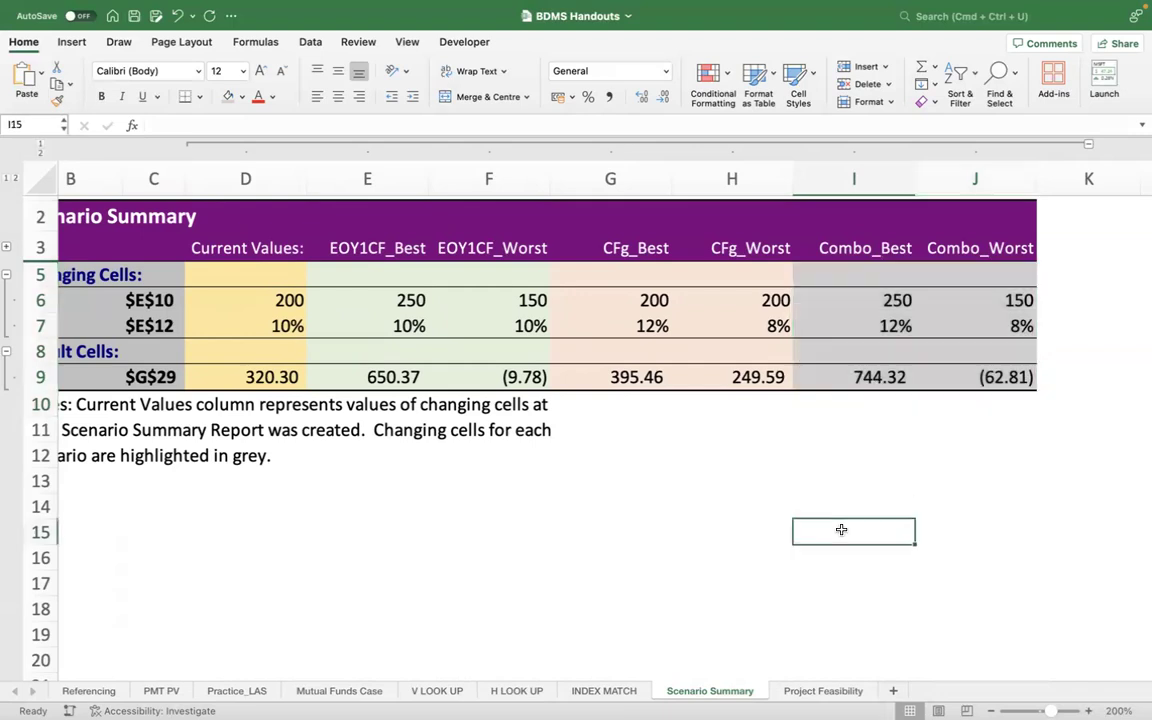